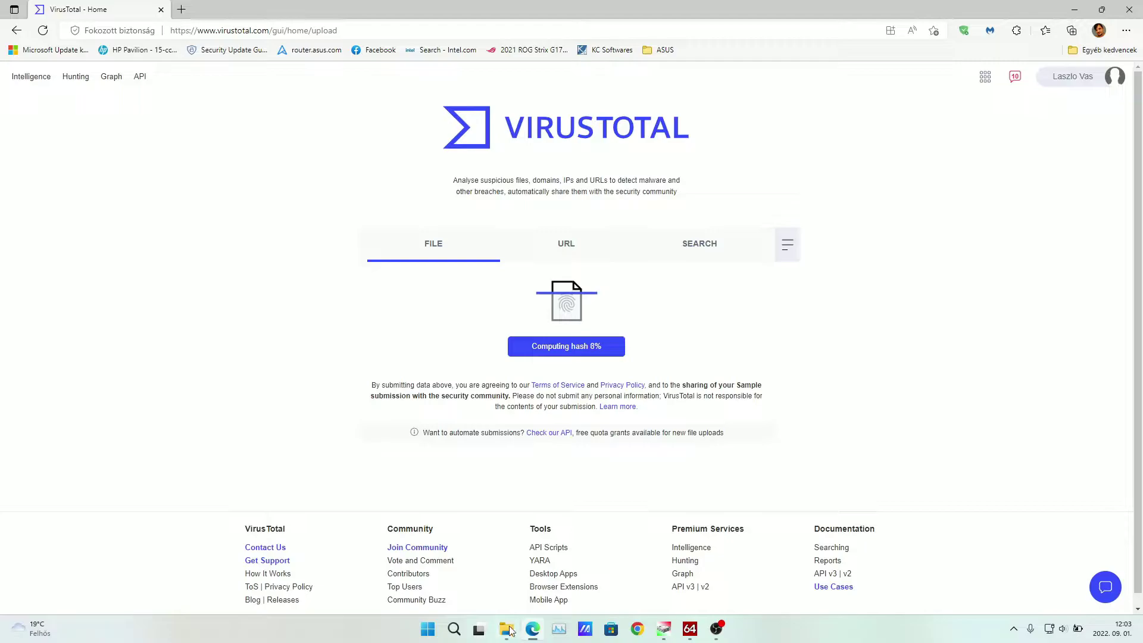
- Scan the Kerish_Doctor_4.90 file with Malwarebytes, finish the scan summary and close the scanner window
right_click(469, 308)
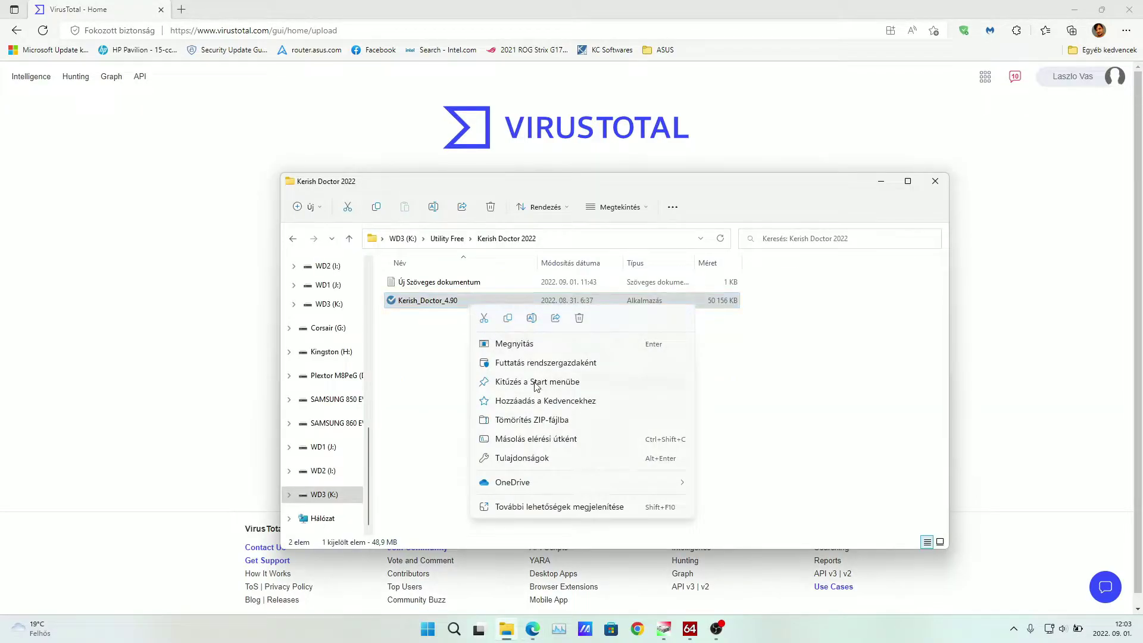
left_click(528, 511)
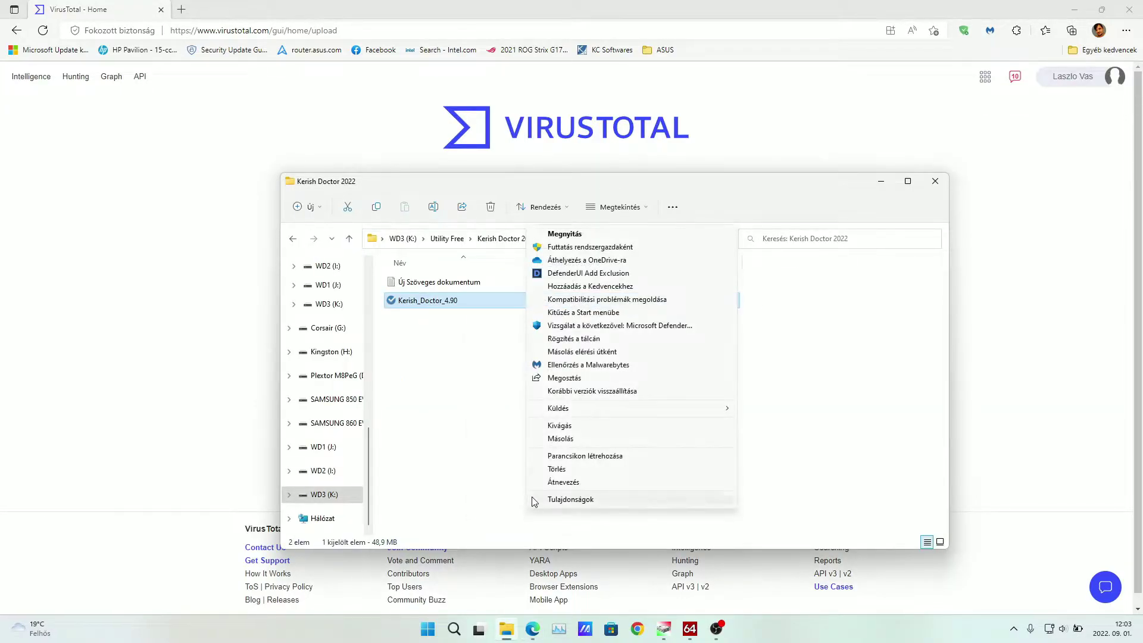
left_click(589, 365)
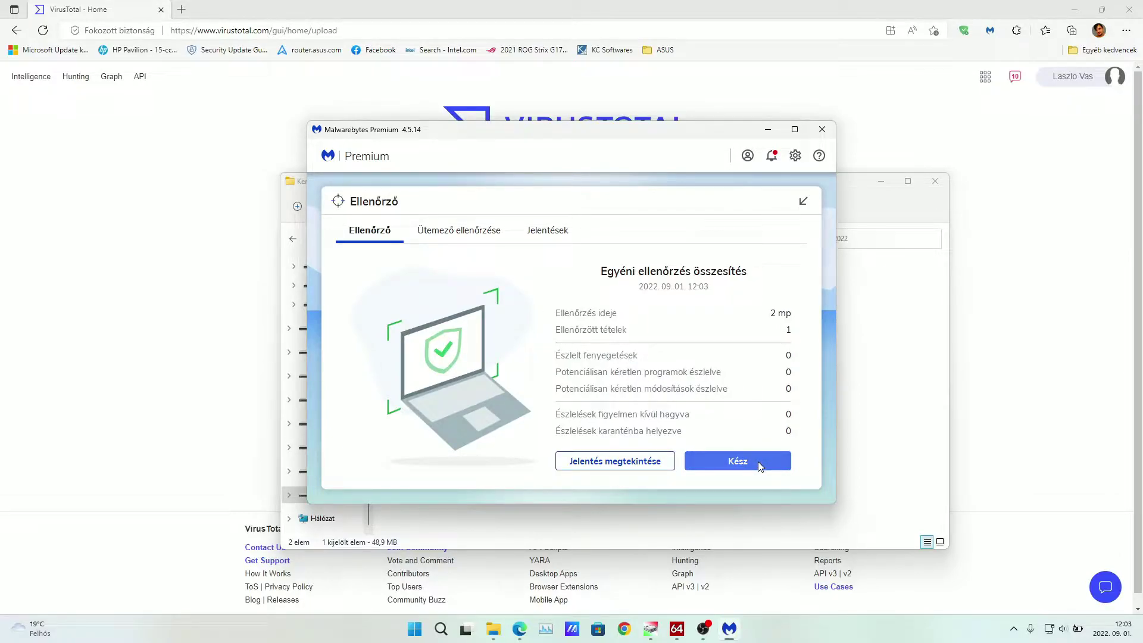
left_click(755, 462)
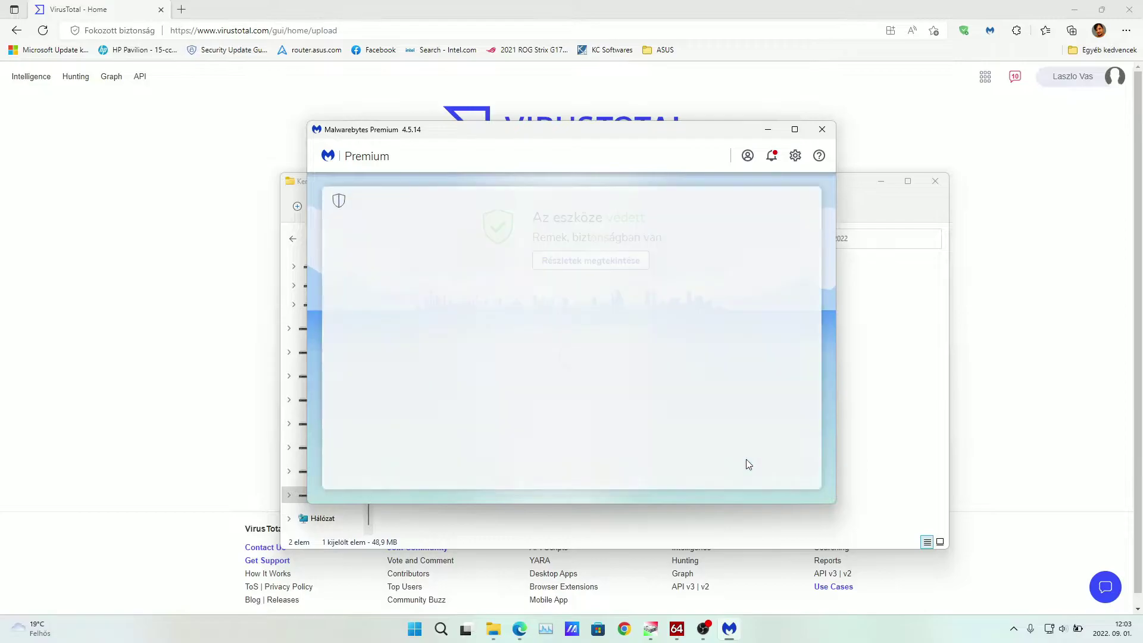
left_click(821, 129)
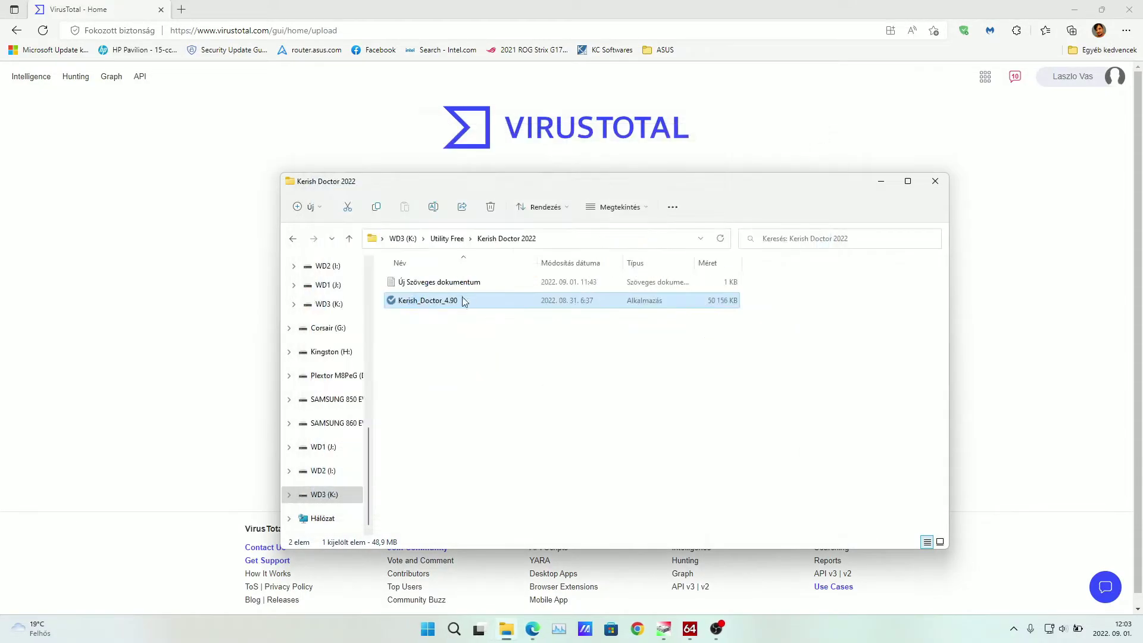
- Scan the Kerish_Doctor_4.90 file with Microsoft Defender and close the Windows security window
right_click(452, 306)
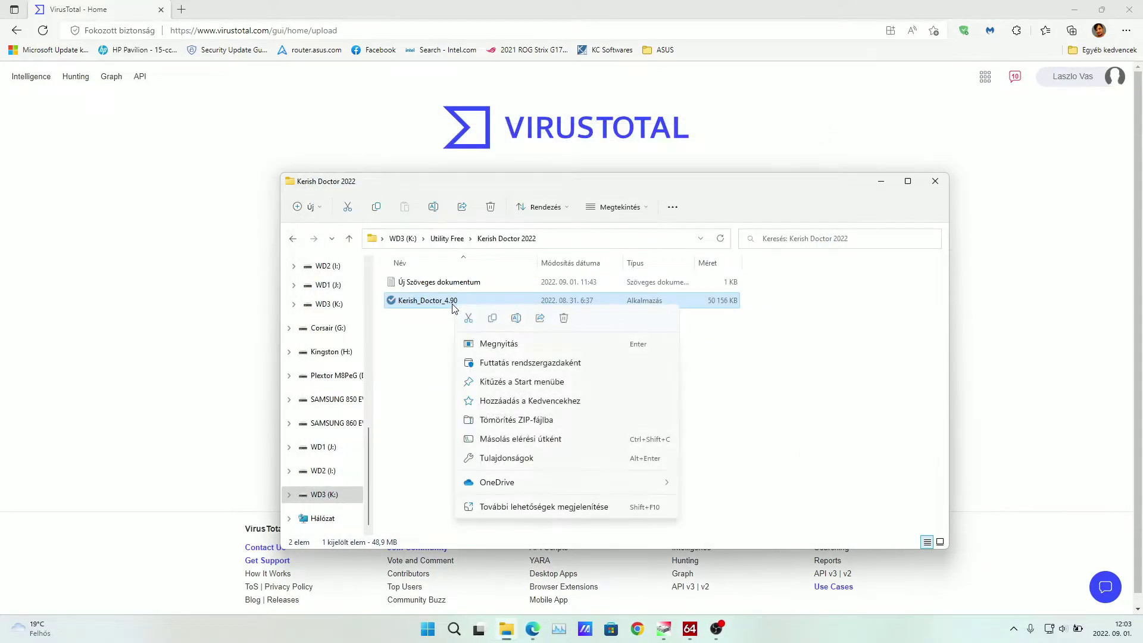
left_click(504, 514)
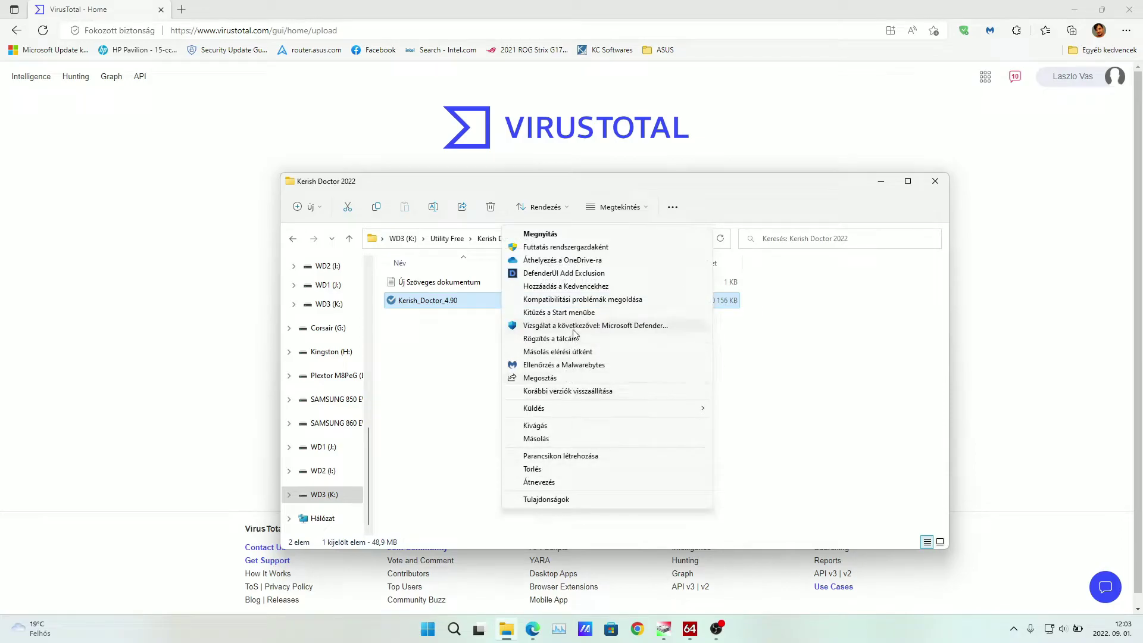
left_click(574, 327)
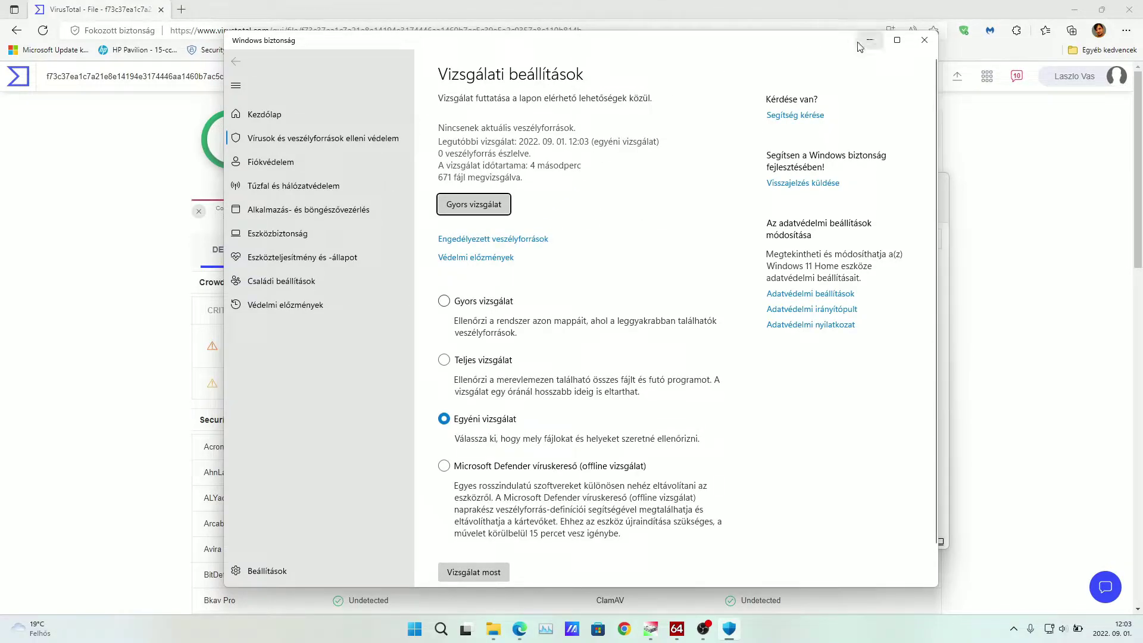
left_click(923, 41)
- Minimize the Kerish Doctor 2022 folder window and review the VirusTotal detection report down to the last security vendor
left_click(880, 169)
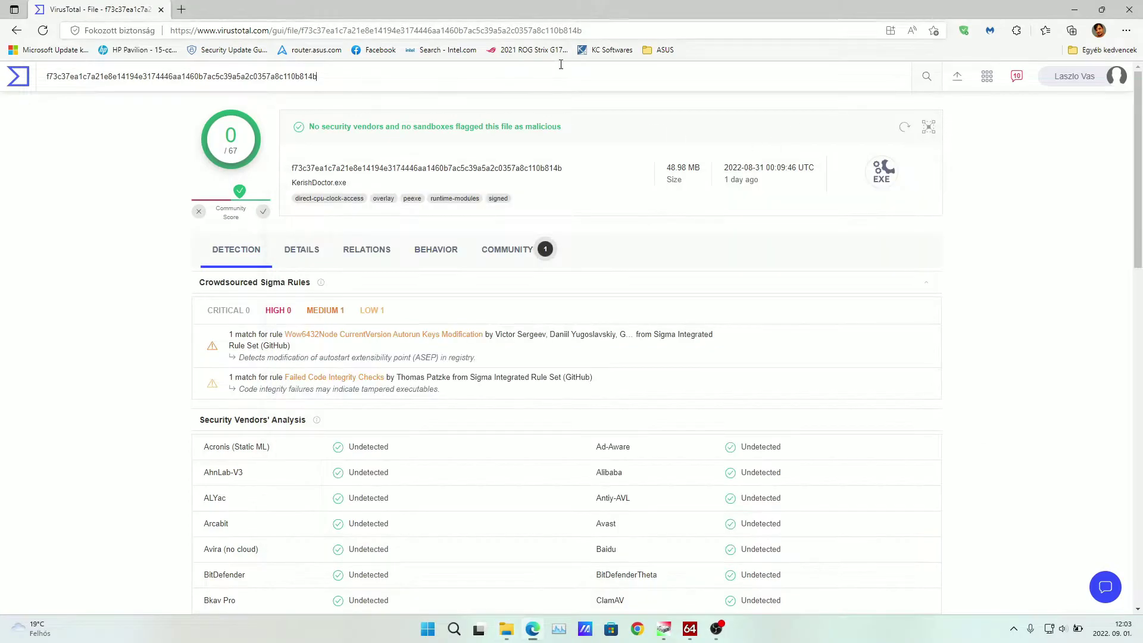
mouse_move(381, 342)
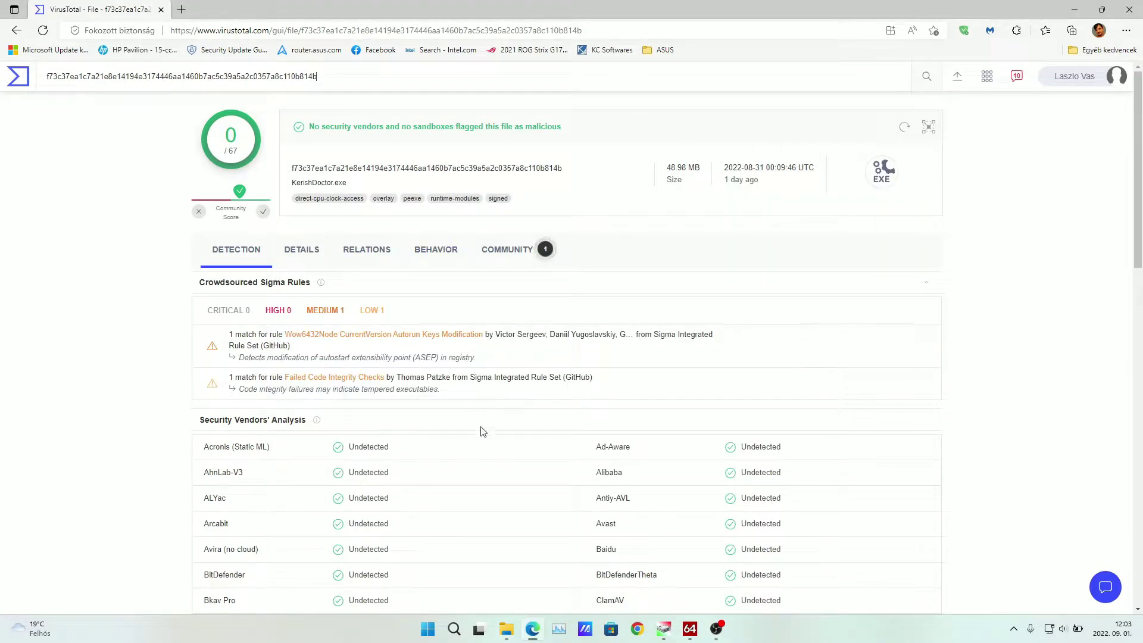
scroll(479, 425, "down", 5)
scroll(481, 437, "down", 10)
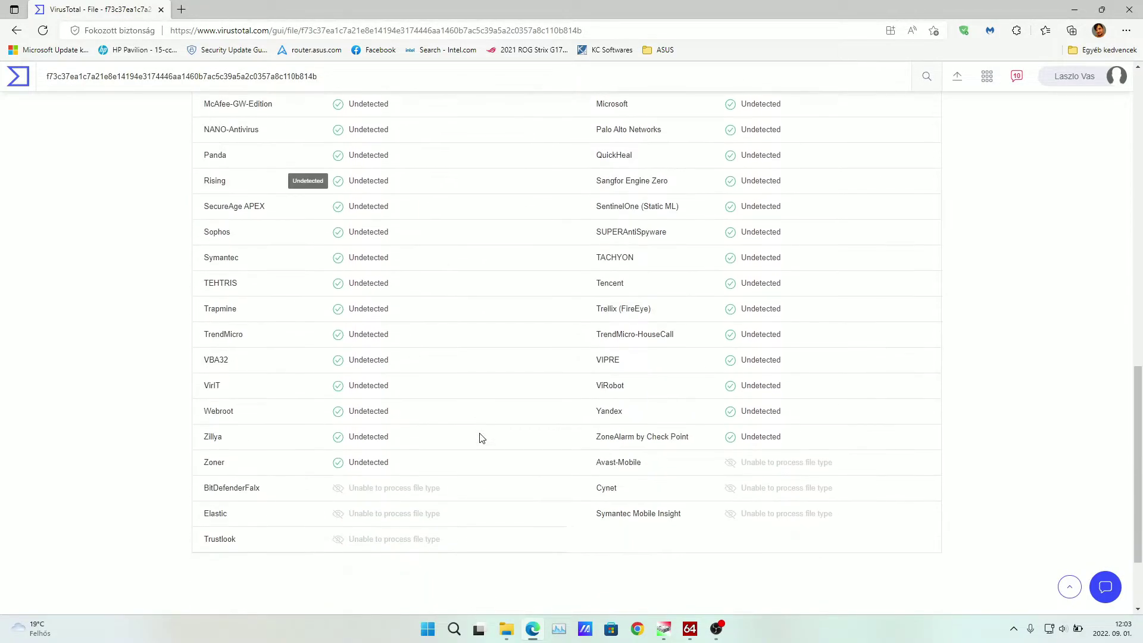
- Run the Kerish_Doctor_4.90 installer from its folder with Magyar as setup language and accept the licence agreement
left_click(506, 629)
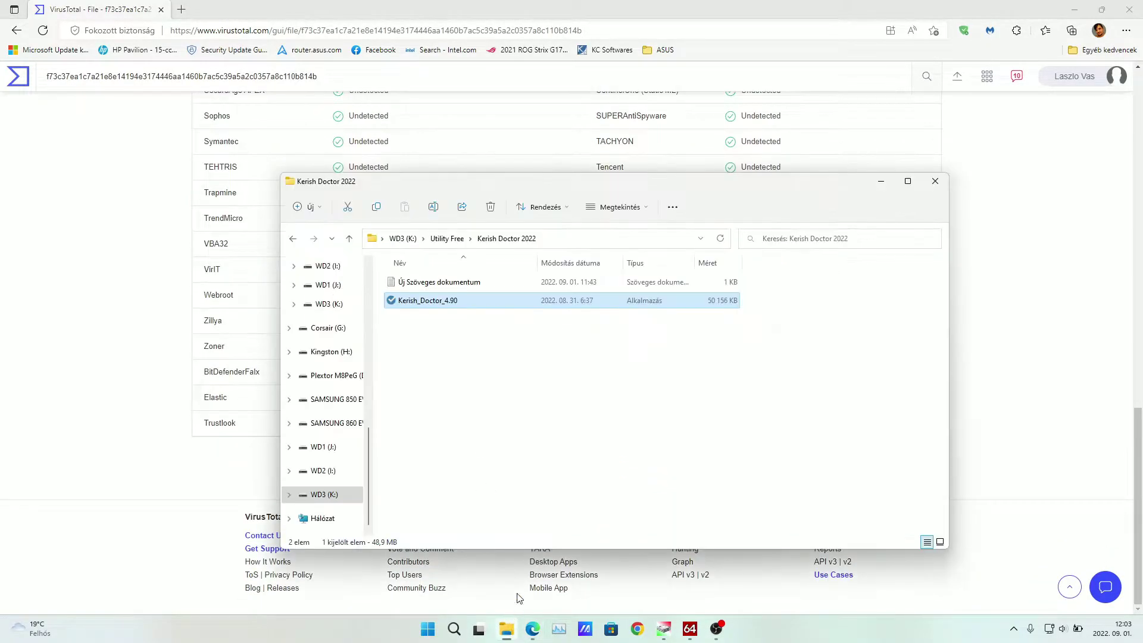
double_click(447, 302)
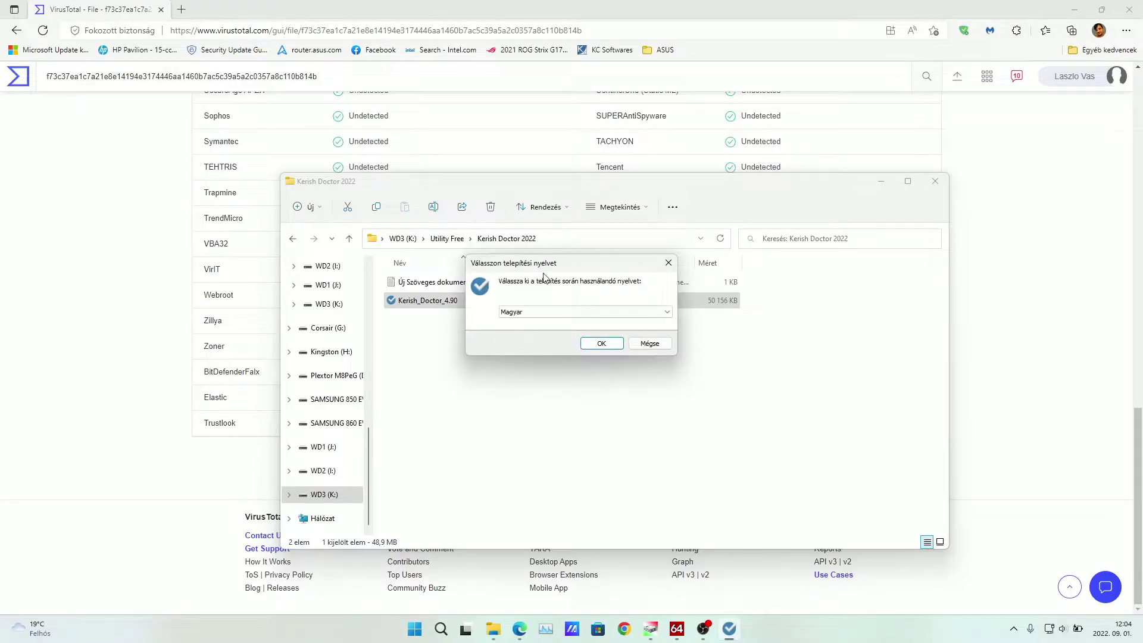
left_click(602, 344)
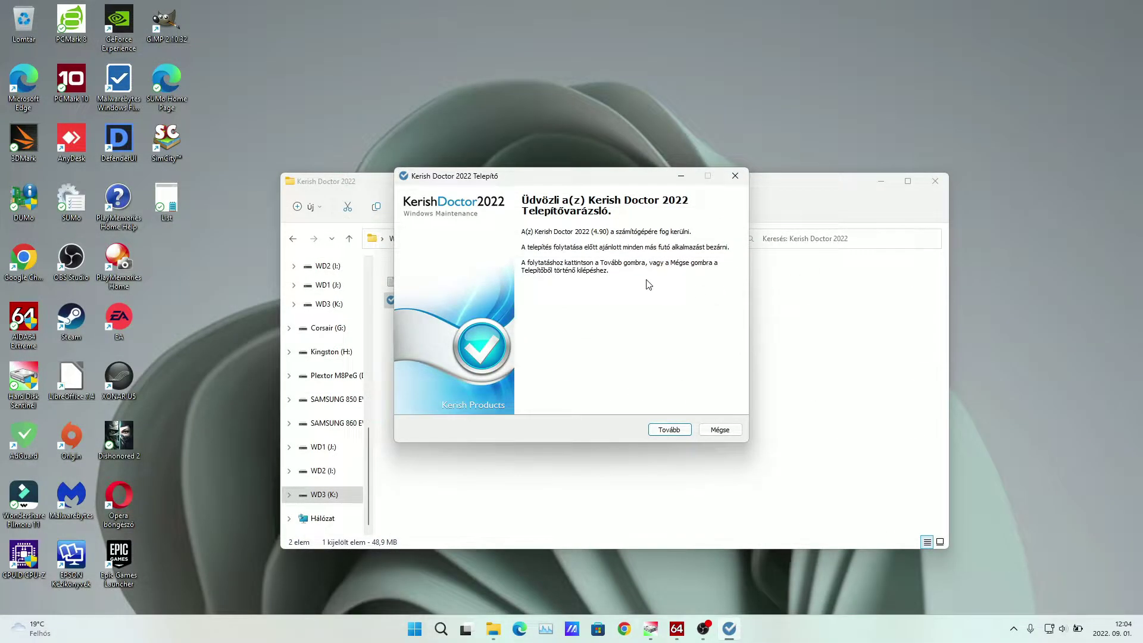
left_click(663, 431)
left_click(487, 394)
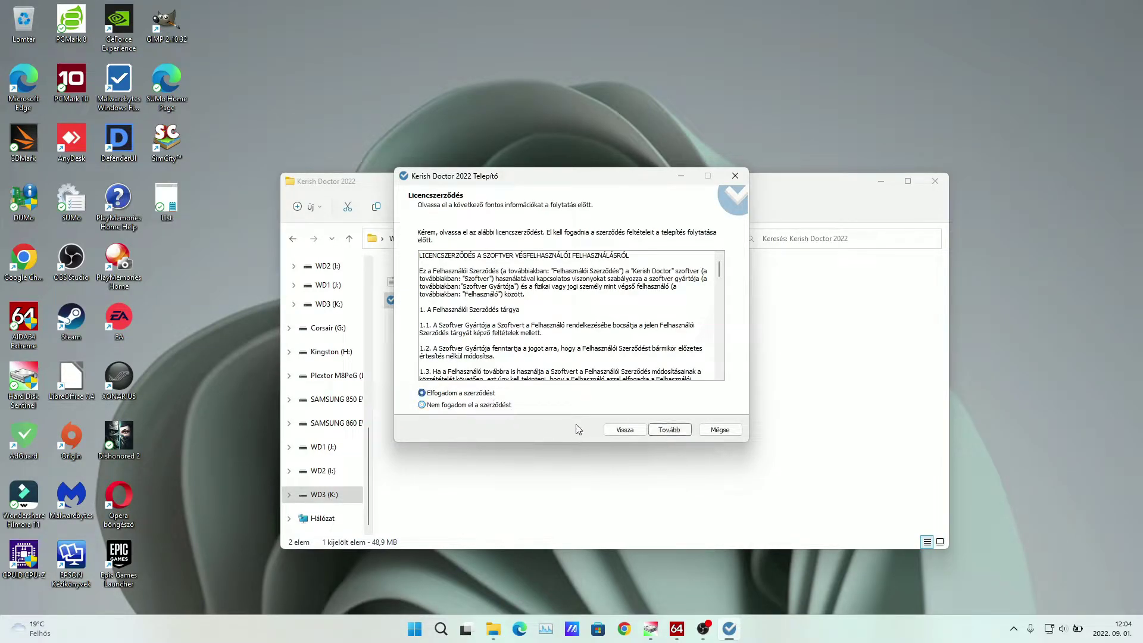
left_click(669, 432)
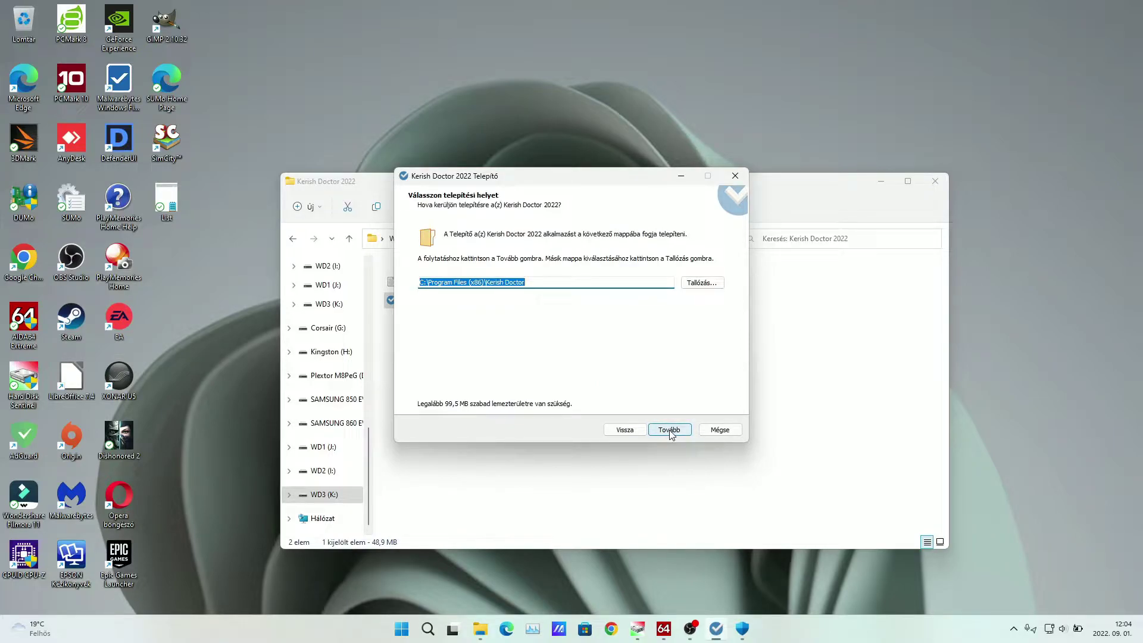
- Install Kerish Doctor 2022 in C:\Program Files (x86)\Kerish Doctor with the Kerish Doctor Start menu folder and desktop icon, and finish the setup
left_click(669, 429)
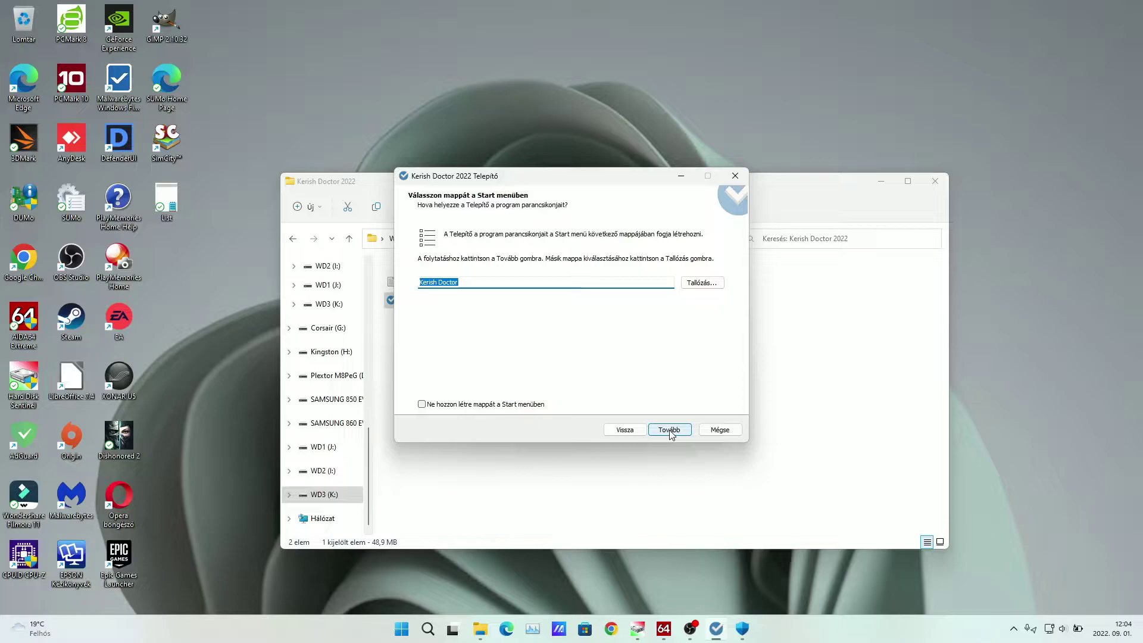
left_click(670, 431)
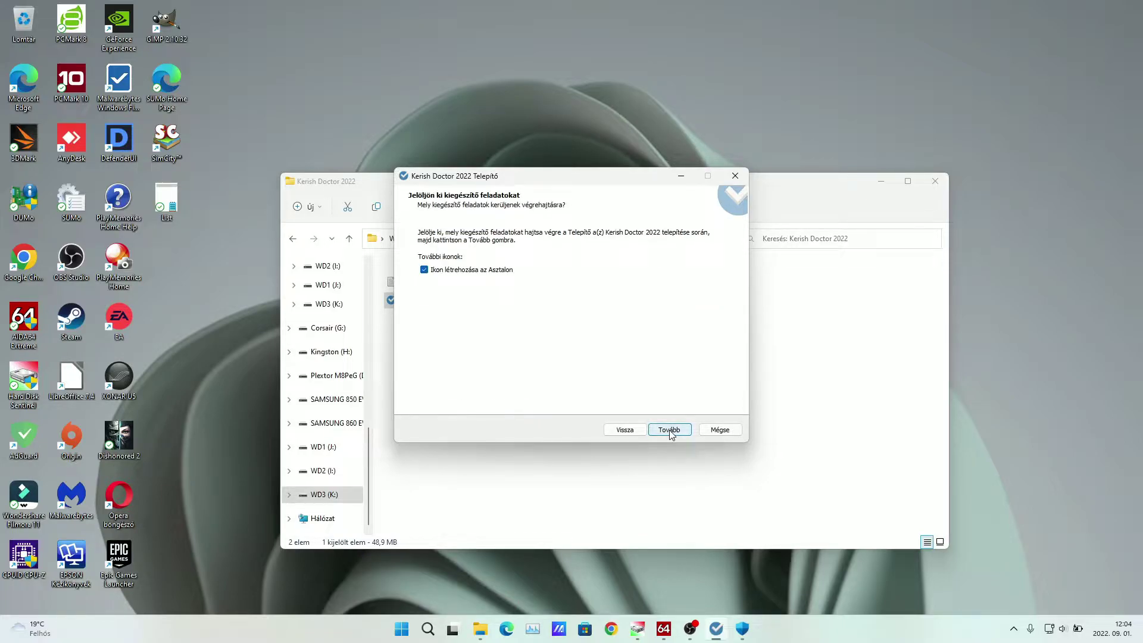
left_click(670, 431)
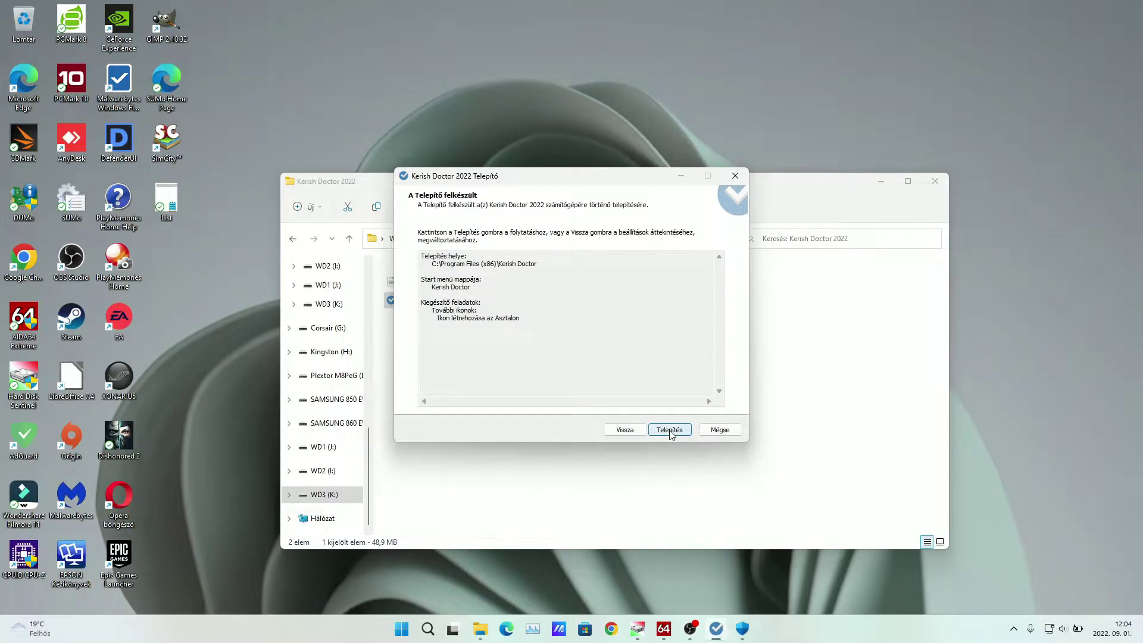
left_click(669, 430)
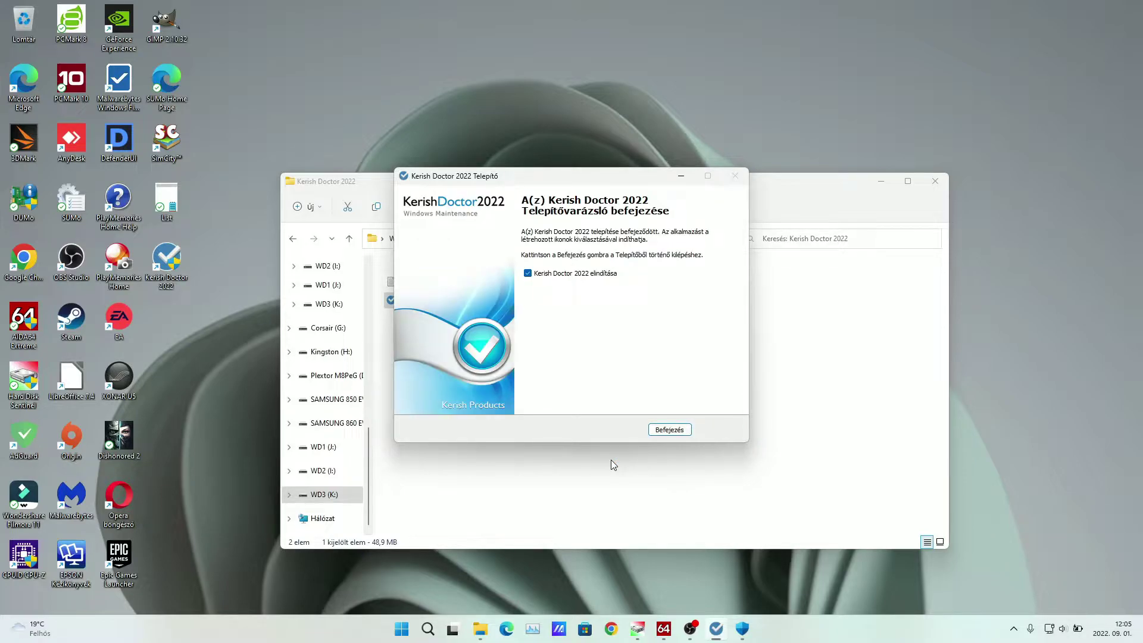
left_click(670, 431)
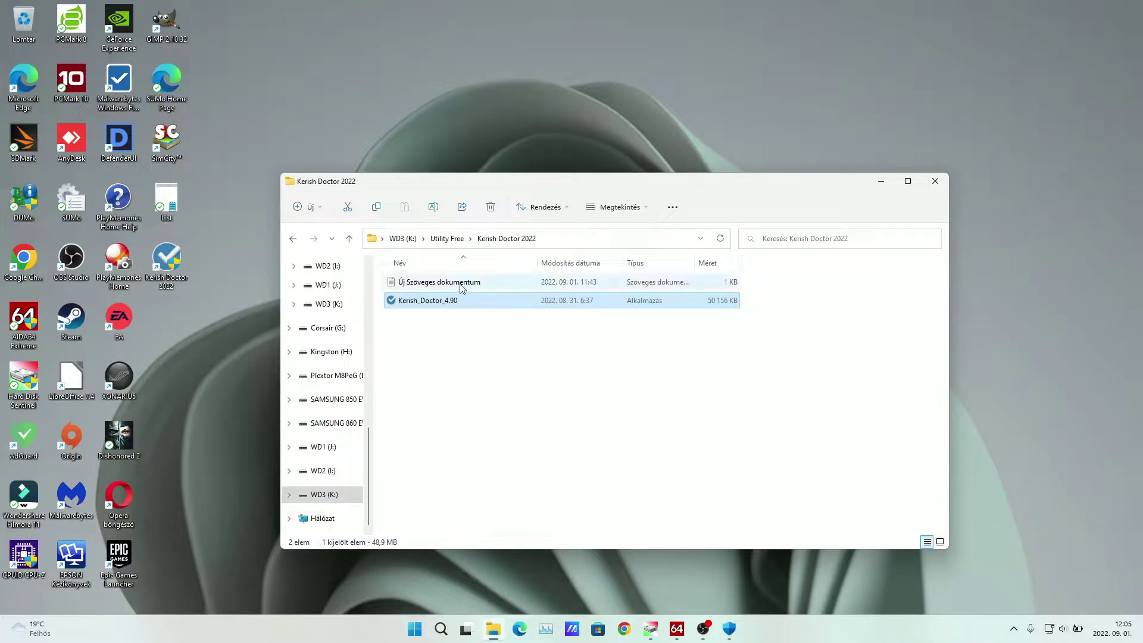
- Launch Kerish Doctor 2022 and complete its first-run setup with the traditional mode (Hagyományos üzemmód) and the dark blue theme
double_click(177, 286)
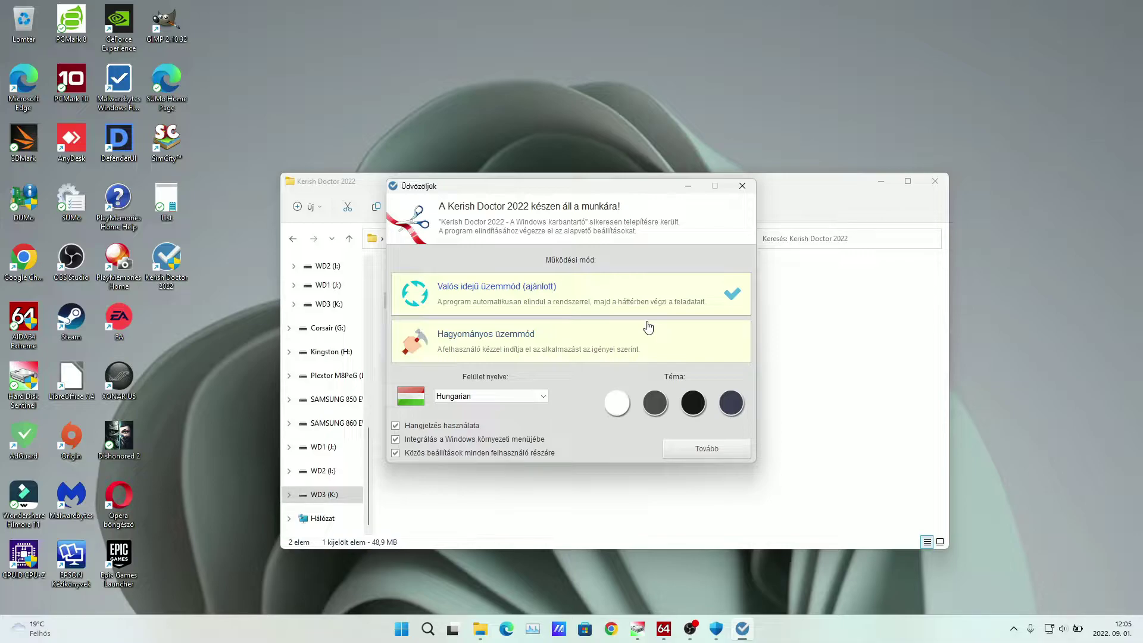
left_click(627, 343)
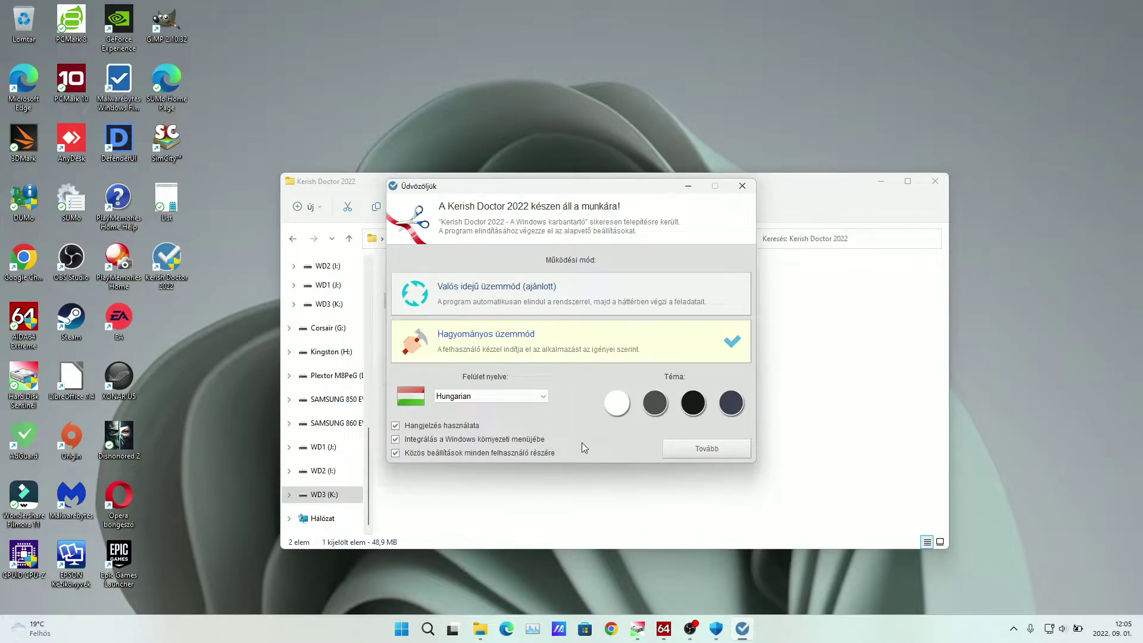
left_click(654, 404)
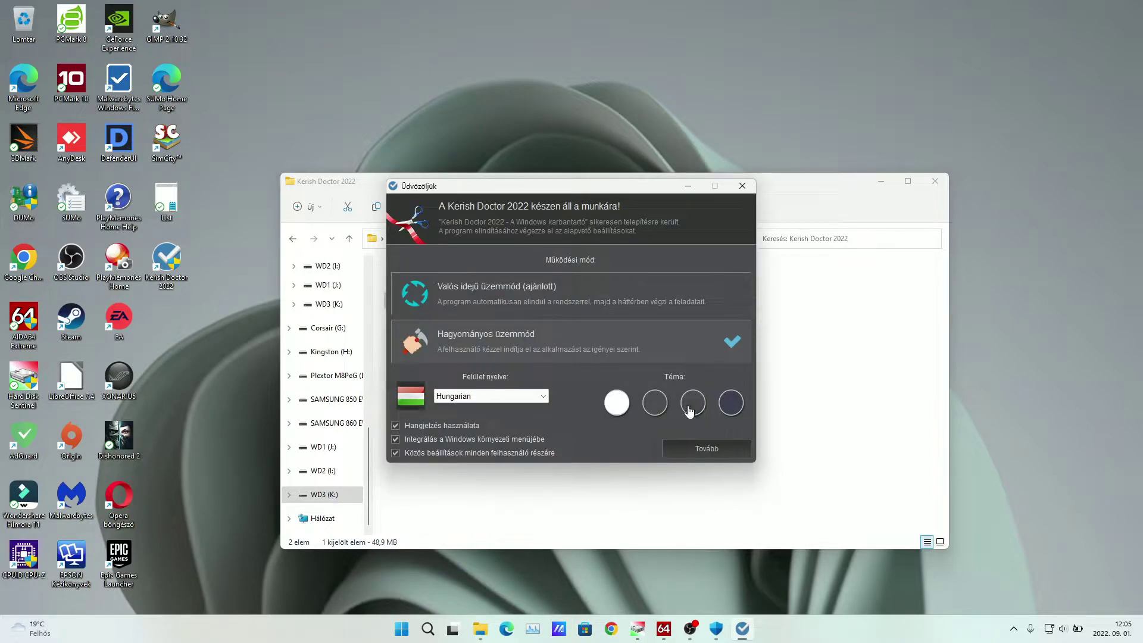
left_click(684, 408)
left_click(732, 407)
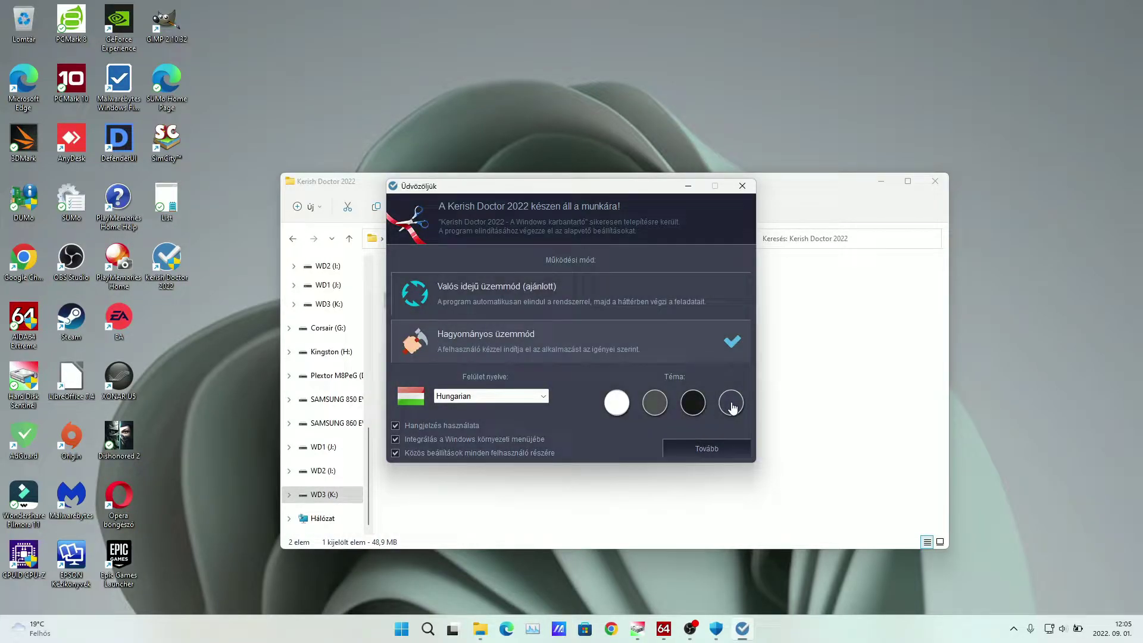
left_click(691, 451)
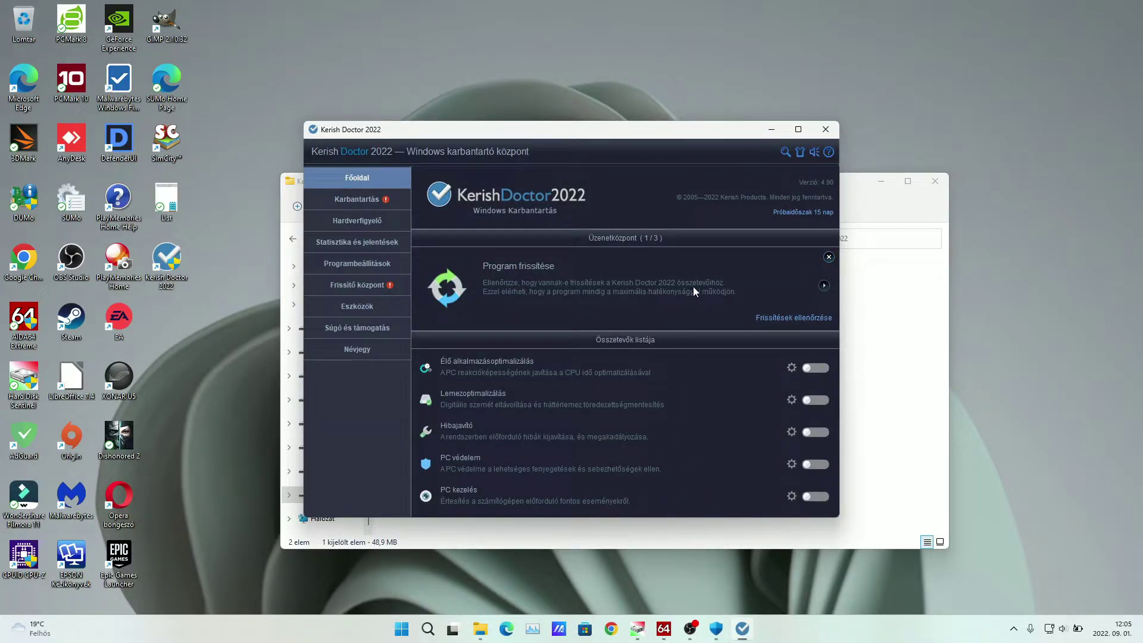
- Check for Kerish Doctor program and component updates, retrying the check, and install the available ones
left_click(766, 318)
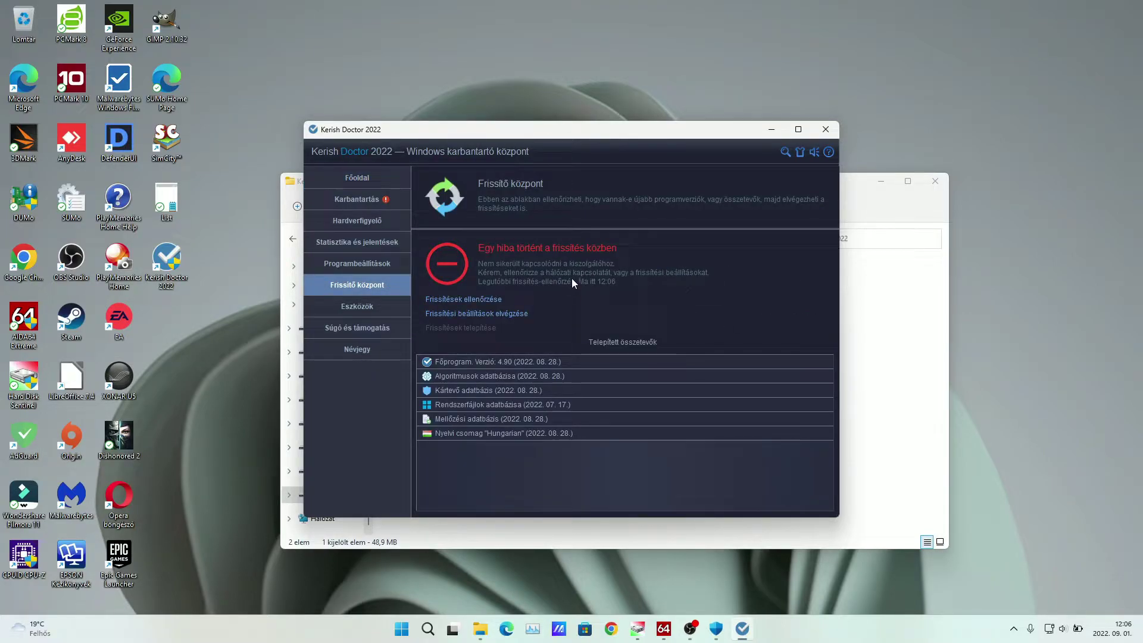
left_click(489, 299)
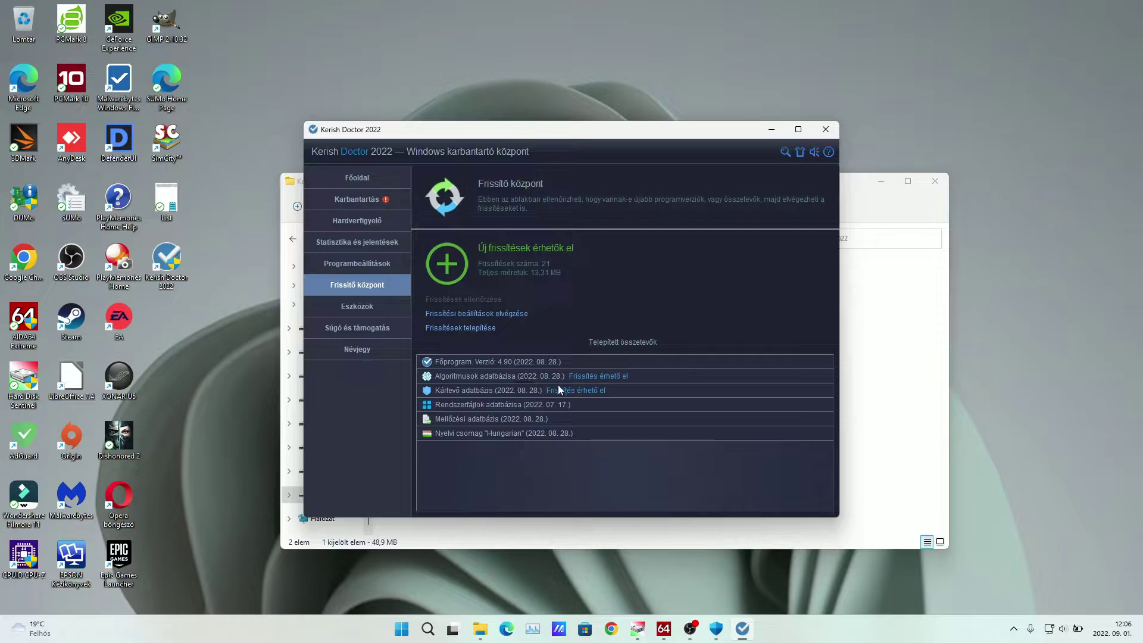
left_click(475, 329)
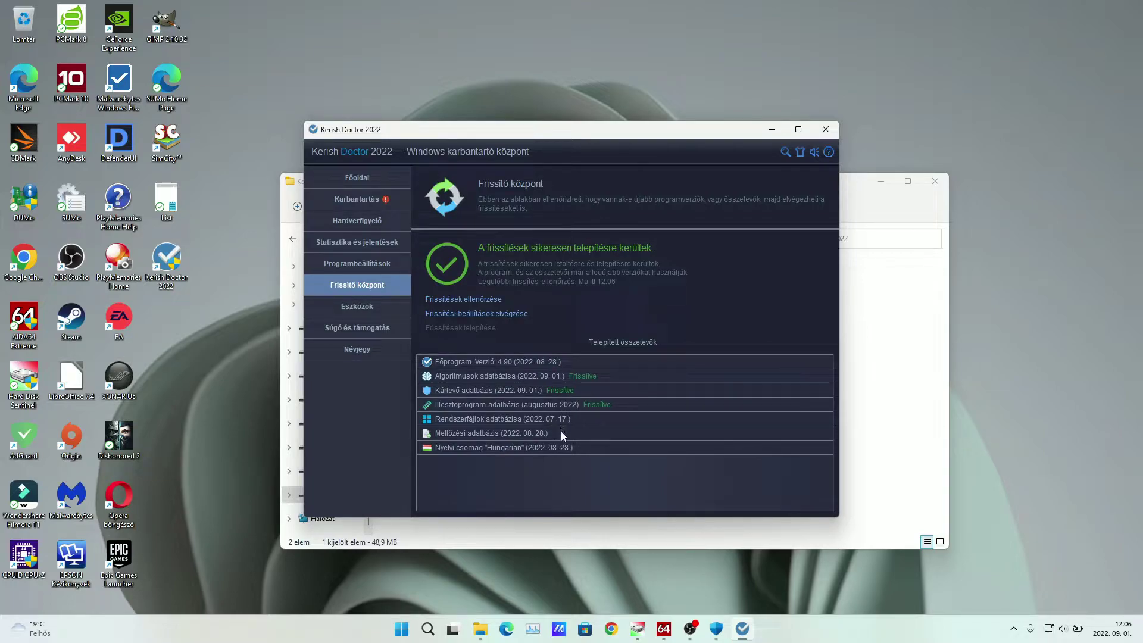
- Maximize the Kerish Doctor window and open the program's About (Névjegy) page
left_click(798, 129)
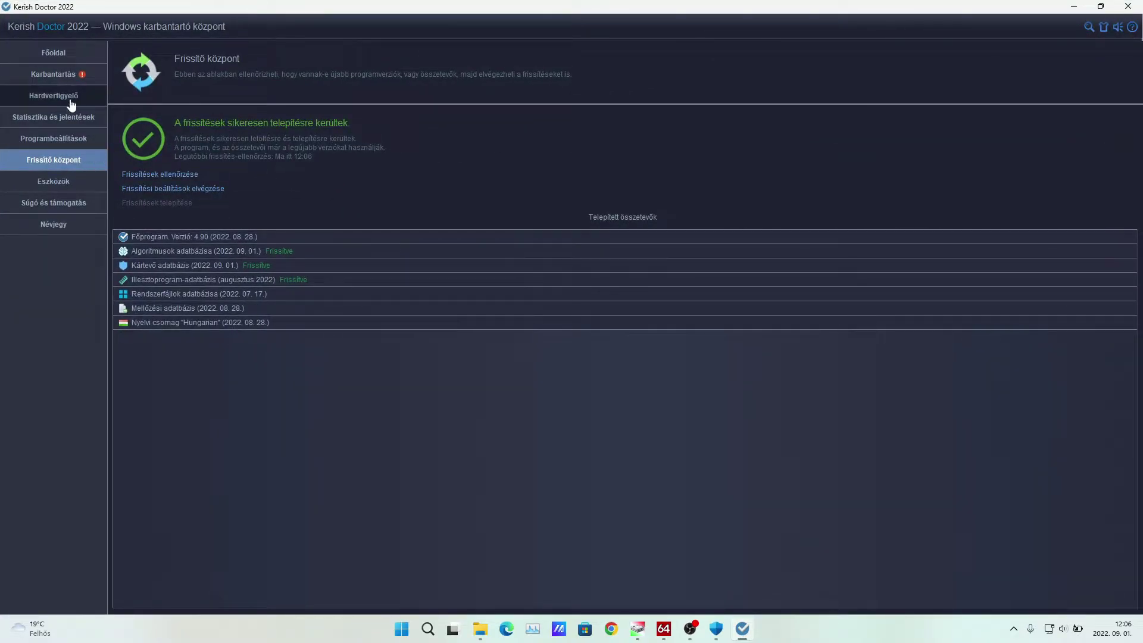
left_click(51, 226)
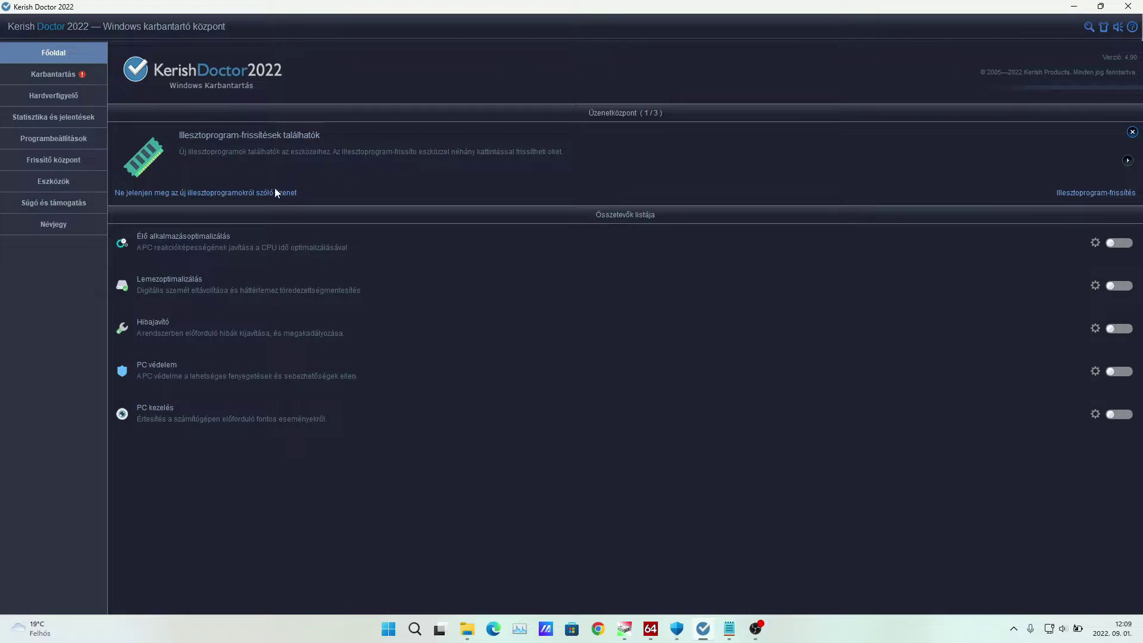
- Open the found driver updates in Kerish Doctor and look up the MediaTek Wi-Fi 6 MT7921 driver in DUMo for comparison
left_click(1083, 194)
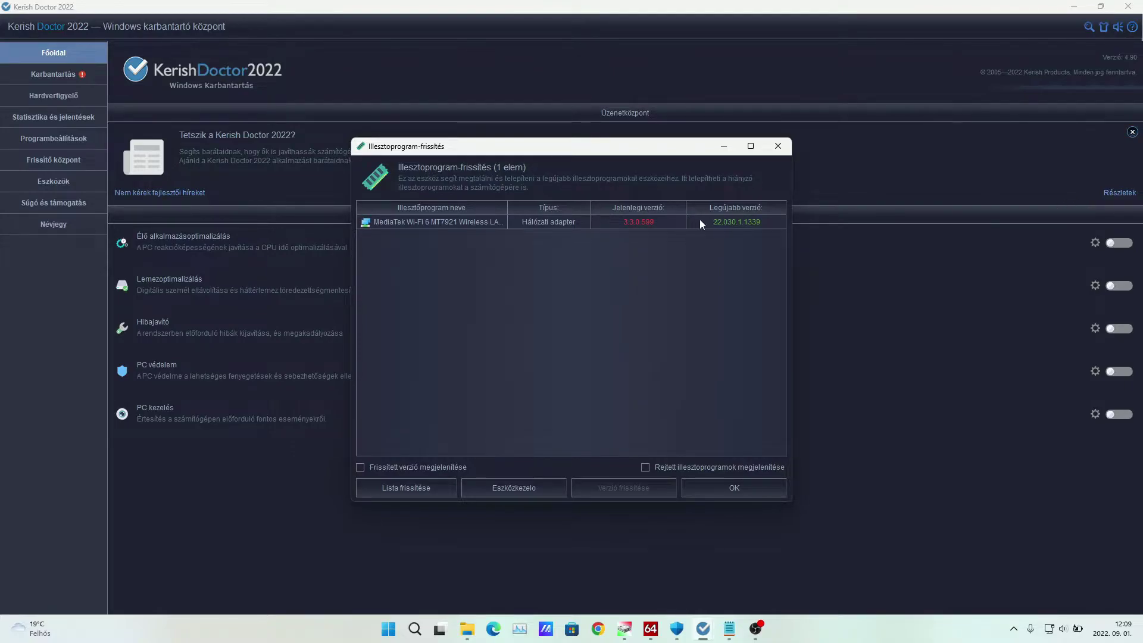
left_click(388, 629)
type("dumo")
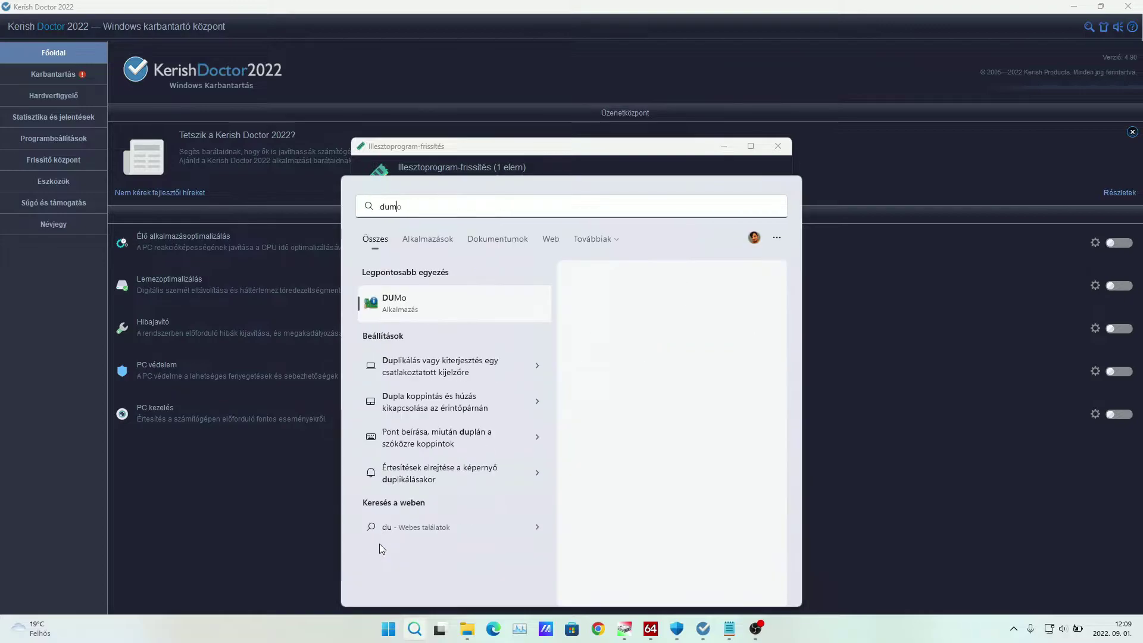
left_click(438, 314)
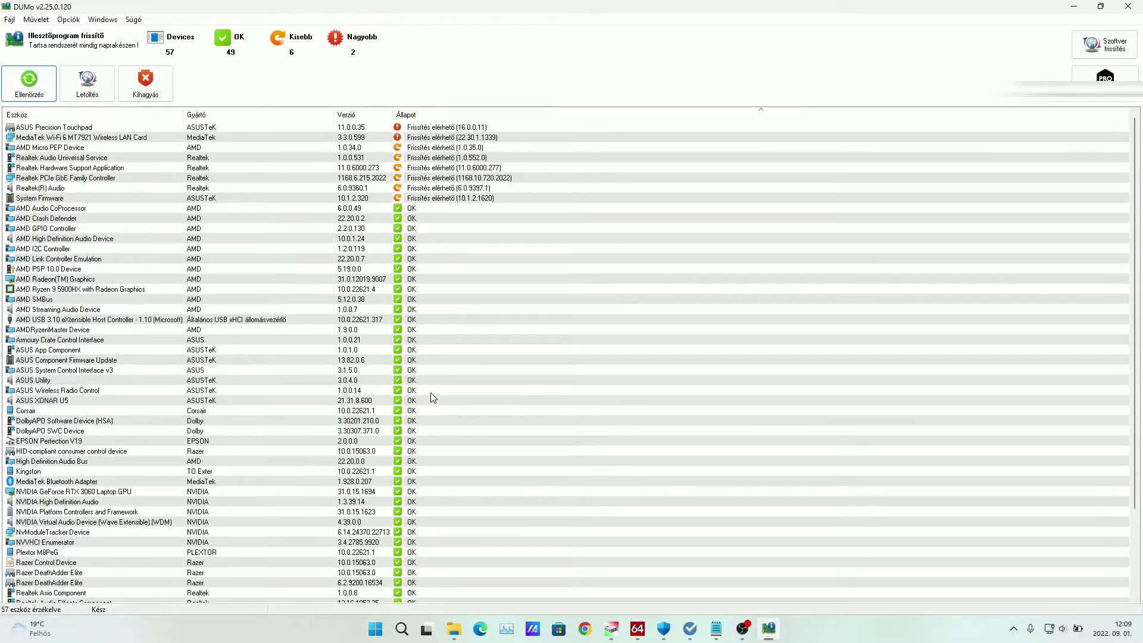
left_click(444, 138)
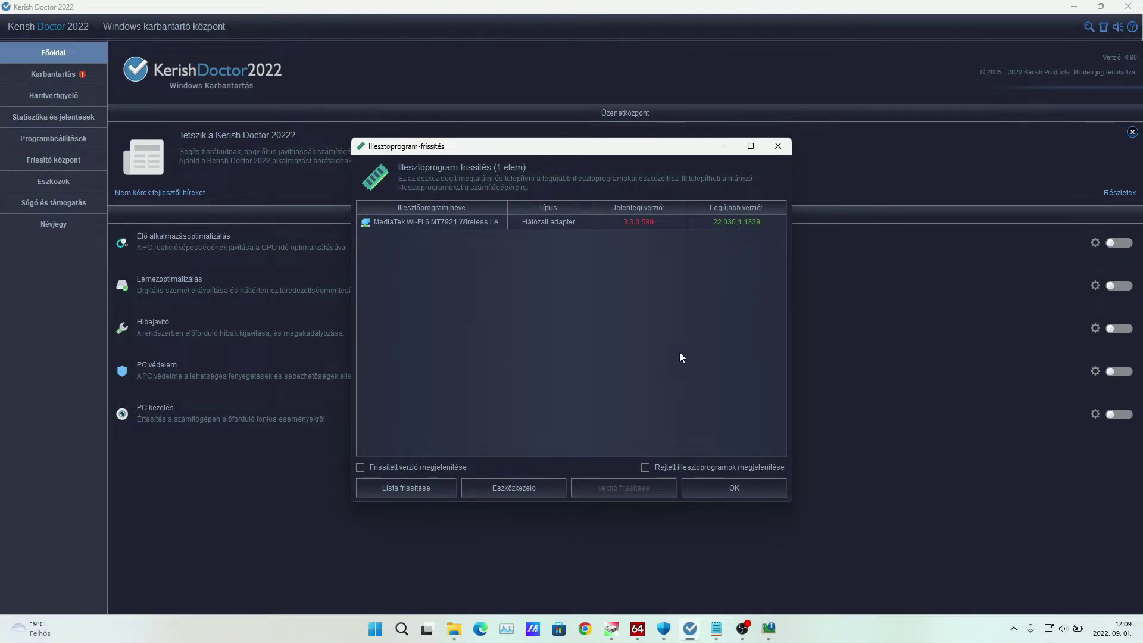
- Check the MediaTek Wi-Fi 6 MT7921 card's driver details in Device Manager, and close it and the driver update window
left_click(515, 493)
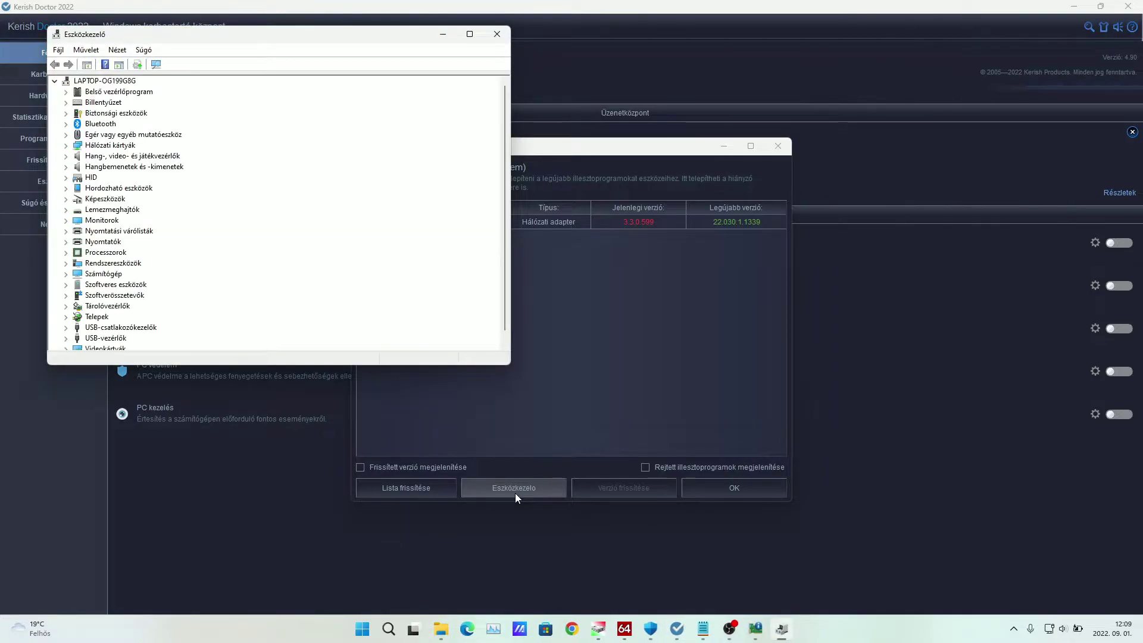
left_click(66, 145)
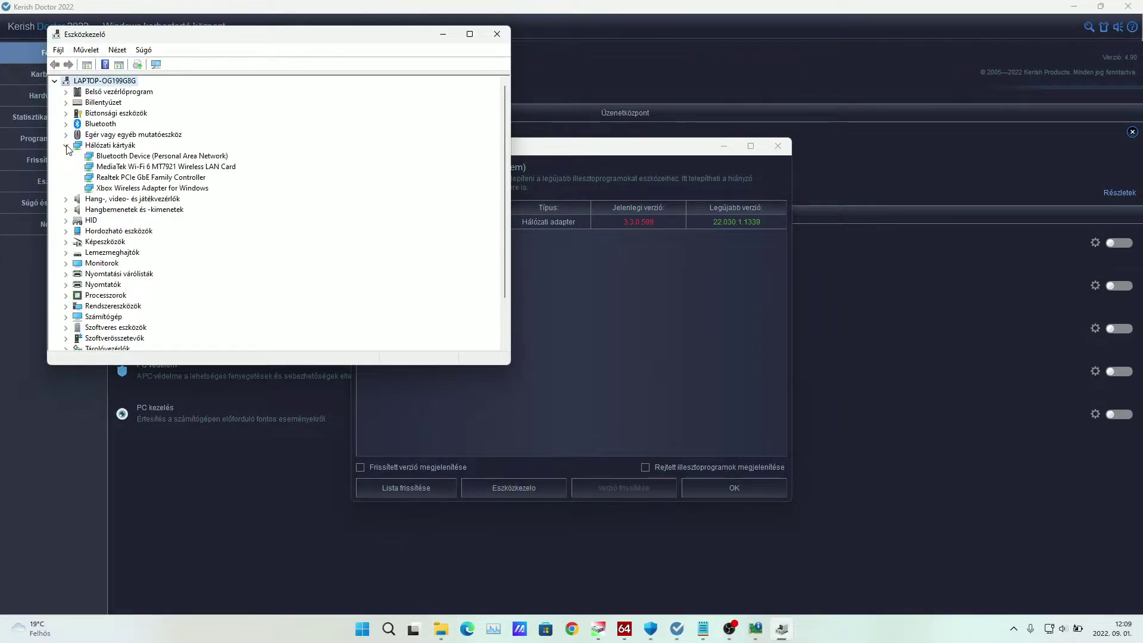
left_click(113, 167)
right_click(115, 168)
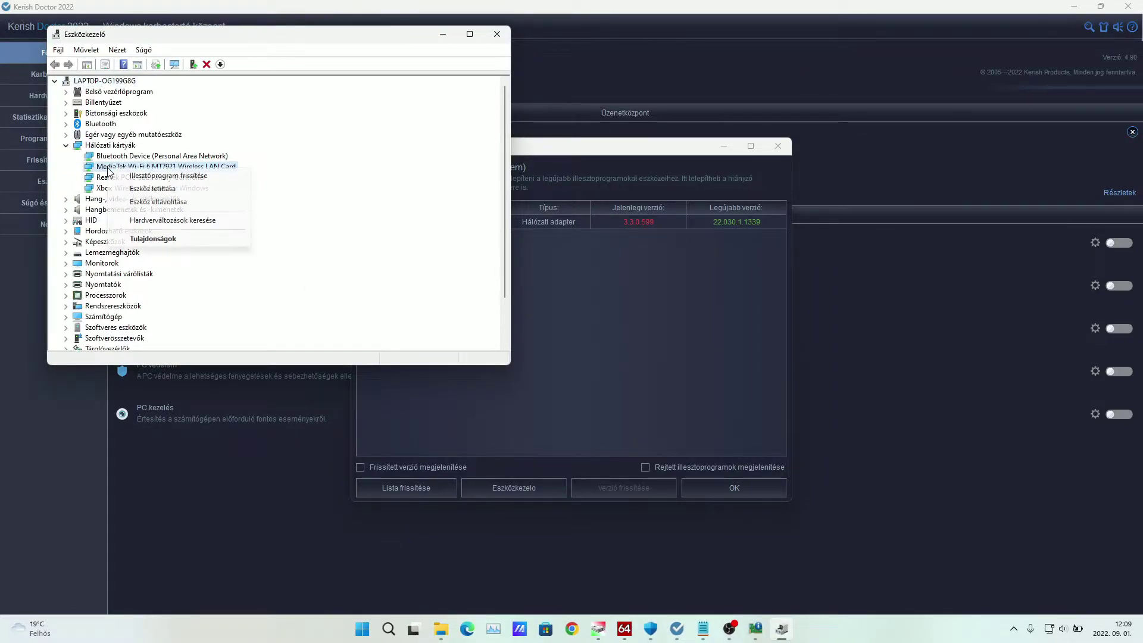
left_click(143, 238)
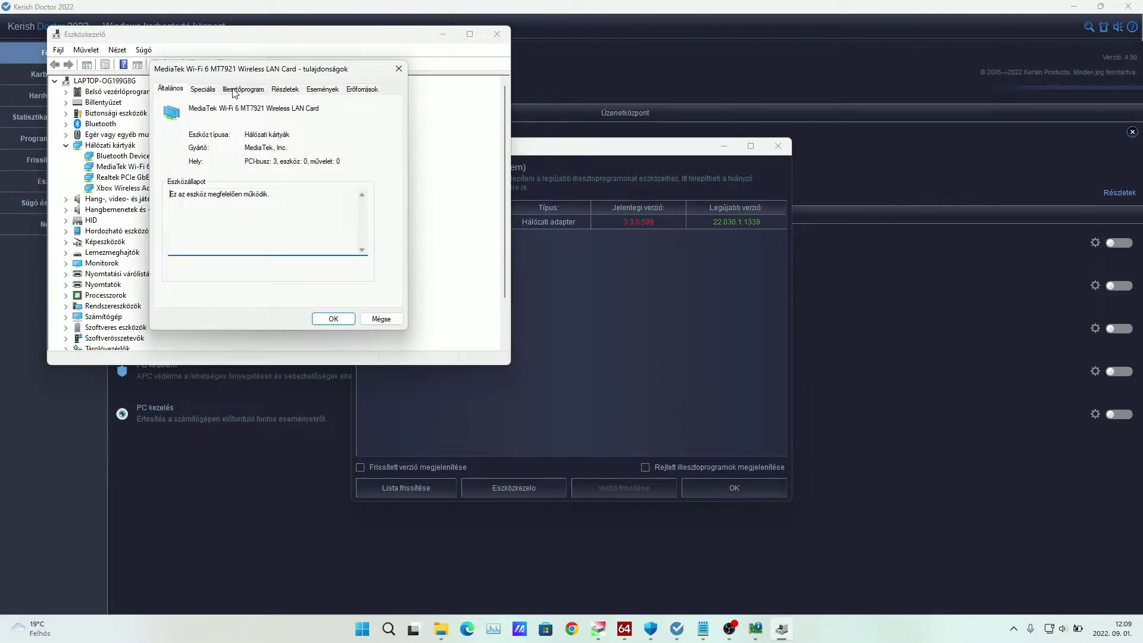
left_click(234, 89)
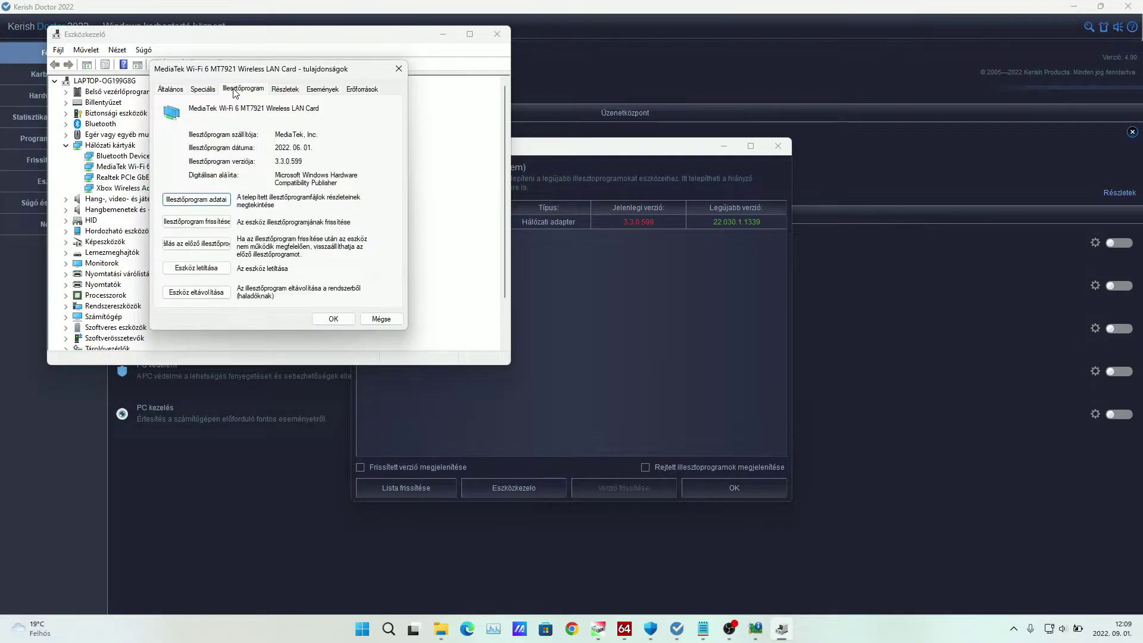
left_click(398, 68)
left_click(491, 33)
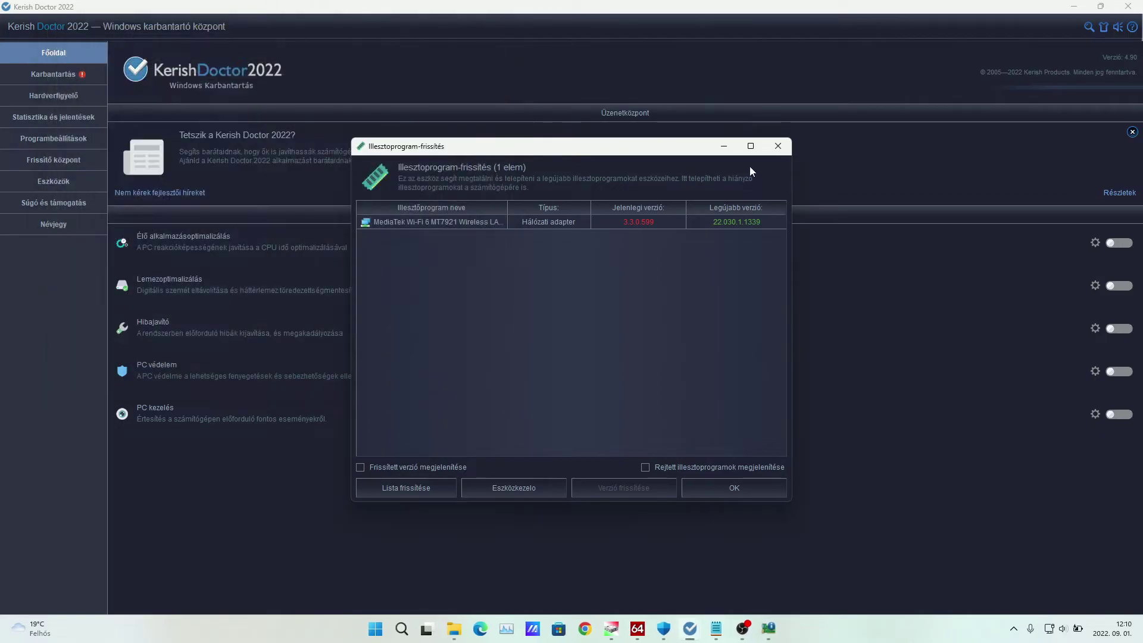
left_click(778, 145)
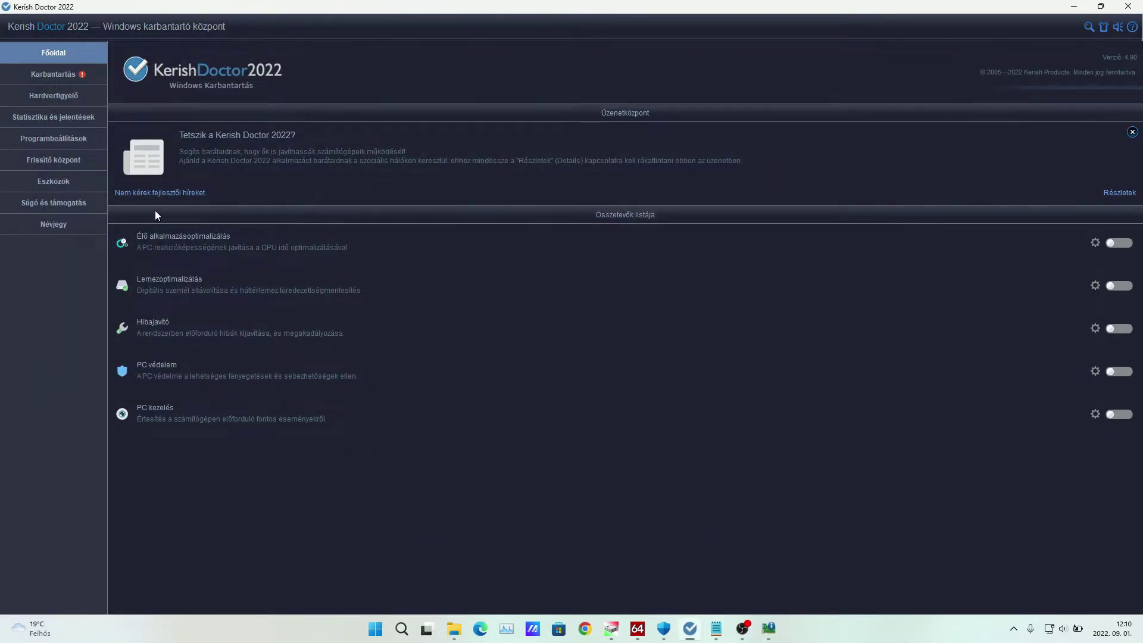
- Review the settings of the live application optimization (Élő alkalmazásoptimalizálás) and disk optimization (Lemezoptimalizálás) components, including the application cache list
left_click(1092, 239)
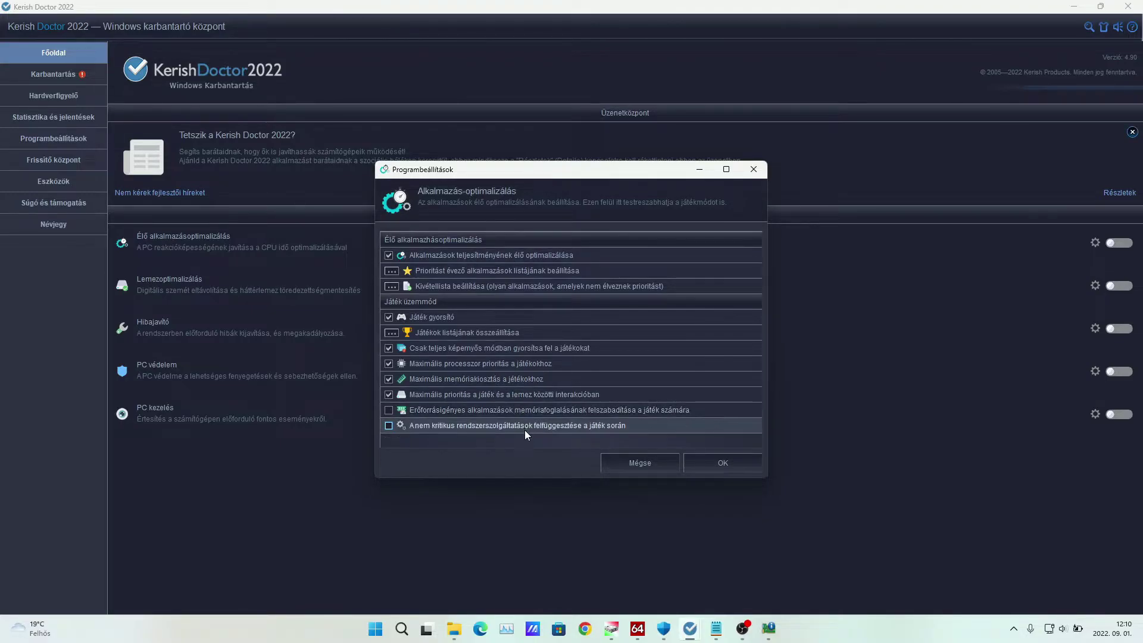
left_click(663, 467)
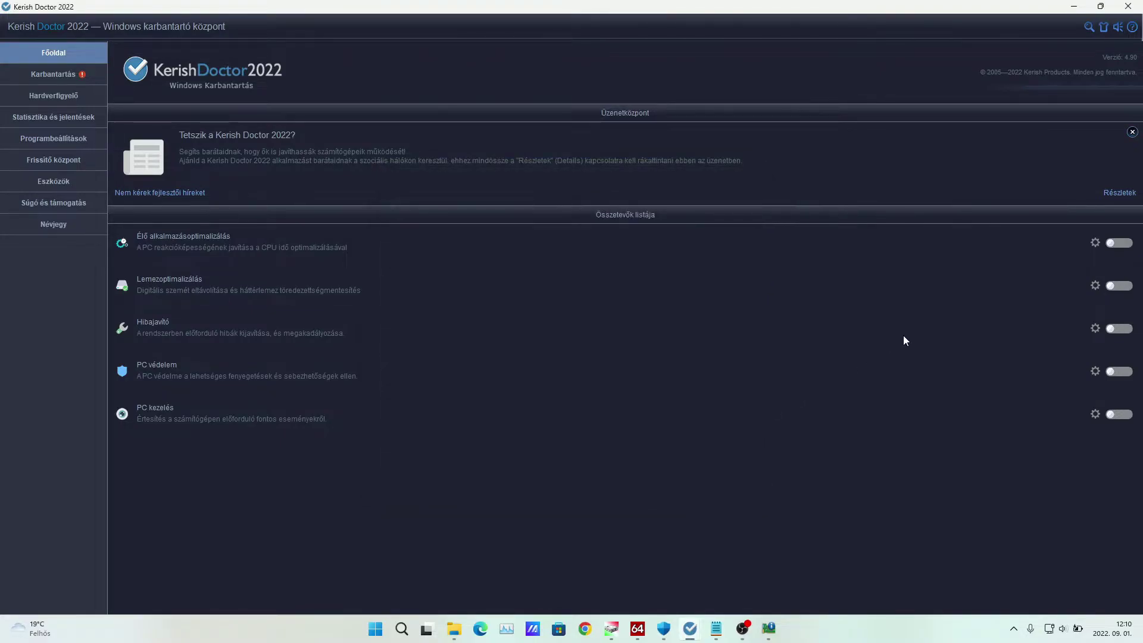
left_click(1095, 285)
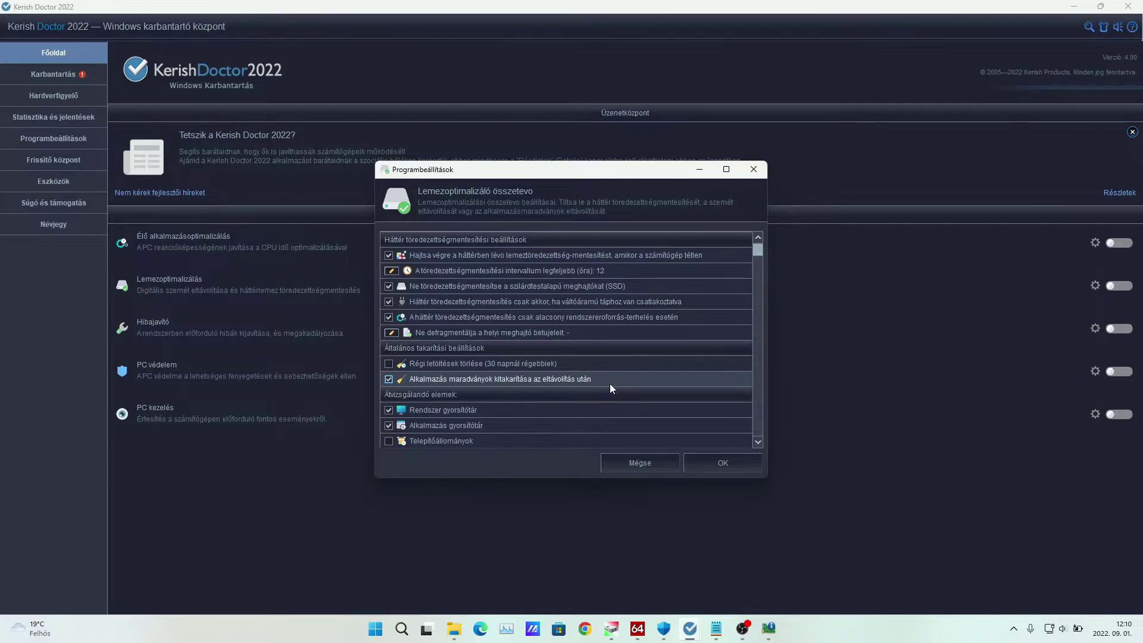
scroll(610, 384, "down", 3)
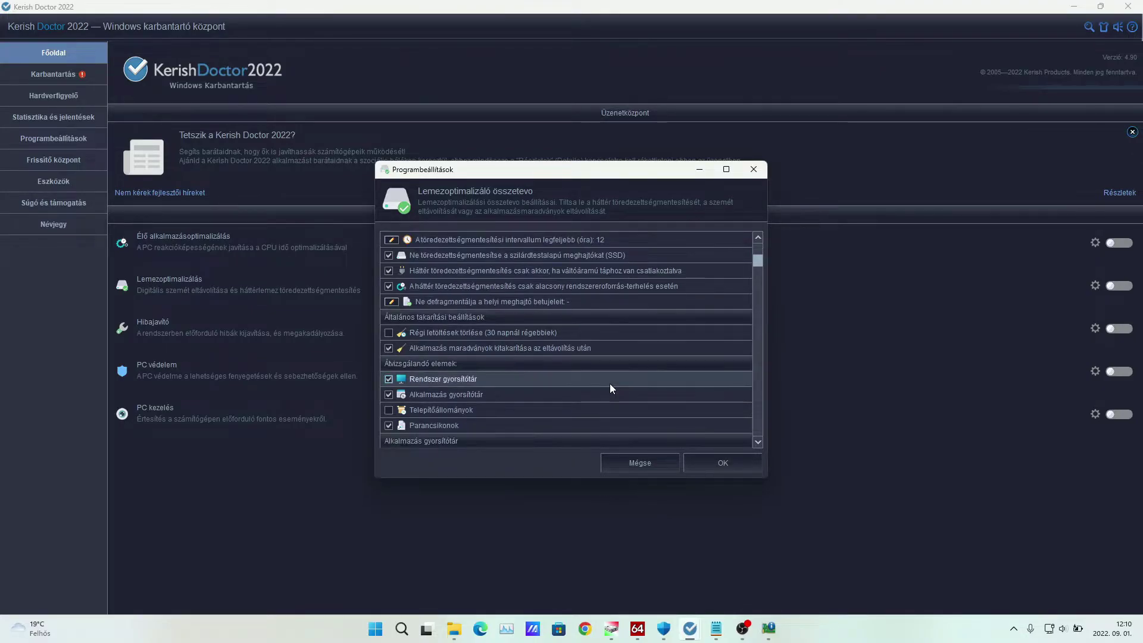
scroll(610, 388, "down", 2)
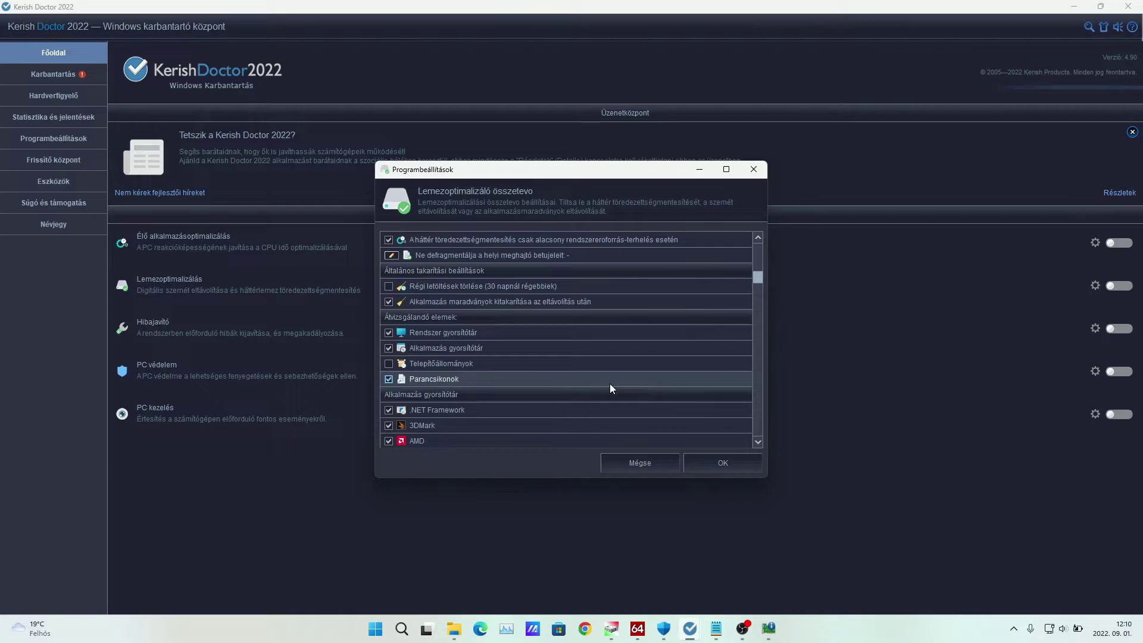
scroll(610, 385, "down", 2)
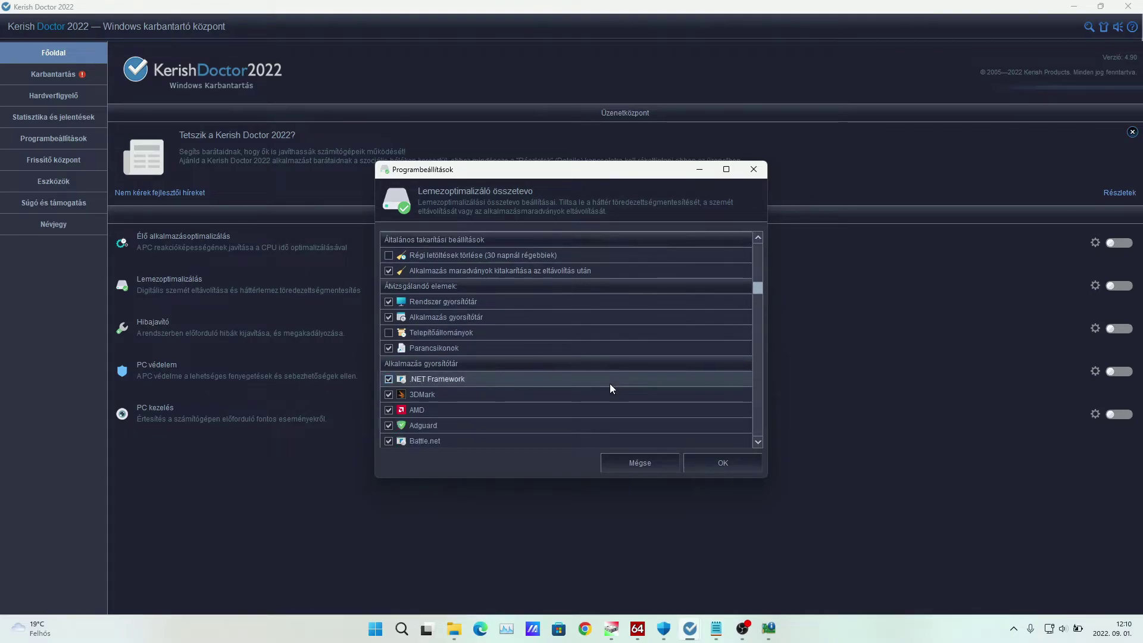
scroll(610, 386, "down", 1)
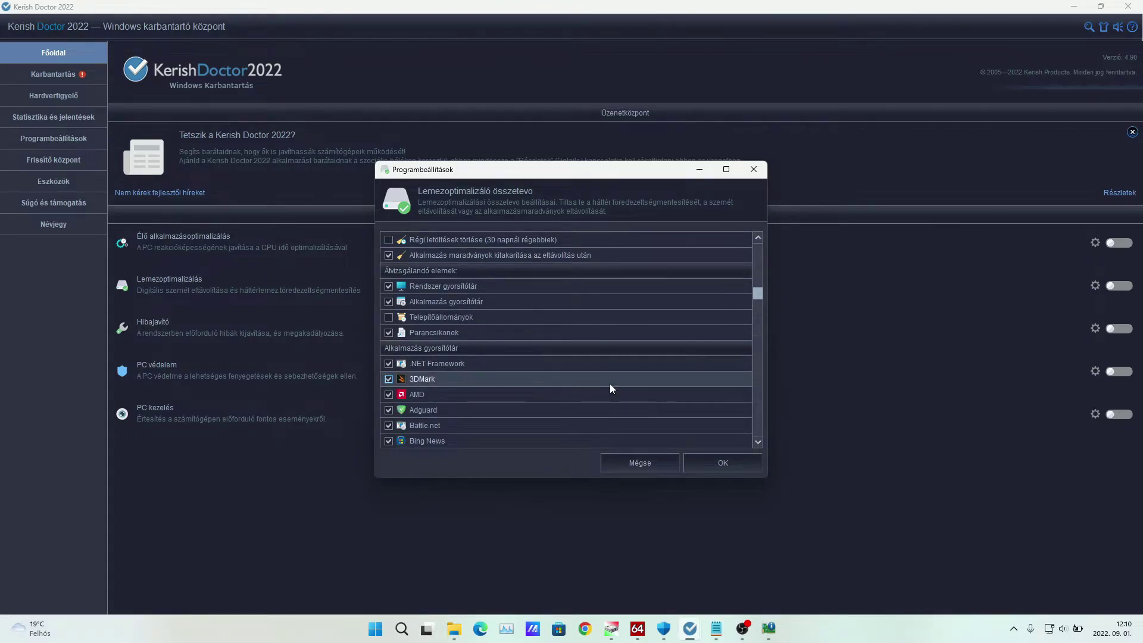
scroll(610, 383, "down", 3)
scroll(610, 386, "down", 3)
scroll(609, 387, "down", 3)
scroll(609, 384, "down", 6)
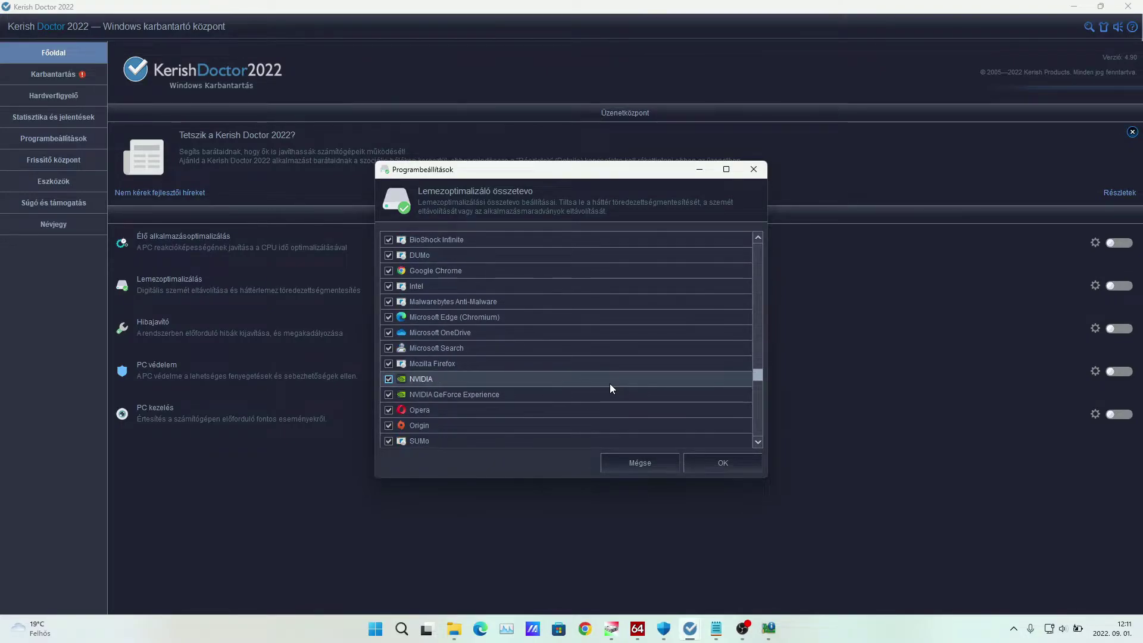
scroll(609, 383, "down", 3)
scroll(609, 383, "down", 6)
scroll(610, 388, "down", 1)
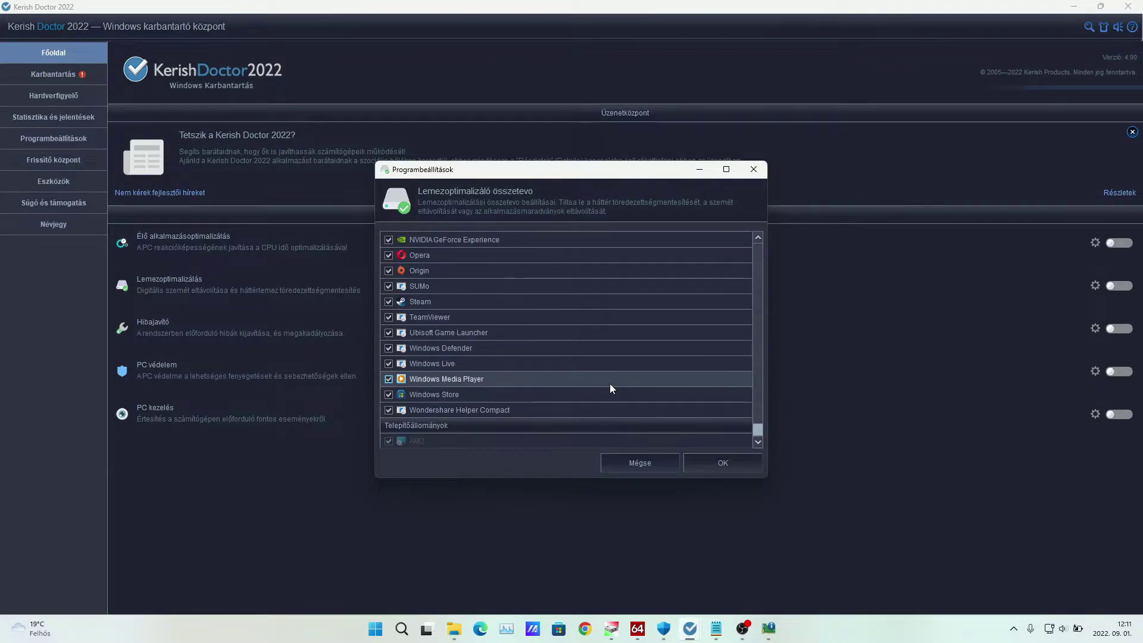
left_click(626, 463)
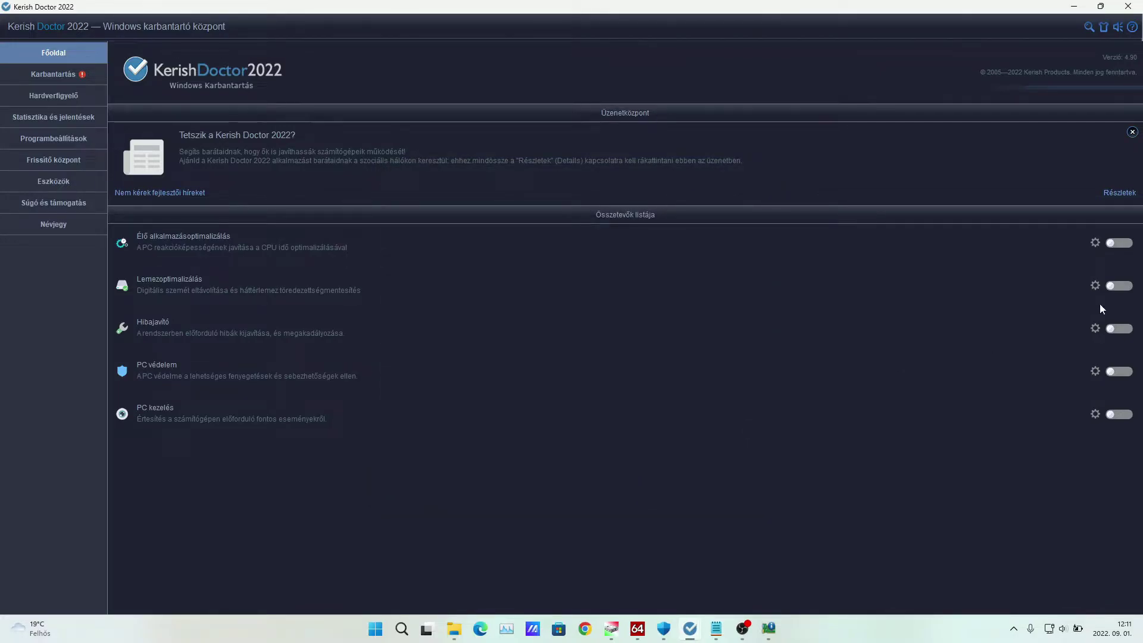
- Revisit the application optimization settings and examine the full settings list of the error repair (Hibajavító) component
left_click(1095, 244)
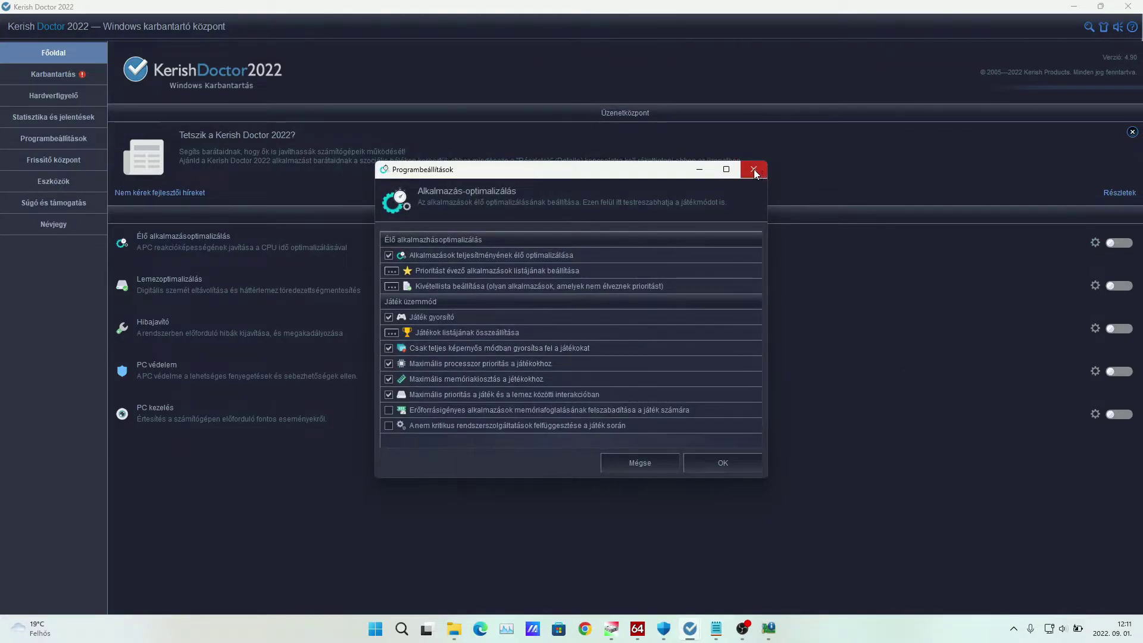
left_click(753, 170)
left_click(1095, 328)
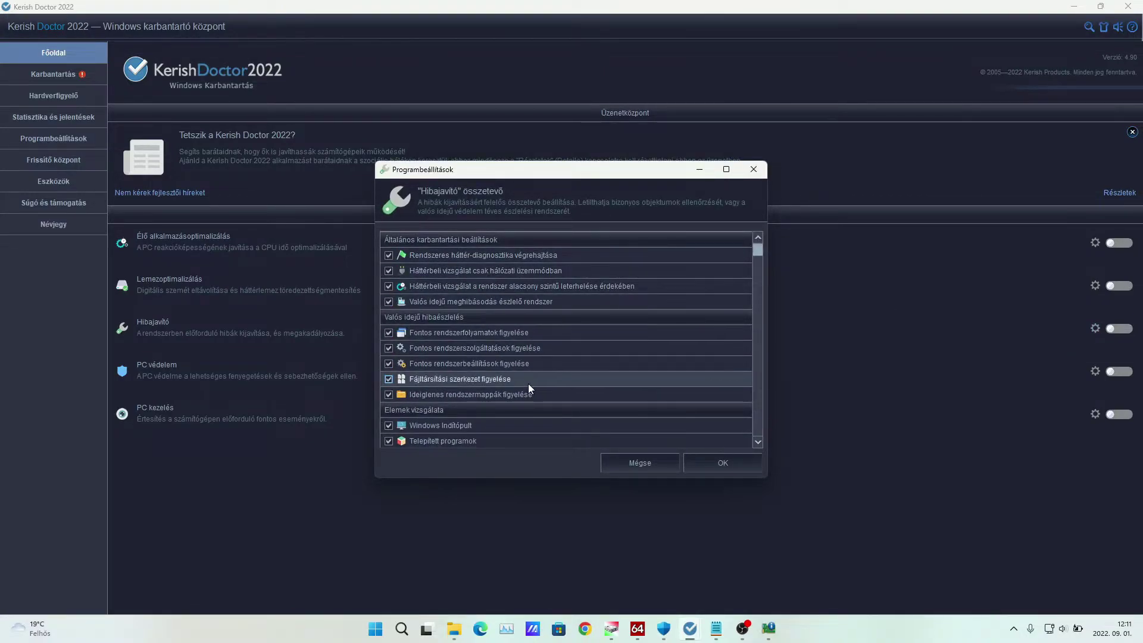
scroll(532, 398, "down", 3)
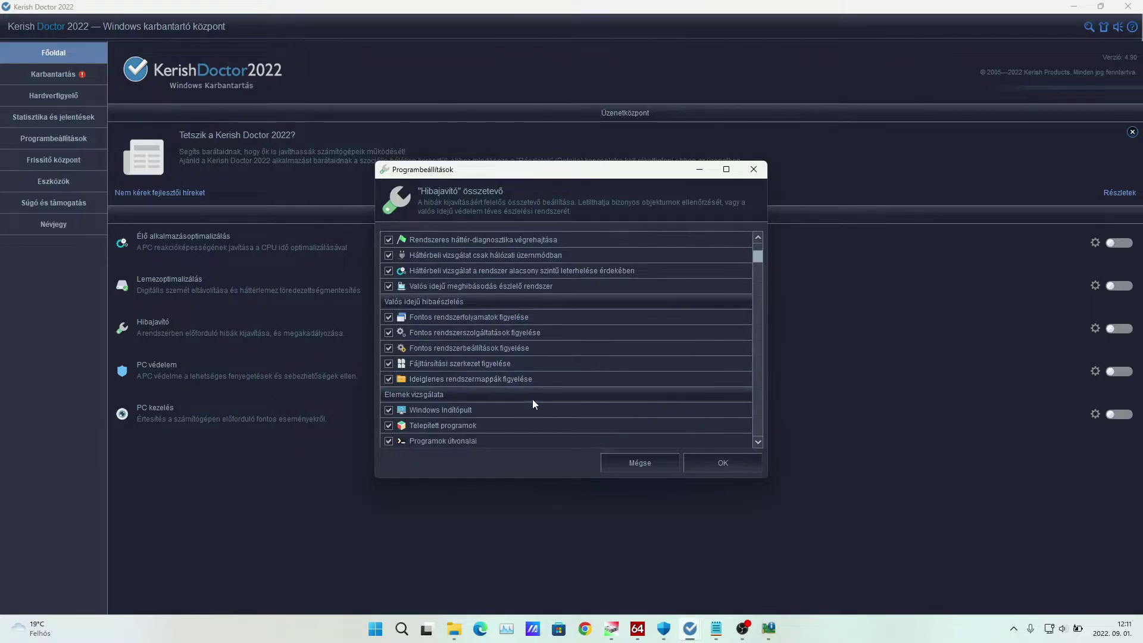
scroll(532, 399, "down", 1)
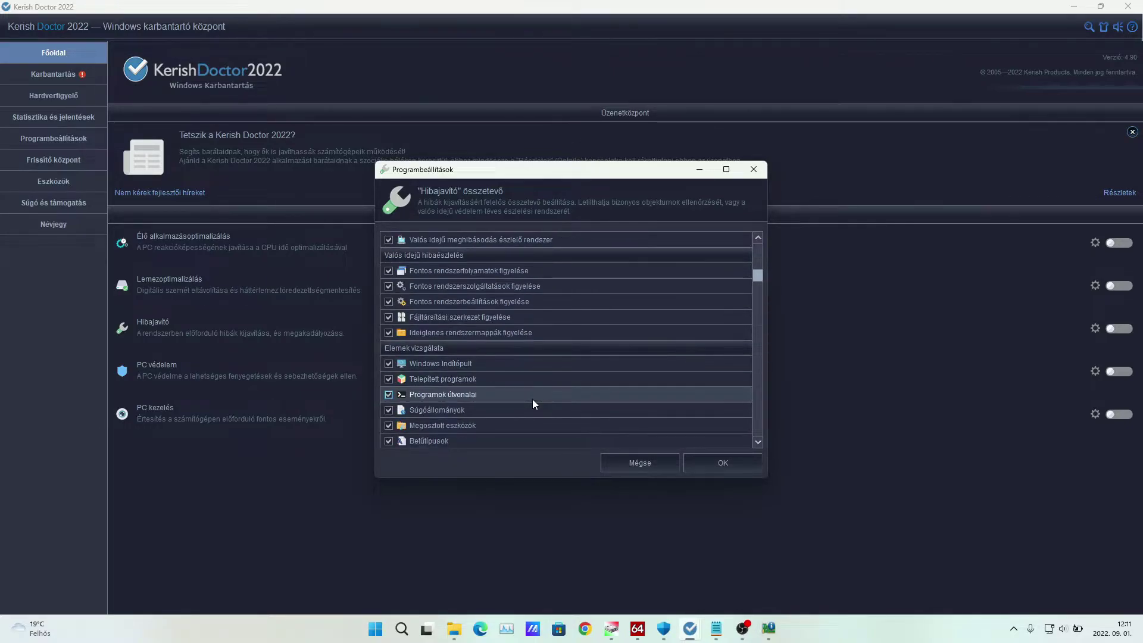
scroll(532, 399, "down", 1)
scroll(532, 404, "down", 1)
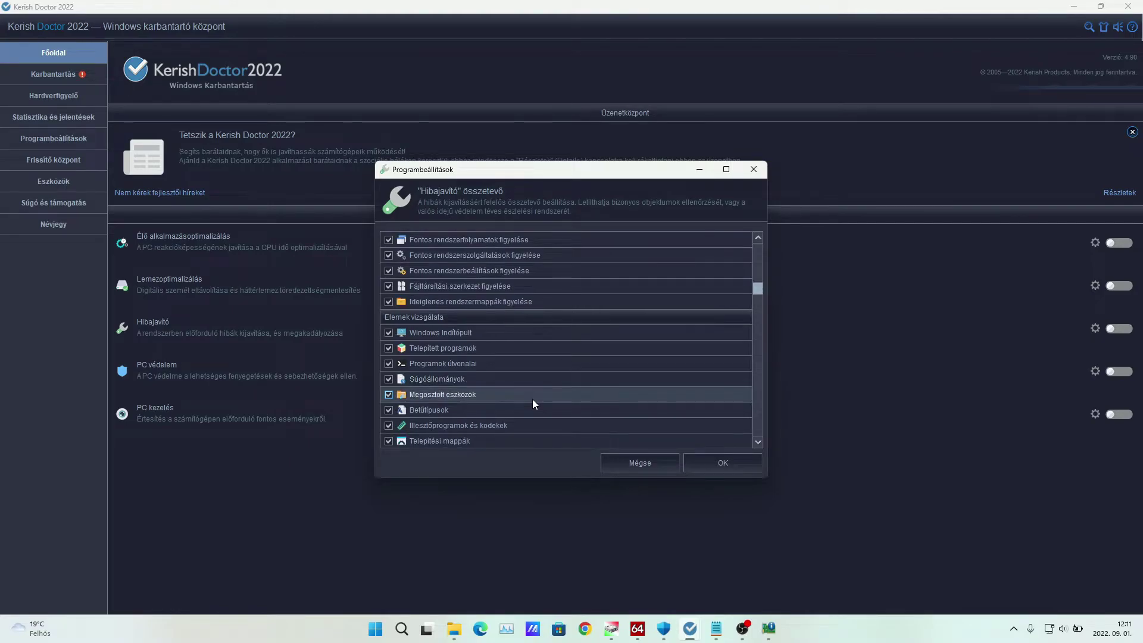
scroll(532, 404, "down", 4)
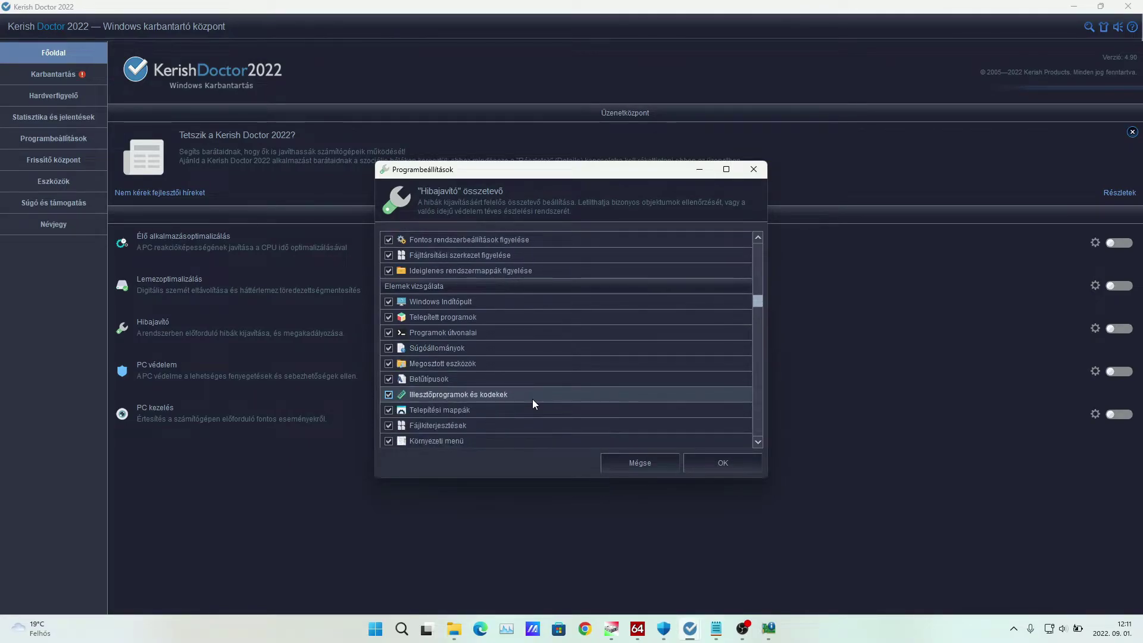
scroll(532, 400, "down", 2)
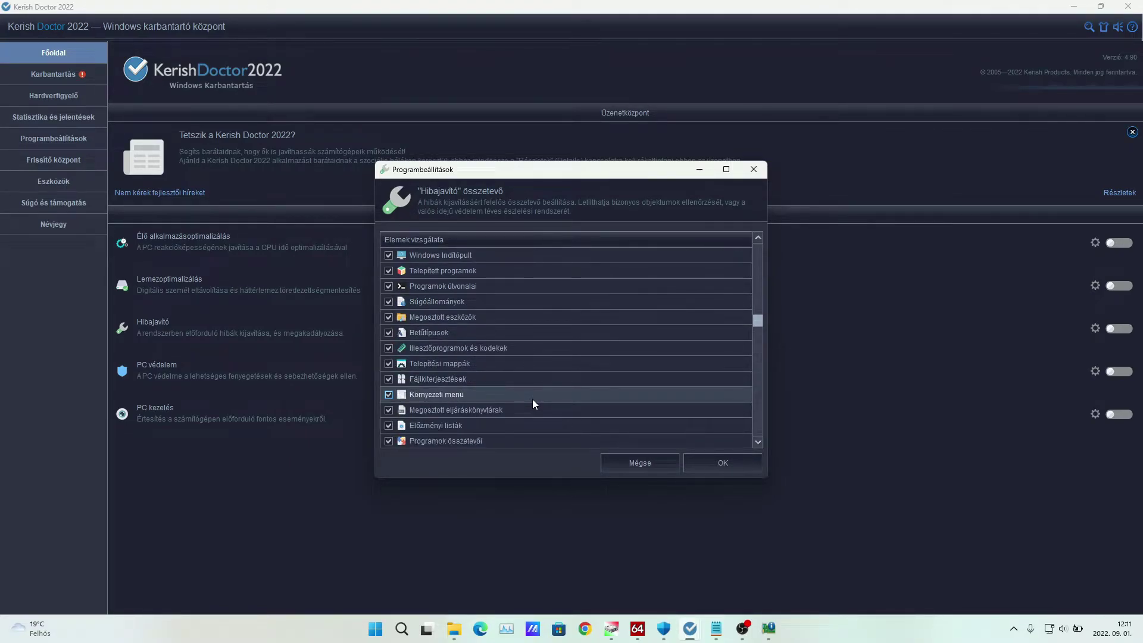
scroll(533, 402, "down", 5)
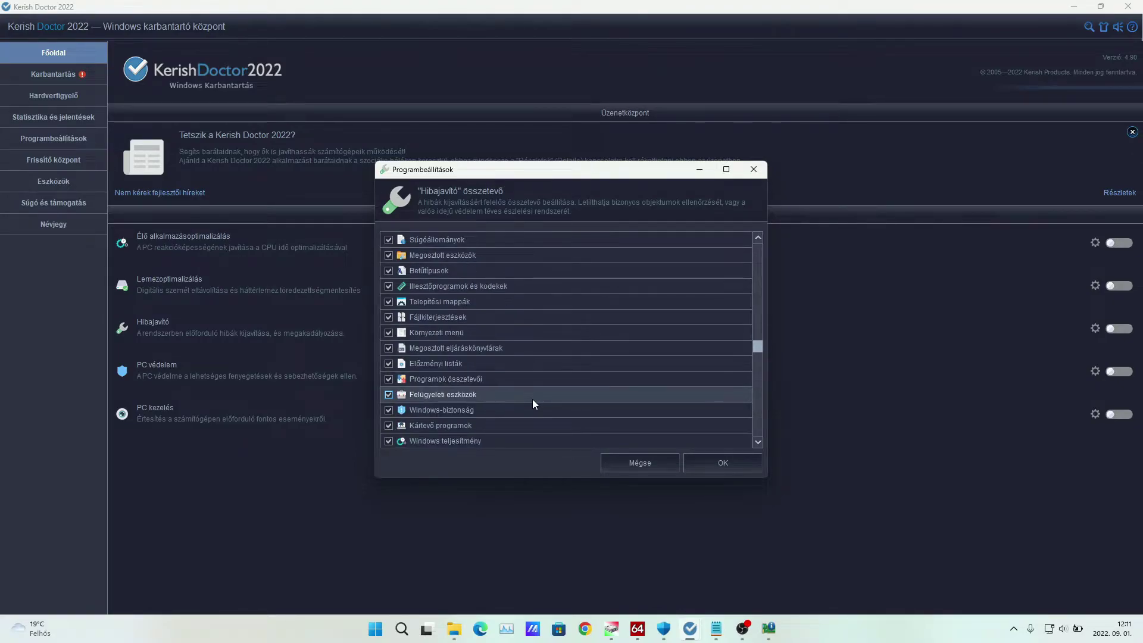
scroll(532, 398, "down", 3)
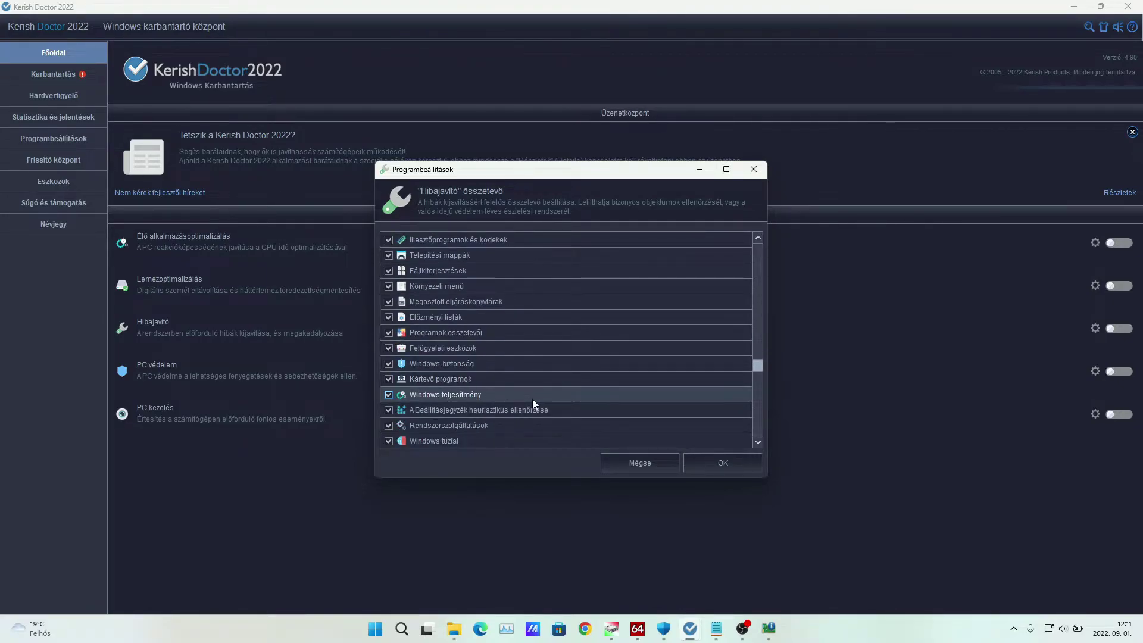
scroll(532, 398, "down", 3)
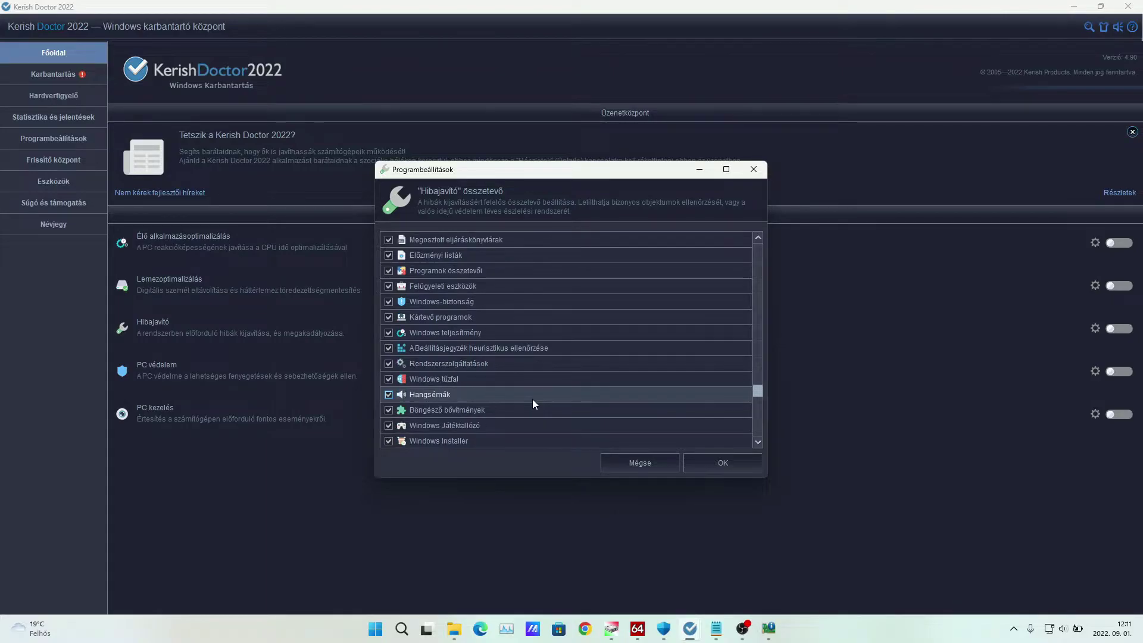
scroll(532, 399, "down", 3)
scroll(532, 399, "down", 2)
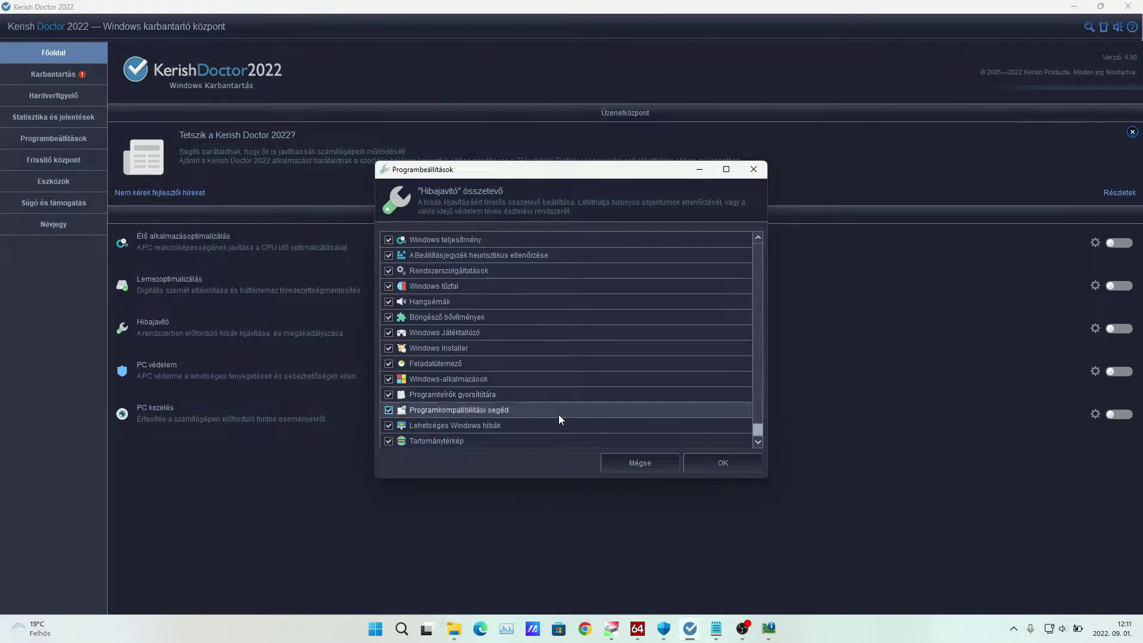
left_click(713, 466)
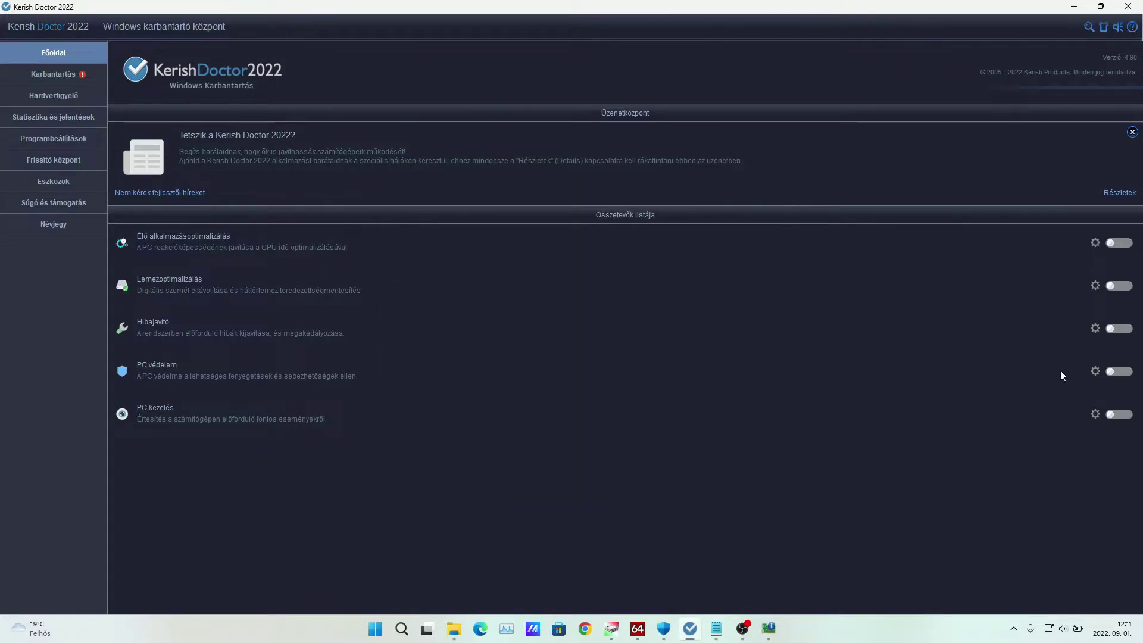
- Review the settings of the PC protection (PC védelem) and PC management (PC kezelés) components, cancelling both dialogs
left_click(1095, 371)
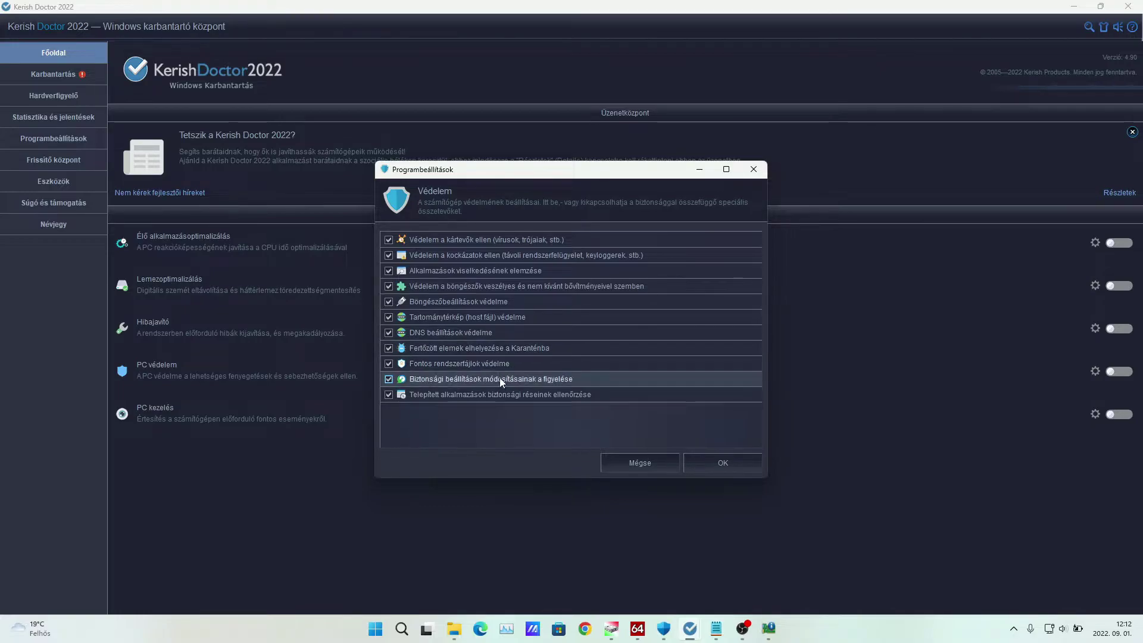
left_click(613, 462)
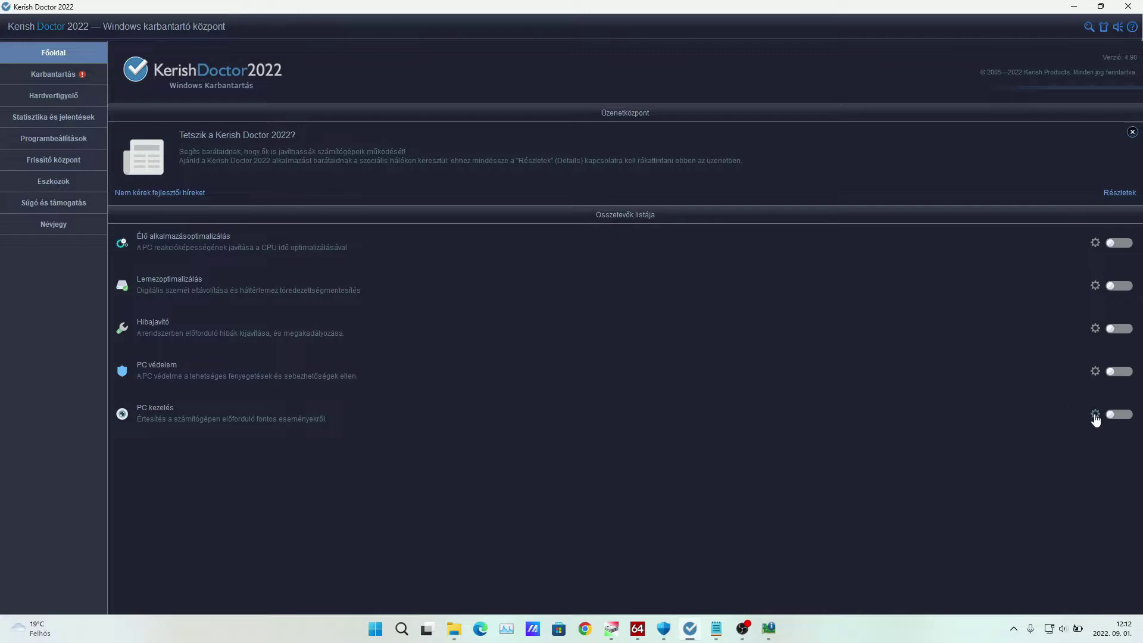
left_click(1095, 414)
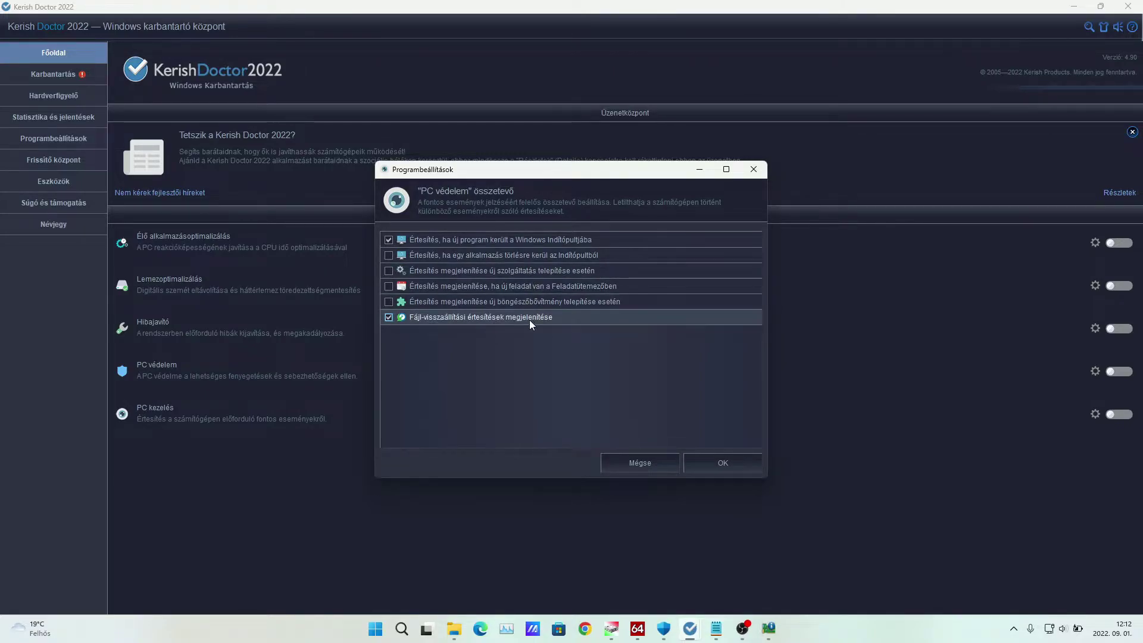
left_click(629, 466)
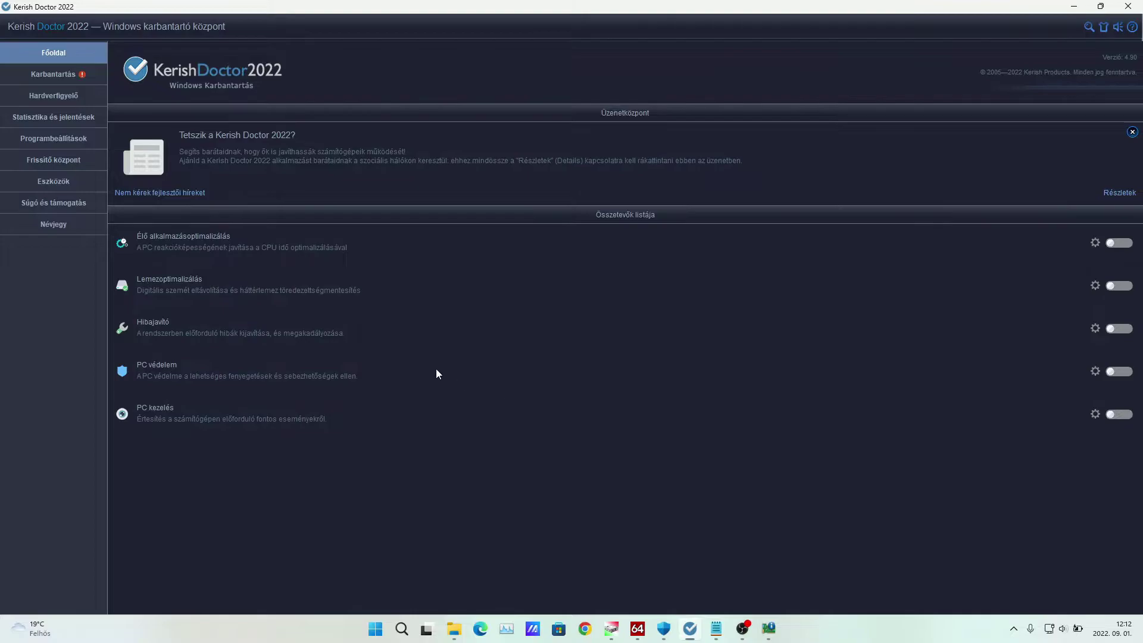
- Start the recommended full scan (Teljes vizsgálat) from the maintenance (Karbantartás) diagnostics
left_click(76, 75)
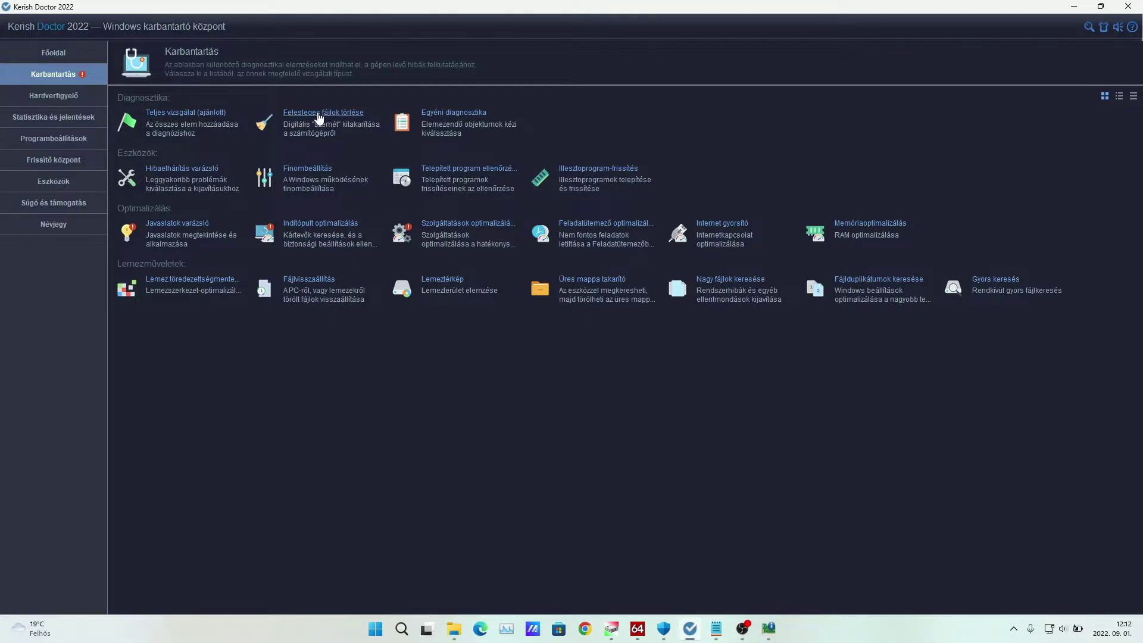
left_click(203, 113)
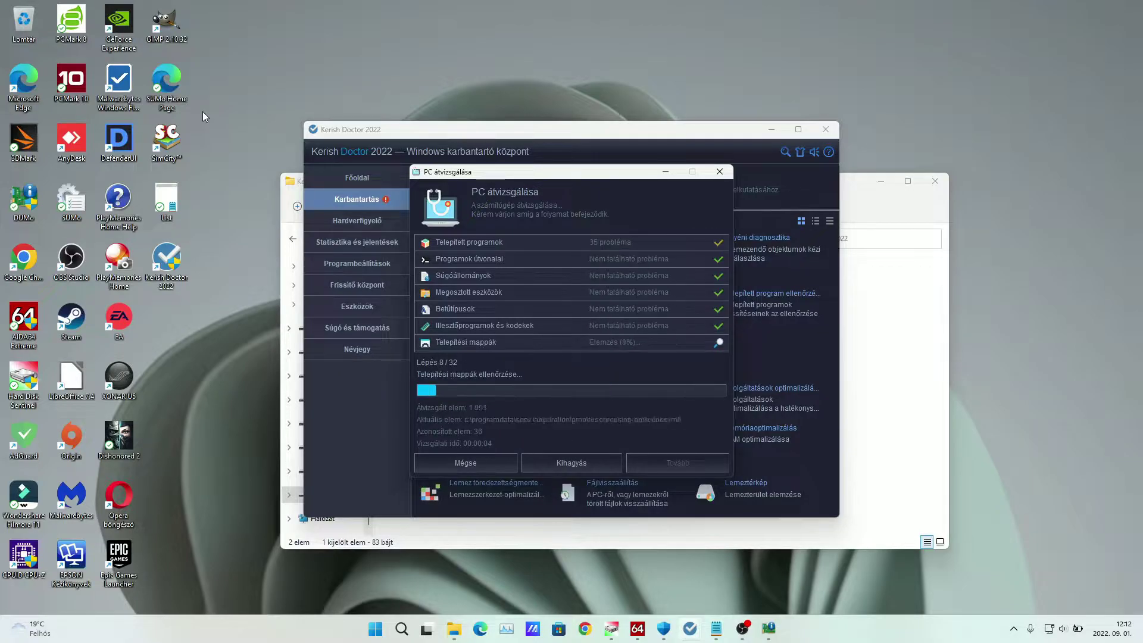
- Close the file explorer window and check the processor performance in Task Manager (Feladatkezelő) while the scan runs
left_click(934, 181)
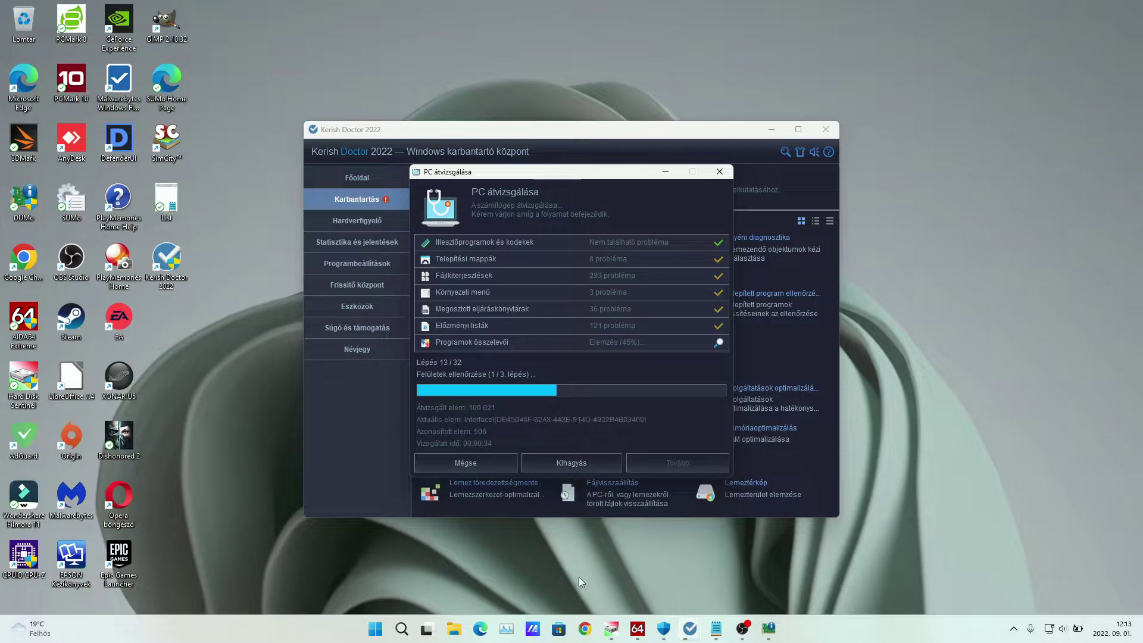
left_click(291, 491)
key("ctrl+shift+Escape")
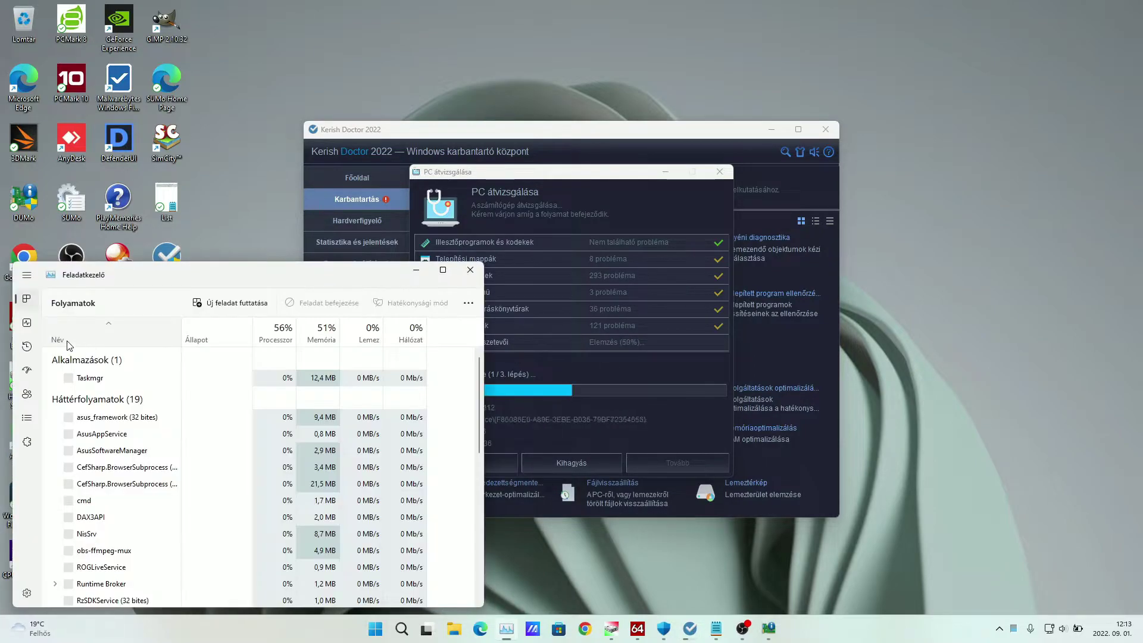
left_click(27, 322)
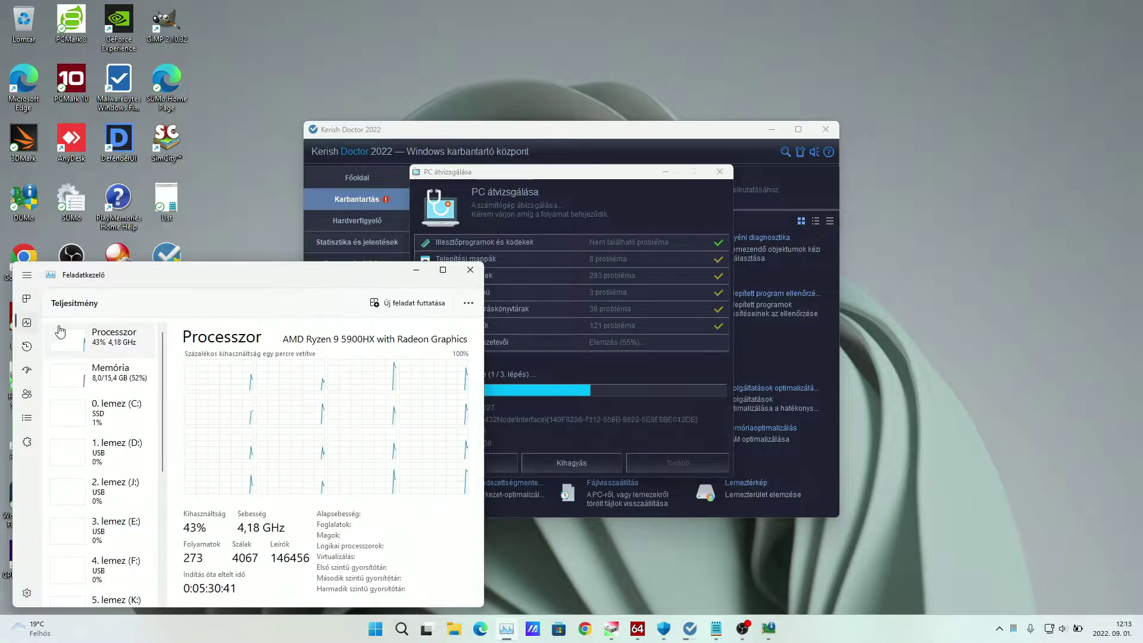
left_click(470, 270)
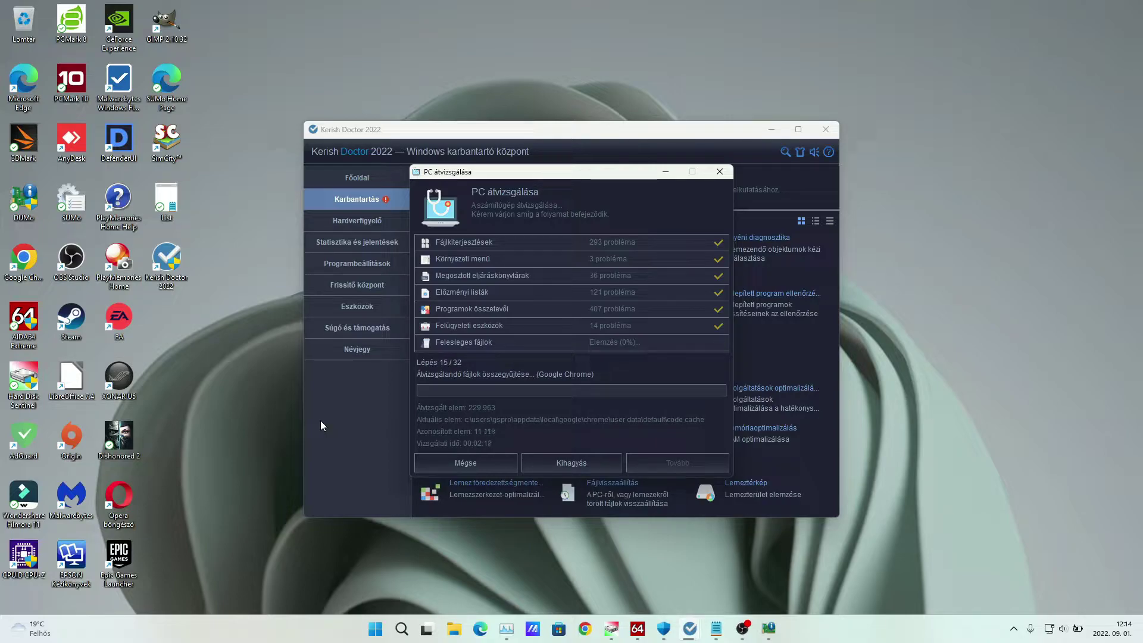
left_click(374, 629)
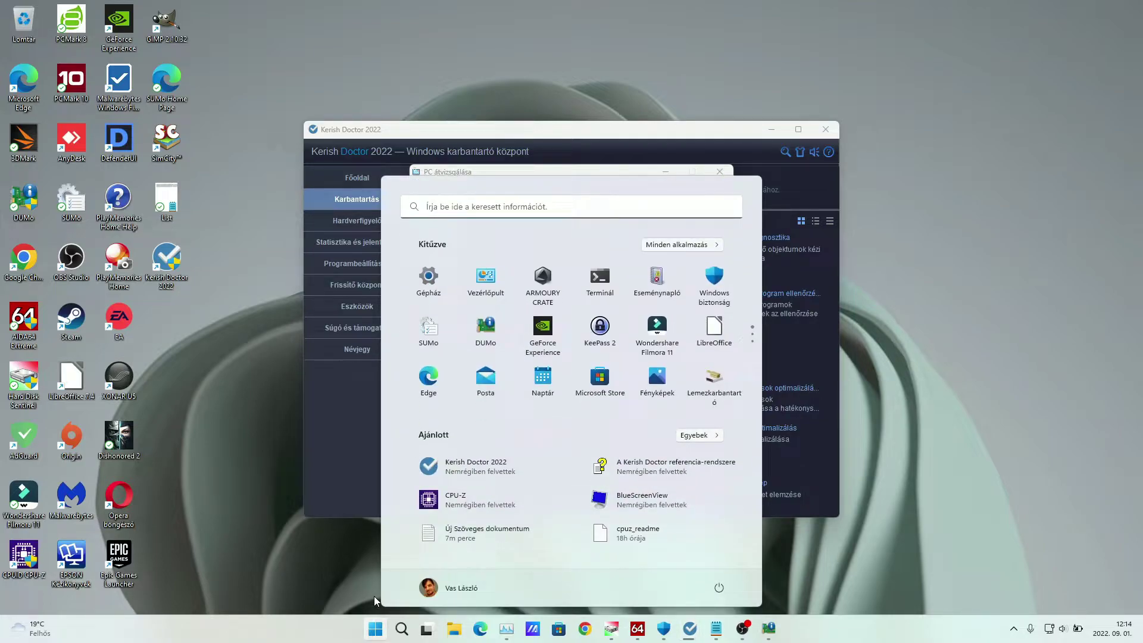
type("rendszer")
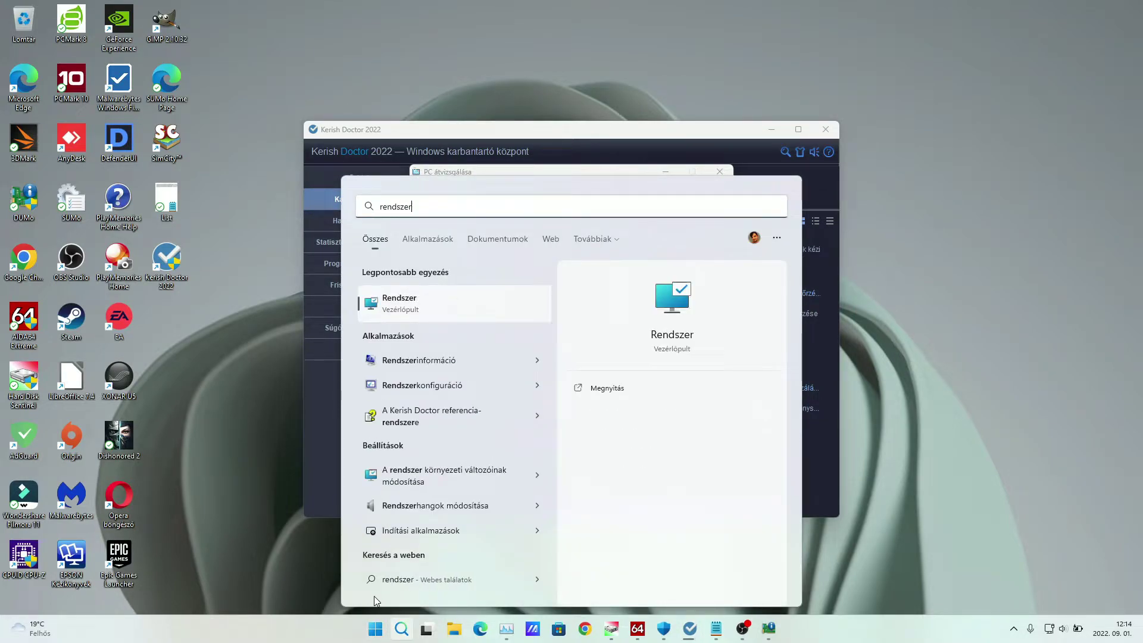
left_click(615, 351)
left_click(615, 351)
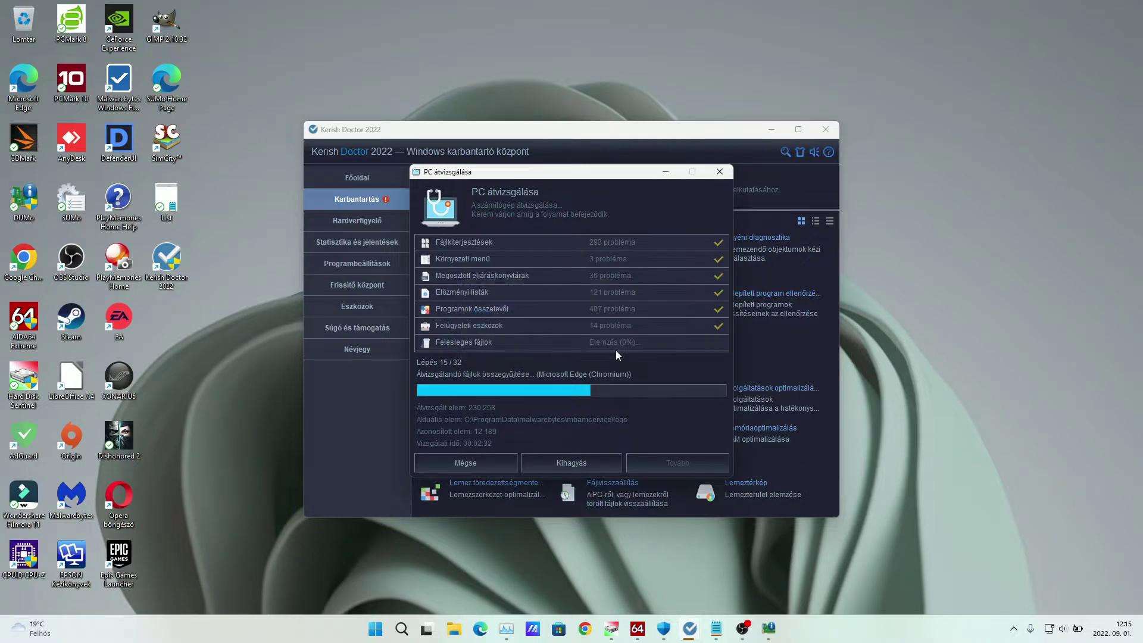
- Create a Windows system restore point described as "Kerish" from the system protection (Rendszervédelem) settings
left_click(373, 628)
left_click(213, 389)
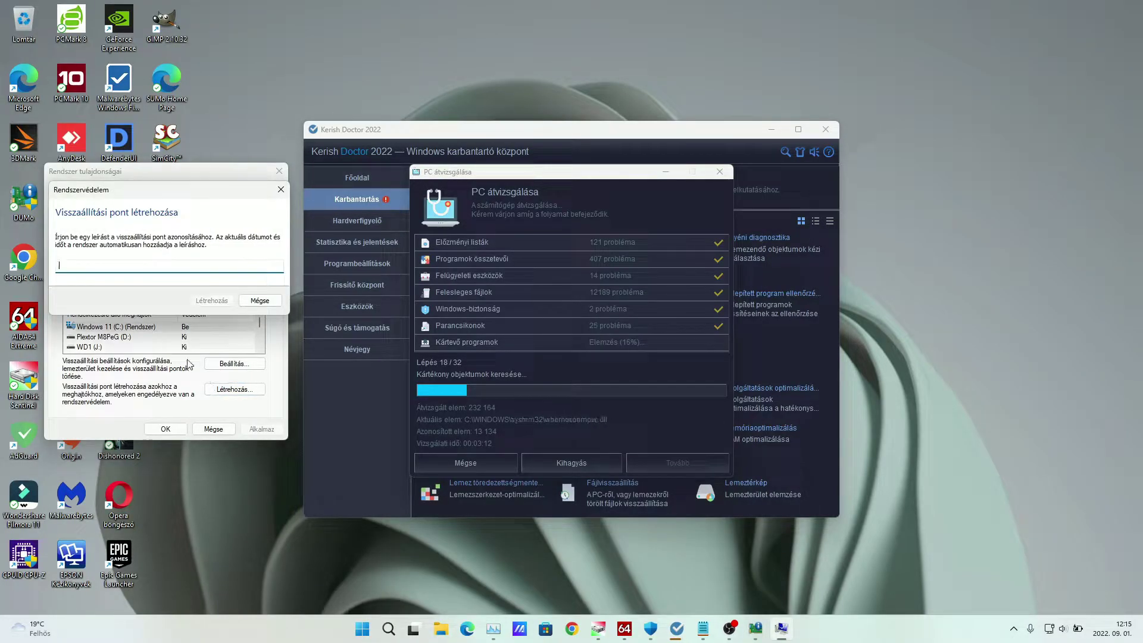
type("Kerish")
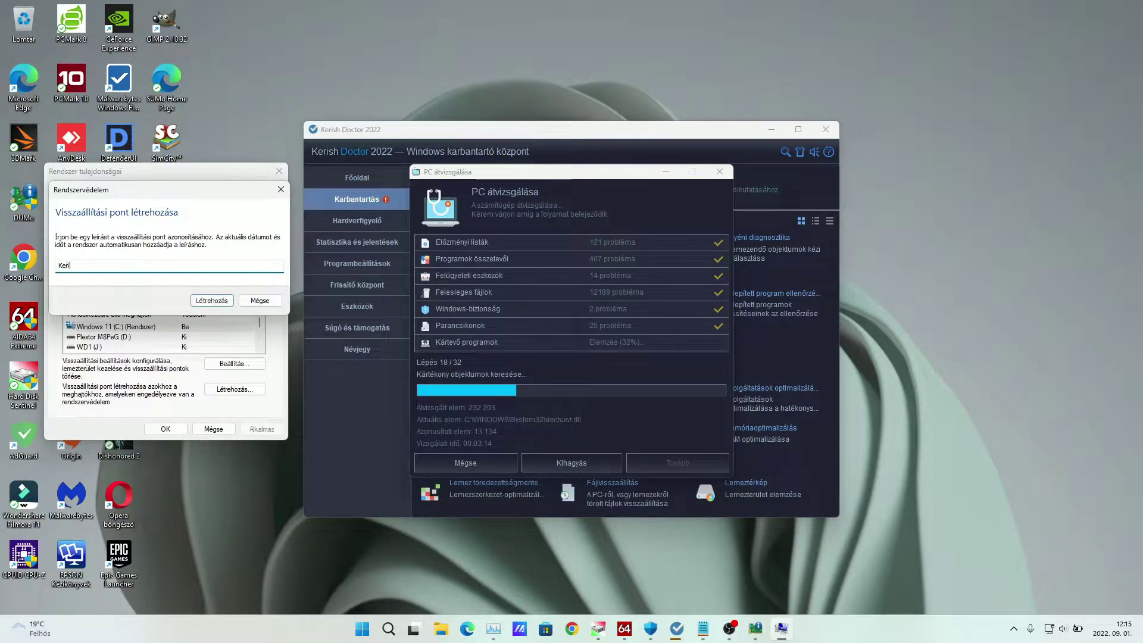
left_click(210, 300)
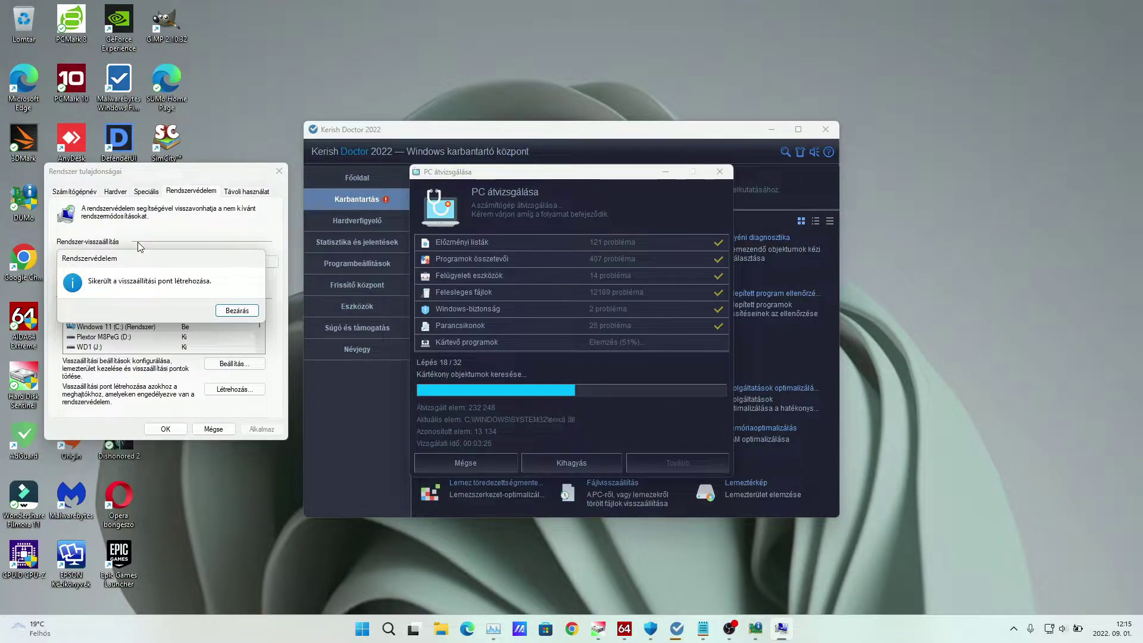
left_click(236, 311)
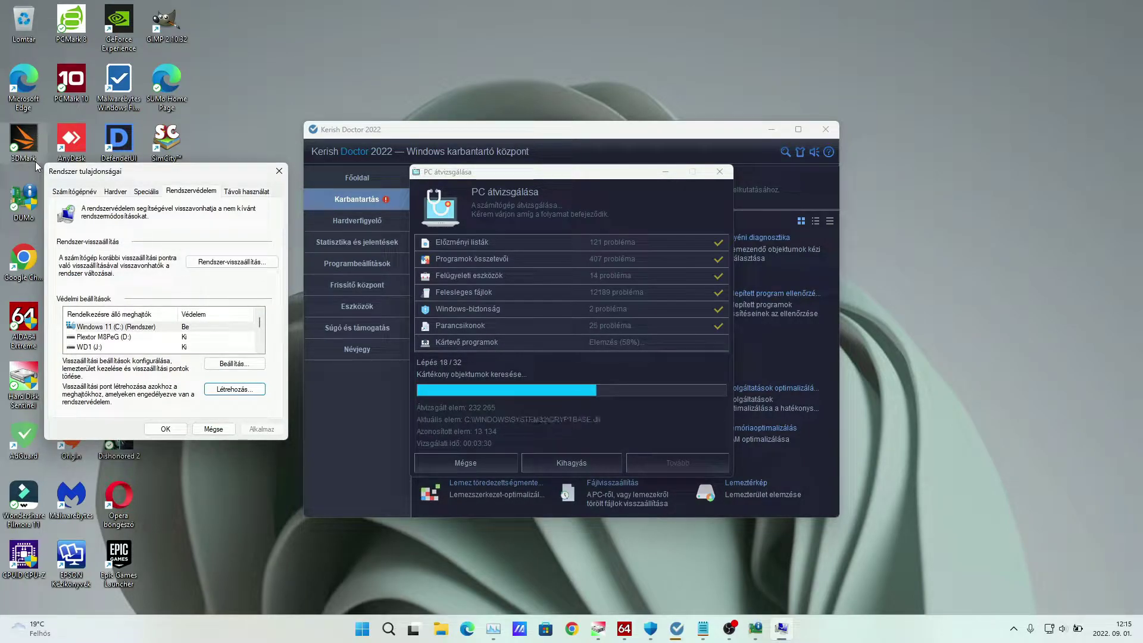
- Switch to Task Manager, reduce it to the compact processor graph, and place it clear of the scan window
left_click(492, 629)
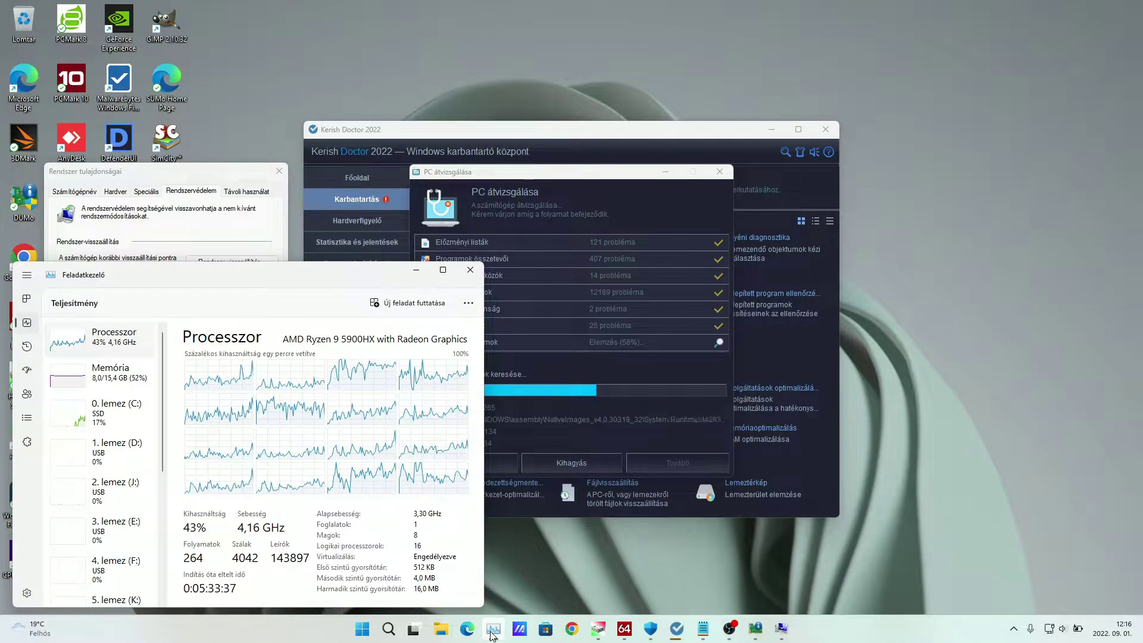
double_click(291, 417)
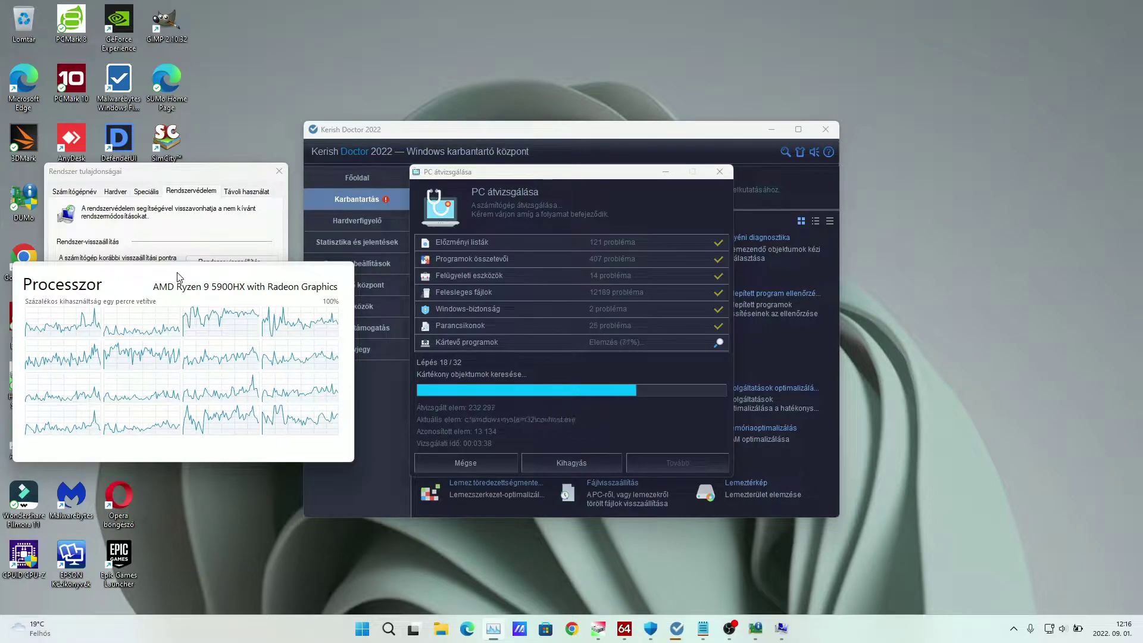
left_click_drag(178, 277, 962, 29)
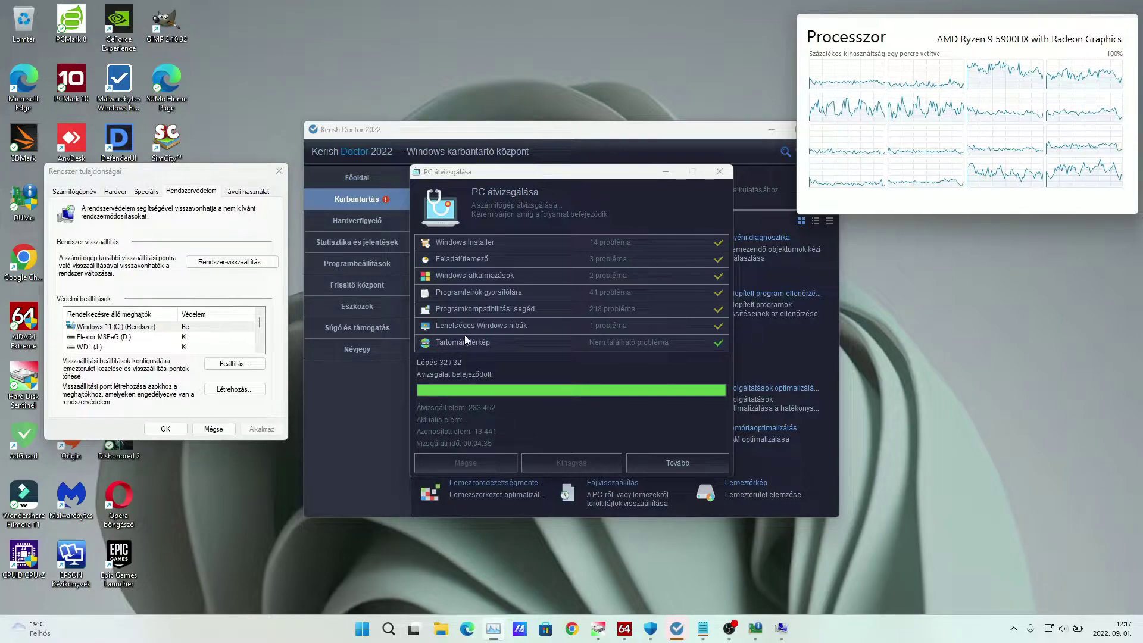
- Proceed from the finished full scan to its results (Vizsgálati eredmény) and maximize the results window
left_click(542, 329)
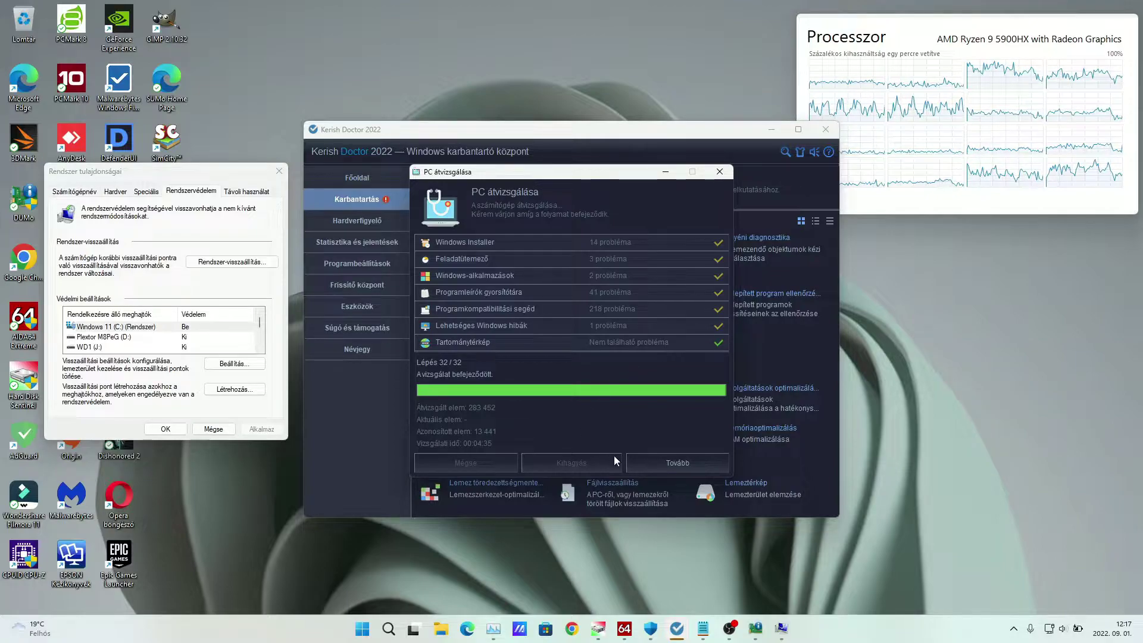
left_click(644, 458)
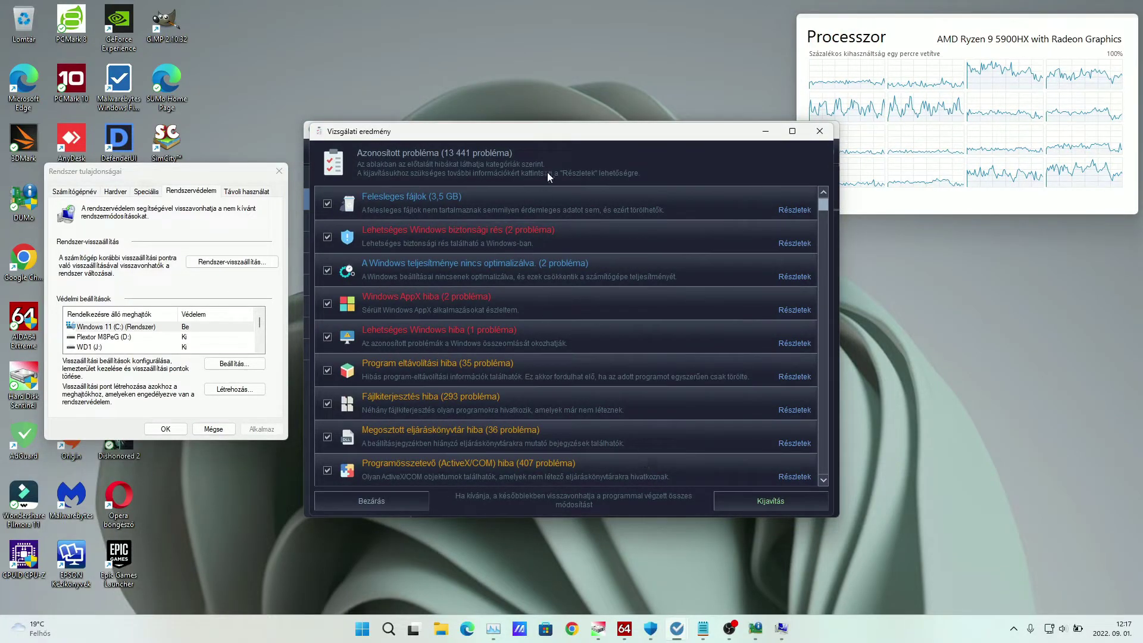
left_click(792, 131)
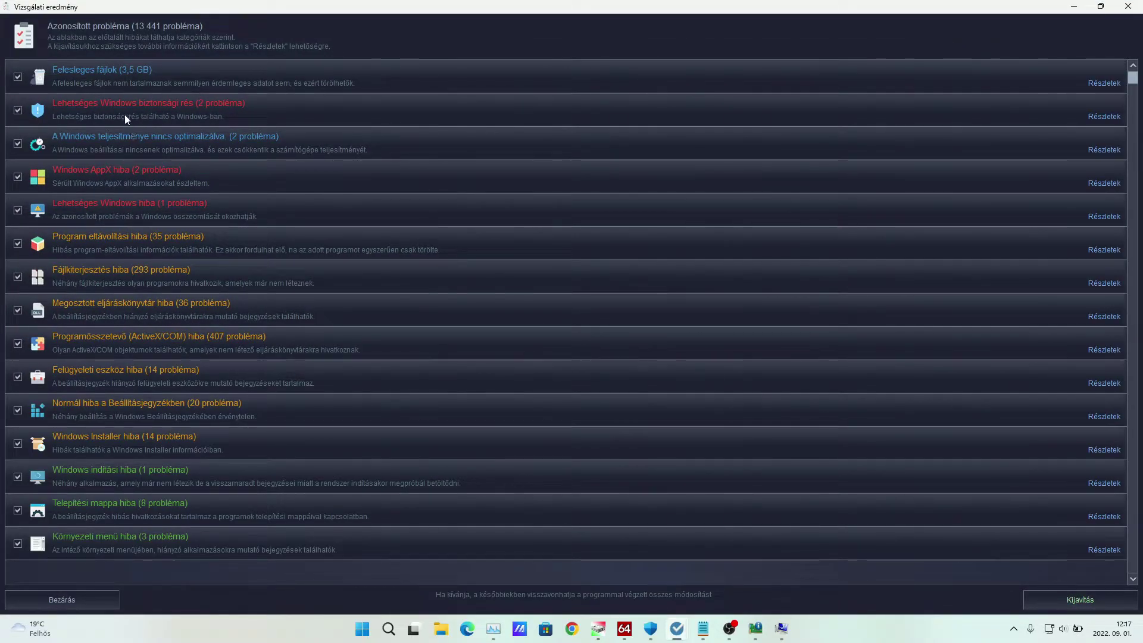
- Examine the details of the possible Windows security gap (Lehetséges Windows biztonsági rés) category and its individual items
left_click(1104, 116)
left_click(443, 234)
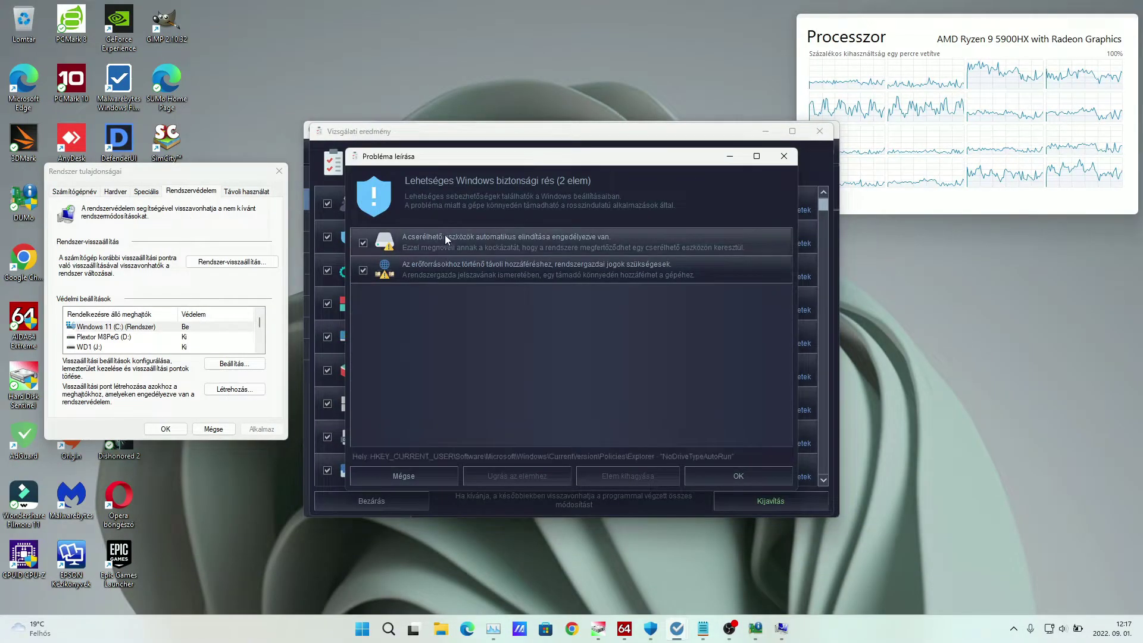
left_click(476, 263)
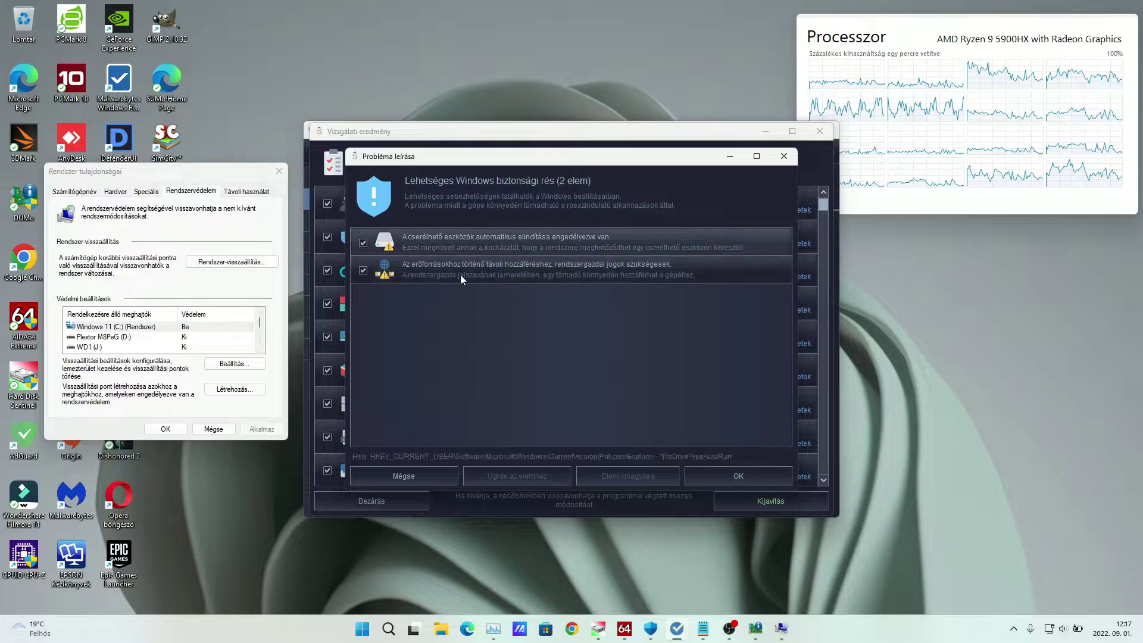
left_click(725, 480)
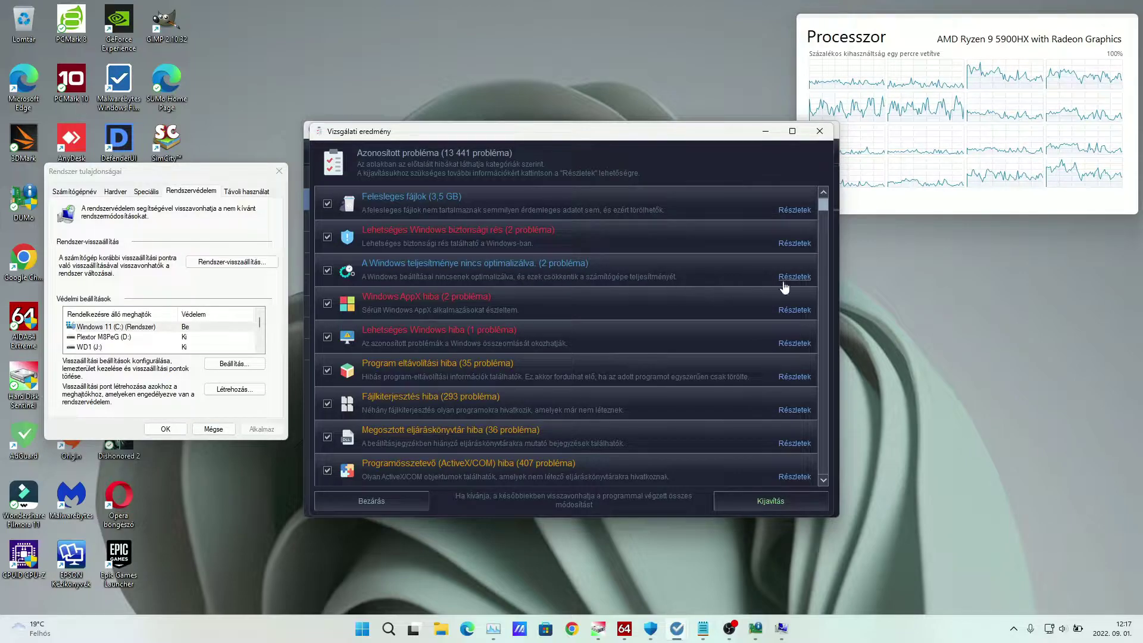
- Examine the full list of unnecessary files (Felesleges fájlok) in a maximized details window, closing it when finished
left_click(787, 208)
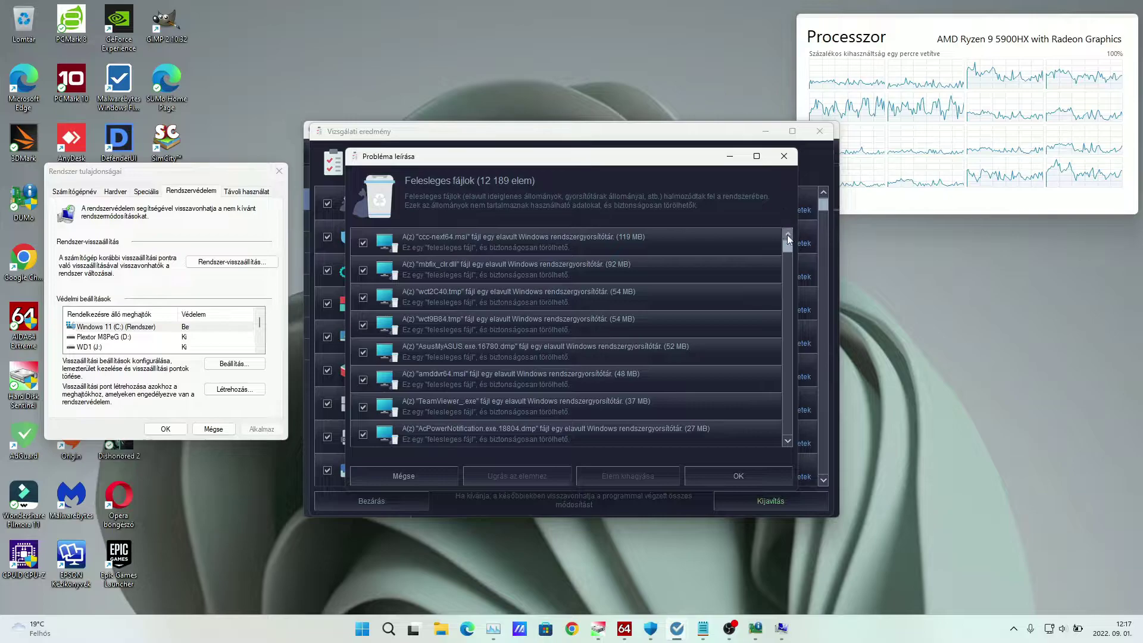
left_click(756, 157)
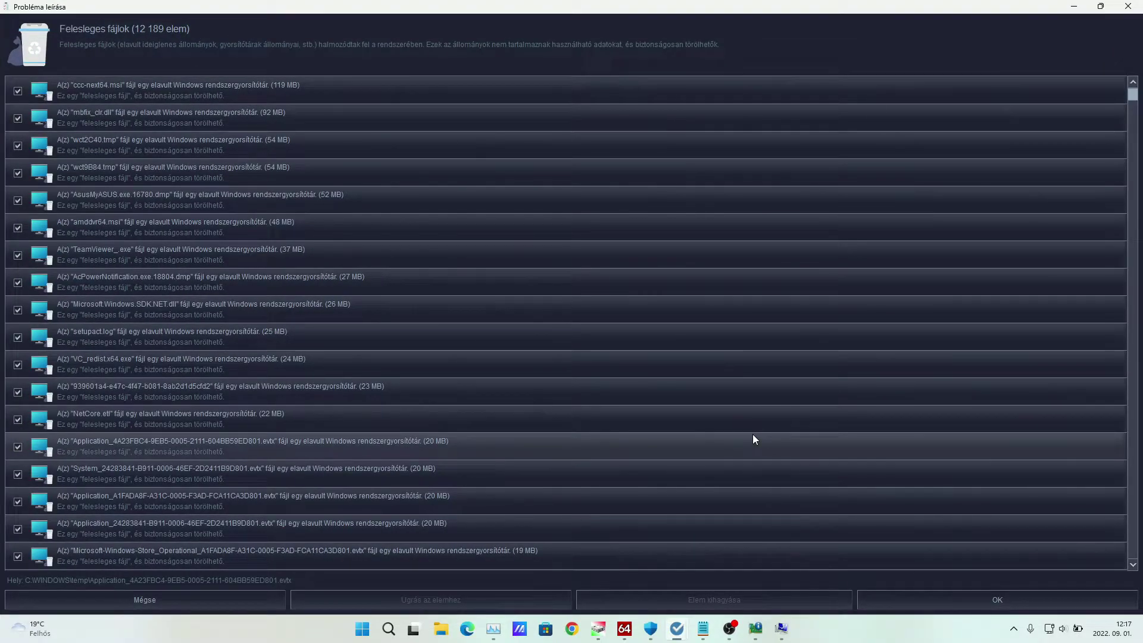
scroll(752, 439, "down", 4)
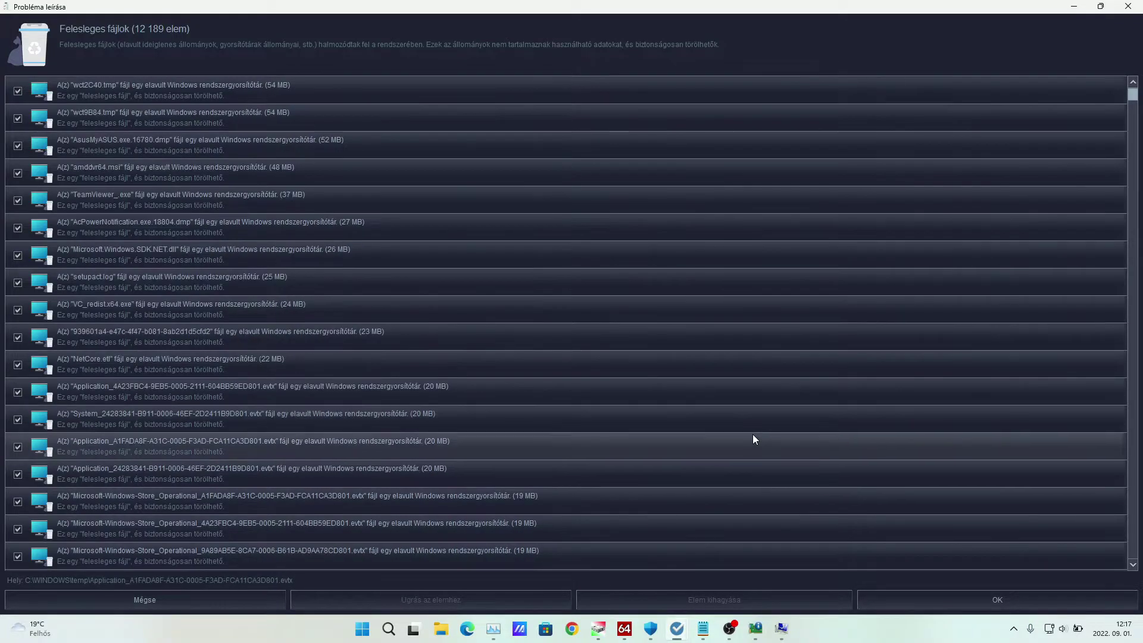
scroll(753, 439, "down", 4)
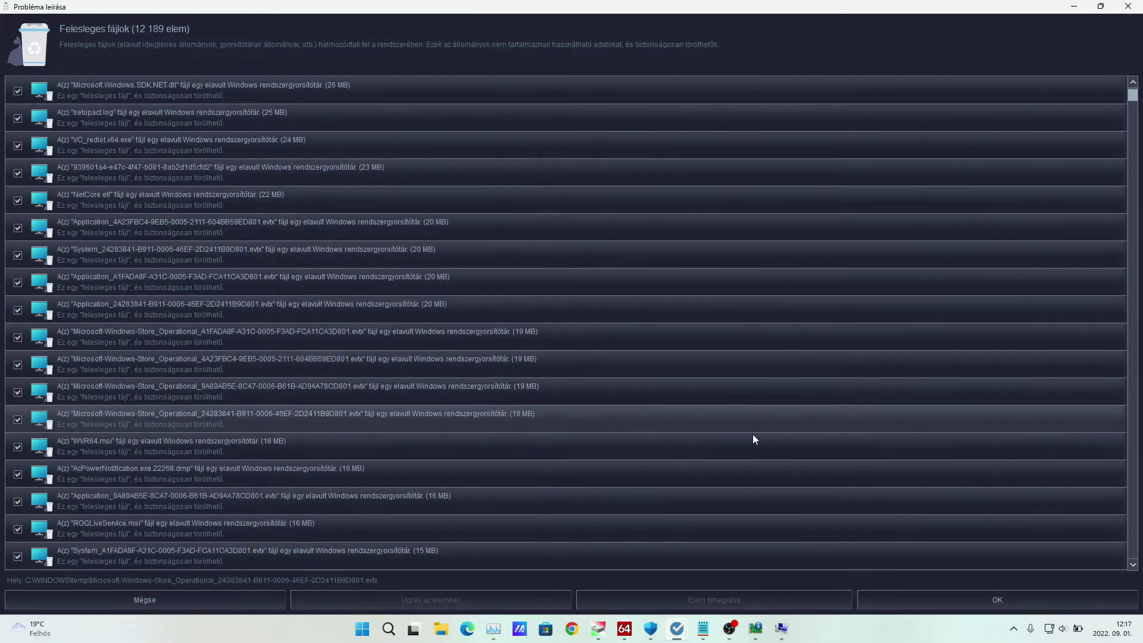
scroll(752, 439, "down", 7)
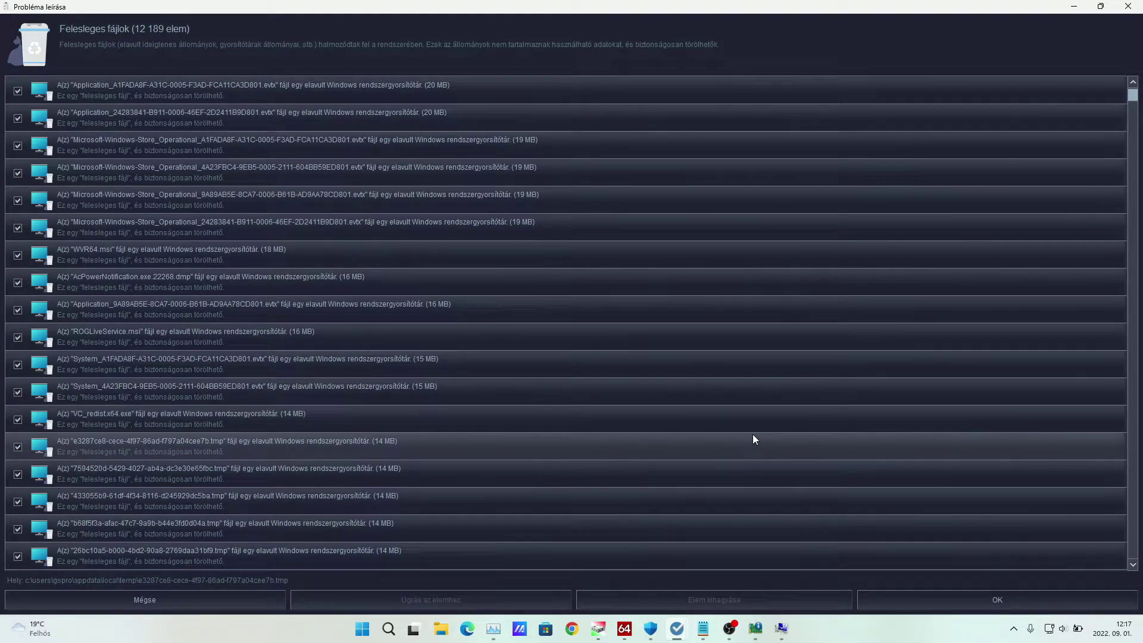
scroll(752, 439, "down", 3)
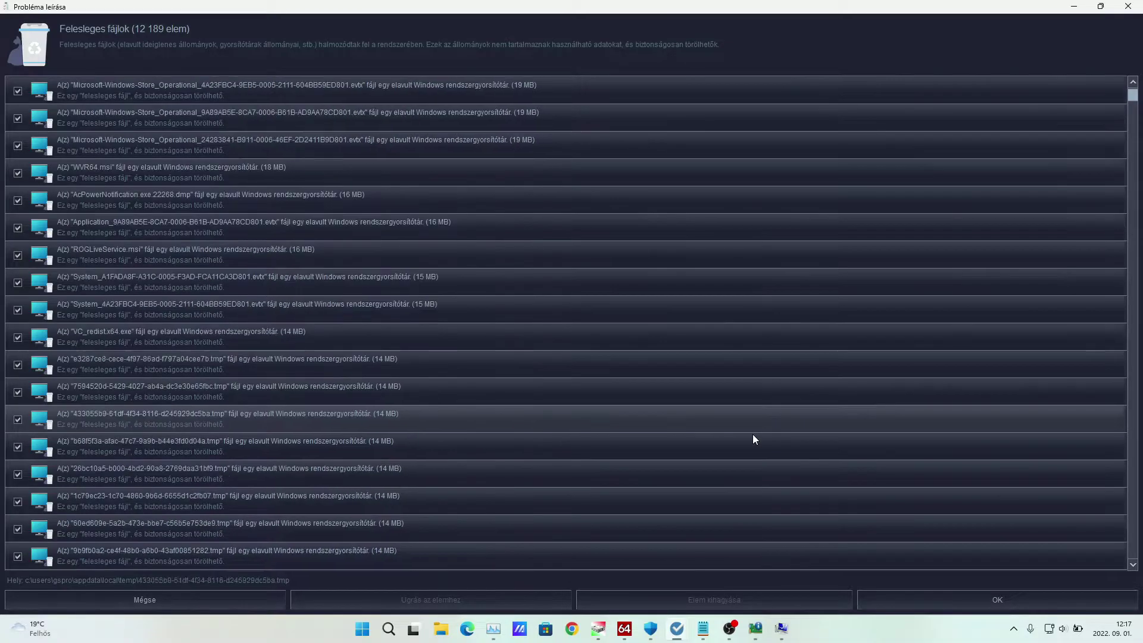
left_click(1126, 7)
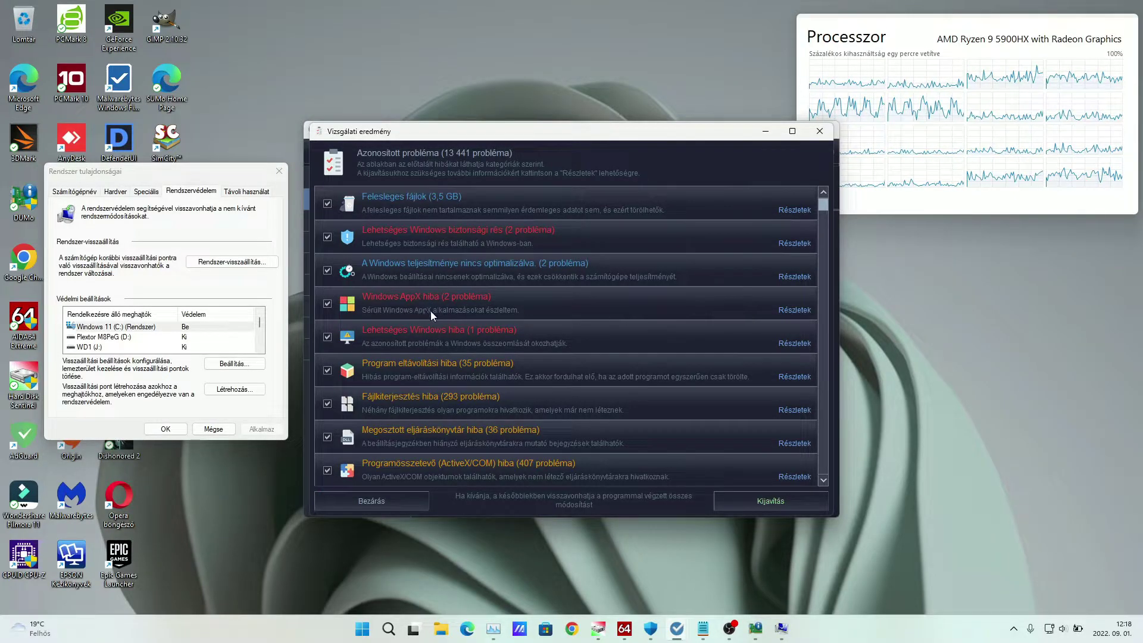
- Review the details of the Windows AppX error (Windows AppX hiba) and possible Windows error (Lehetséges Windows hiba) categories
left_click(782, 309)
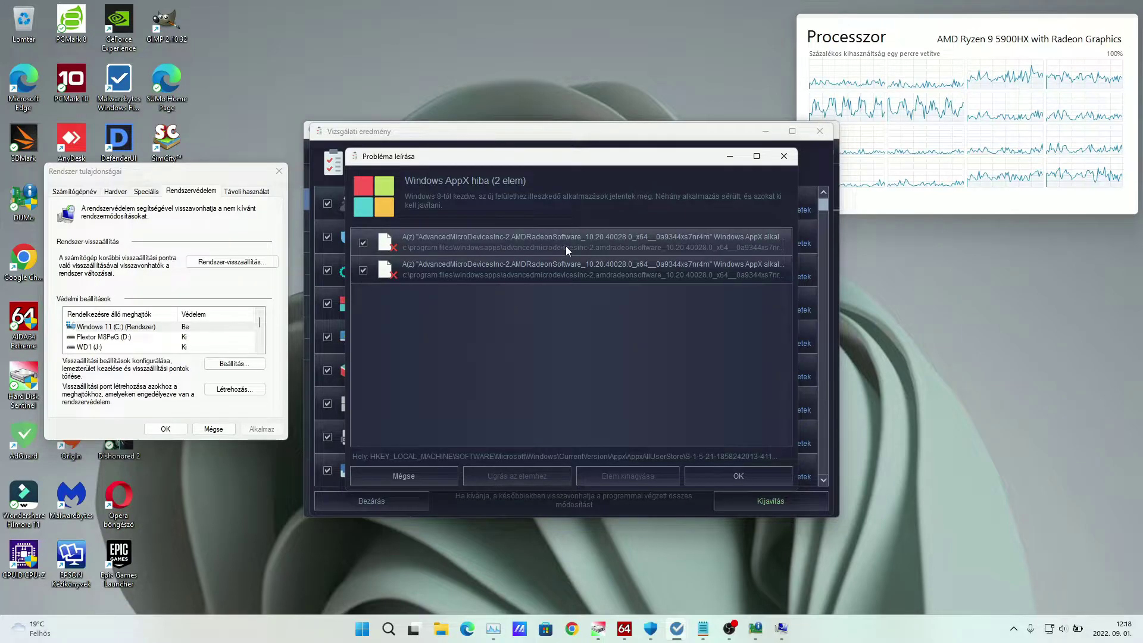
left_click(780, 155)
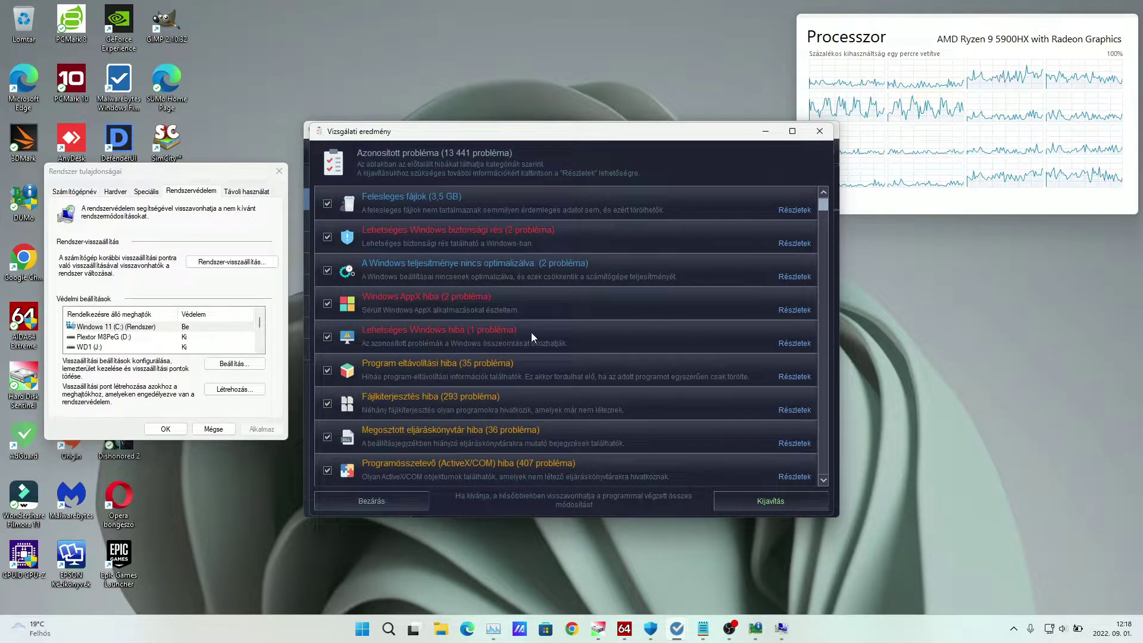
left_click(785, 343)
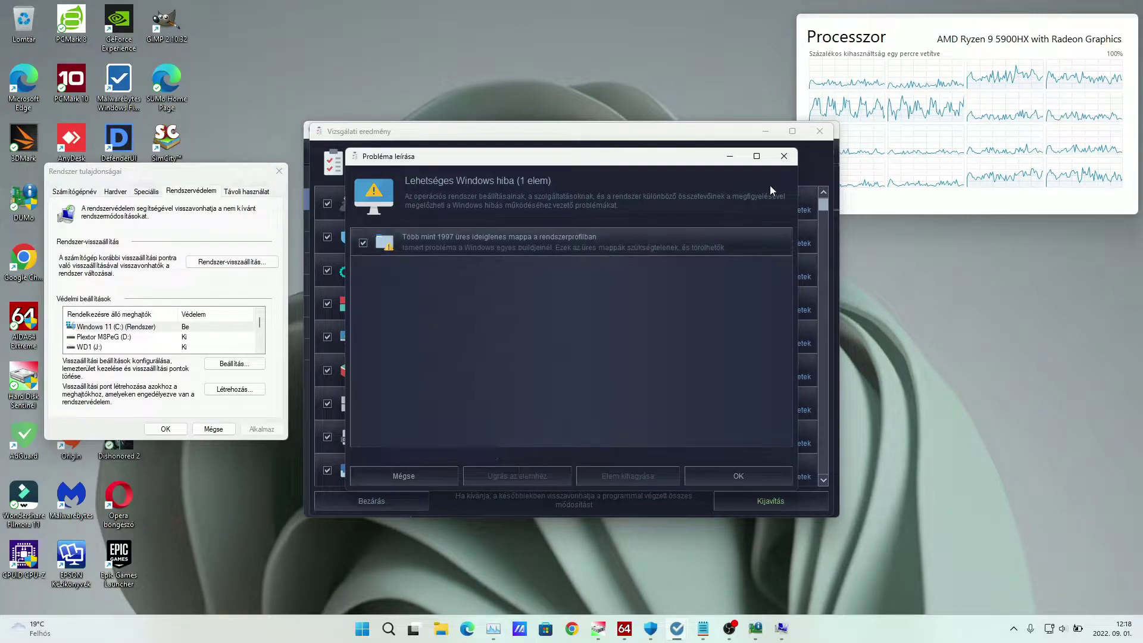
left_click(791, 156)
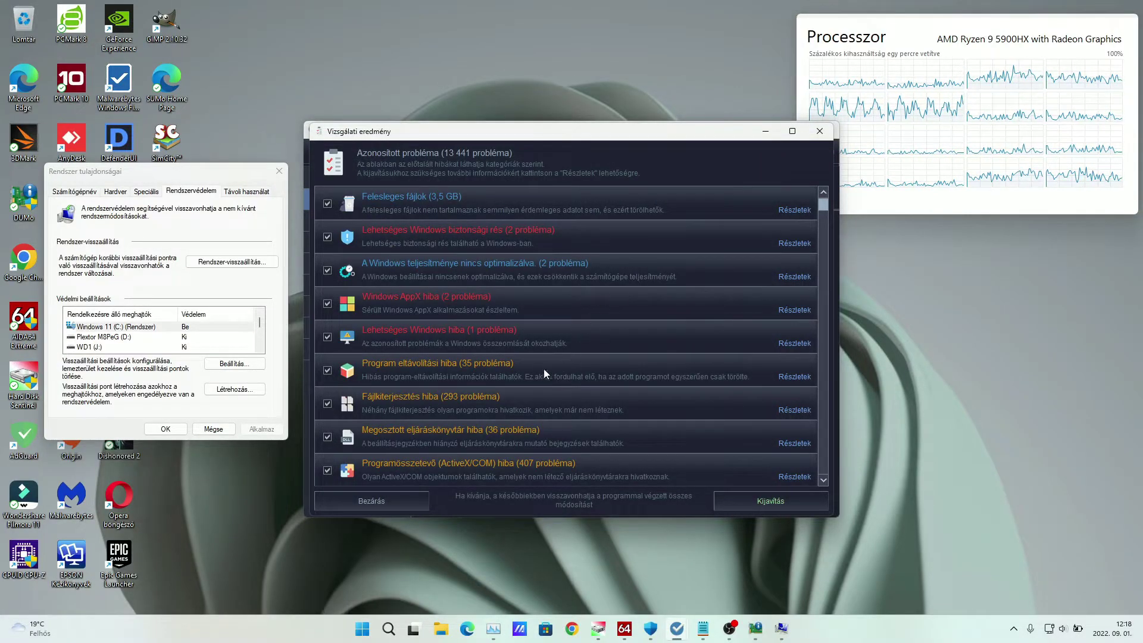
- Examine the entries of the program uninstall error (Program eltávolítási hiba) category through to the end of the list
left_click(788, 374)
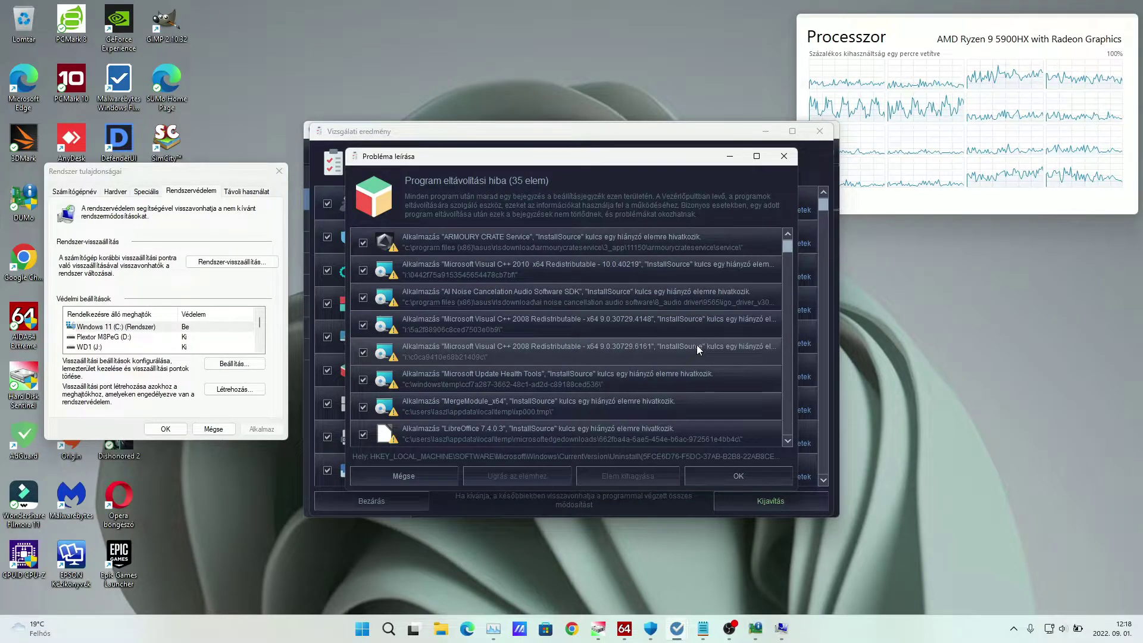
scroll(697, 349, "down", 2)
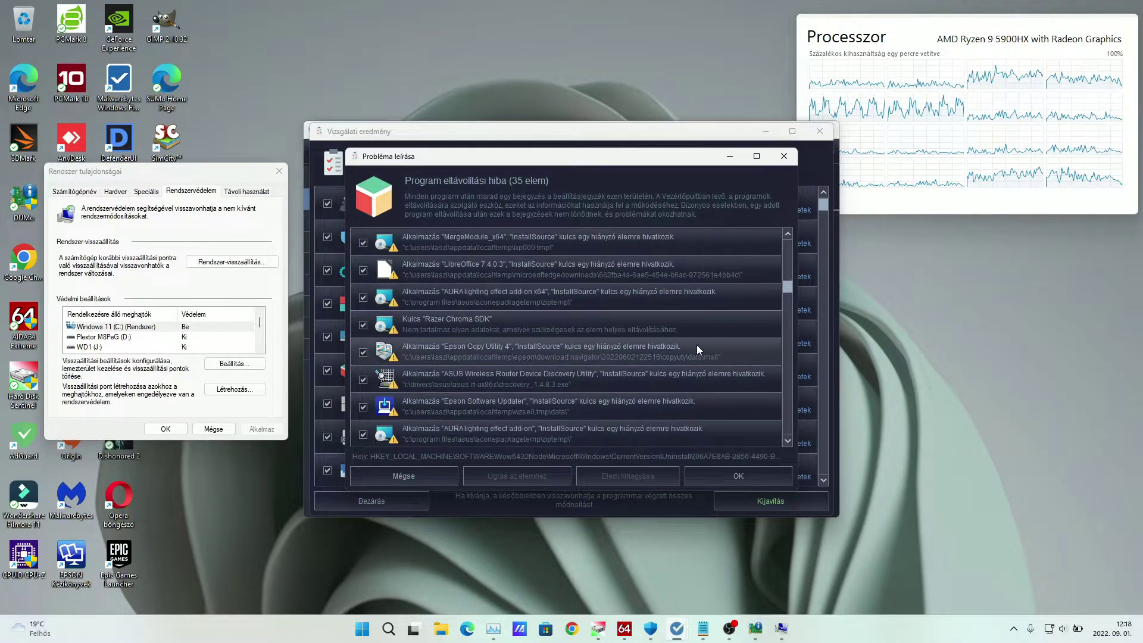
scroll(698, 349, "down", 1)
scroll(698, 349, "down", 2)
scroll(697, 348, "down", 3)
scroll(698, 349, "down", 3)
scroll(697, 349, "down", 1)
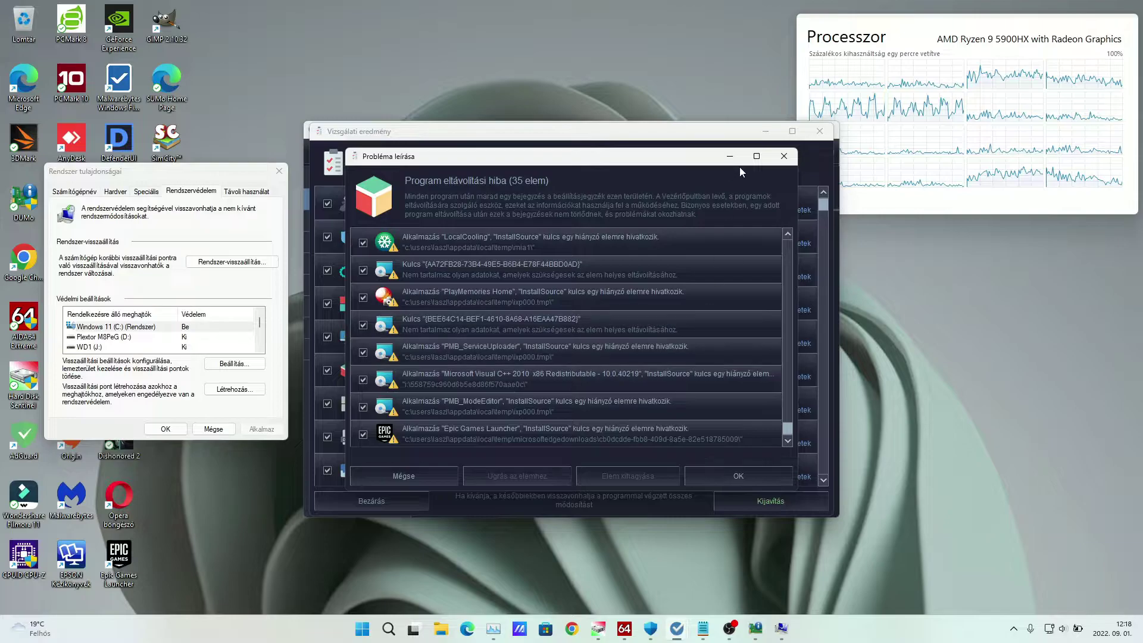
scroll(724, 371, "up", 1)
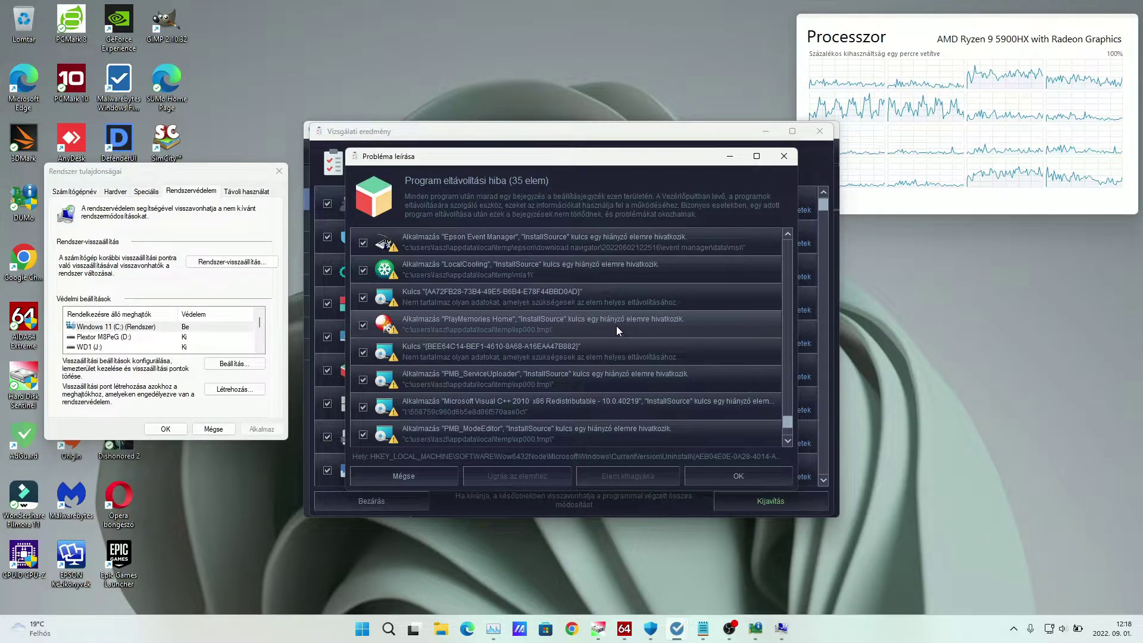
- Go back over the program uninstall error (Program eltávolítási hiba) entries and close their details
scroll(616, 326, "up", 3)
scroll(616, 331, "up", 2)
scroll(616, 327, "up", 5)
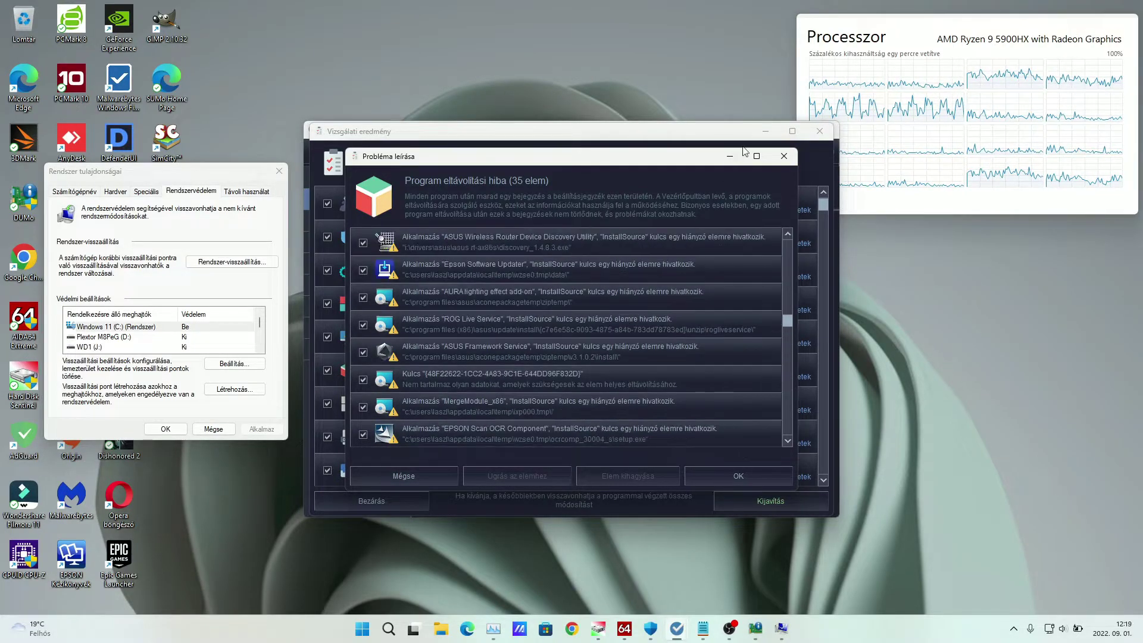
left_click(783, 156)
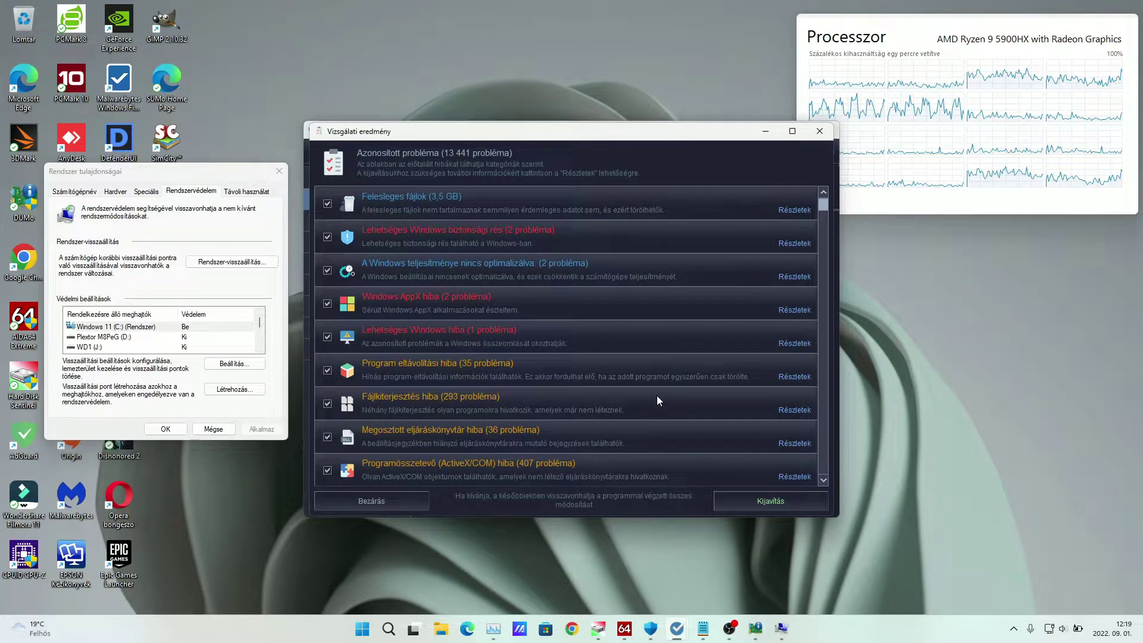
- Review the entries of the file extension error (Fájlkiterjesztés hiba) category and close its details
left_click(793, 410)
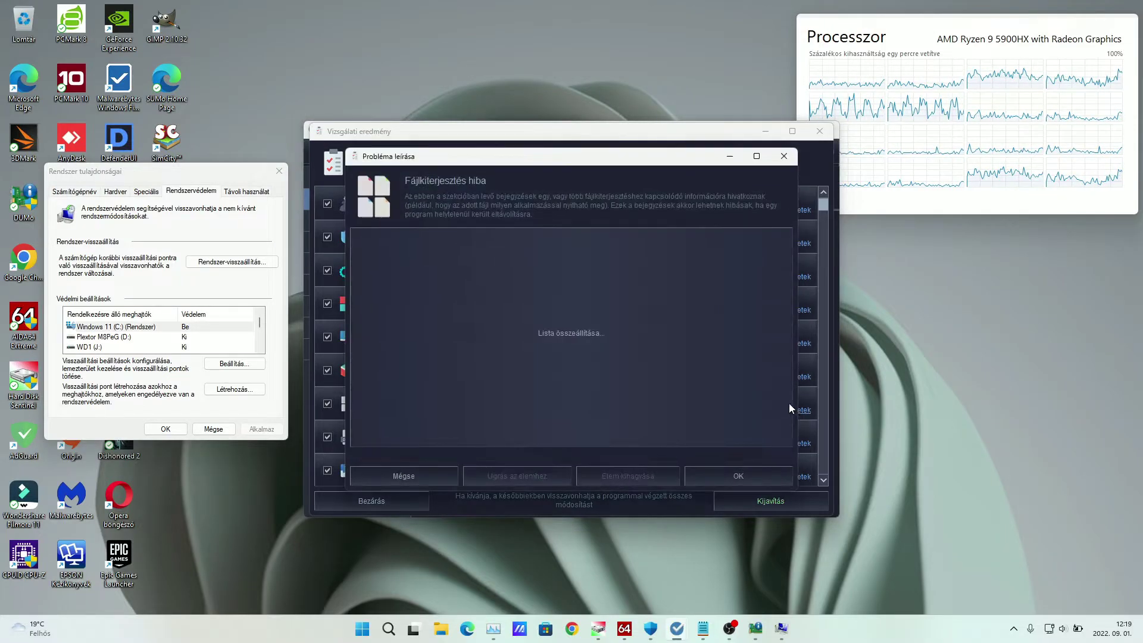
left_click_drag(787, 248, 784, 276)
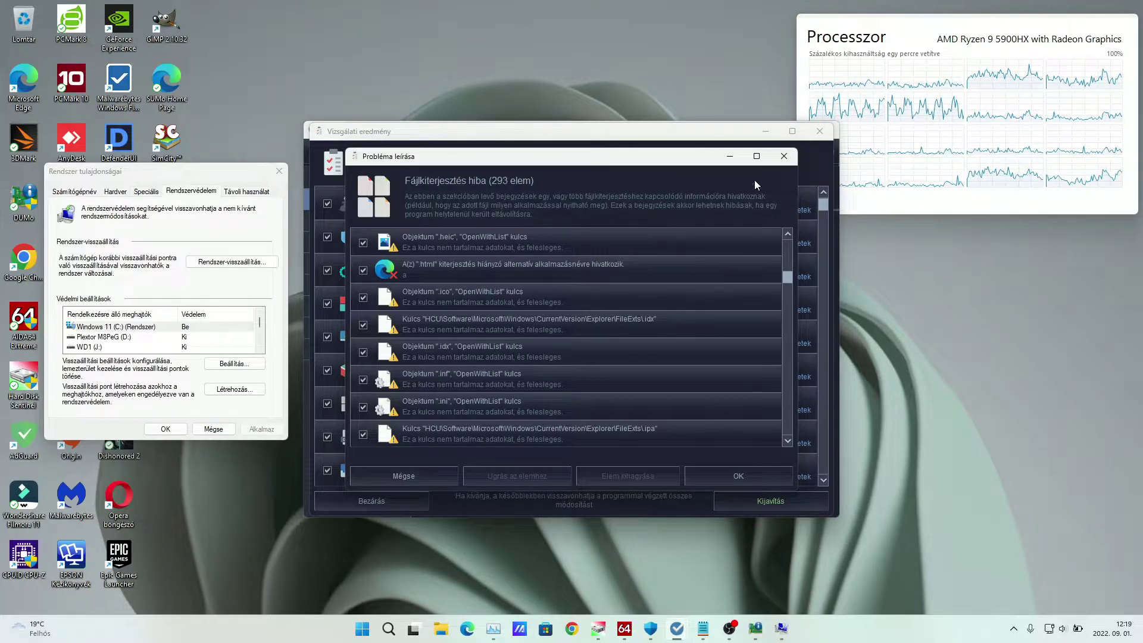
left_click(784, 156)
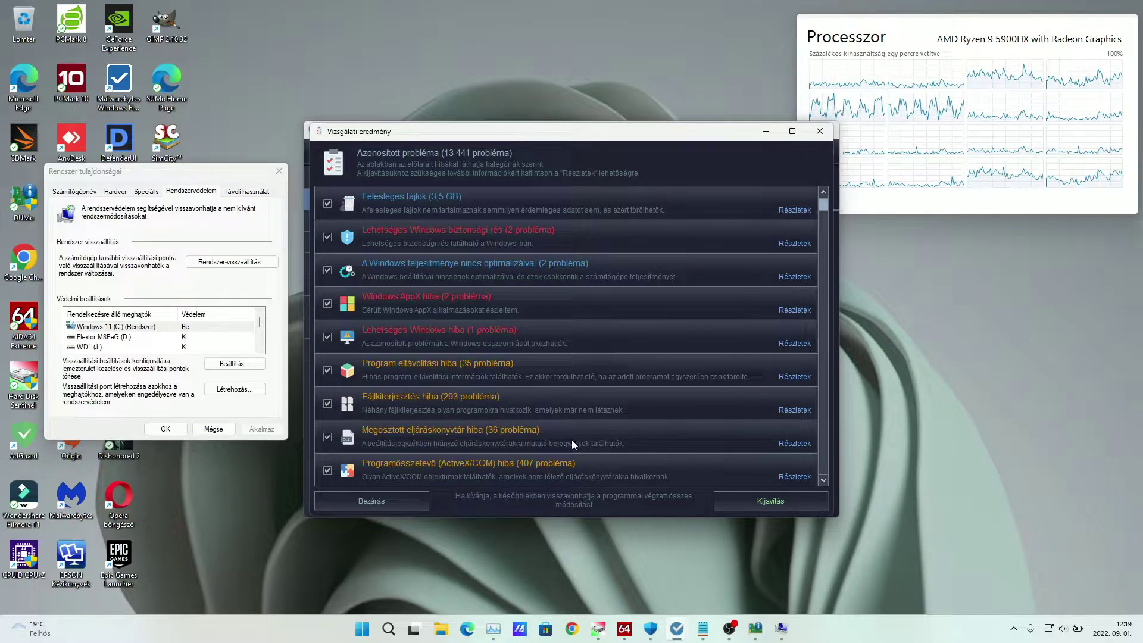
- Examine the management tool error (Felügyeleti eszköz hiba) entries, closing the System Properties dialog and finally the details window
left_click(792, 131)
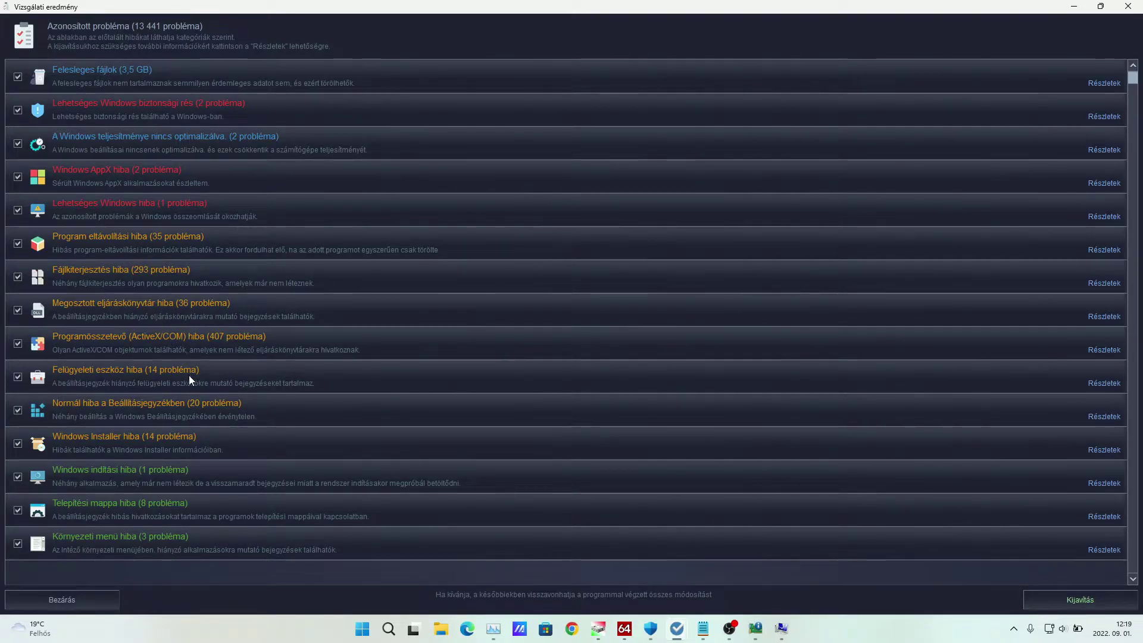
left_click(1093, 382)
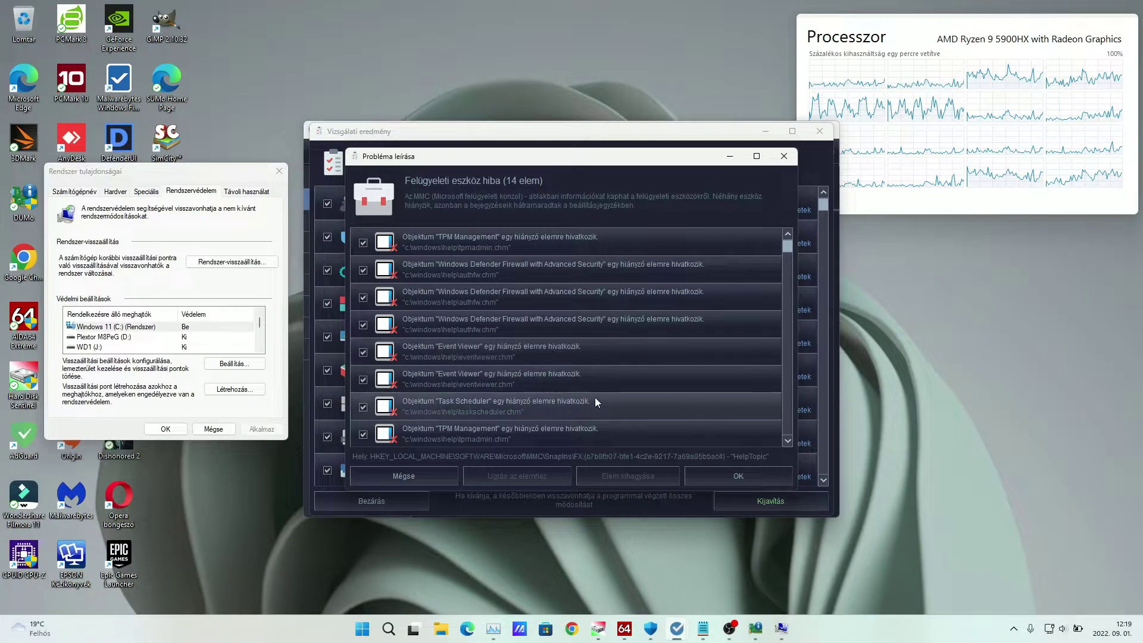
left_click(166, 429)
scroll(537, 384, "down", 3)
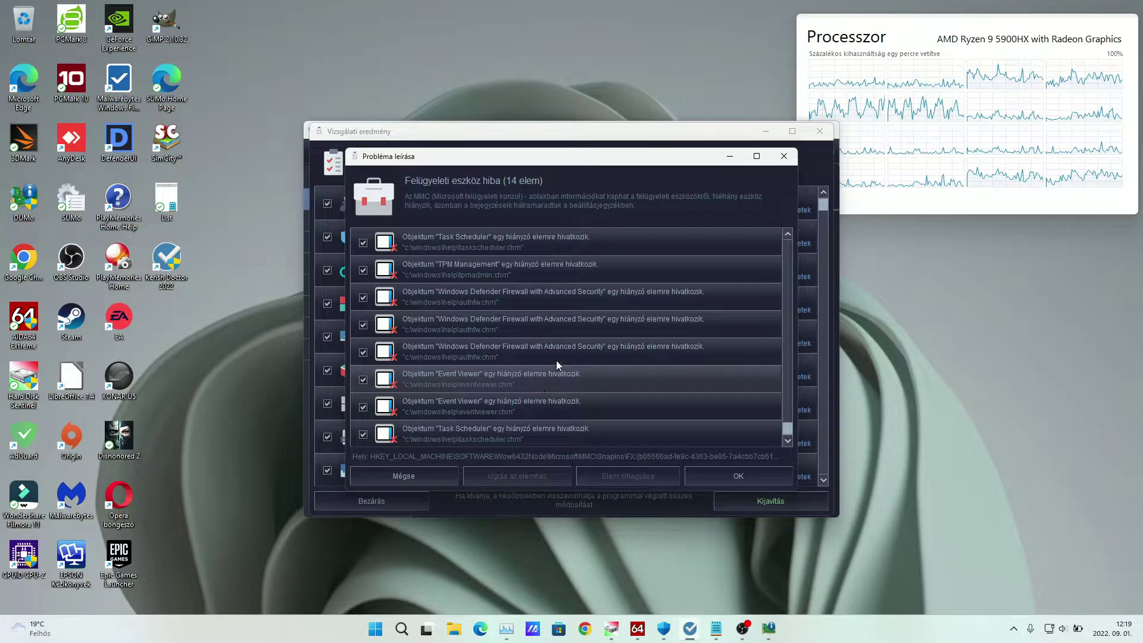
left_click(783, 156)
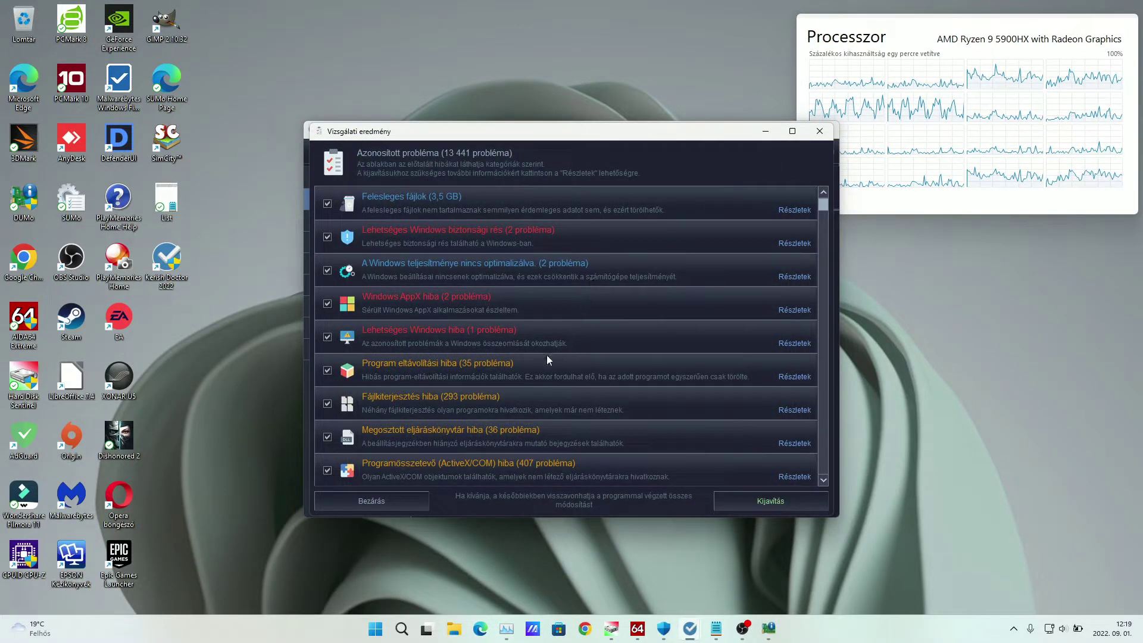
- Review the details of the Windows Installer error (Windows Installer hiba) category and close them
scroll(530, 409, "down", 3)
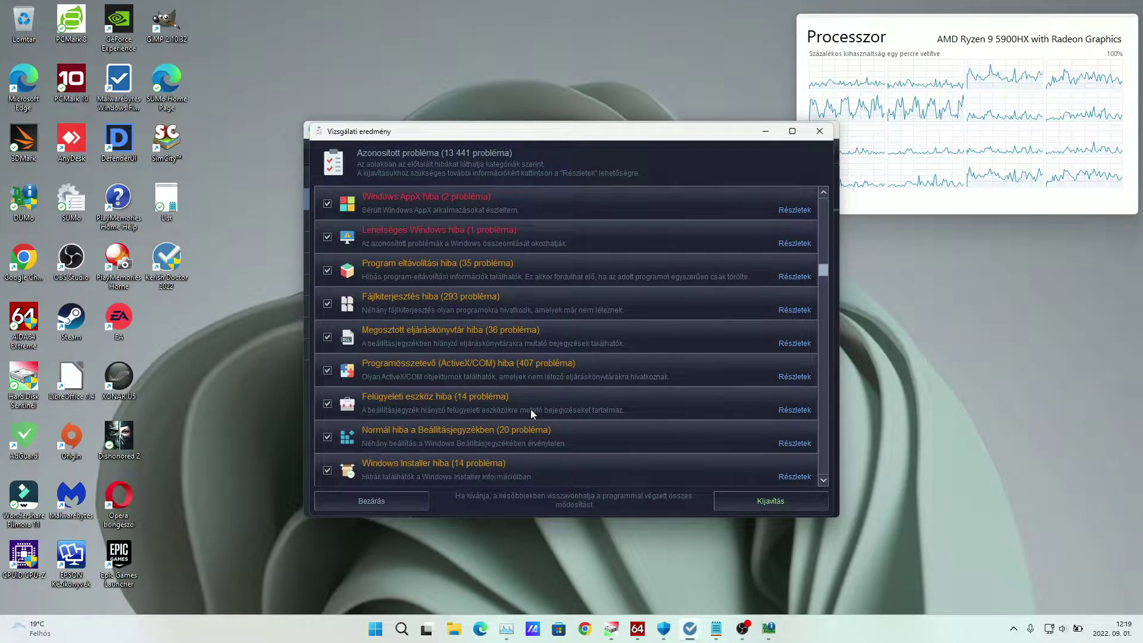
scroll(530, 409, "down", 1)
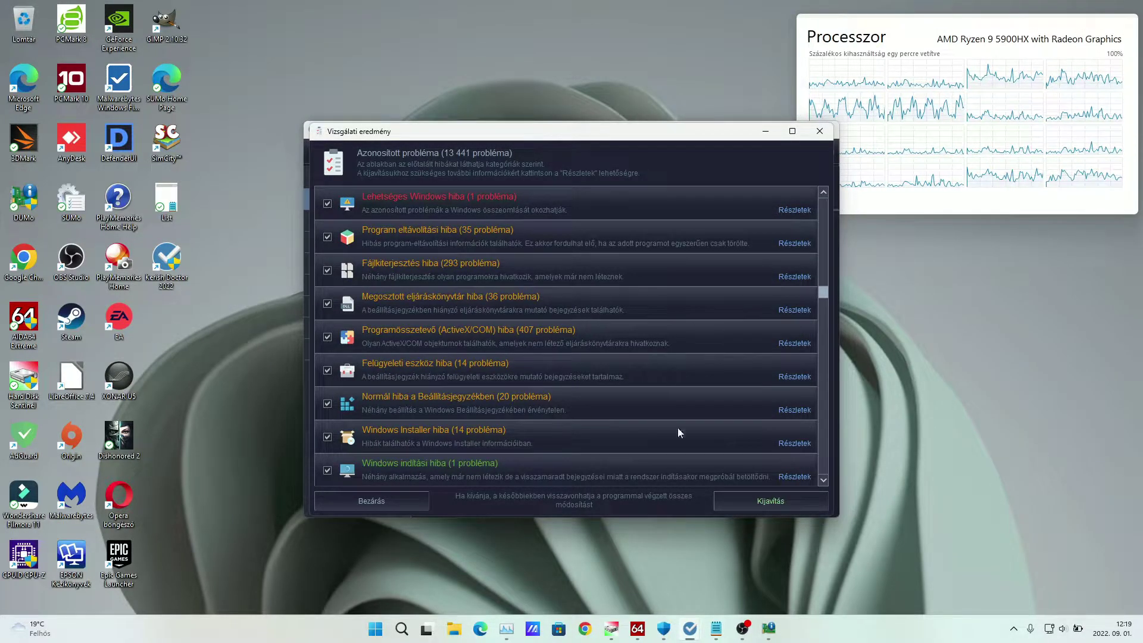
left_click(791, 443)
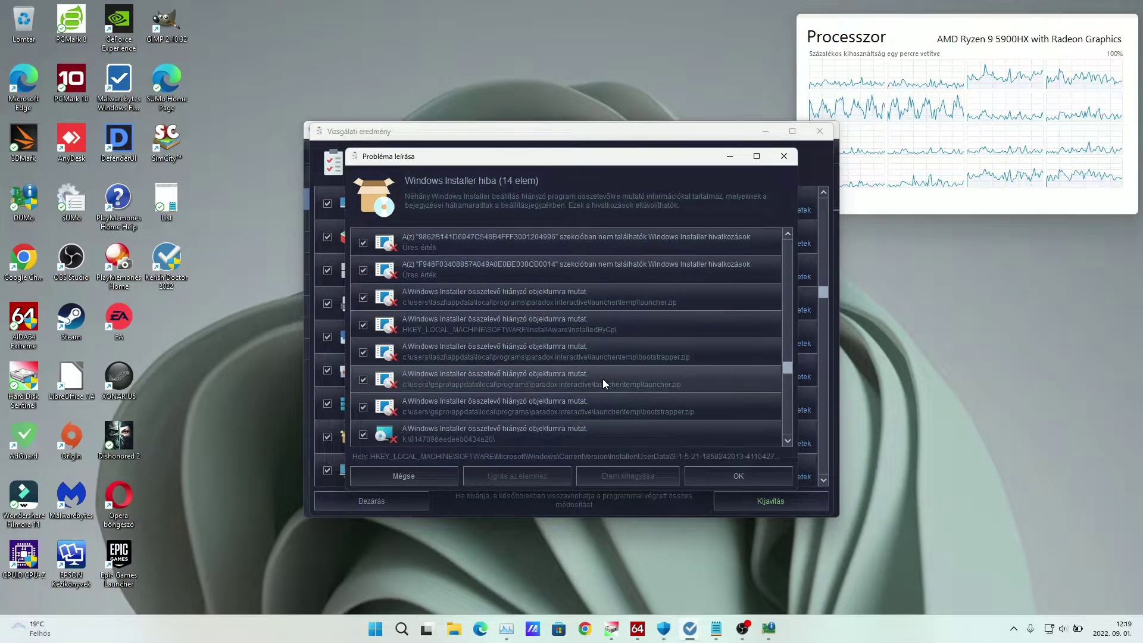
left_click(783, 155)
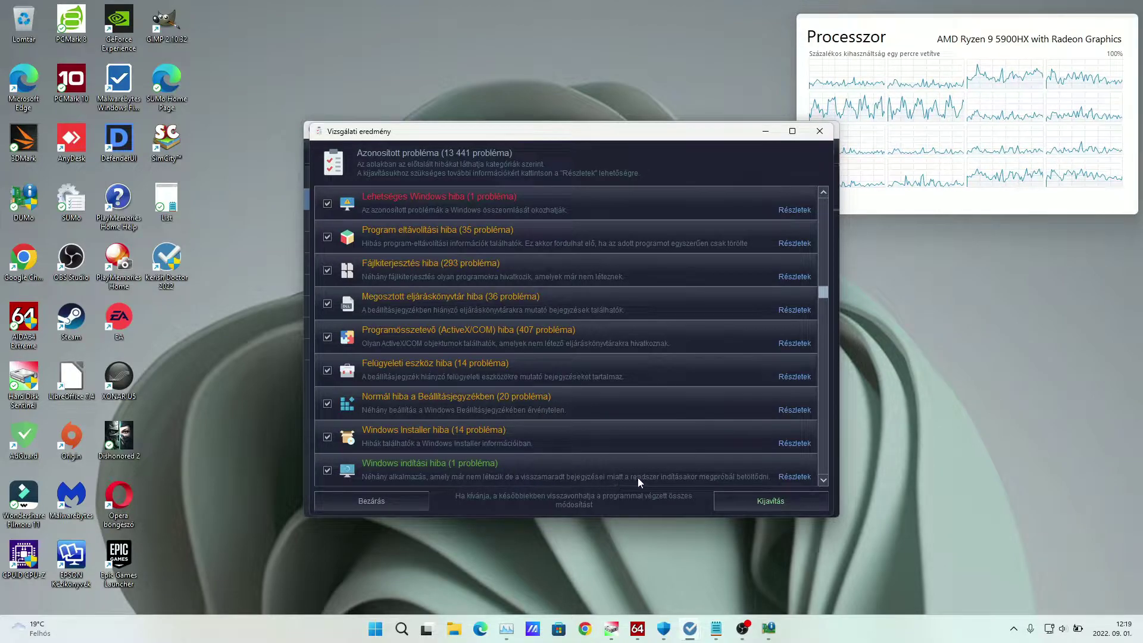
- Look through the further problem categories down to the Windows Task Scheduler error (Windows Feladatütemező hiba)
left_click(823, 479)
left_click(823, 479)
left_click(823, 479)
left_click(823, 479)
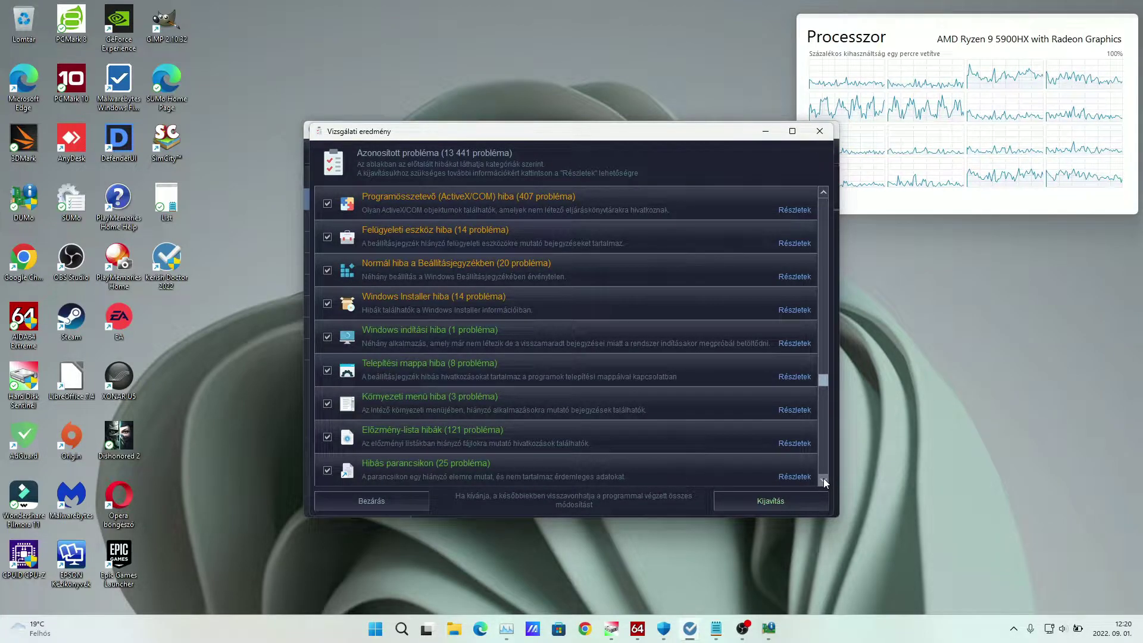
left_click(823, 479)
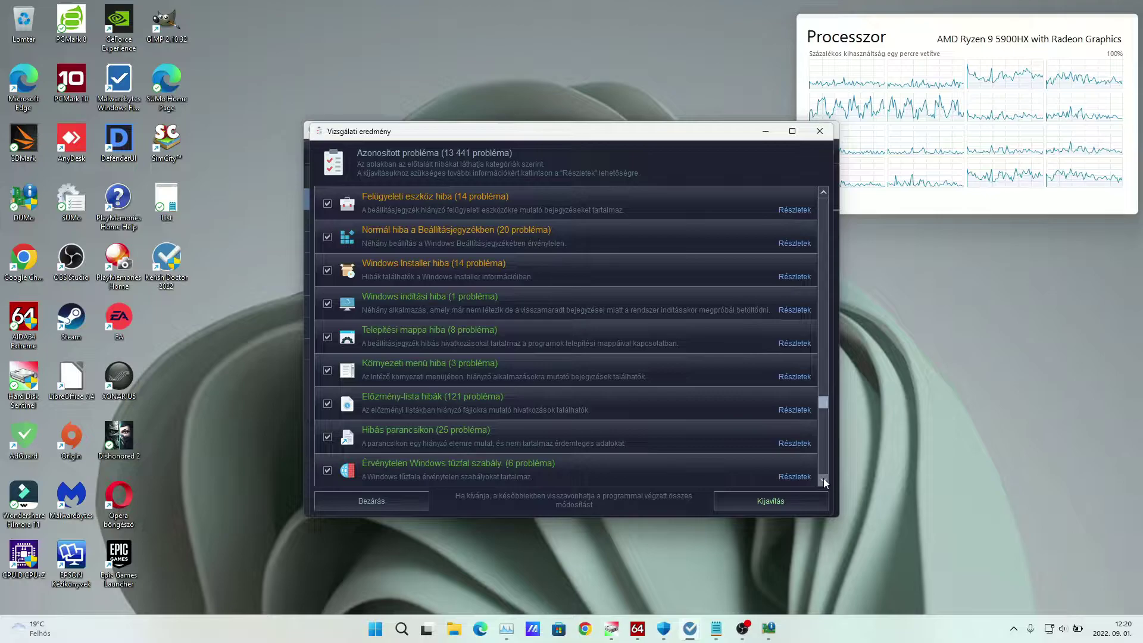
left_click(824, 479)
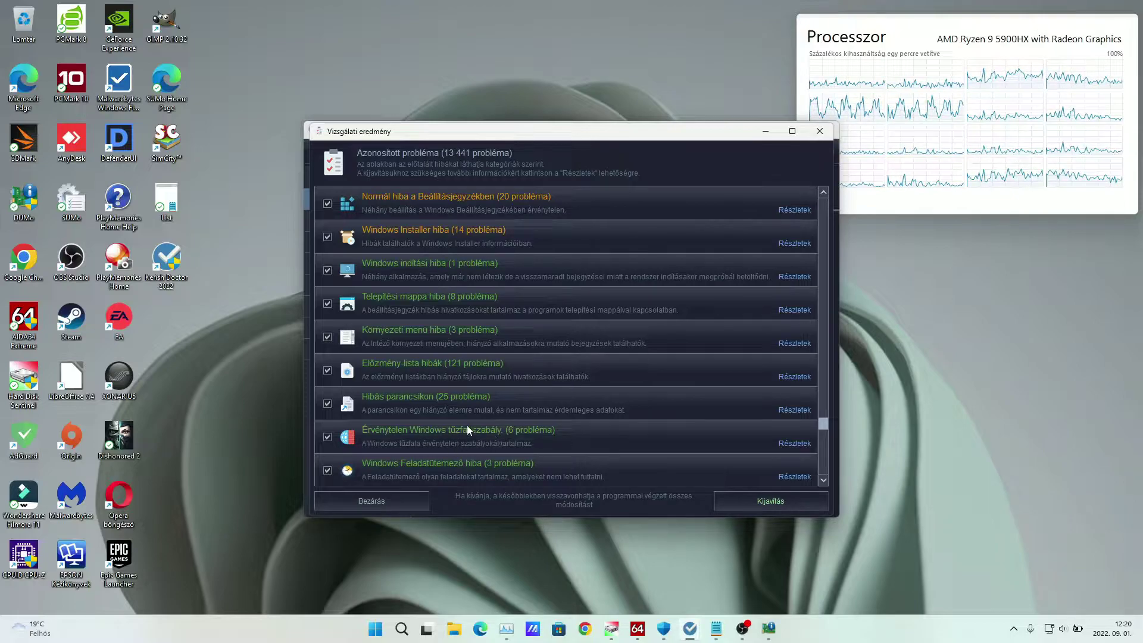
- Switch to Malwarebytes Windows Firewall Control and open its rule manager (Szabálykezelő pult)
left_click(1013, 629)
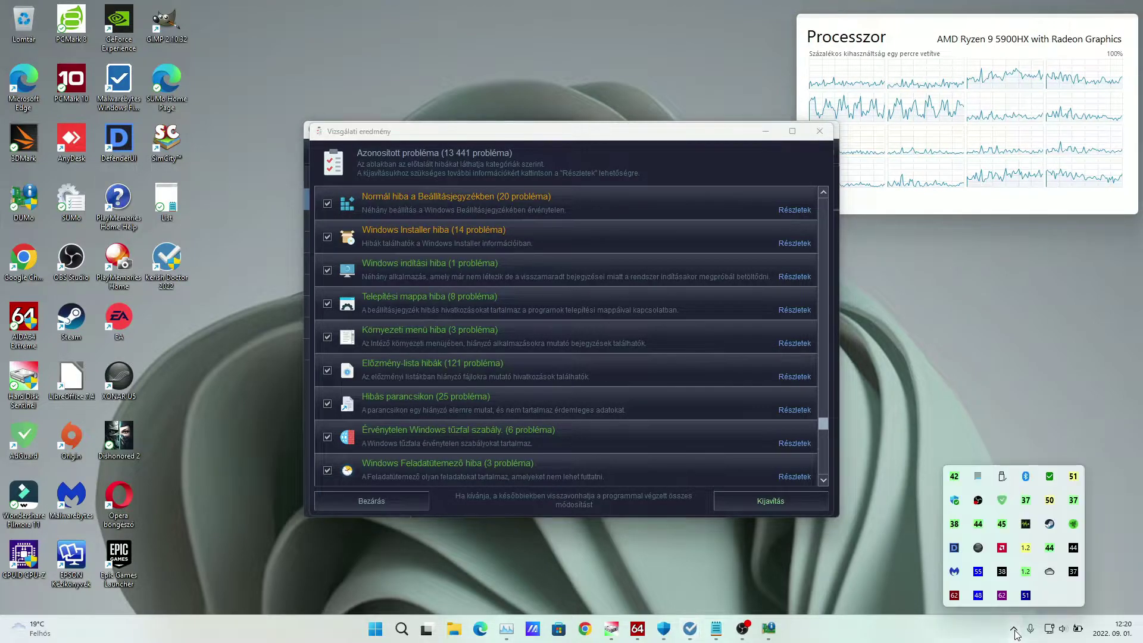
mouse_move(1071, 503)
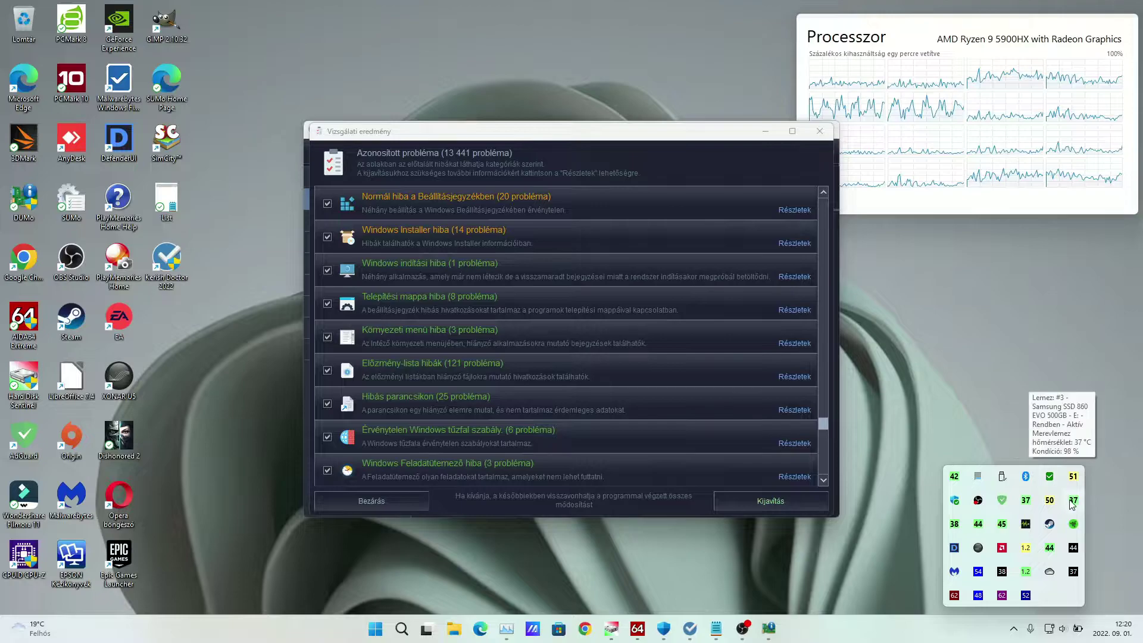
left_click(1051, 478)
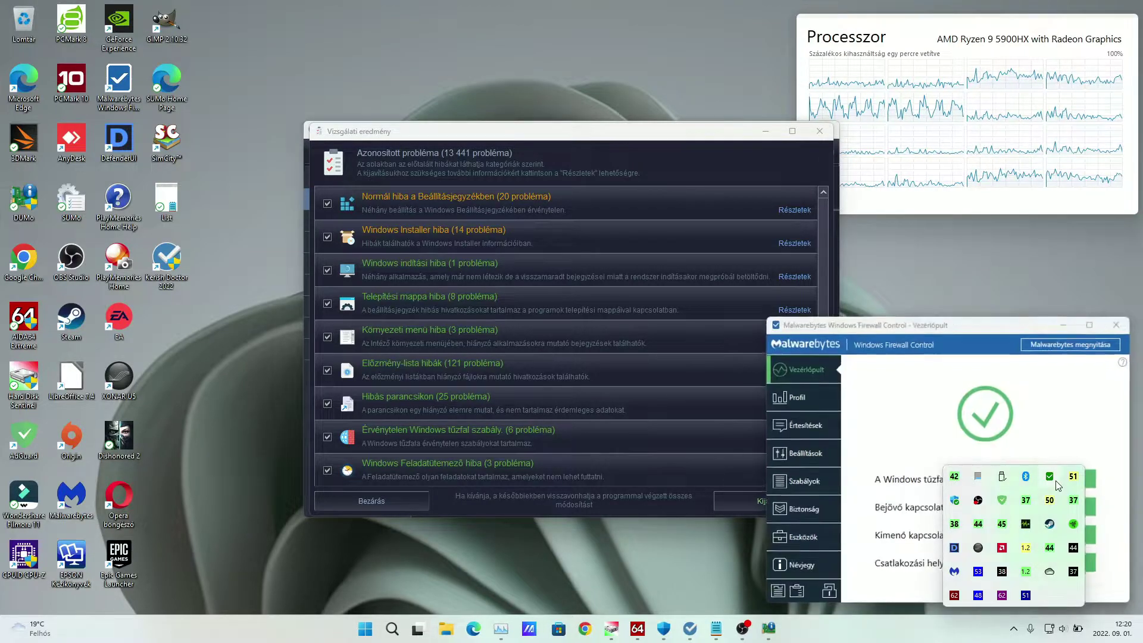
left_click(779, 590)
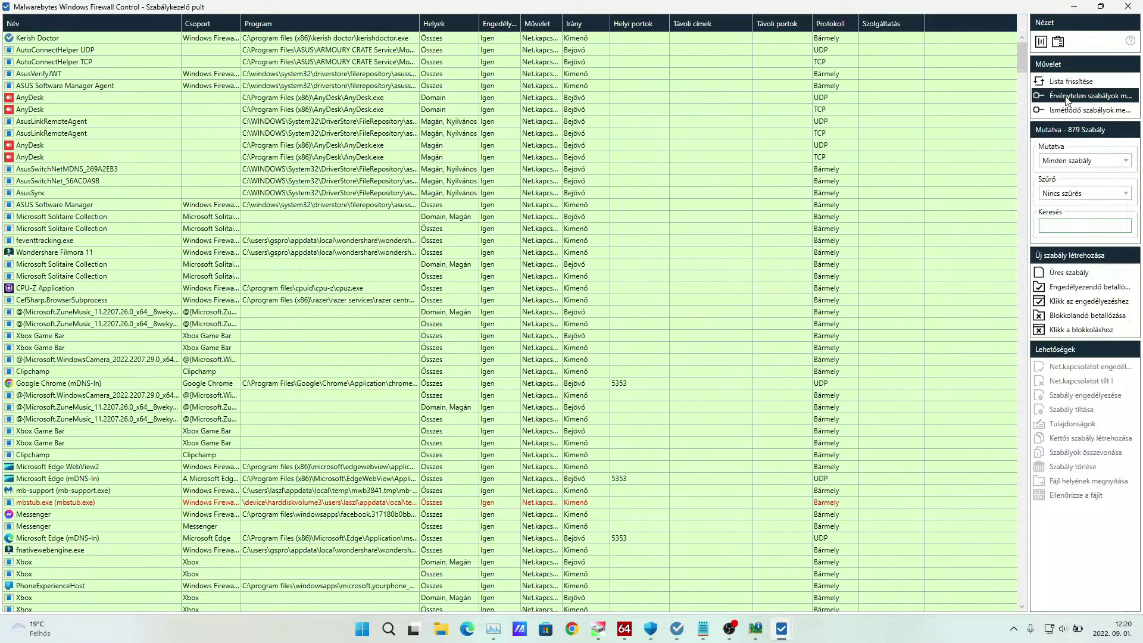
- Display only the invalid firewall rules, delete all of them and confirm the deletion
left_click(1062, 98)
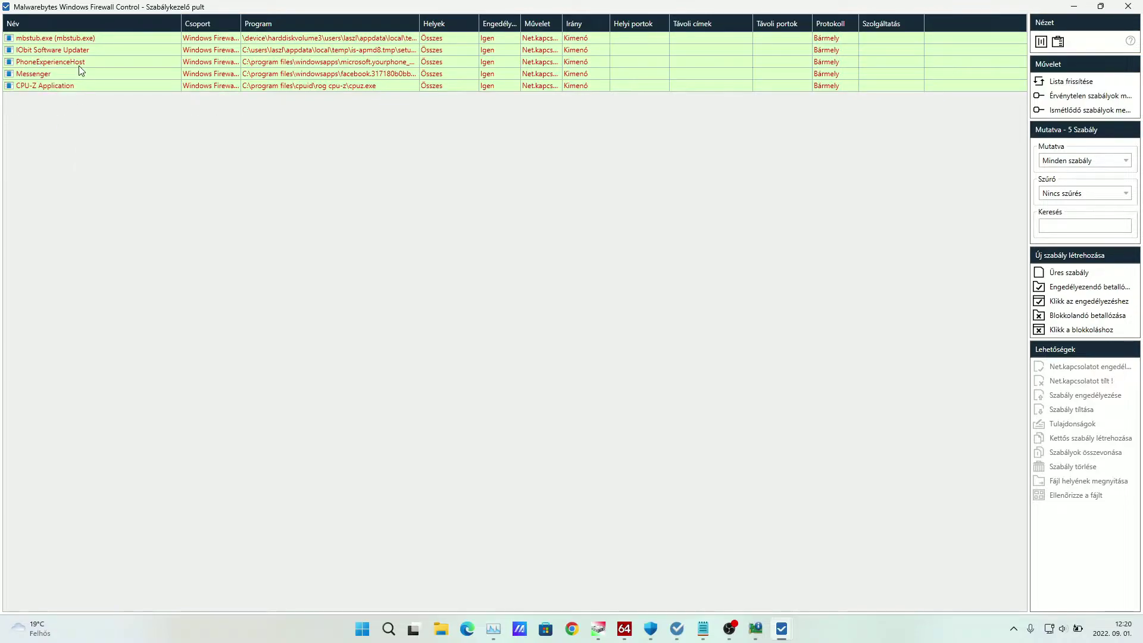
left_click(76, 73)
key("ctrl+a")
right_click(76, 73)
left_click(102, 173)
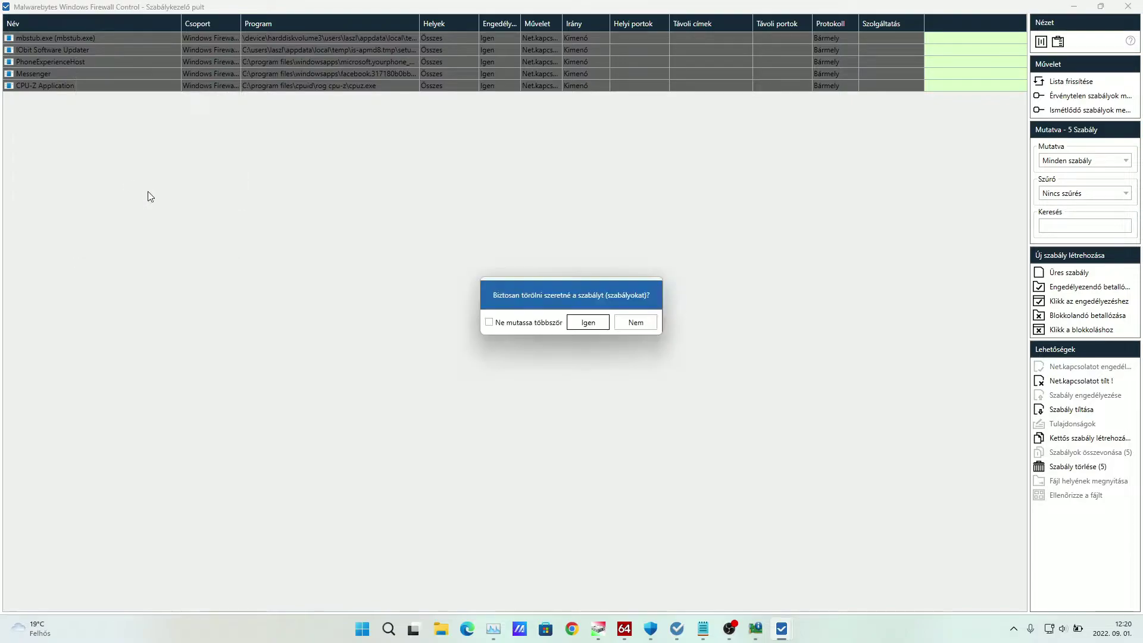
left_click(581, 326)
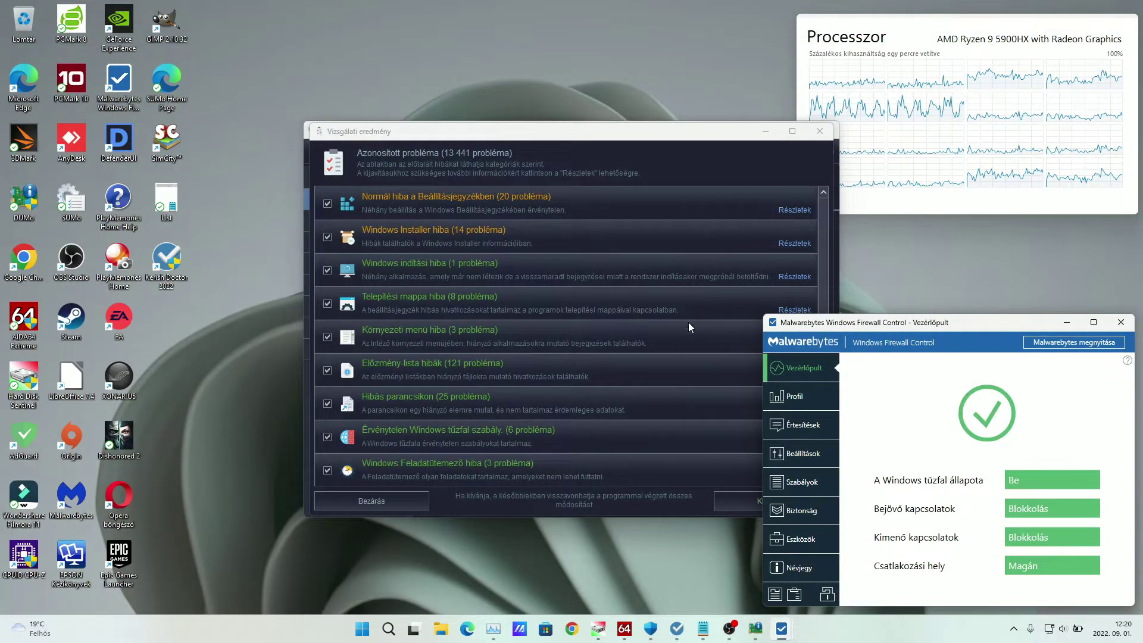
- Switch back to the Kerish Doctor scan results and review the Windows Task Scheduler error (Windows Feladatütemező hiba) details
left_click(551, 144)
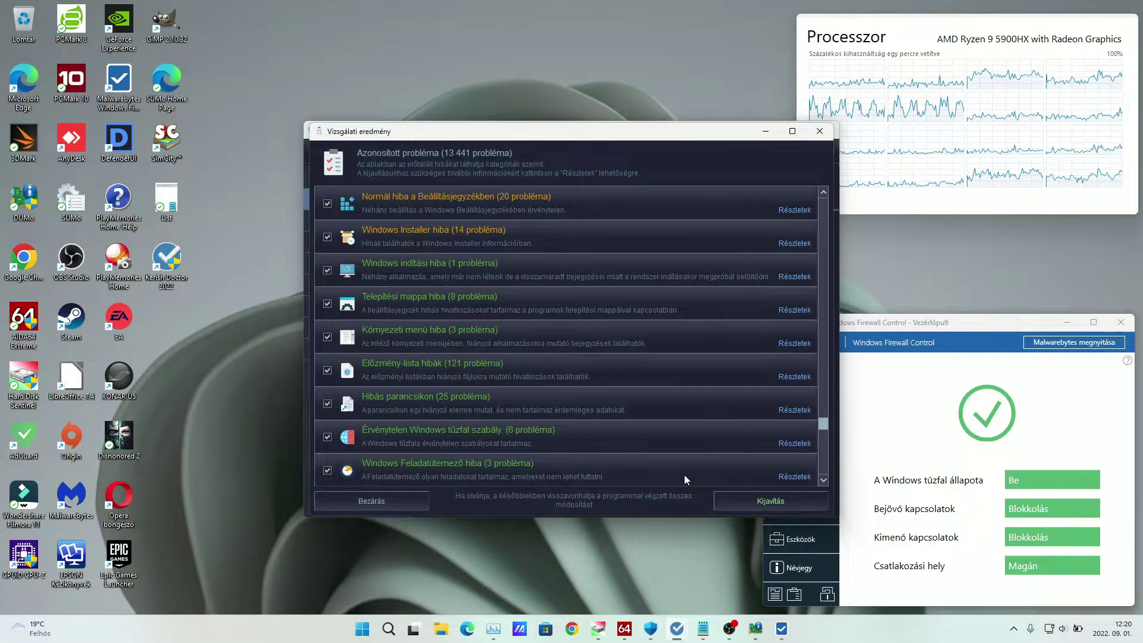
left_click(784, 476)
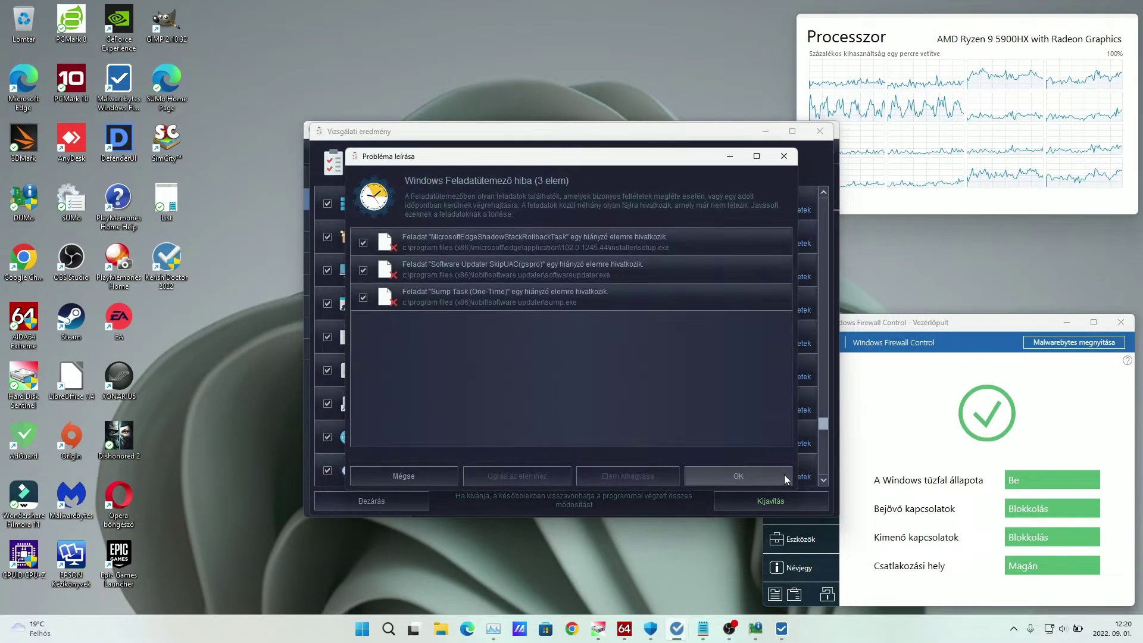
left_click(784, 156)
- Check the last problem categories and start the repair (Kijavítás) of all selected problems
left_click(819, 481)
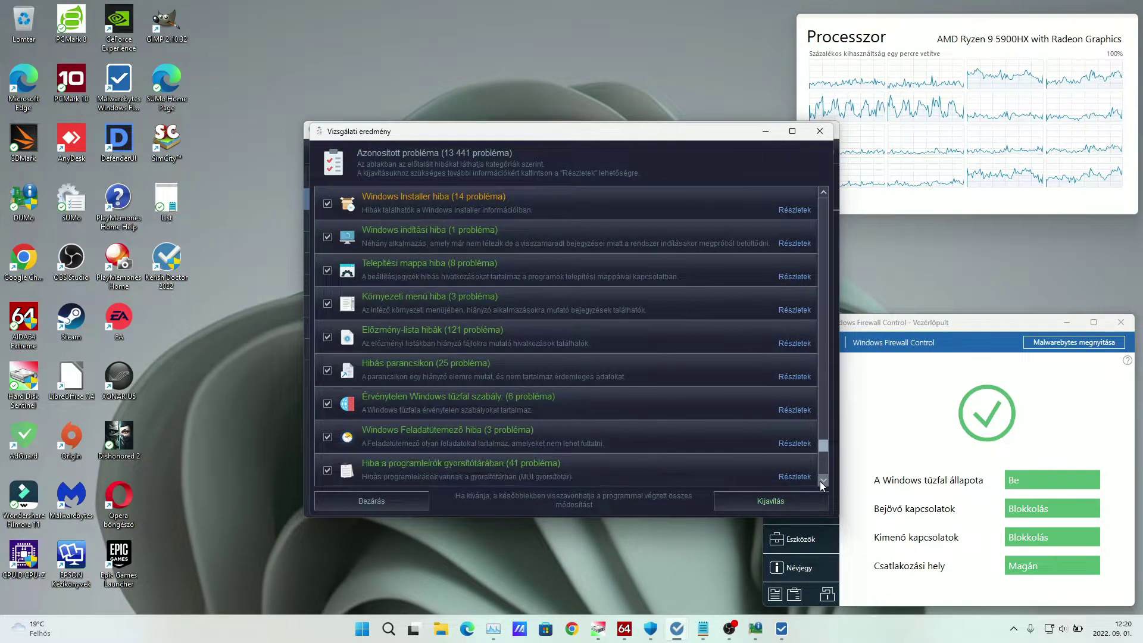
left_click(819, 481)
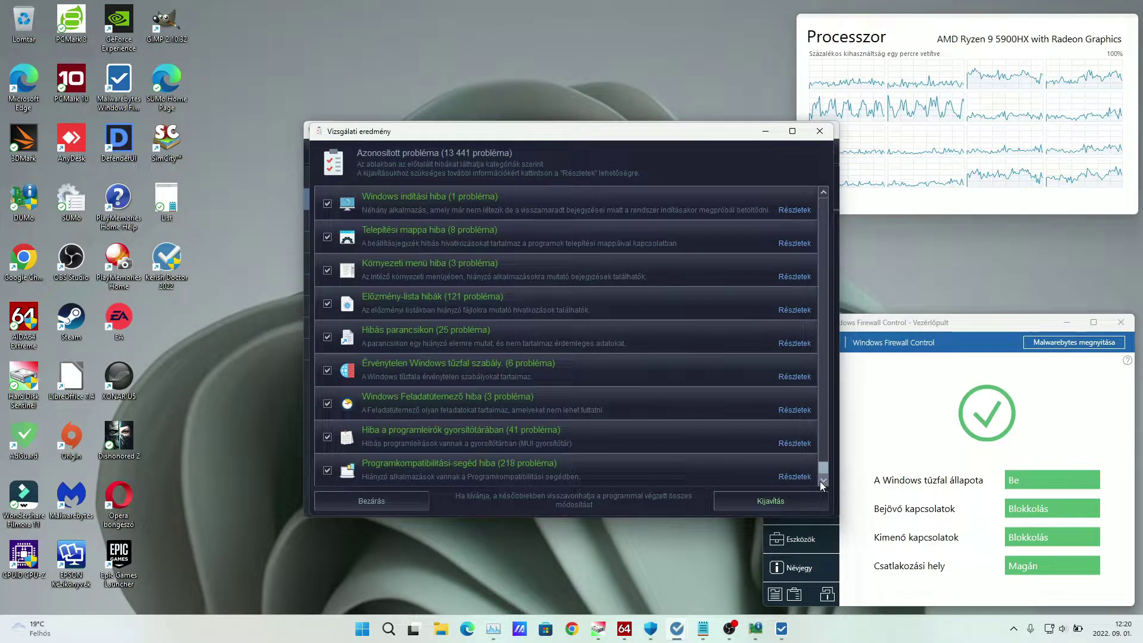
left_click(770, 502)
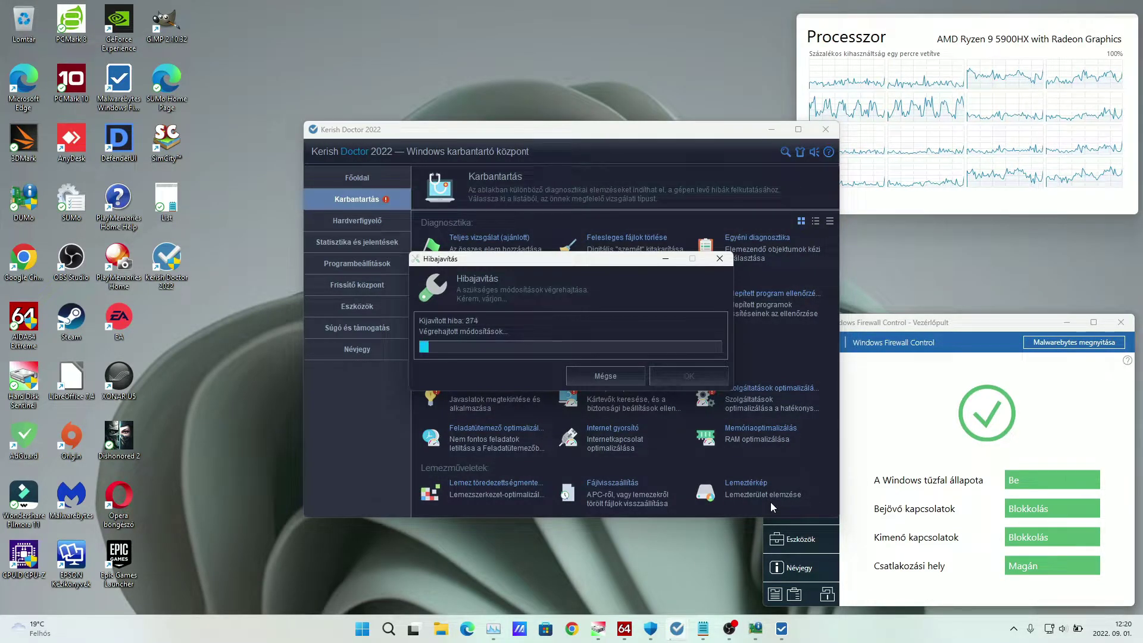
- Check the free space of the drives under This PC (Ez a gép) in File Explorer, then close it
left_click(431, 632)
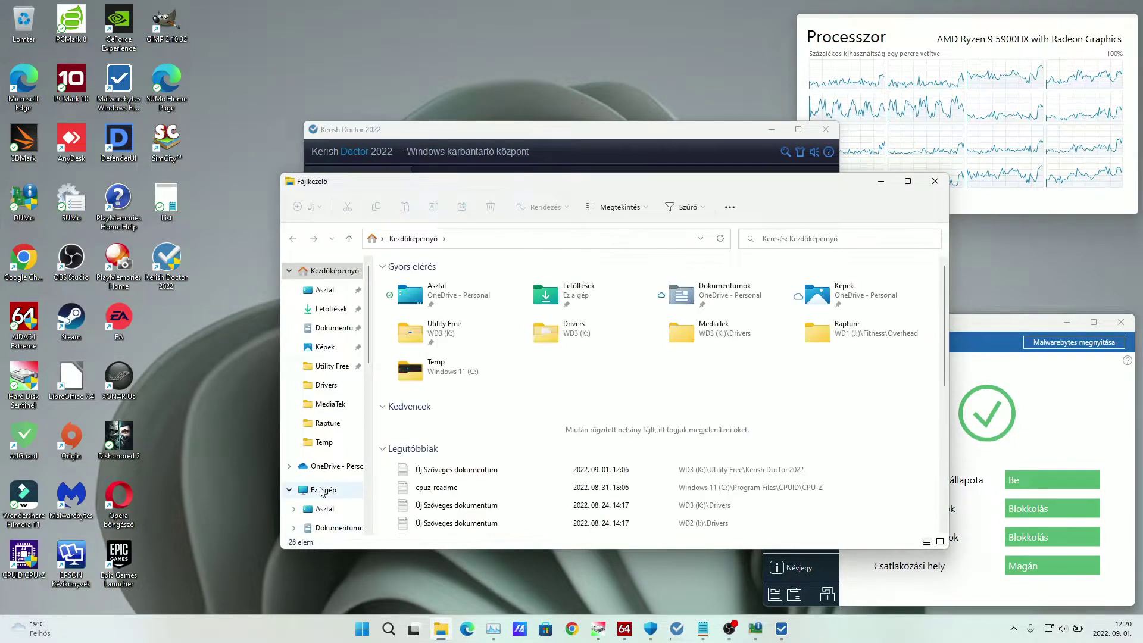
left_click(321, 490)
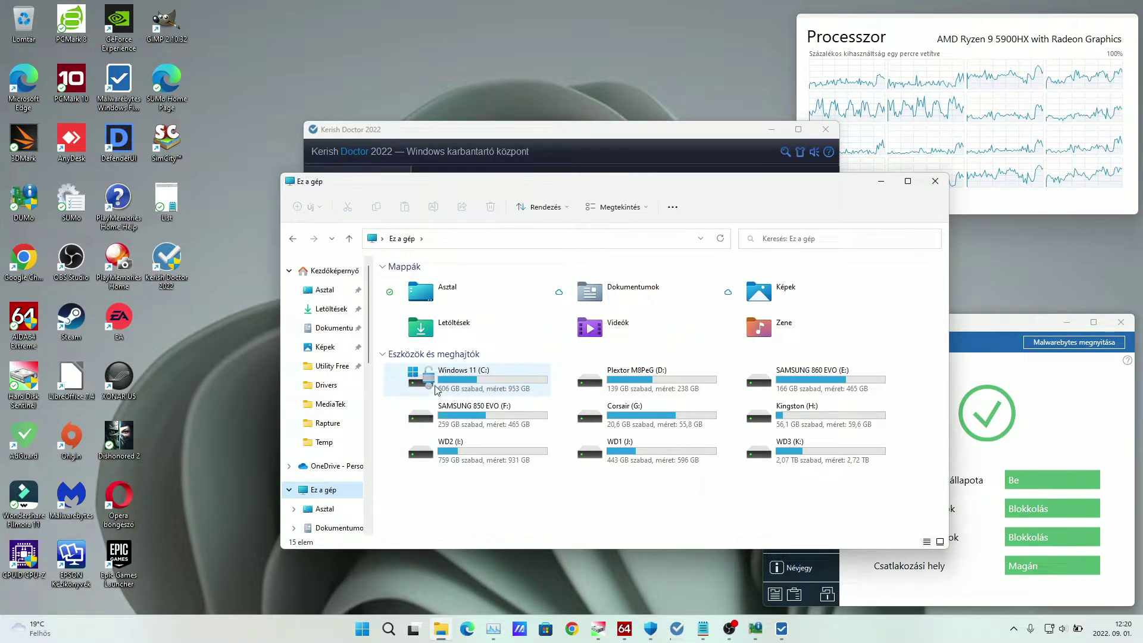
left_click(935, 181)
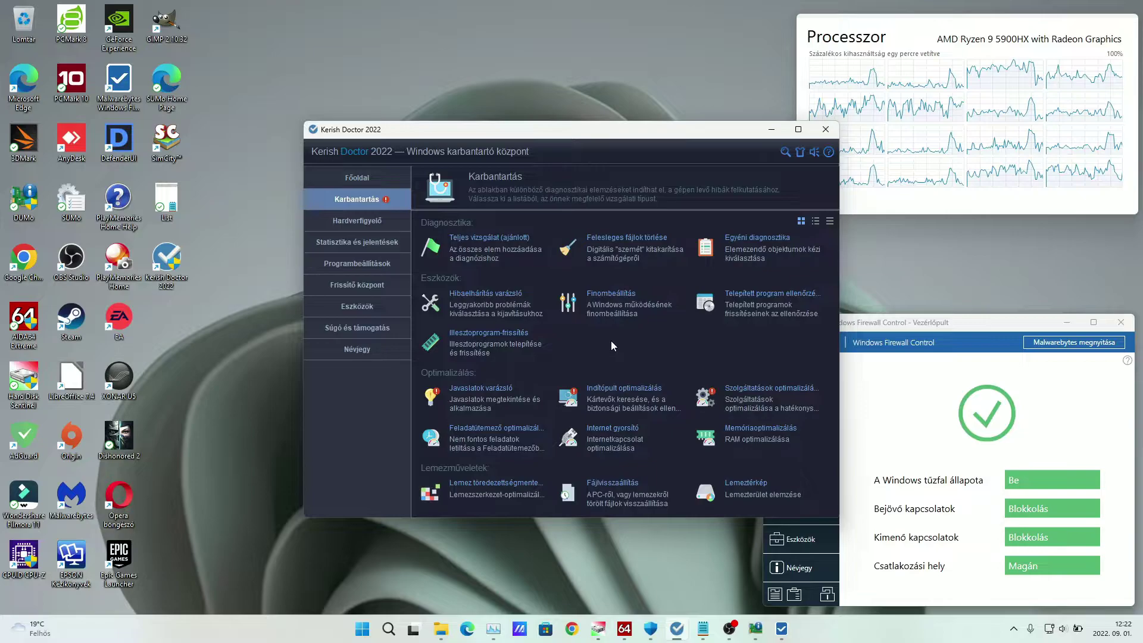
- Open Windows Terminal as administrator, run sfc /scannow and move the window to the upper part of the desktop
left_click(362, 629)
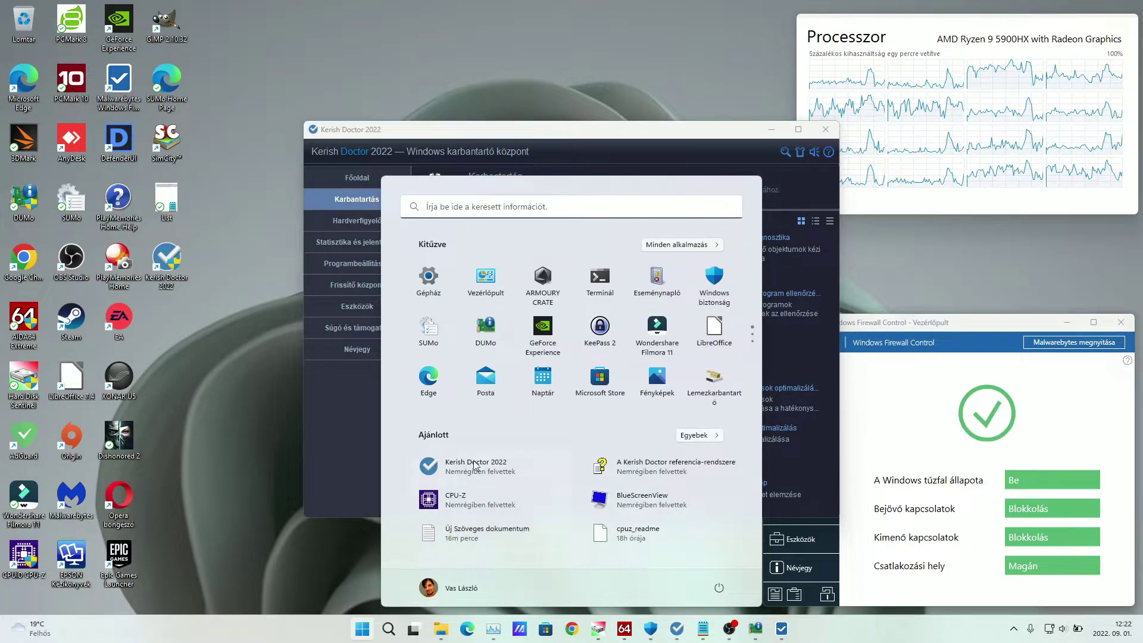
right_click(608, 292)
left_click(637, 332)
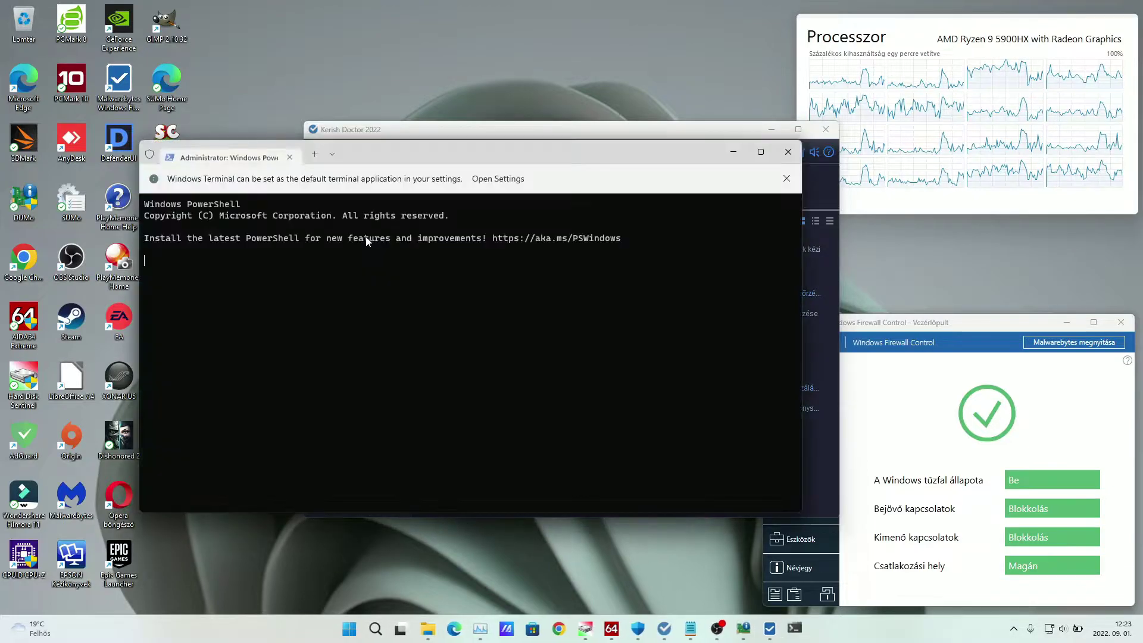
type("sfc /scannow")
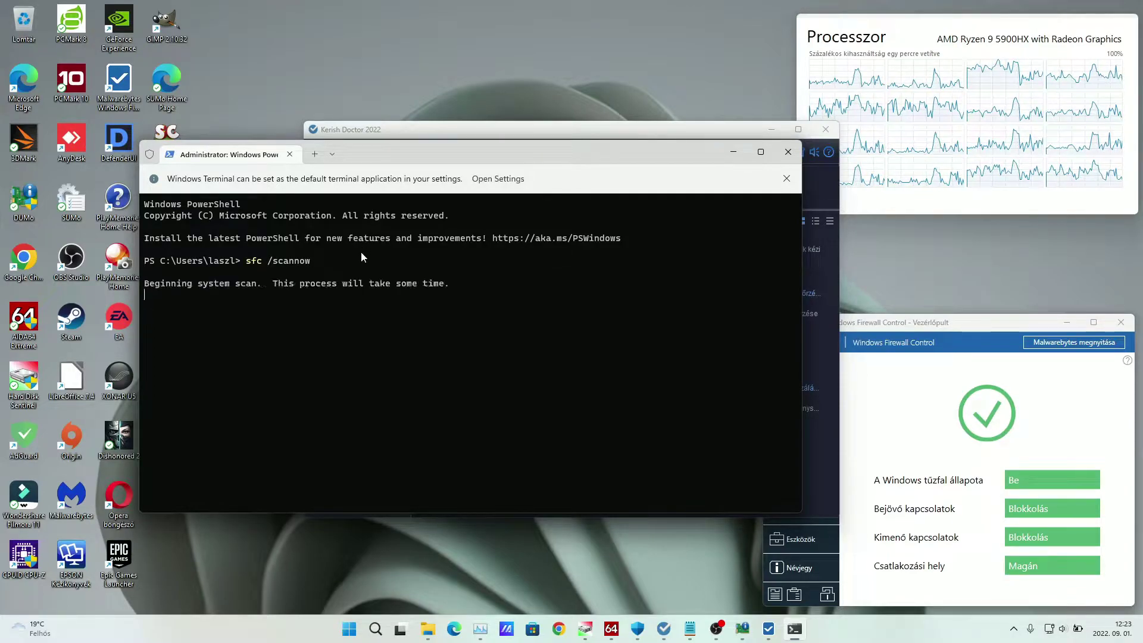
left_click_drag(384, 154, 259, 23)
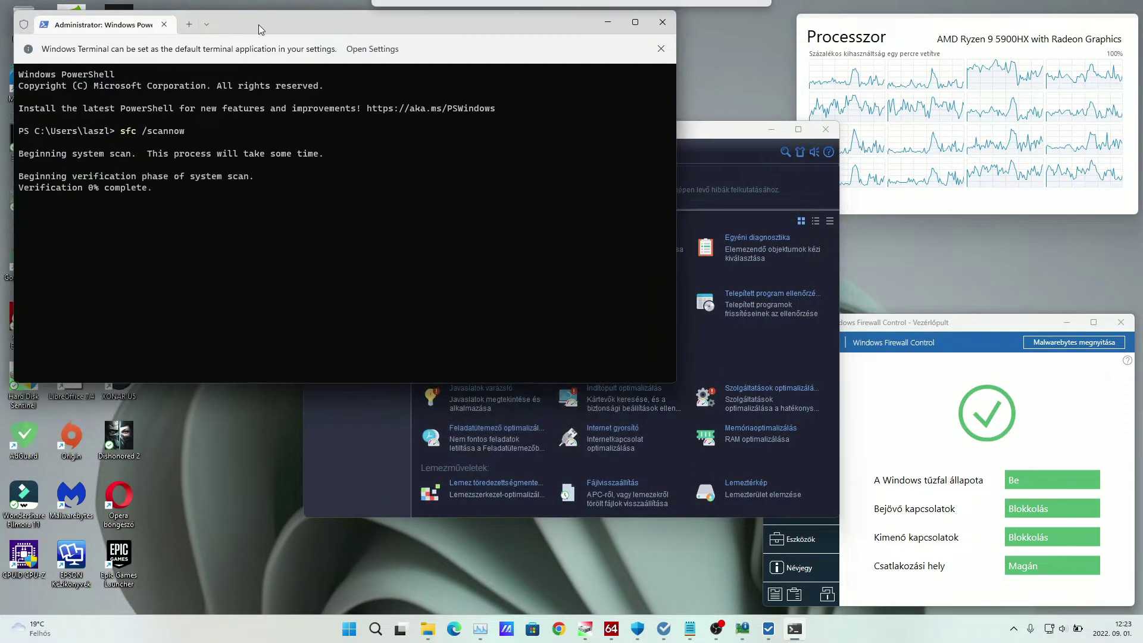
- Open the junk file cleanup (Felesleges fájlok törlése) in Kerish Doctor, review the listed items and start the scan with the default selection
left_click(720, 134)
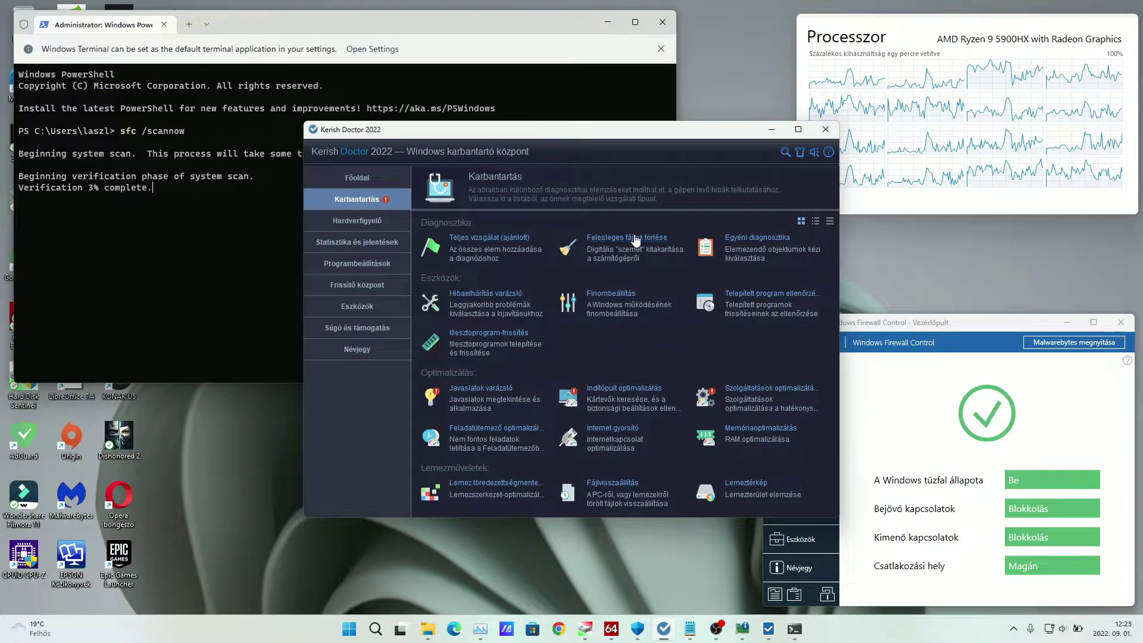
left_click(636, 240)
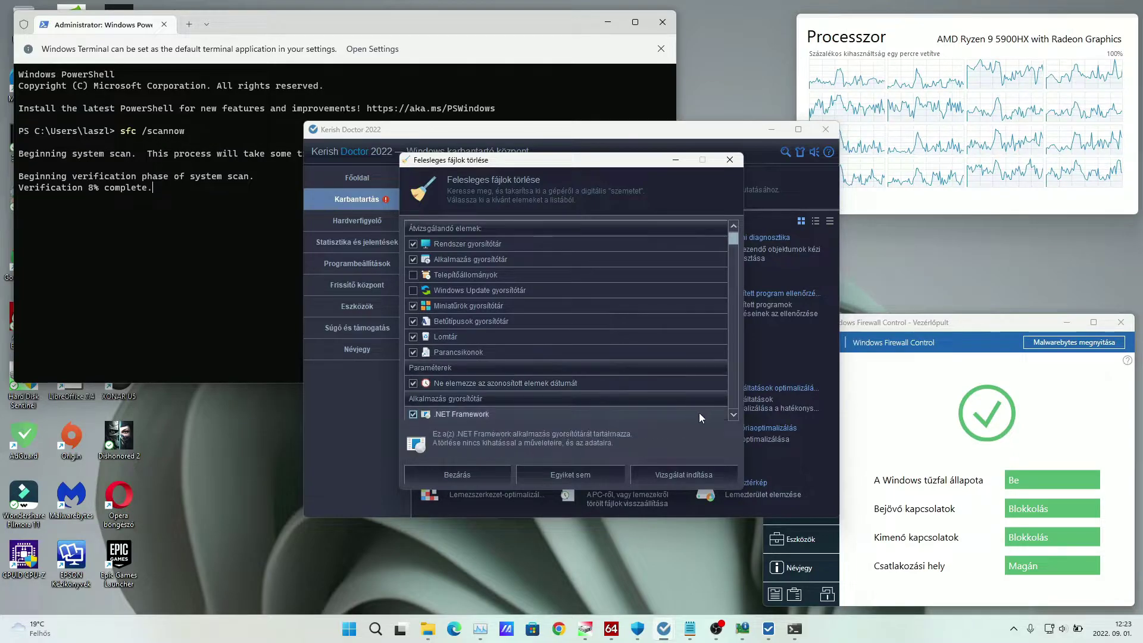
left_click(733, 415)
left_click(733, 415)
left_click(733, 415)
scroll(732, 415, "down", 6)
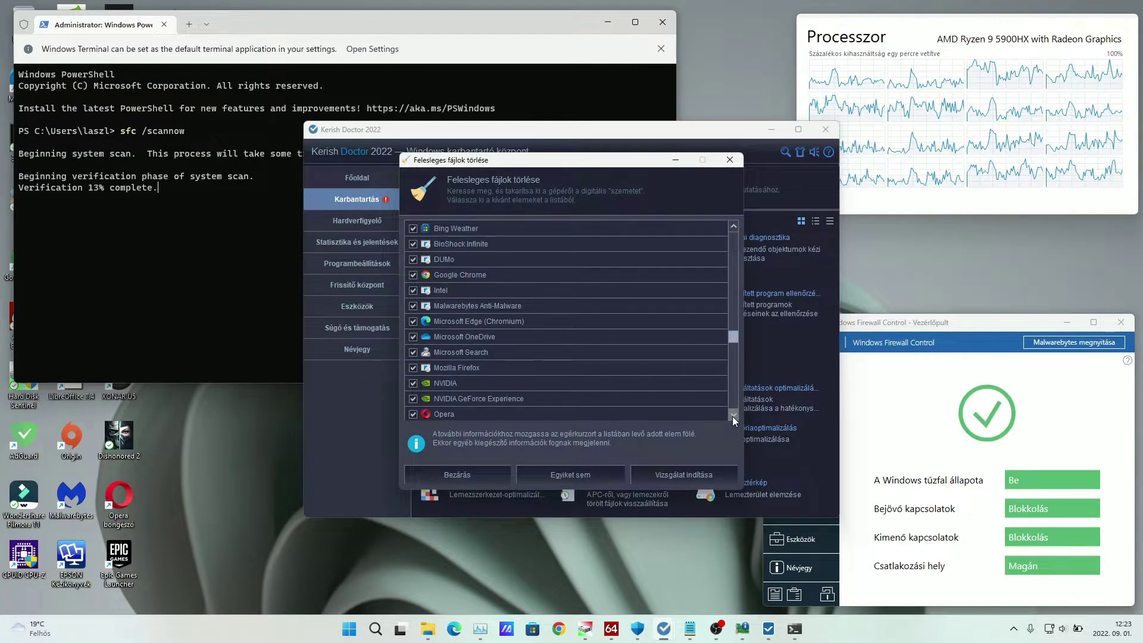
scroll(732, 416, "down", 4)
scroll(732, 416, "down", 1)
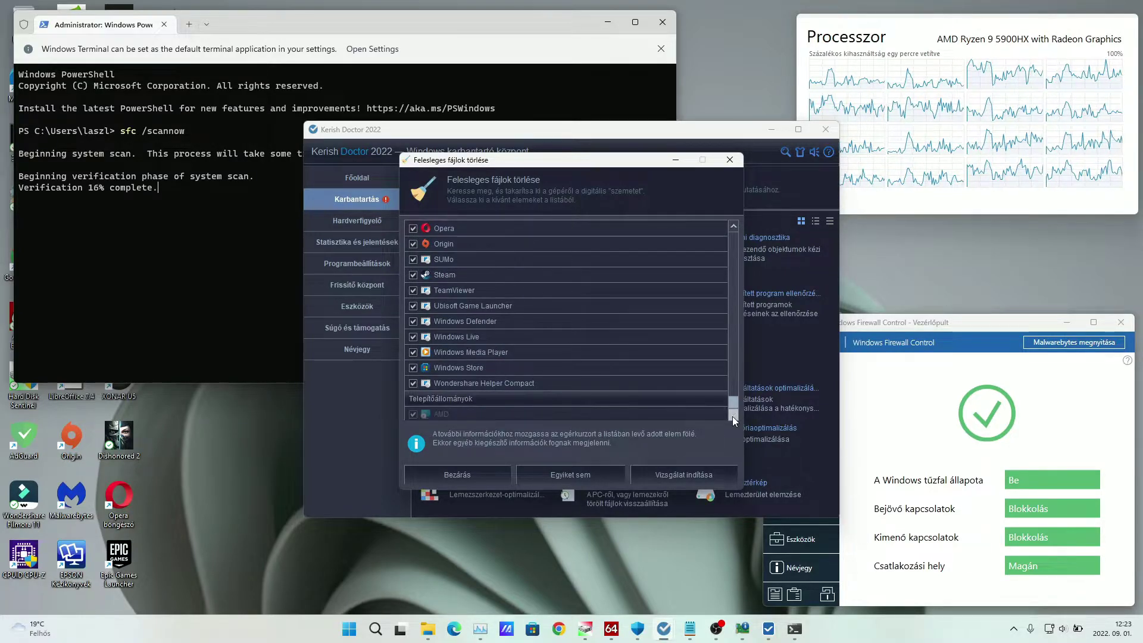
left_click(669, 475)
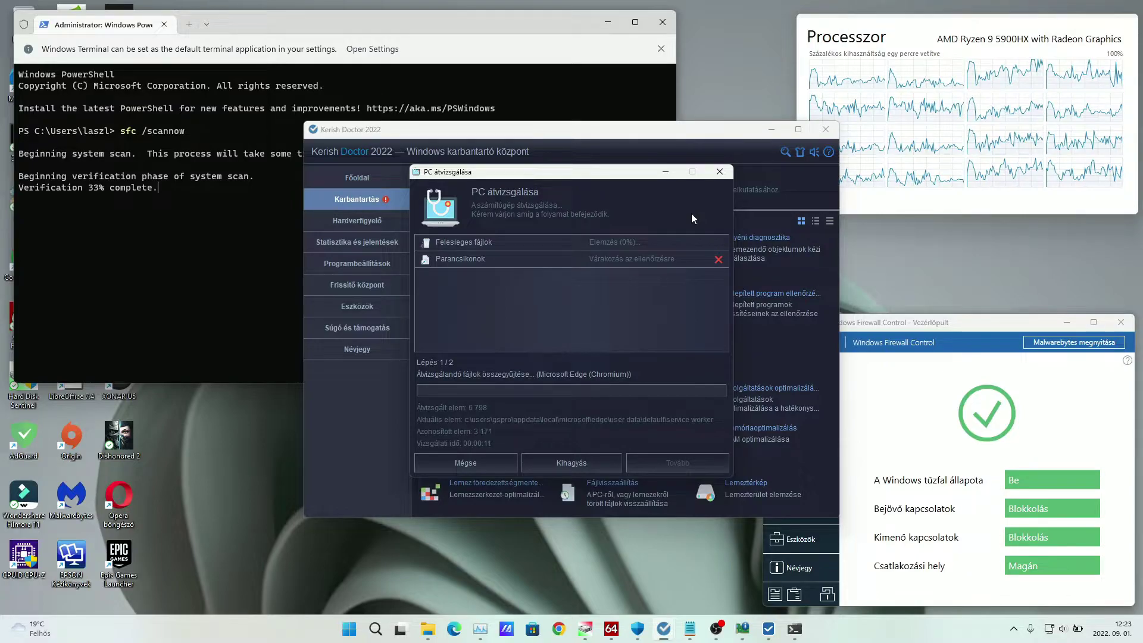
- Check the drives' free space under This PC (Ez a gép) in File Explorer, then read the sfc /scannow result and close Windows Terminal
left_click(435, 628)
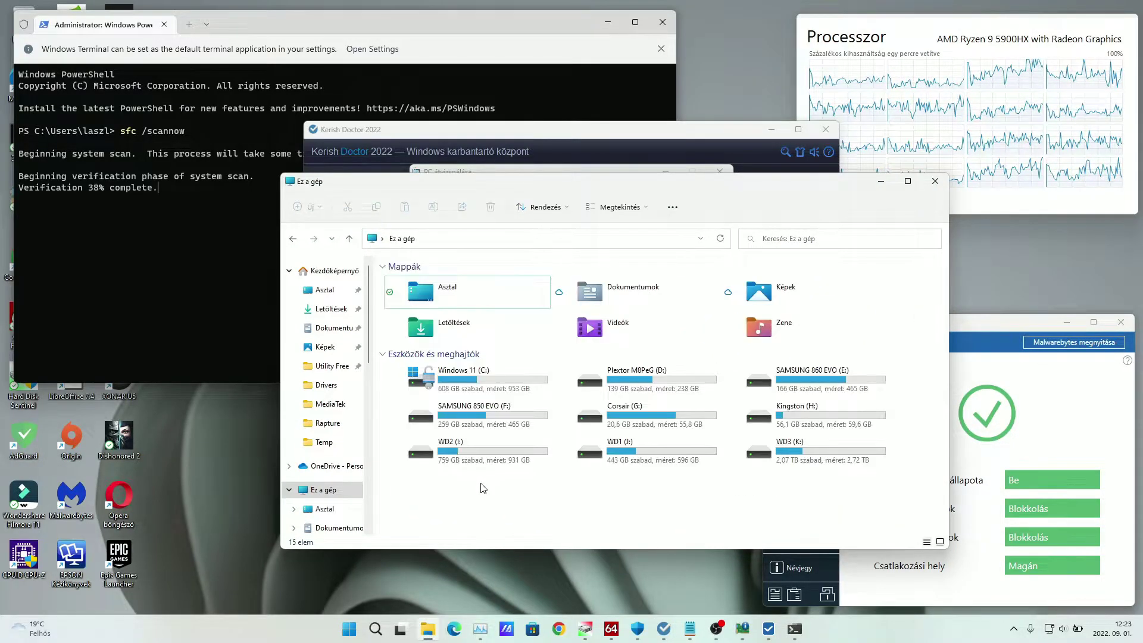
left_click(880, 181)
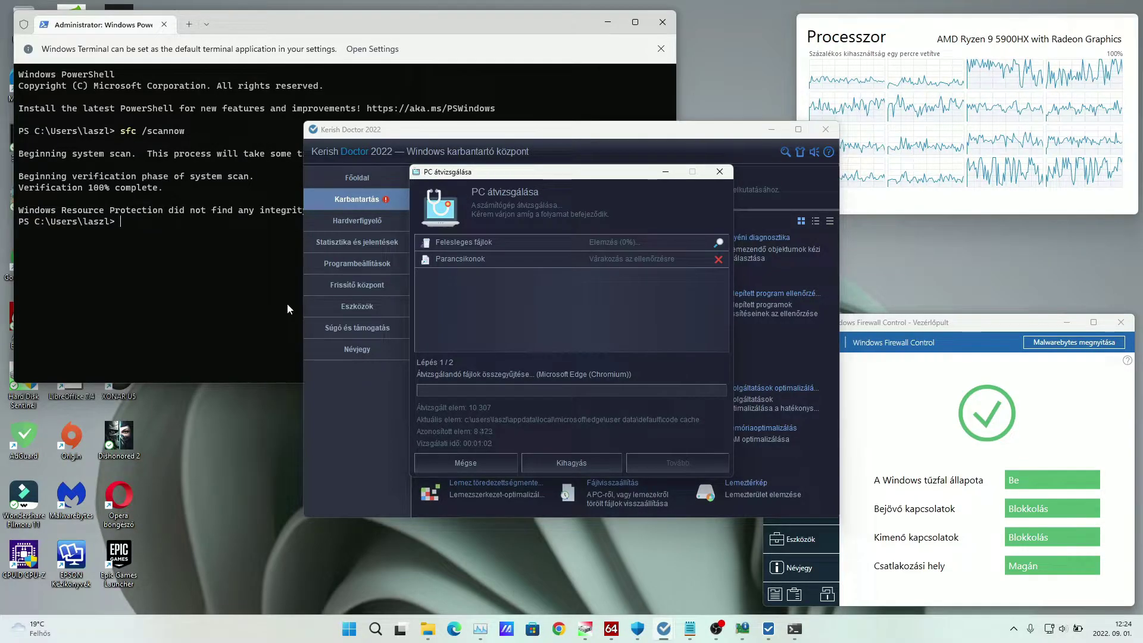
left_click(287, 305)
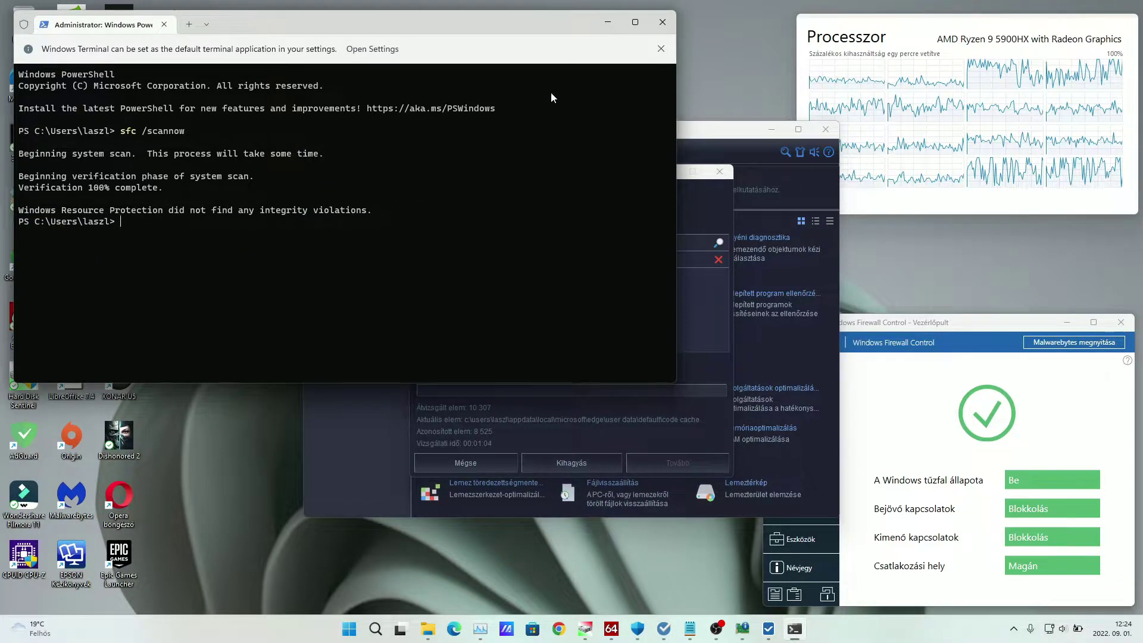
left_click(662, 22)
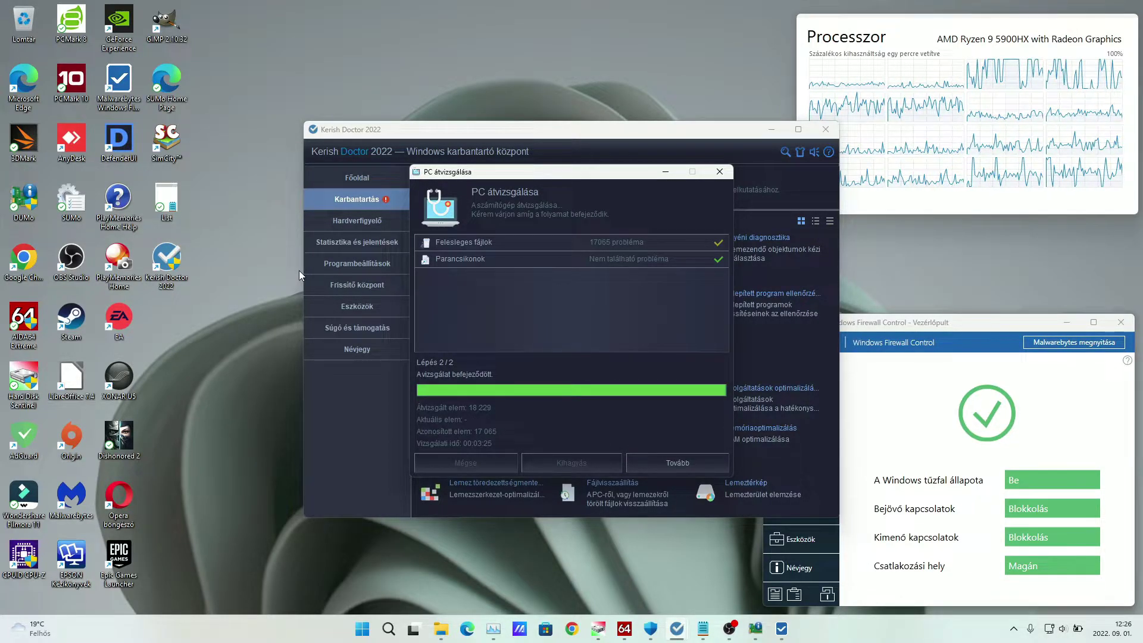
- Review the details of the junk files (Felesleges fájlok) found by the scan and start their cleanup (Kijavítás)
left_click(661, 464)
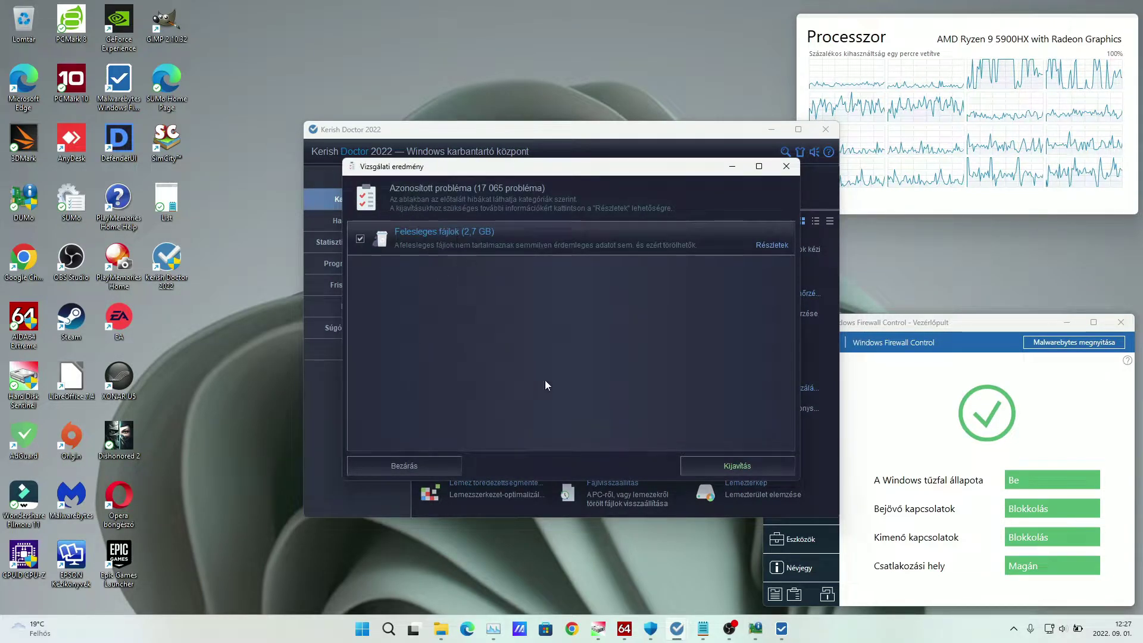
left_click(770, 245)
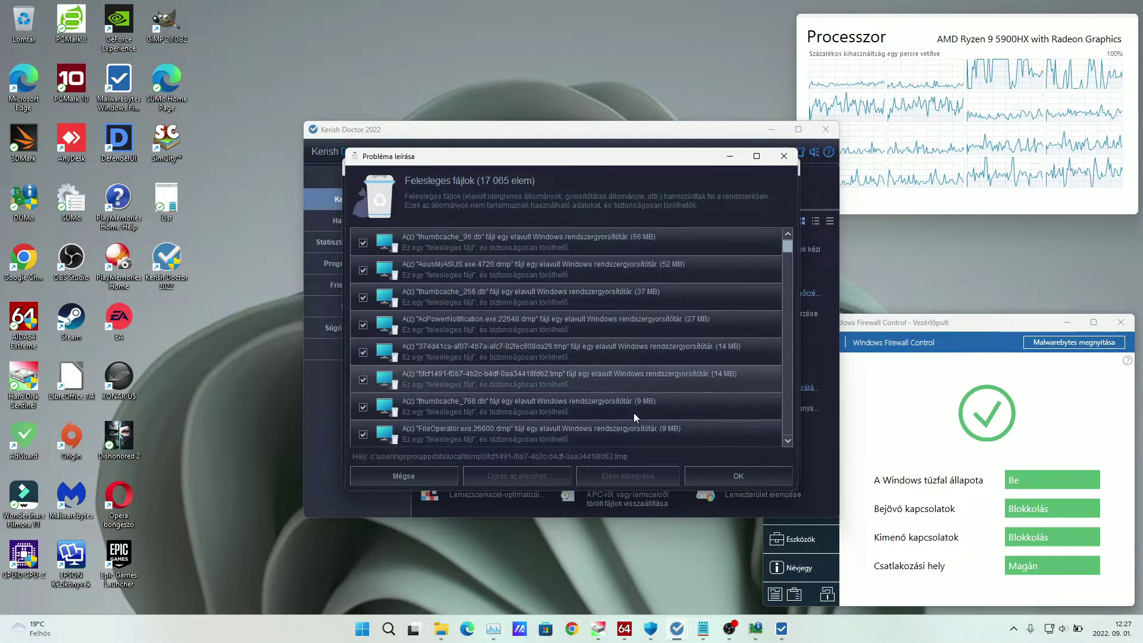
scroll(633, 412, "down", 2)
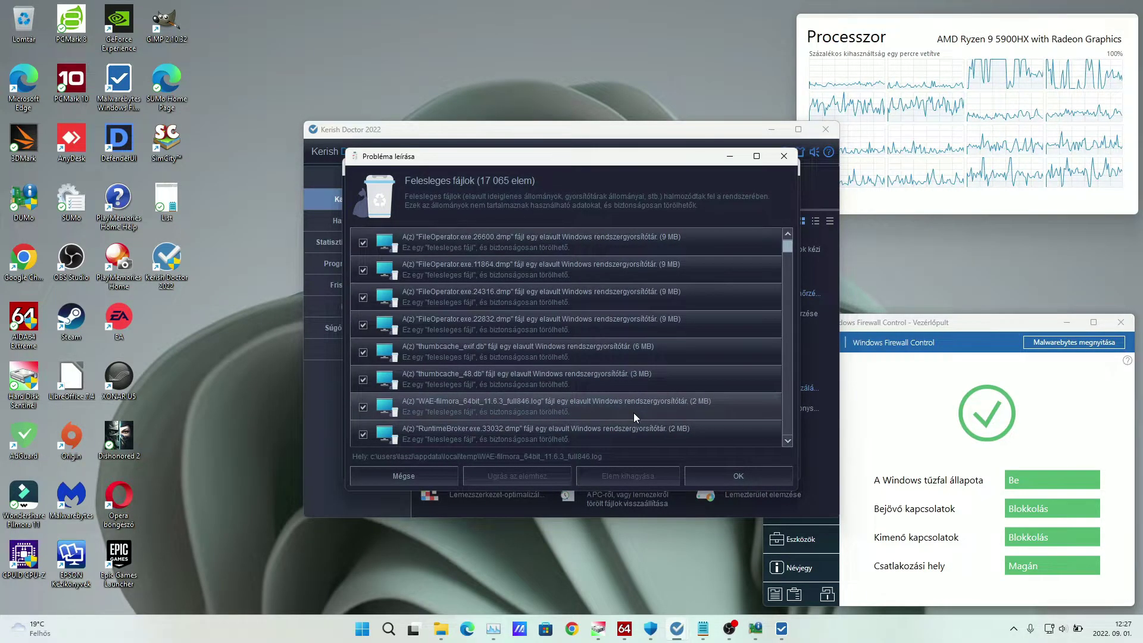
left_click(784, 159)
left_click(709, 462)
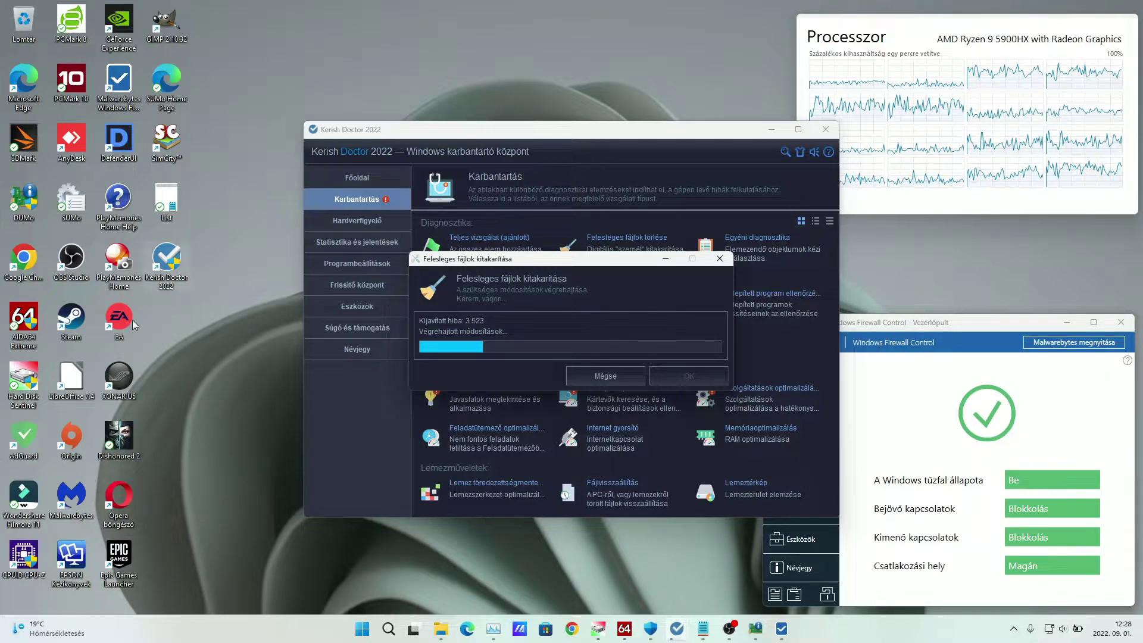
mouse_move(20, 634)
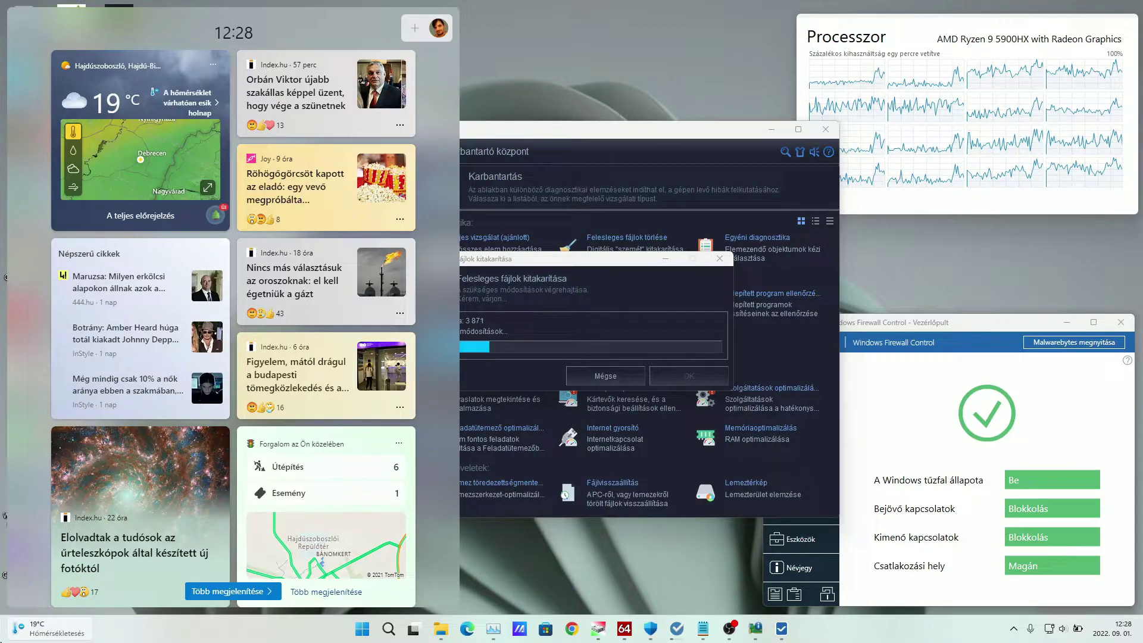
key("Escape")
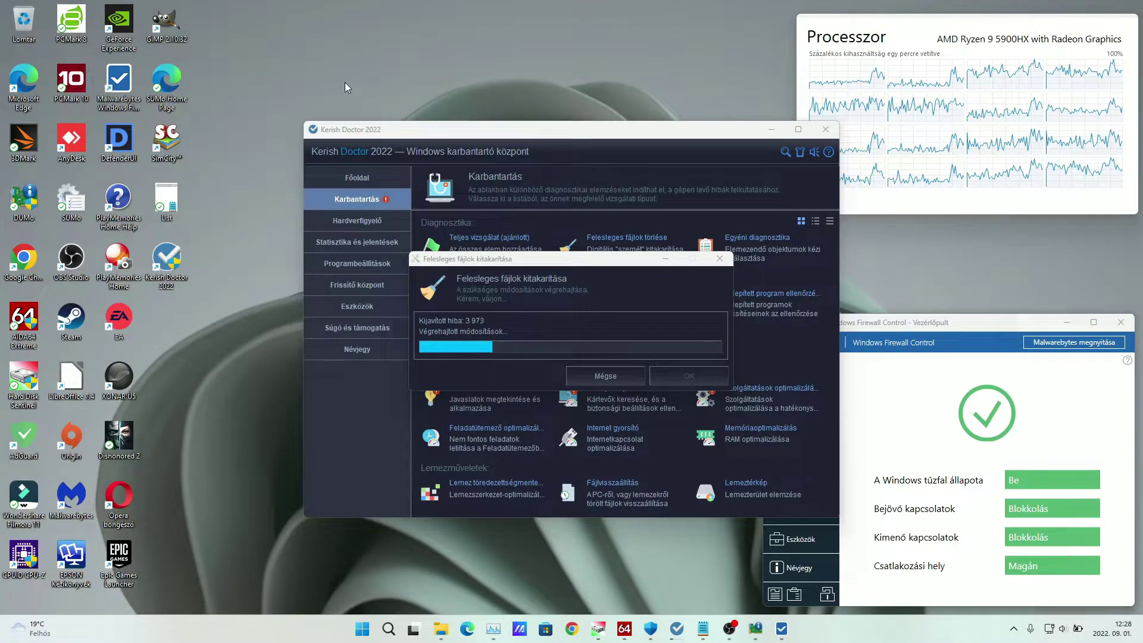
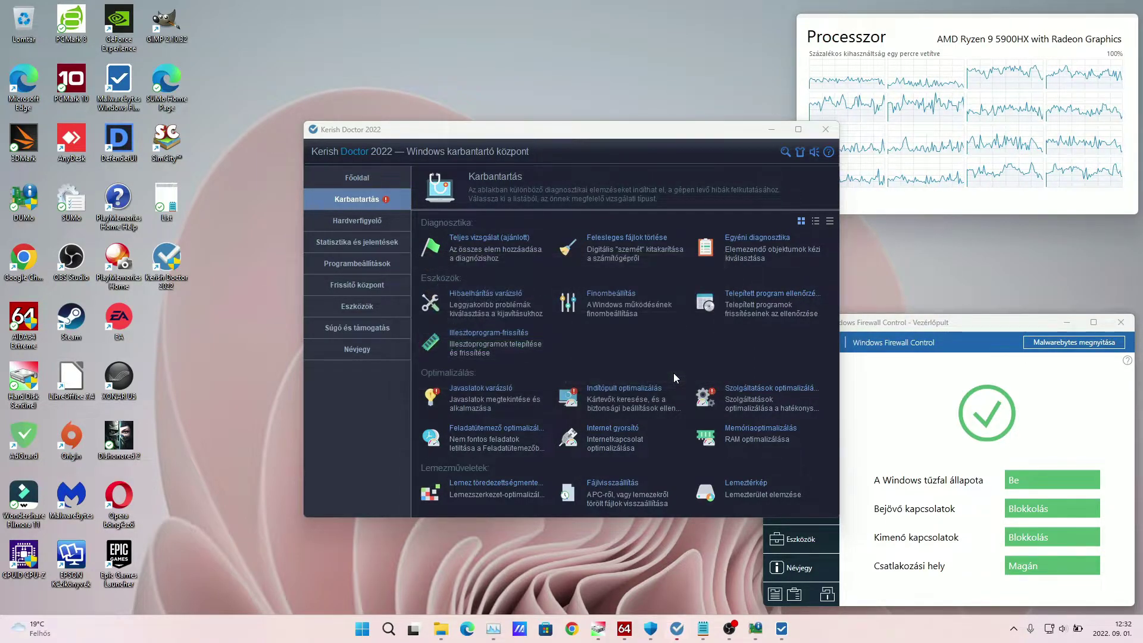
- Open the custom diagnostics (Egyéni diagnosztika), look through its checks and close the Windows Firewall Control window
left_click(757, 239)
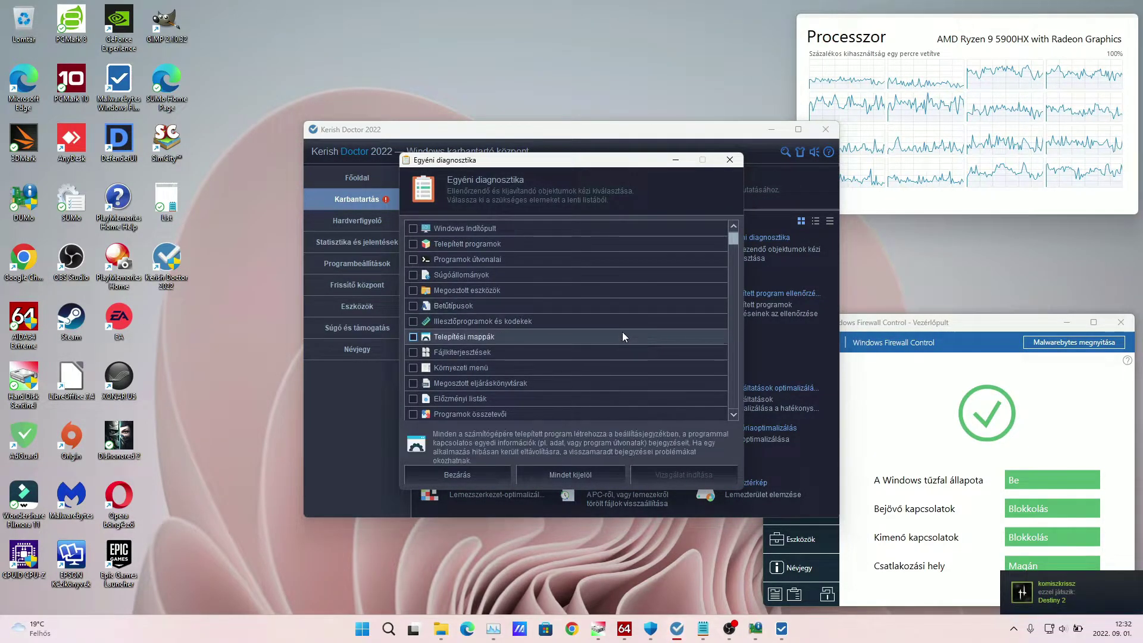
scroll(623, 332, "down", 3)
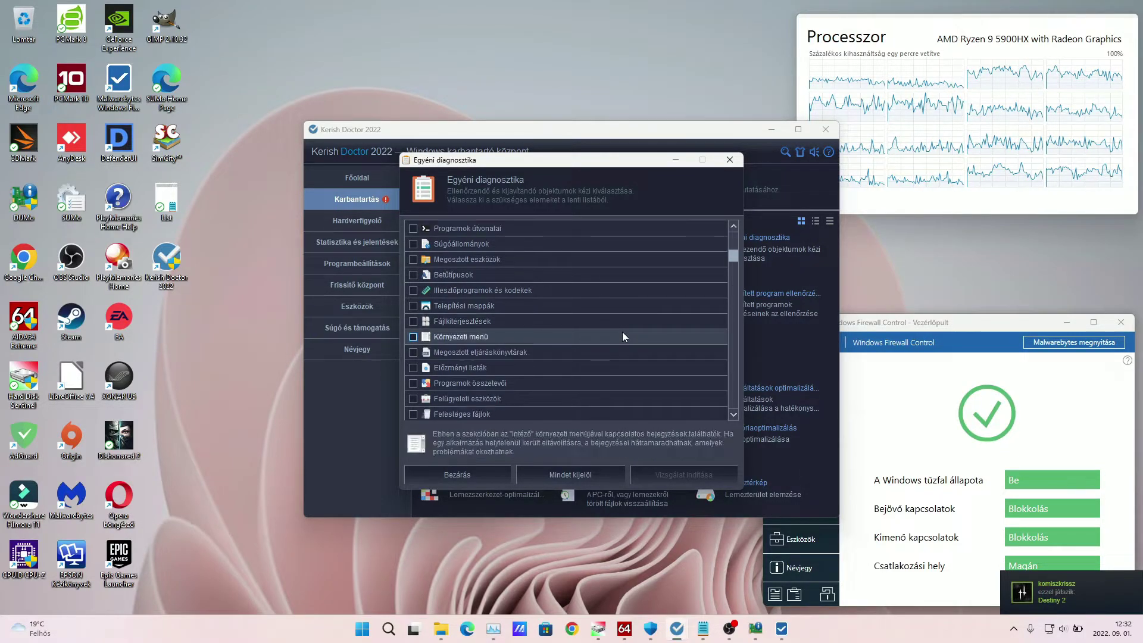
scroll(623, 337, "down", 3)
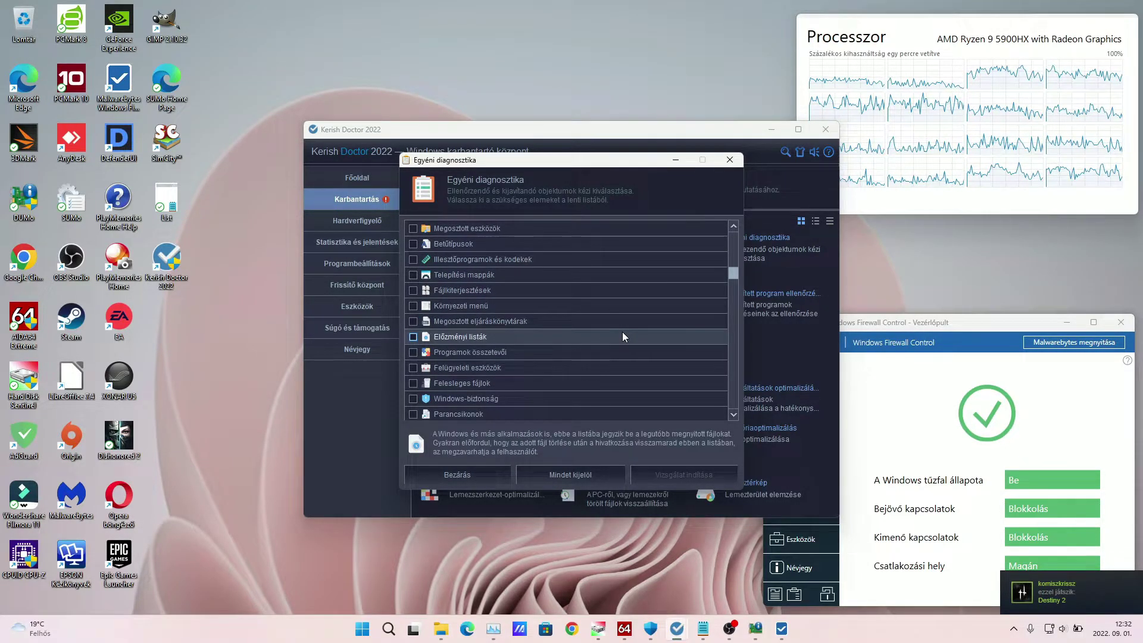
scroll(622, 336, "down", 1)
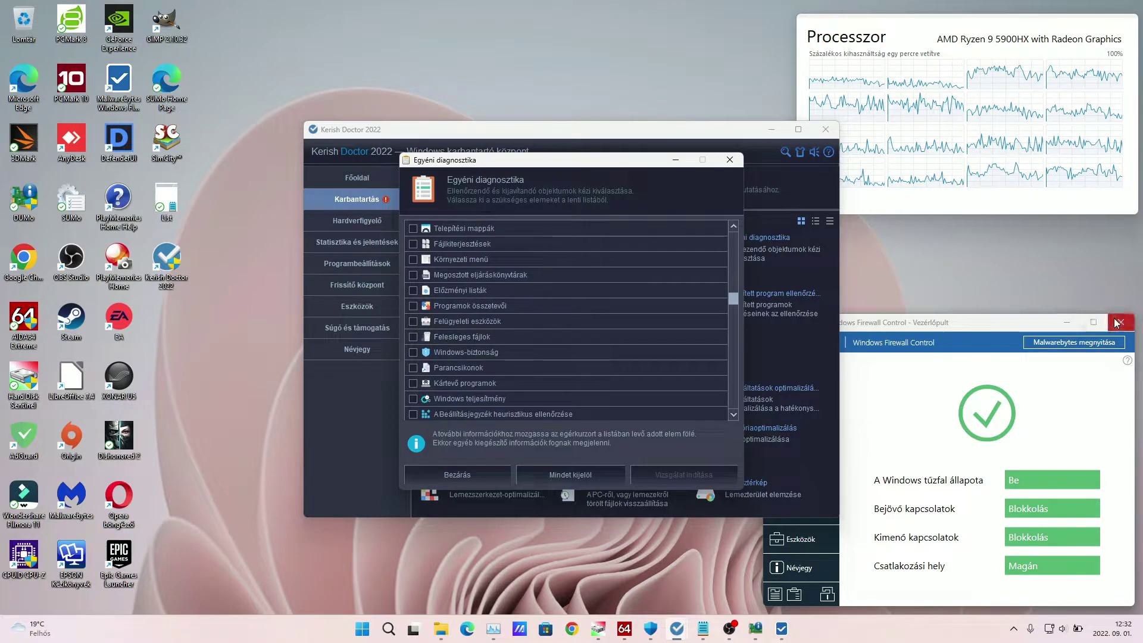
left_click(1121, 322)
- Select only the Windows firewall (Windows tűzfal) check in the custom diagnostics and start the scan
scroll(610, 337, "down", 3)
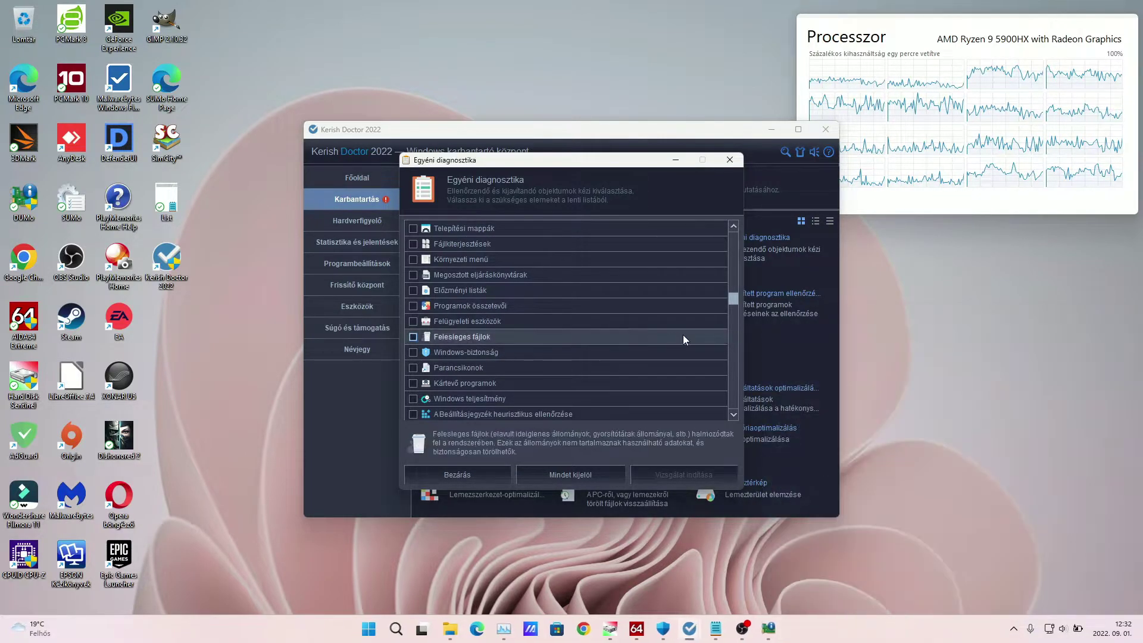
scroll(609, 337, "down", 4)
left_click(478, 337)
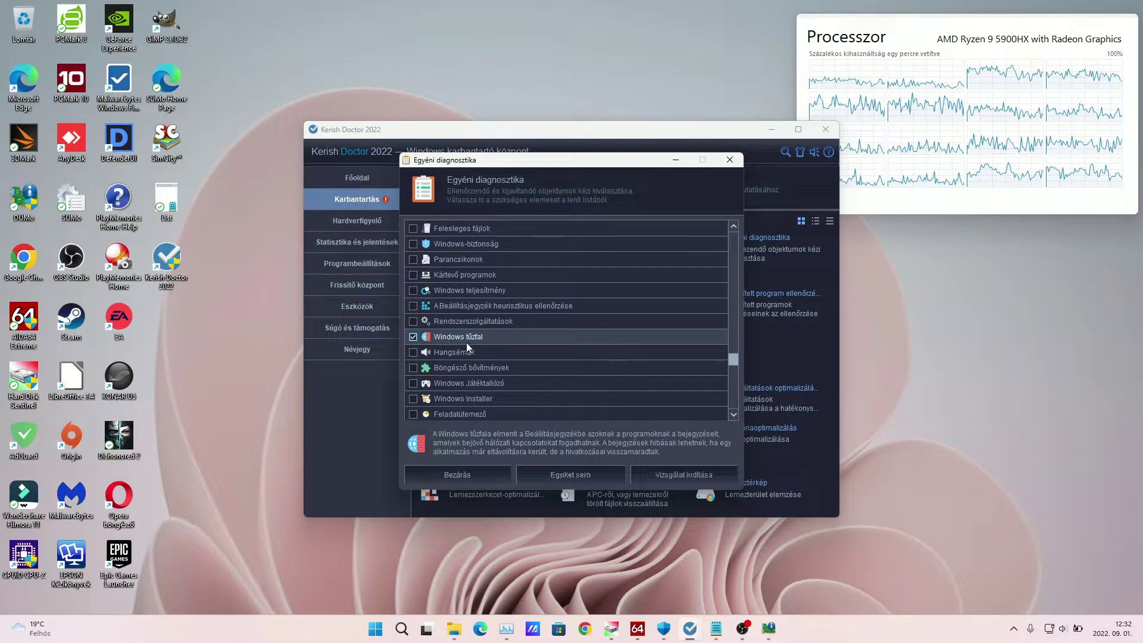
left_click(679, 471)
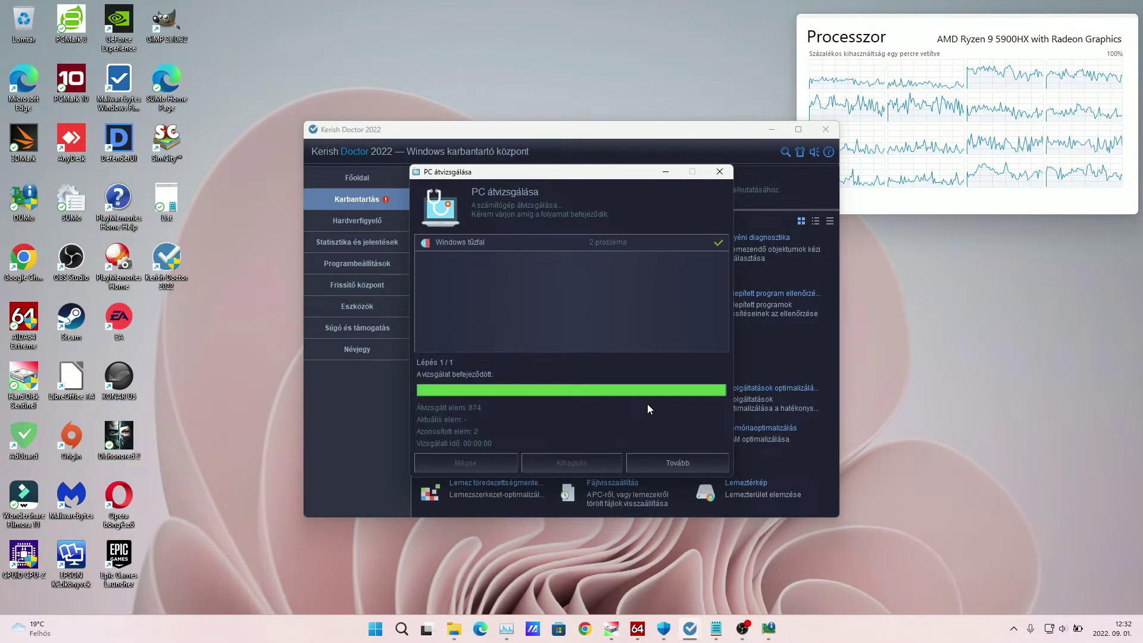
- Review the details of the invalid Windows firewall rules (Érvénytelen Windows tűzfal szabály) and repair them
left_click(681, 467)
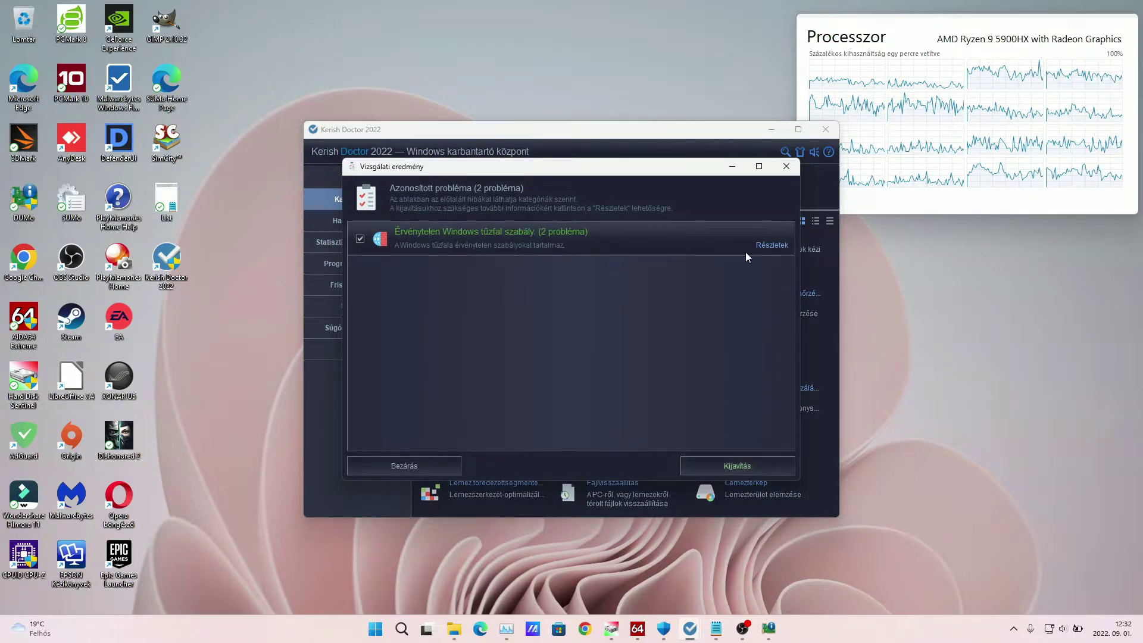
left_click(773, 245)
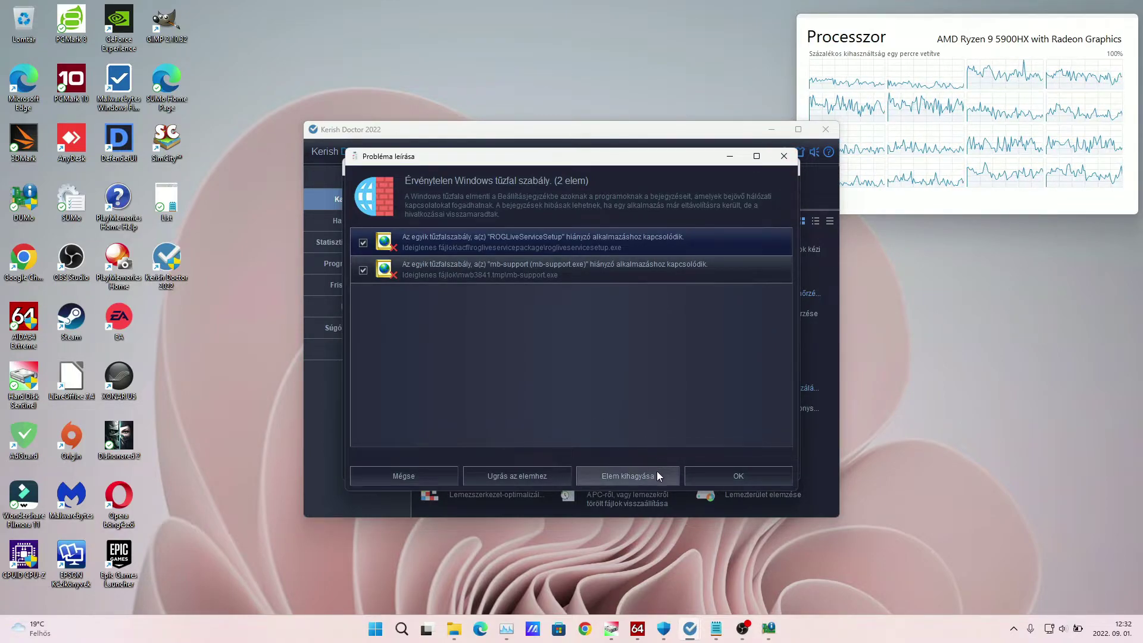
left_click(686, 476)
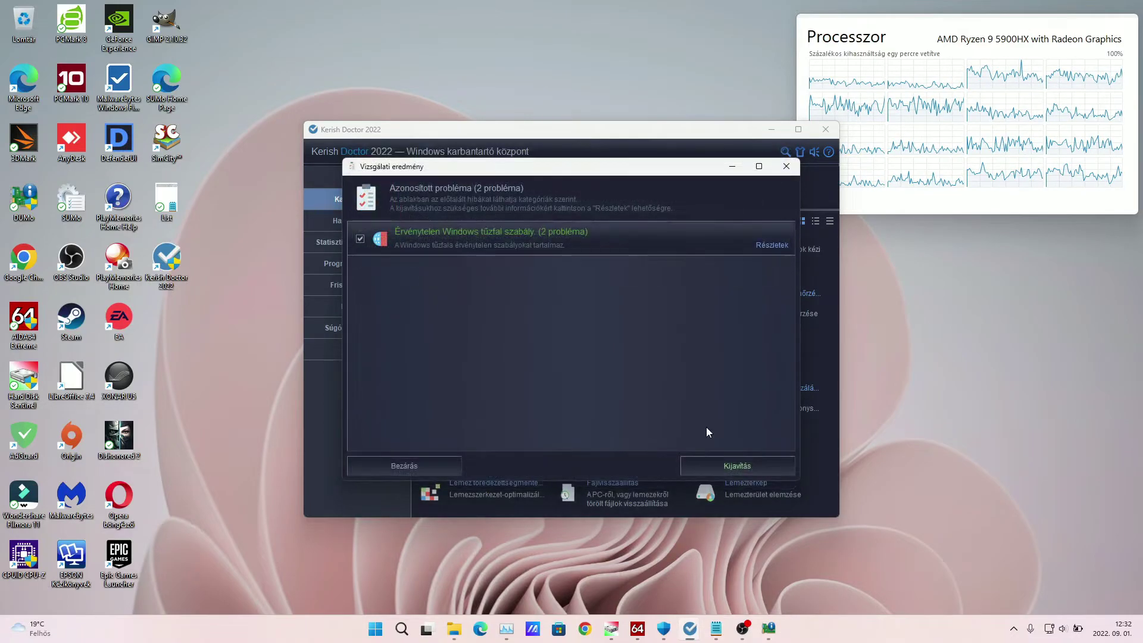
left_click(721, 466)
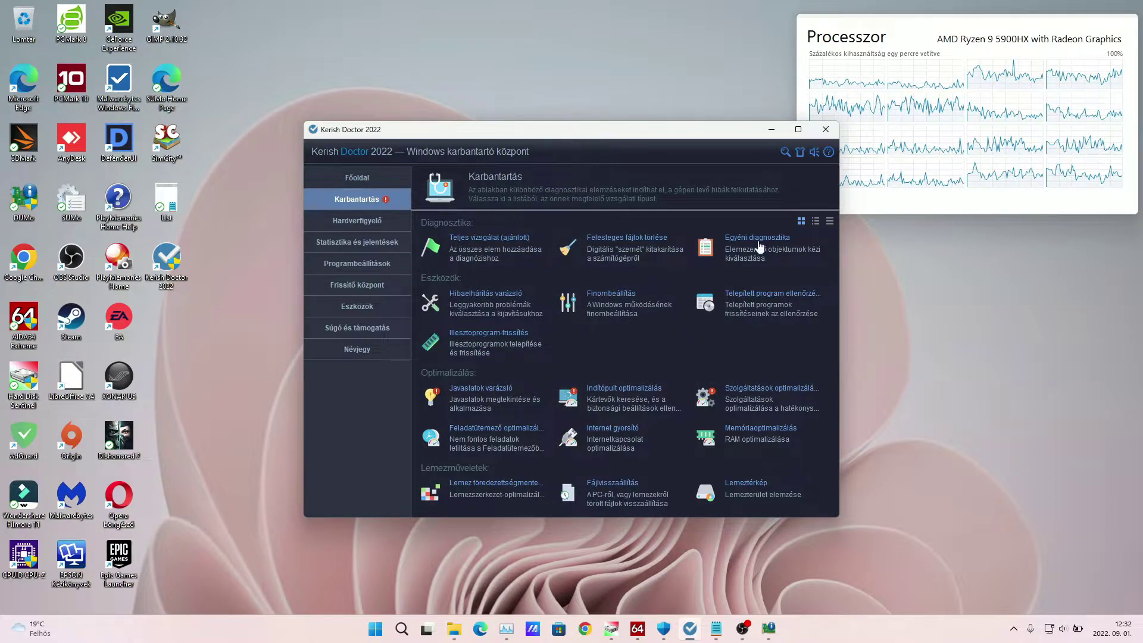
- Look through the Windows problems listed in the troubleshooting wizard (Hibaelhárítás varázsló) in a maximized window, from crashes to file and folder issues, and close it
left_click(508, 299)
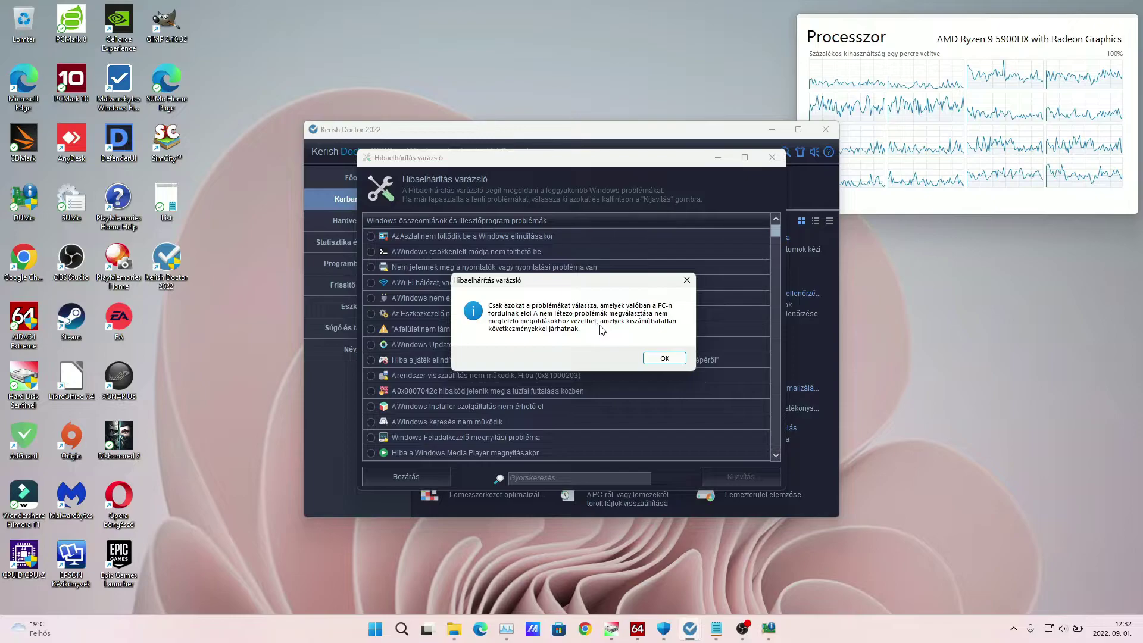
left_click(660, 359)
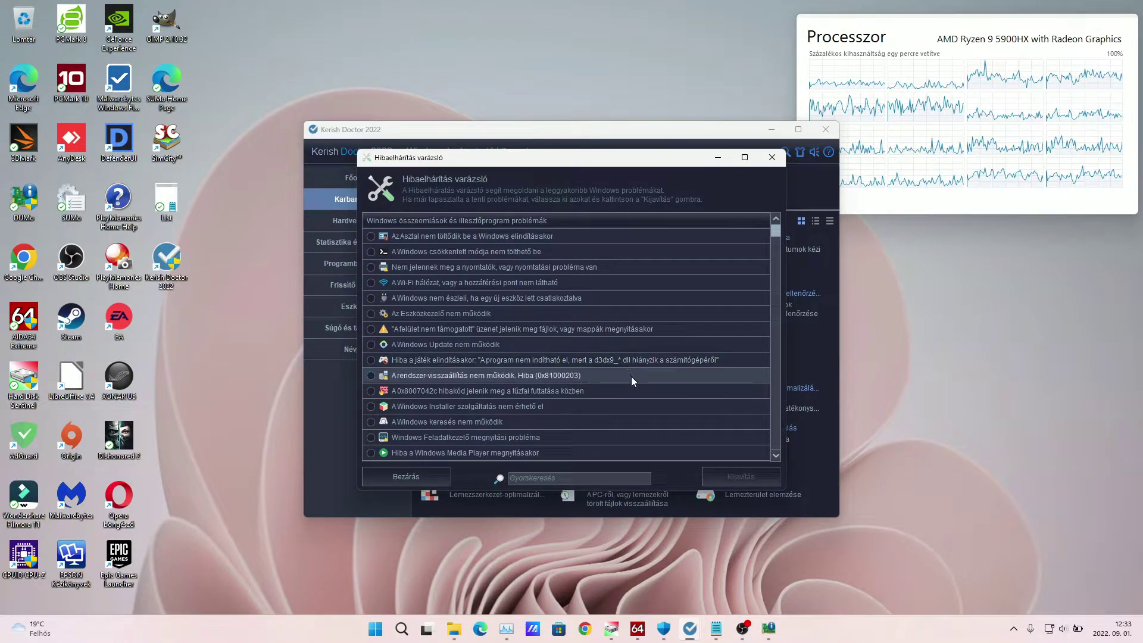
scroll(631, 381, "down", 1)
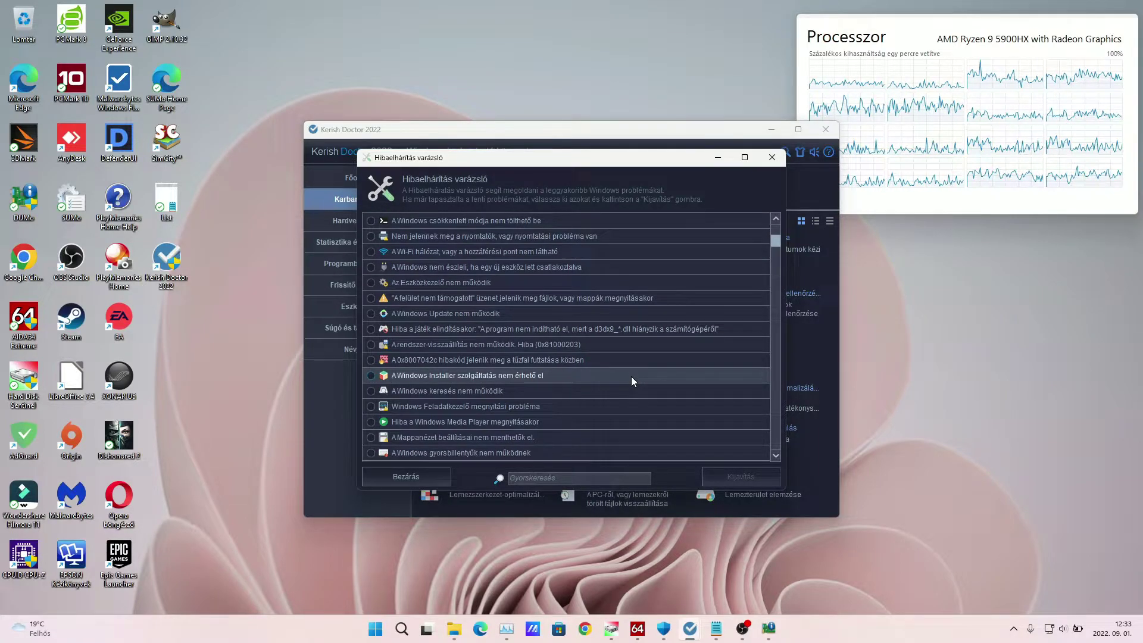
left_click(743, 158)
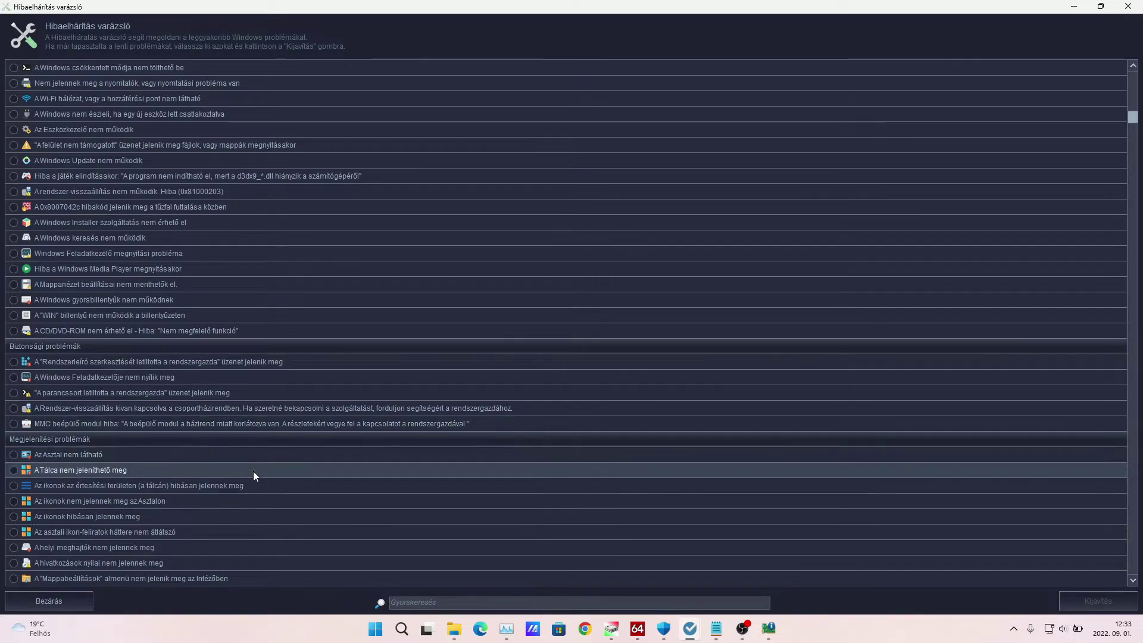
scroll(252, 471, "down", 2)
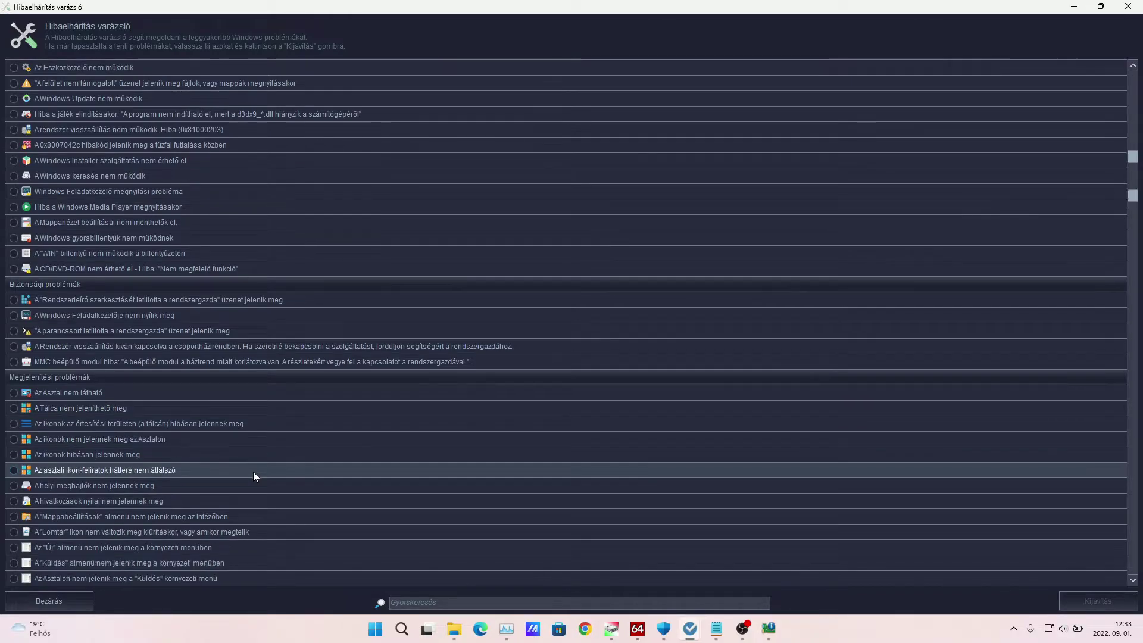
scroll(254, 476, "down", 1)
scroll(254, 476, "down", 1)
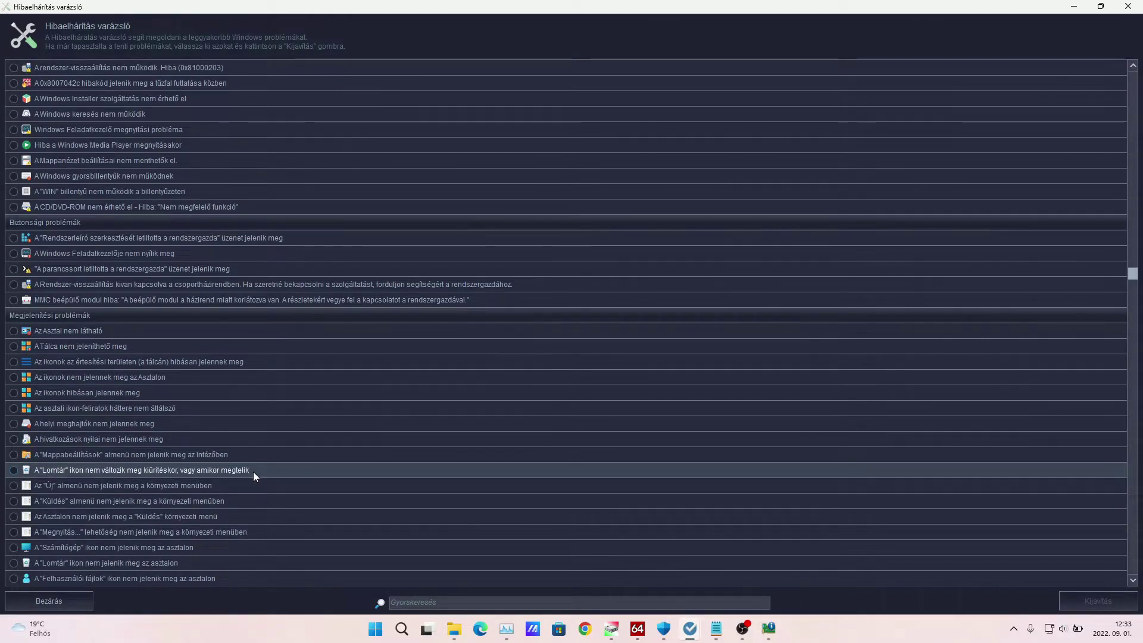
scroll(254, 476, "down", 1)
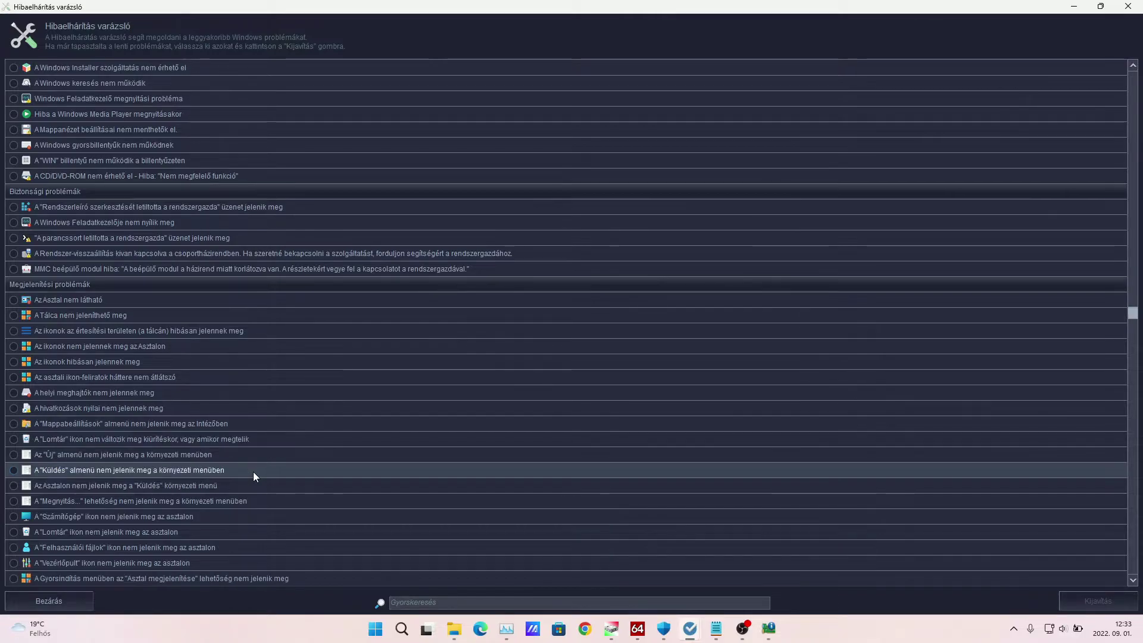
scroll(253, 473, "down", 1)
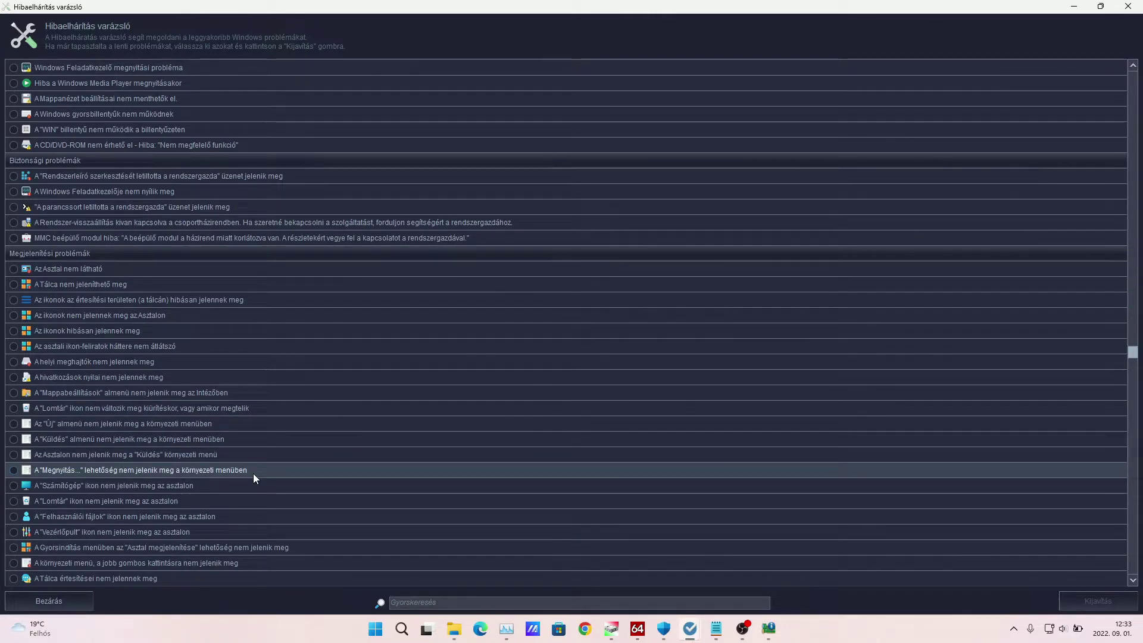
scroll(253, 473, "down", 1)
scroll(253, 473, "down", 1)
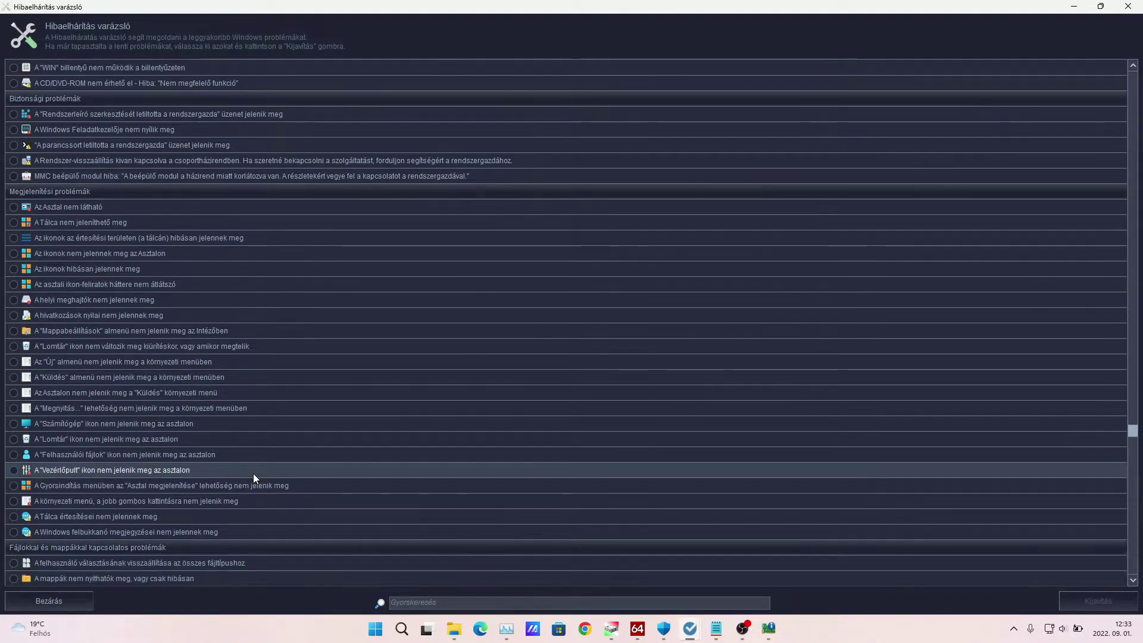
scroll(252, 473, "down", 1)
scroll(252, 473, "down", 1)
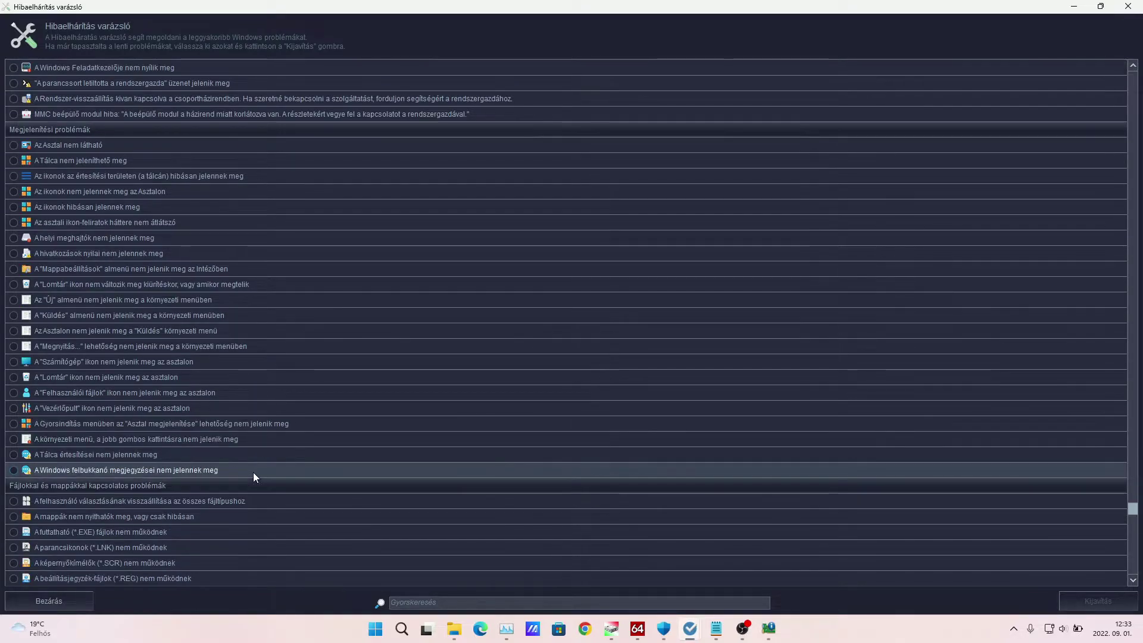
scroll(253, 472, "down", 1)
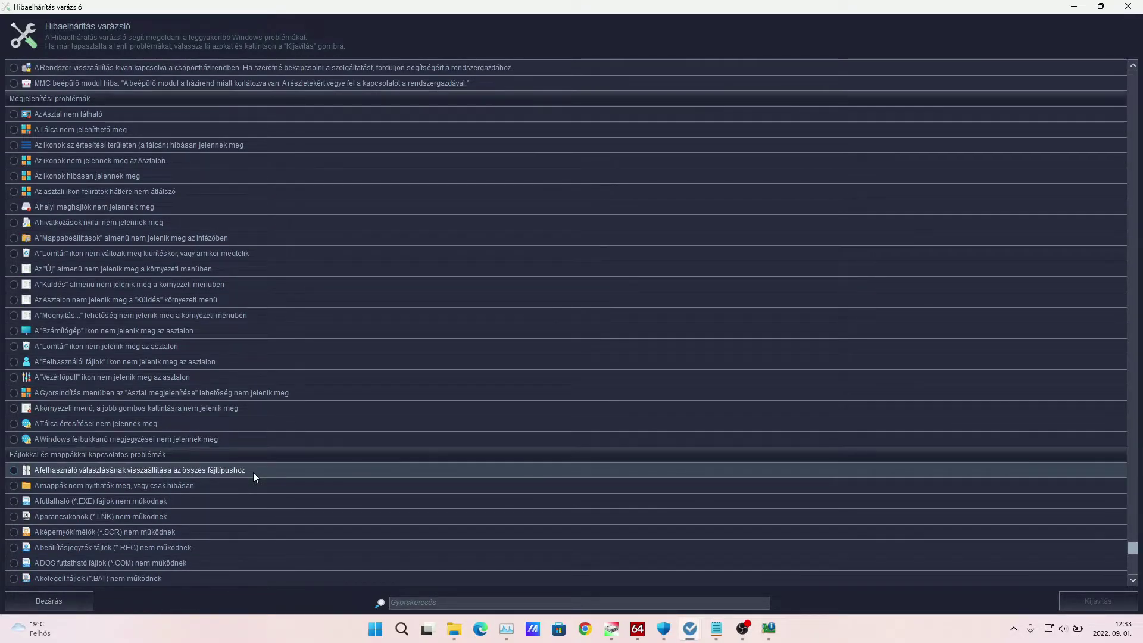
scroll(253, 473, "down", 1)
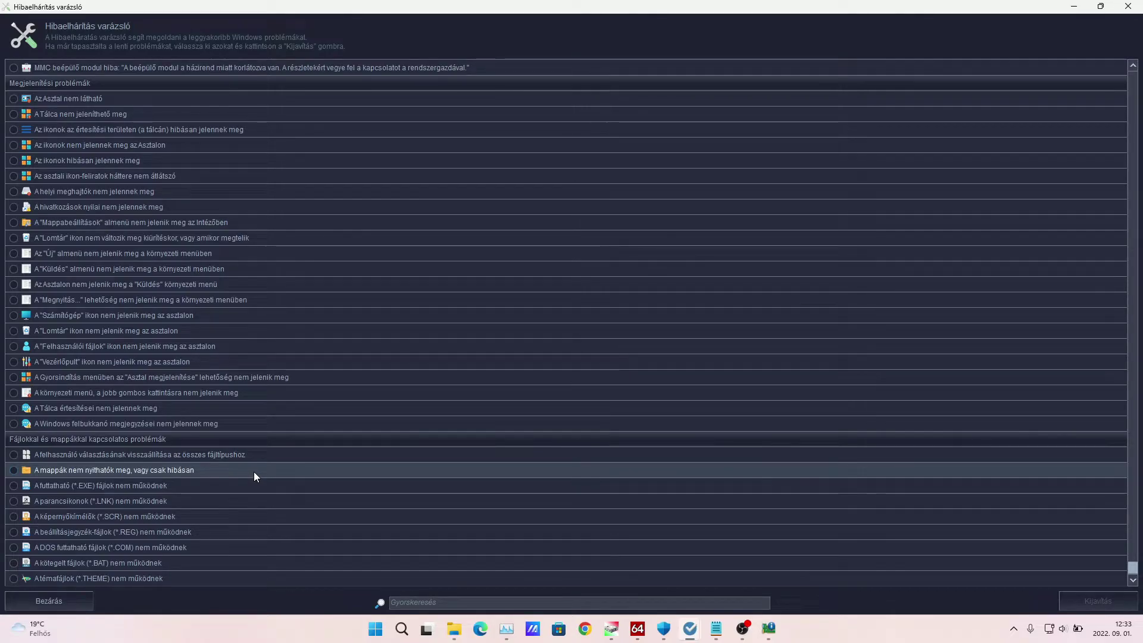
left_click(1127, 6)
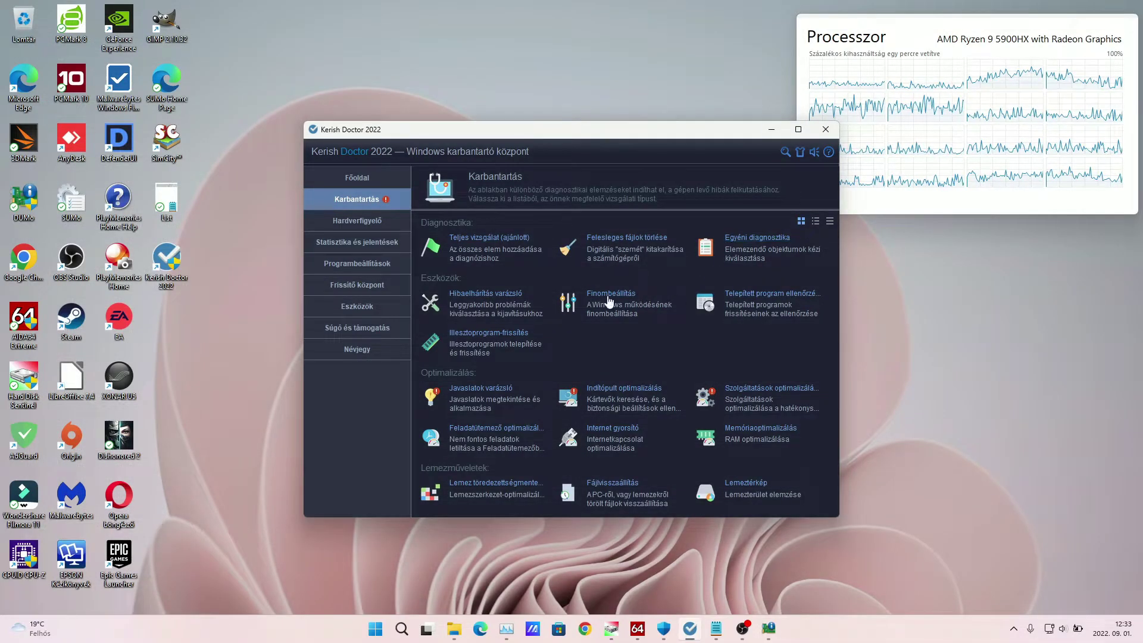
- Look through the Windows fine-tuning options (Finombeállítás) in a maximized window, from appearance to miscellaneous settings, and close it without changes
left_click(607, 294)
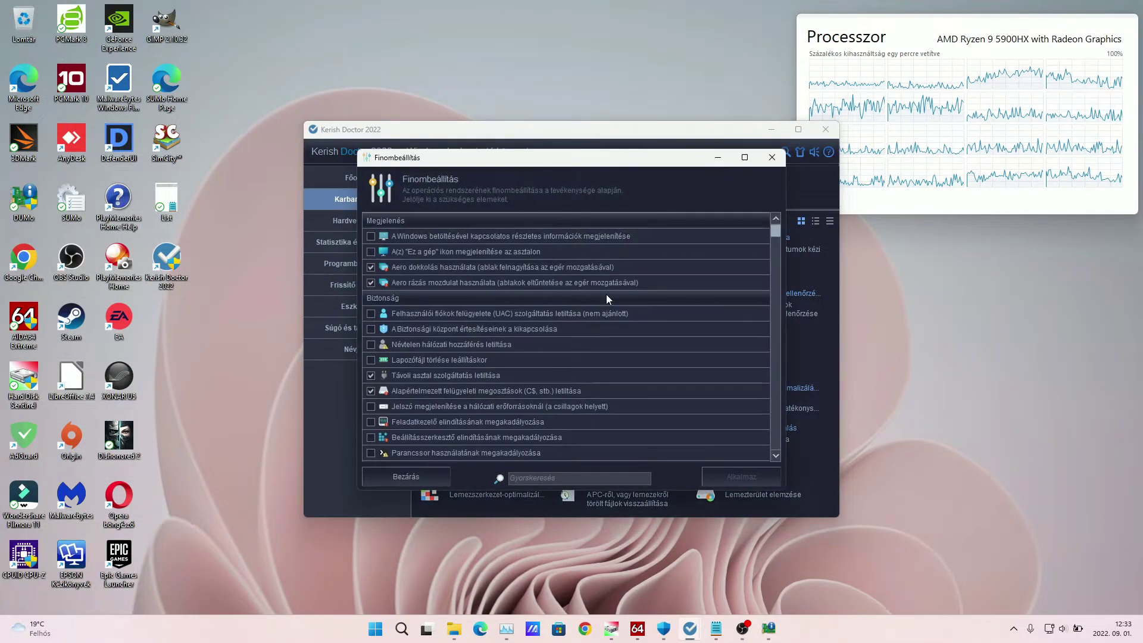
left_click(749, 161)
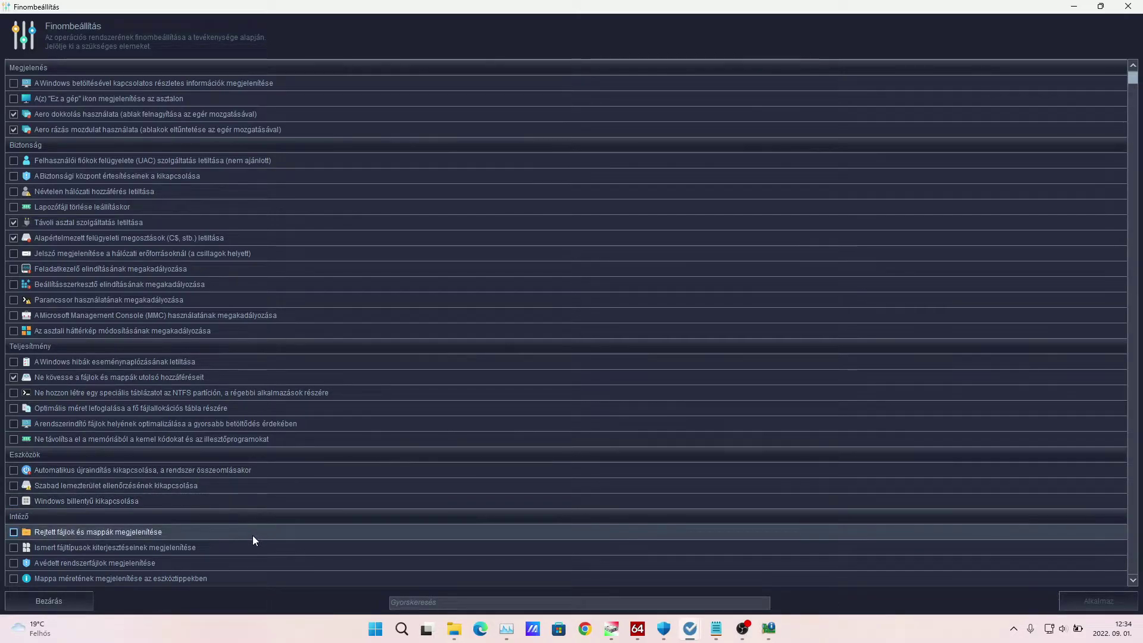
scroll(252, 535, "down", 2)
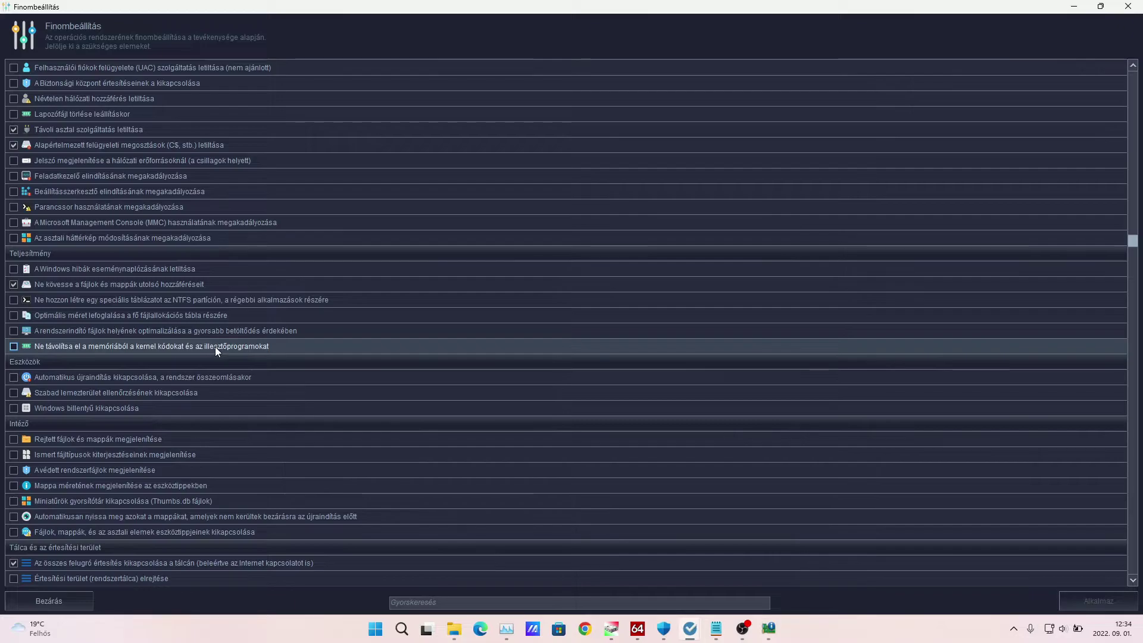
scroll(216, 346, "down", 2)
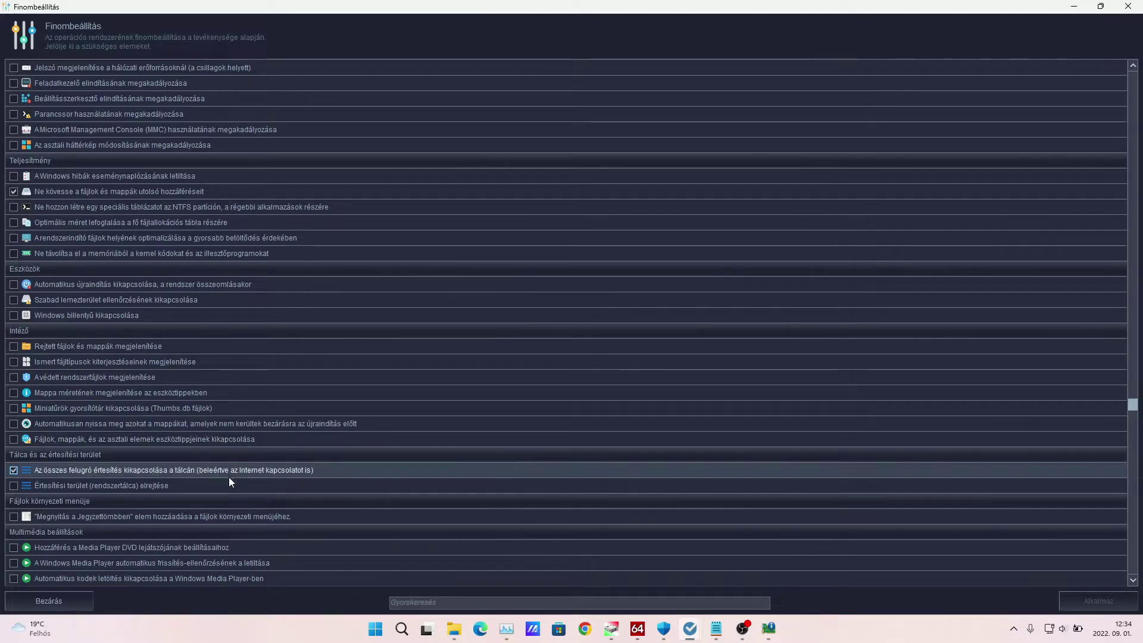
scroll(235, 515, "down", 2)
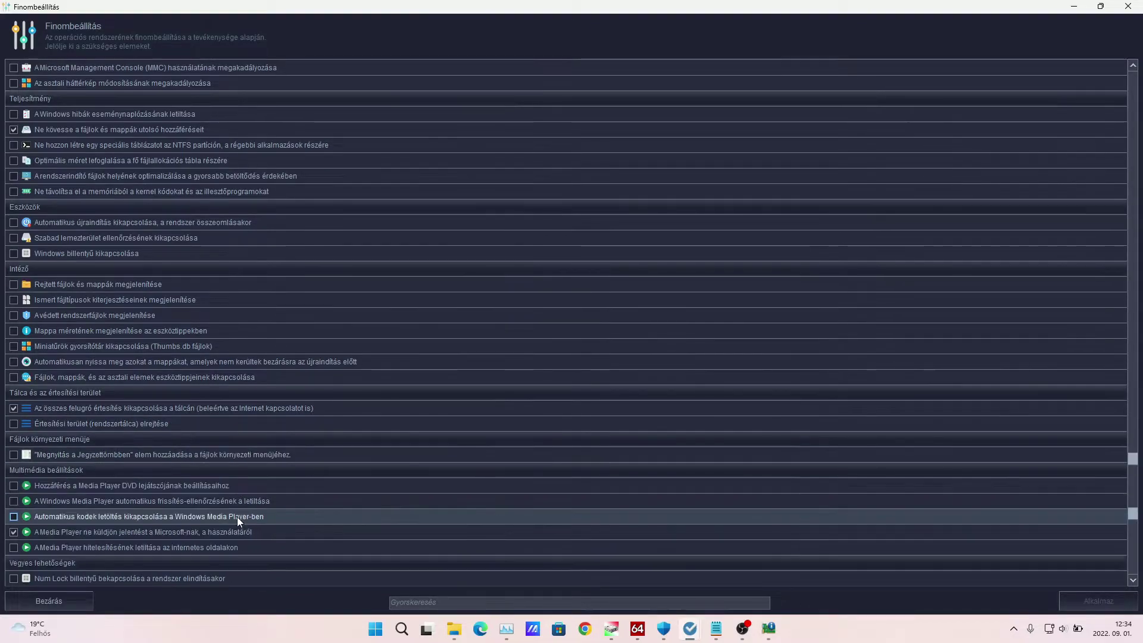
scroll(237, 517, "down", 1)
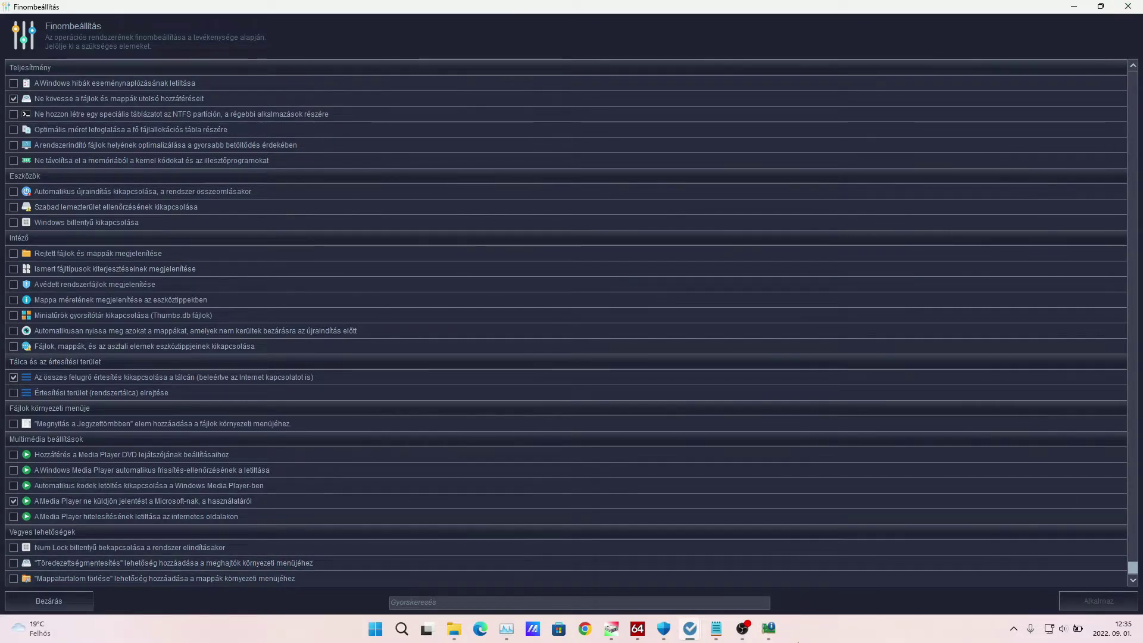
left_click(50, 601)
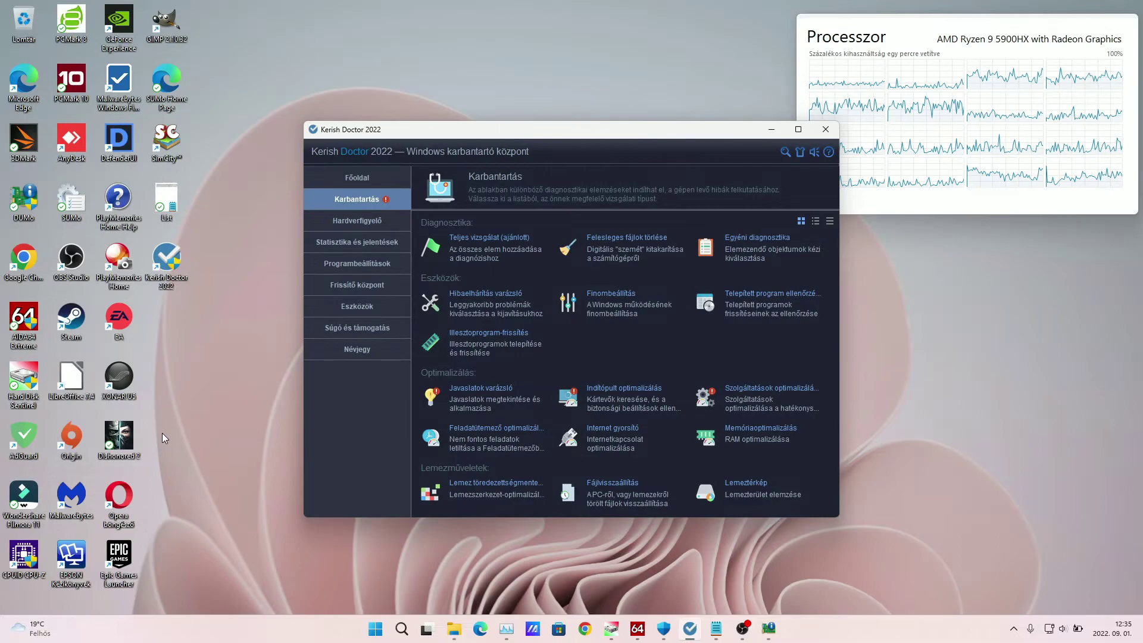
- Review the installed program check (Telepített program ellenőrzése), compare its Hard Disk Sentinel entry with the version in that program's own window, and close the check
left_click(747, 296)
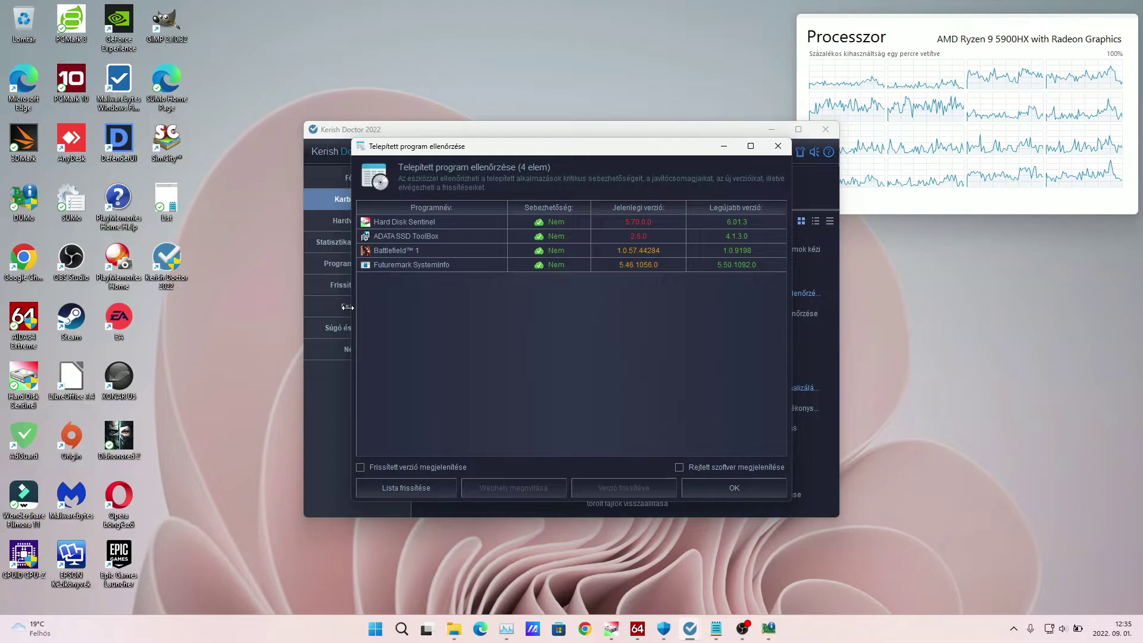
left_click(605, 633)
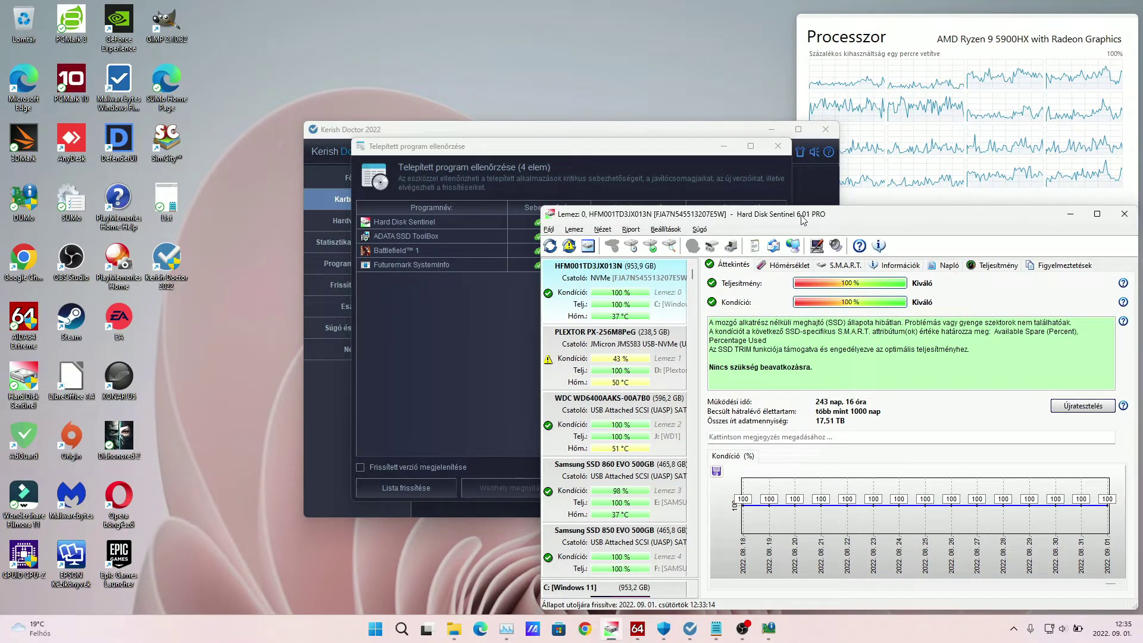
left_click(1070, 215)
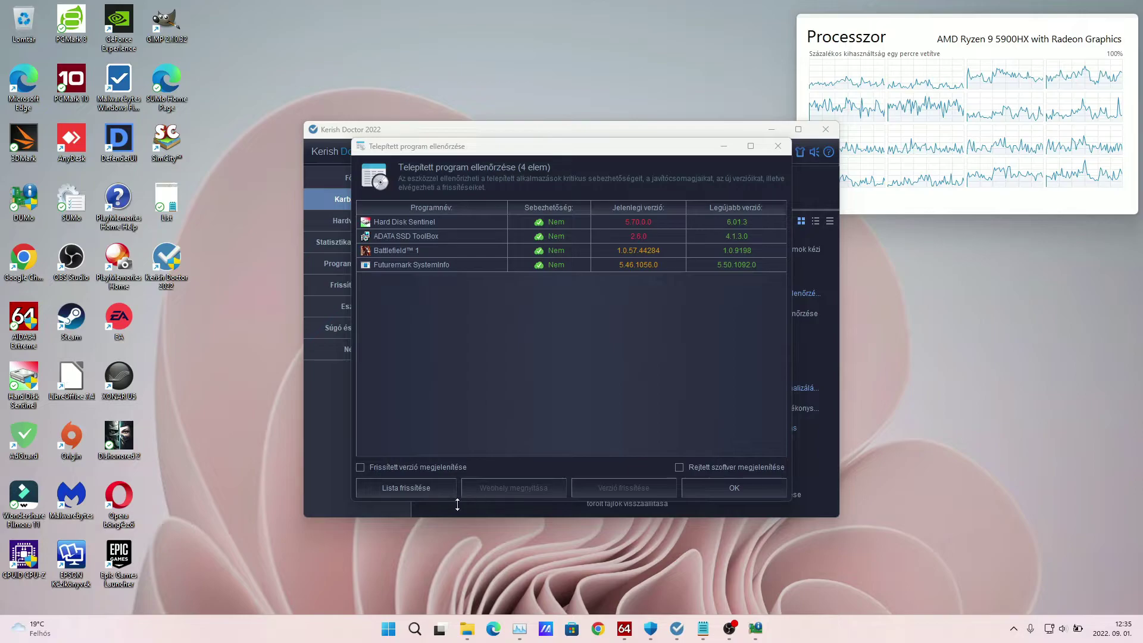
left_click(702, 489)
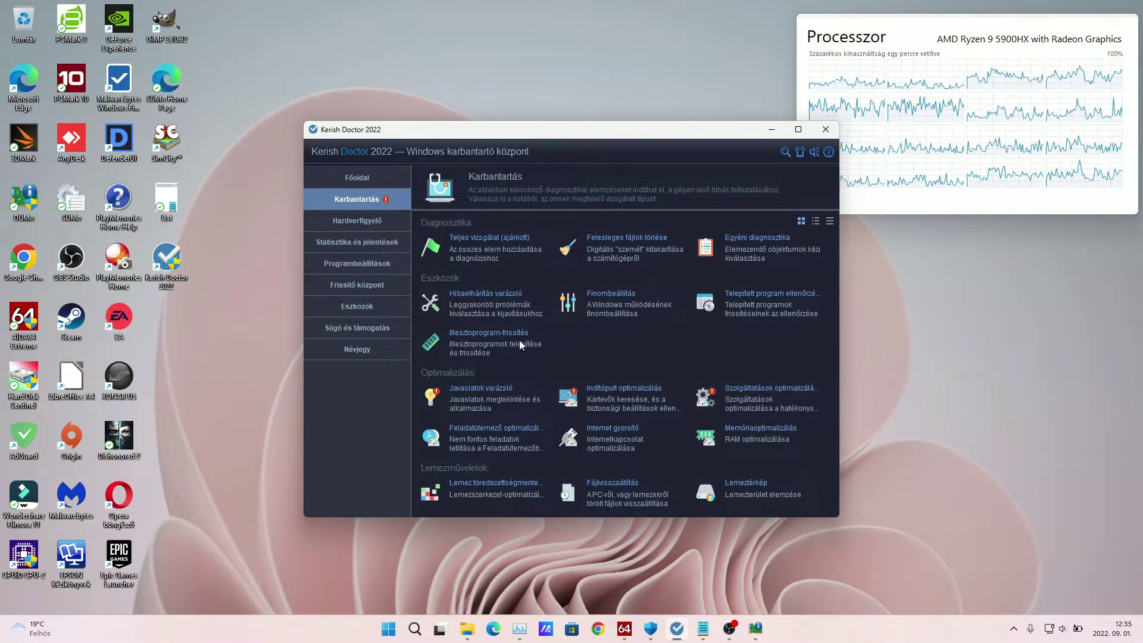
- Try to load the driver update tool (Illesztőprogram-frissítés), check the components in the update center (Frissítő központ) and return to maintenance (Karbantartás)
left_click(502, 342)
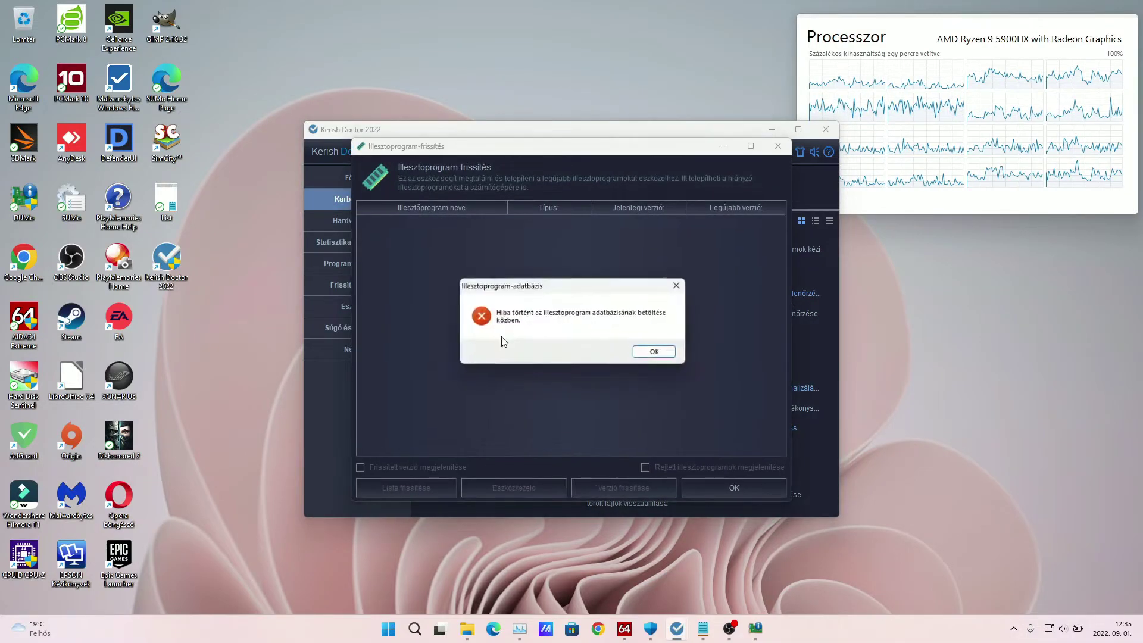
left_click(646, 347)
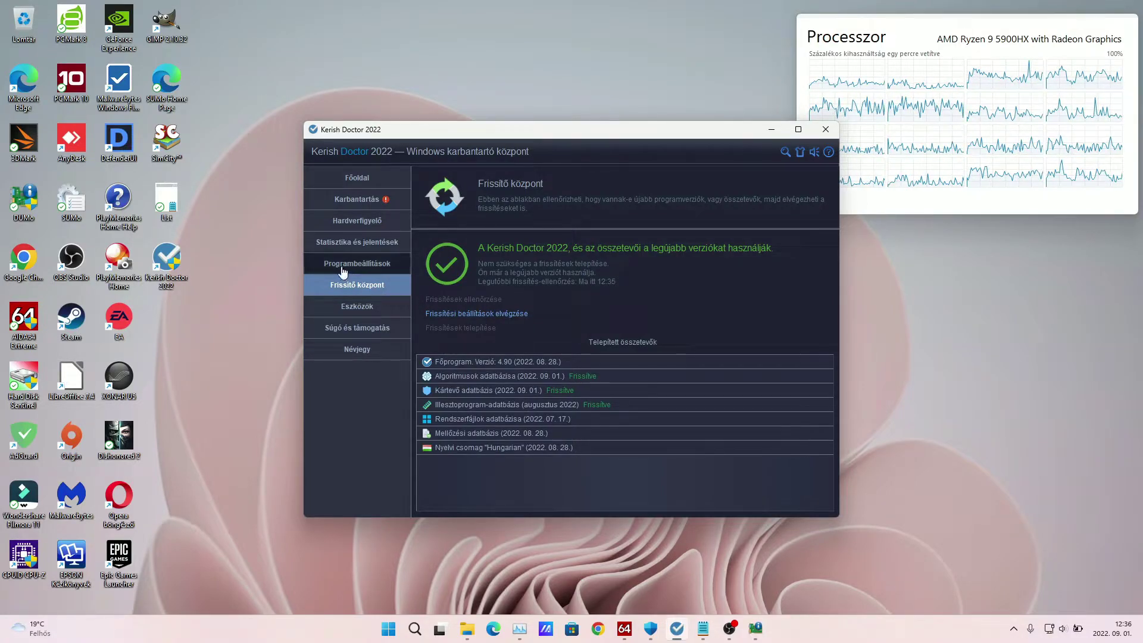
left_click(360, 202)
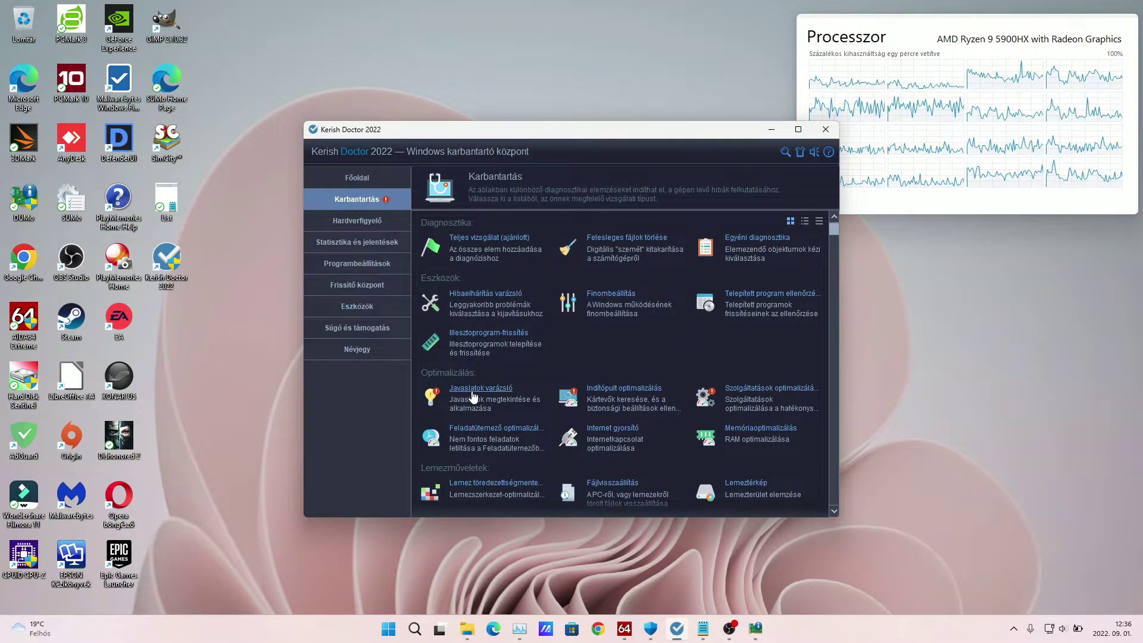
- Run the startup optimization (Indítópult optimalizálás) with only EpicGamesLauncher left selected for removal from startup
left_click(607, 393)
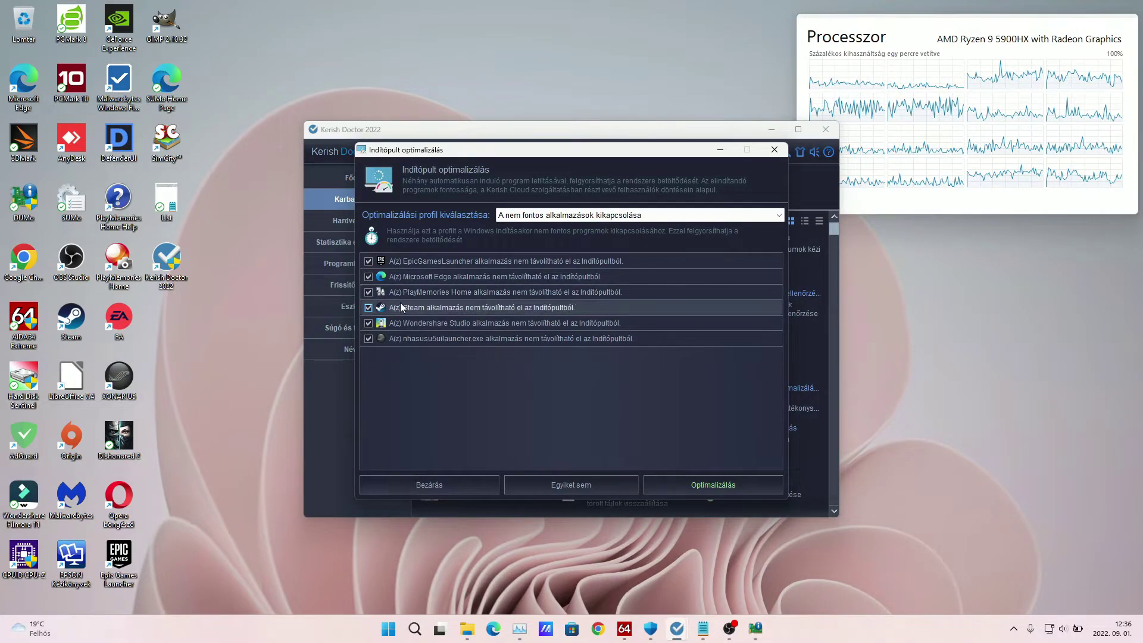
left_click(368, 277)
left_click(368, 293)
left_click(368, 307)
left_click(368, 323)
left_click(367, 338)
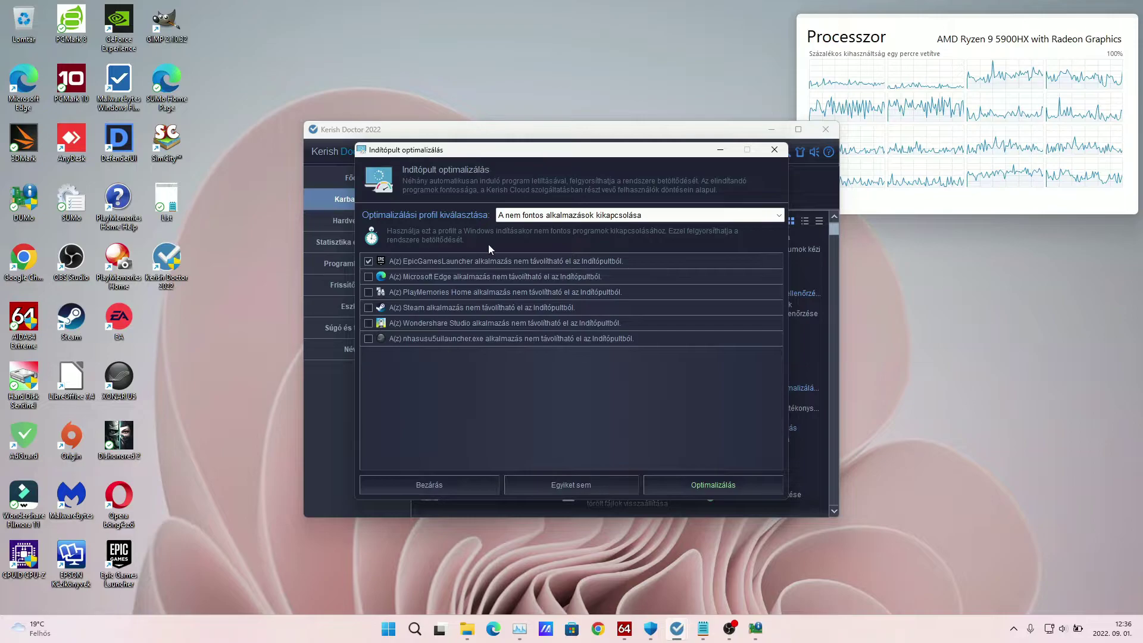
left_click(708, 484)
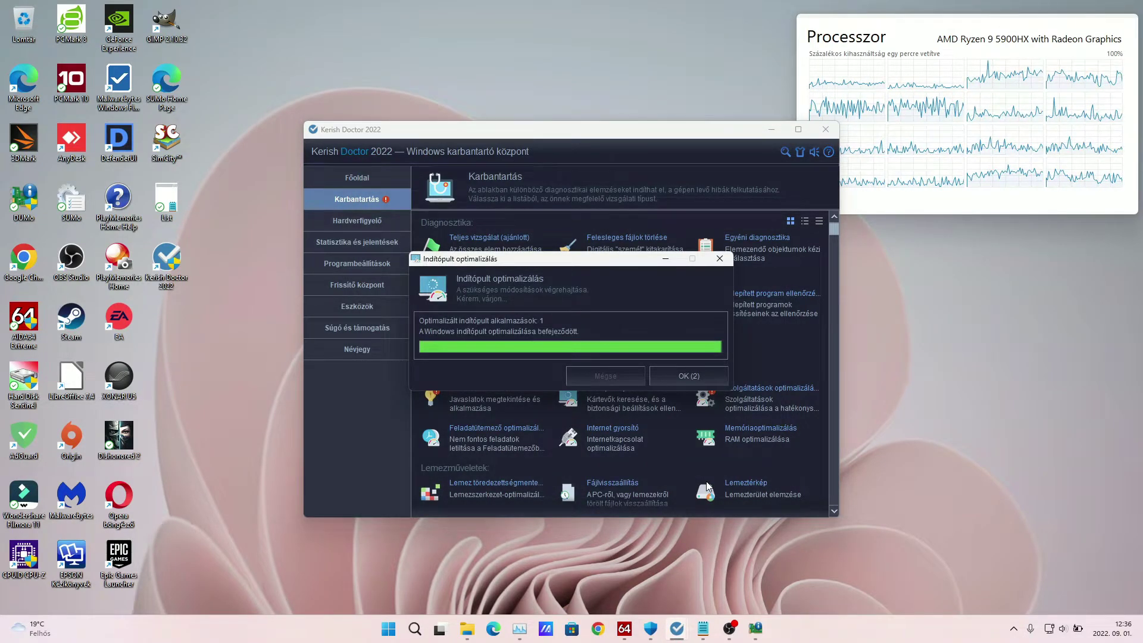
left_click(670, 375)
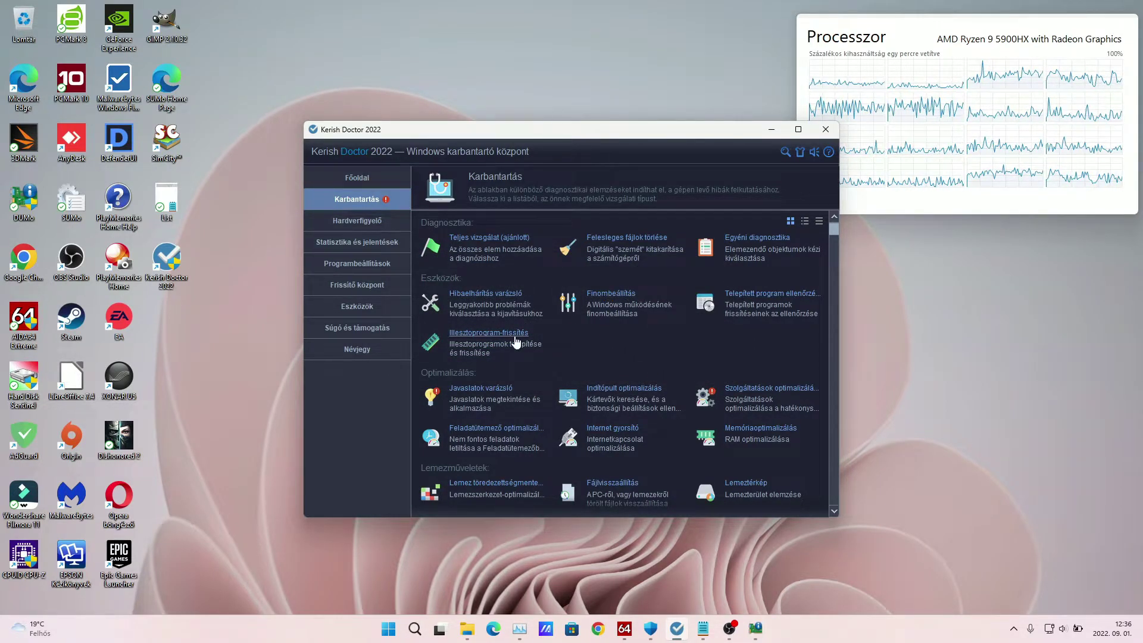
- Review the suggested service optimizations (Szolgáltatások optimalizálása) and Task Scheduler optimizations (Feladatütemező optimalizálása), and close both tools without applying anything
left_click(746, 389)
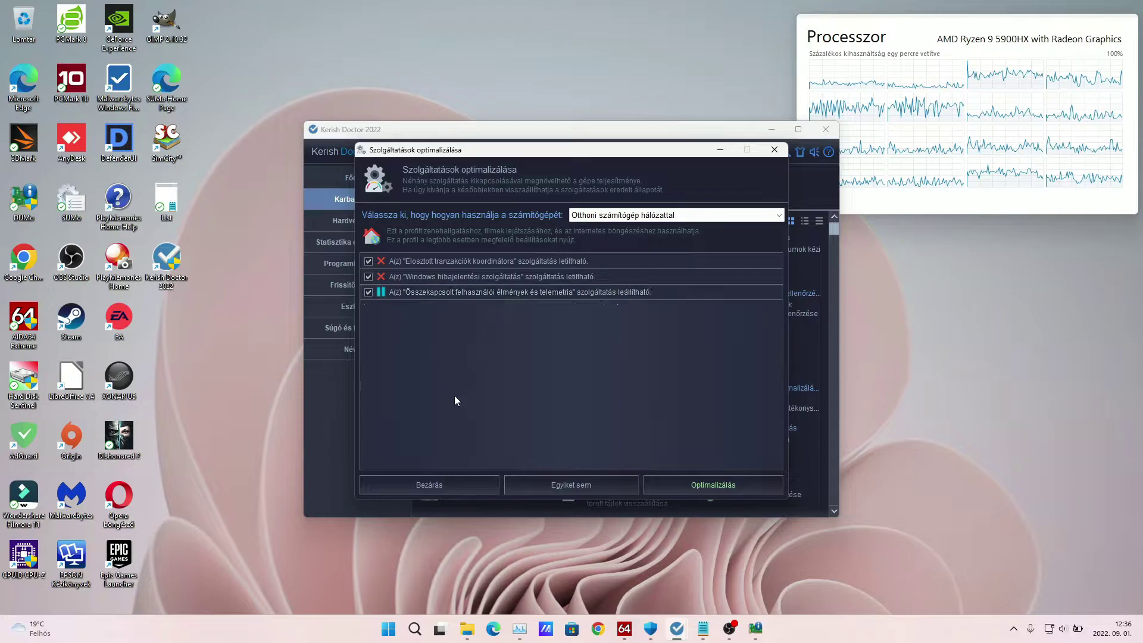
left_click(459, 482)
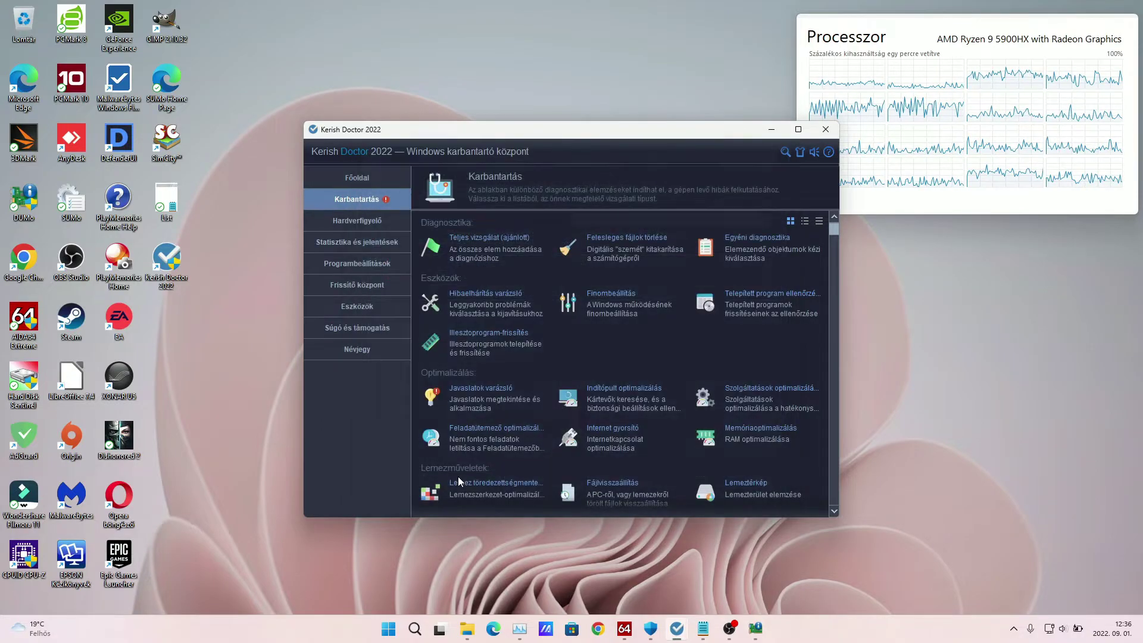
left_click(467, 435)
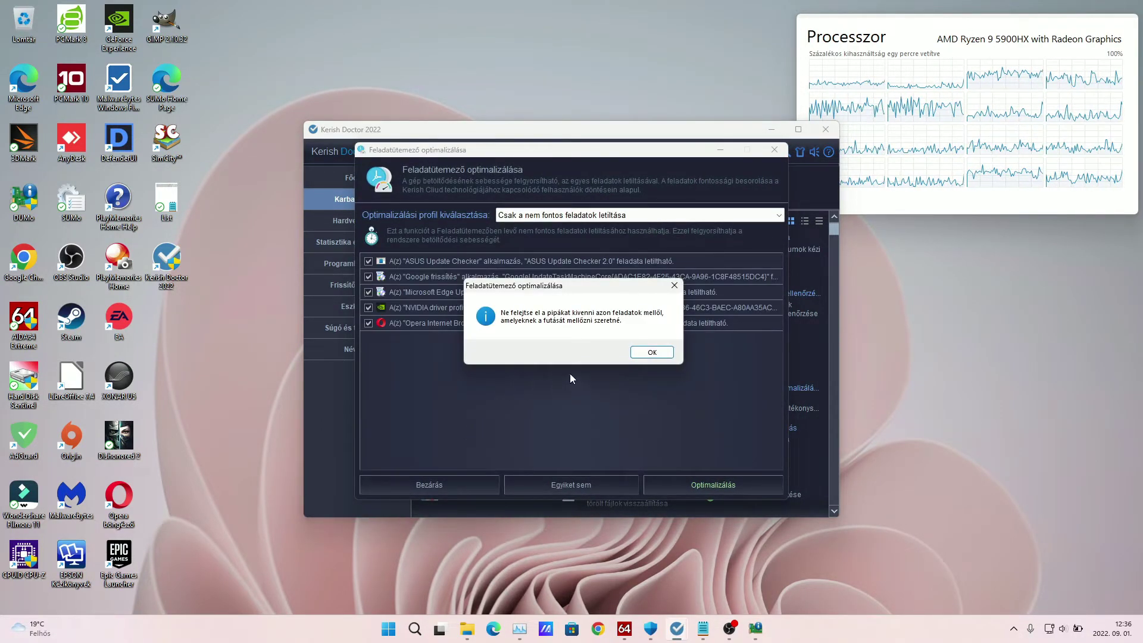
left_click(650, 354)
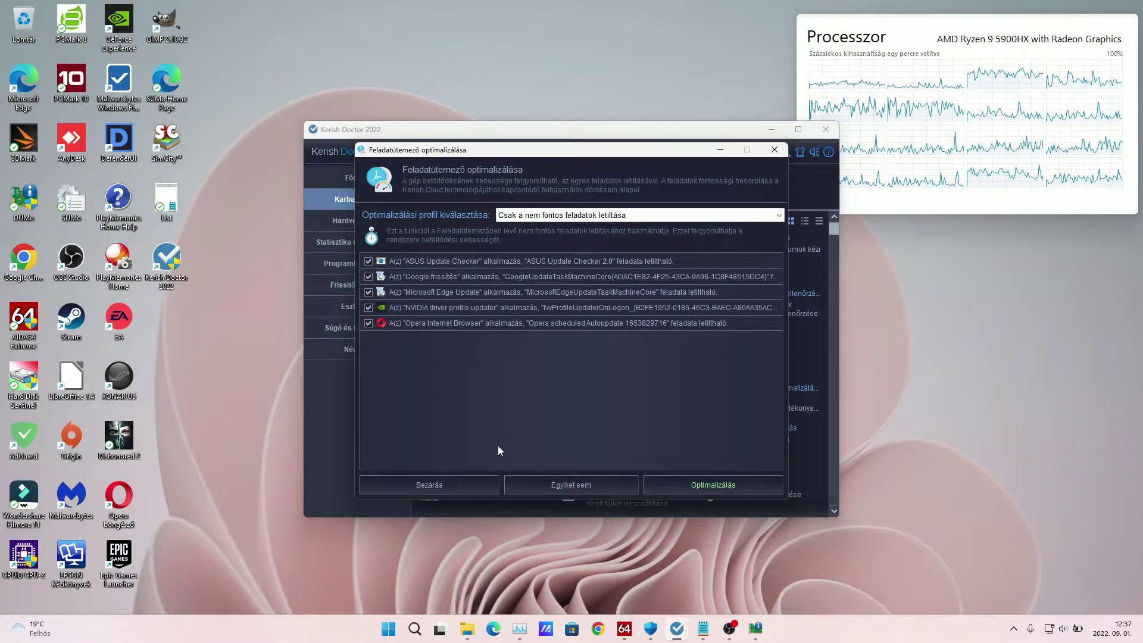
left_click(466, 482)
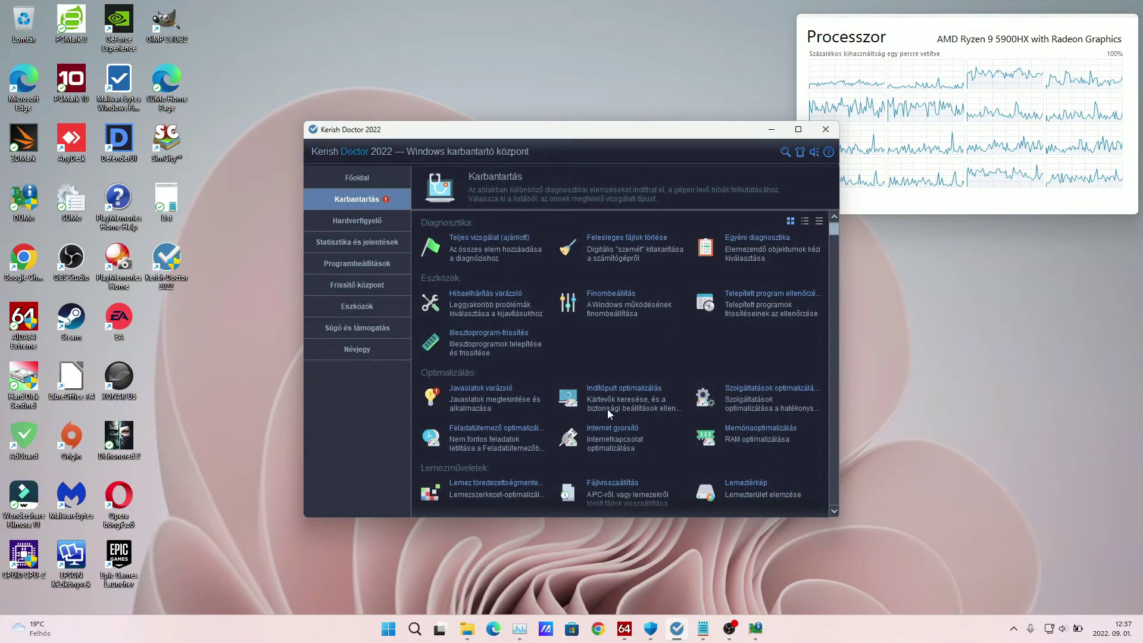
left_click(496, 428)
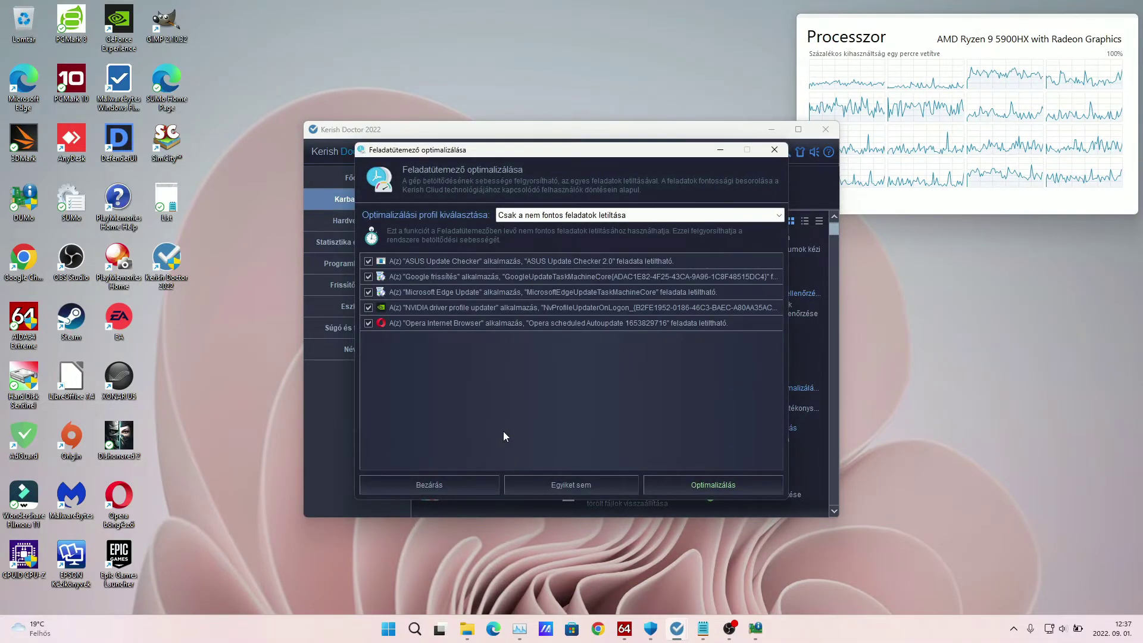
left_click(773, 149)
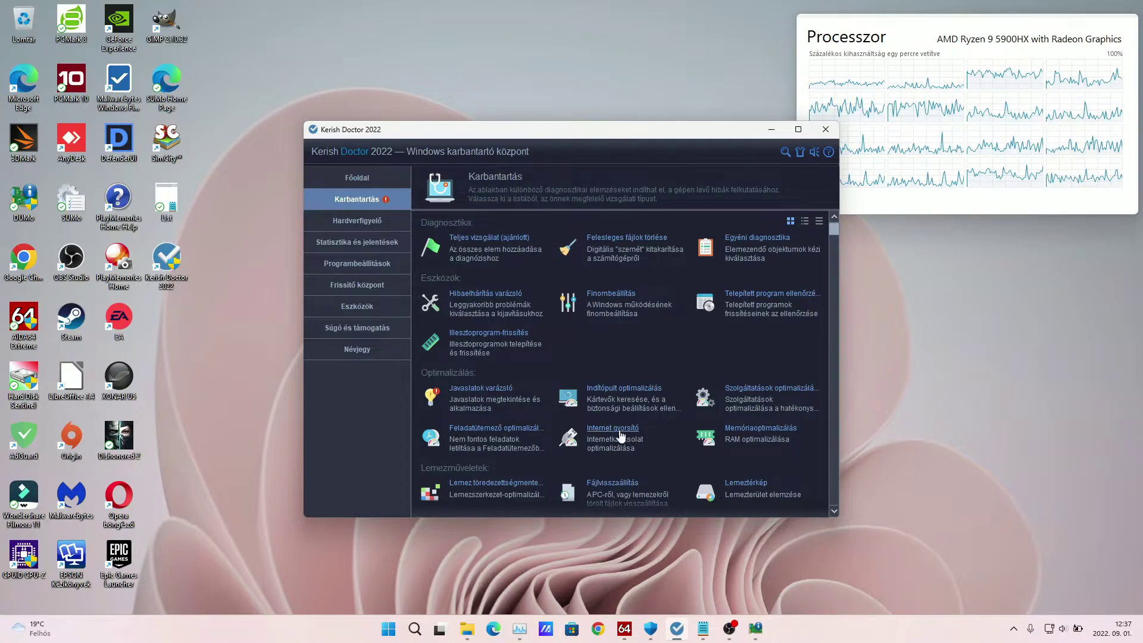
- Look at the internet accelerator (Internet gyorsító) and memory optimization (Memóriaoptimalizálás) tools, and close both without changes
left_click(619, 432)
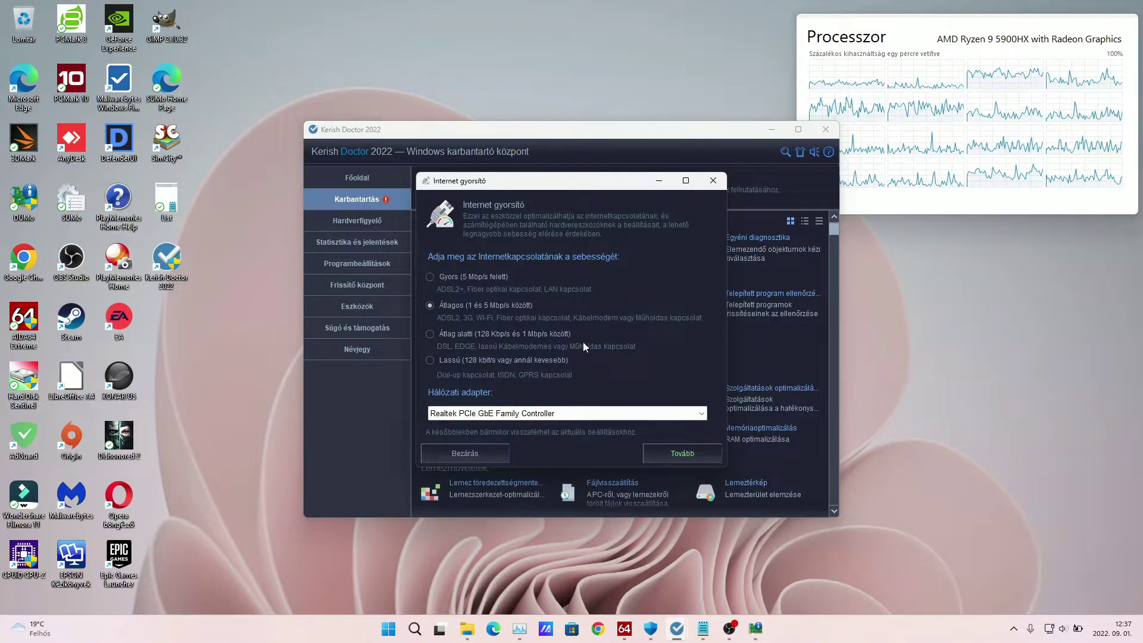
left_click(713, 181)
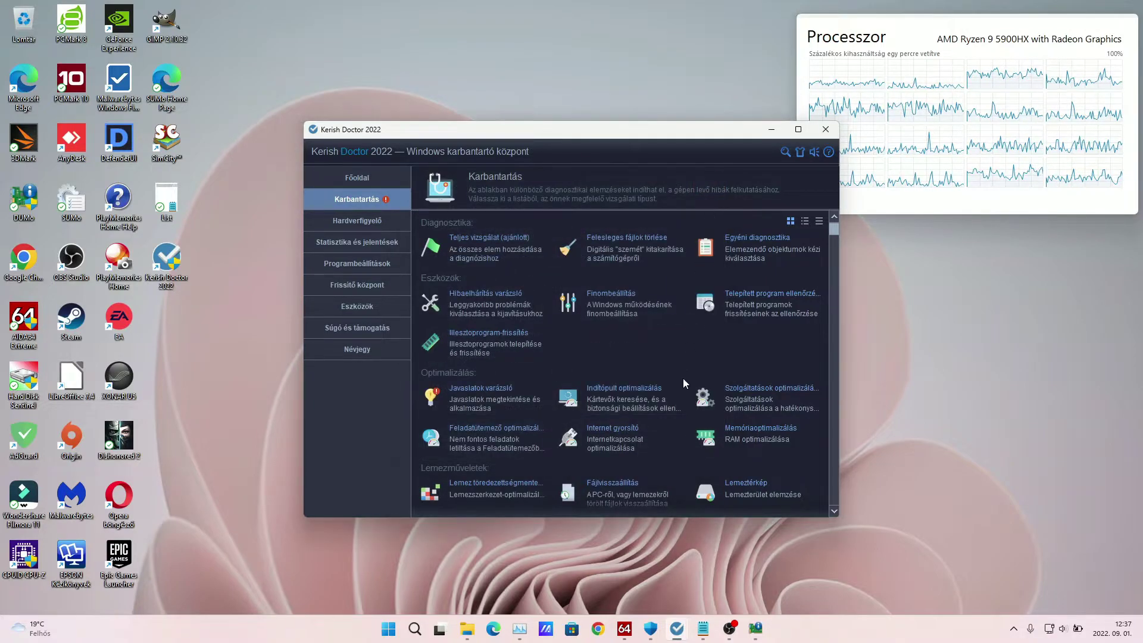
left_click(736, 428)
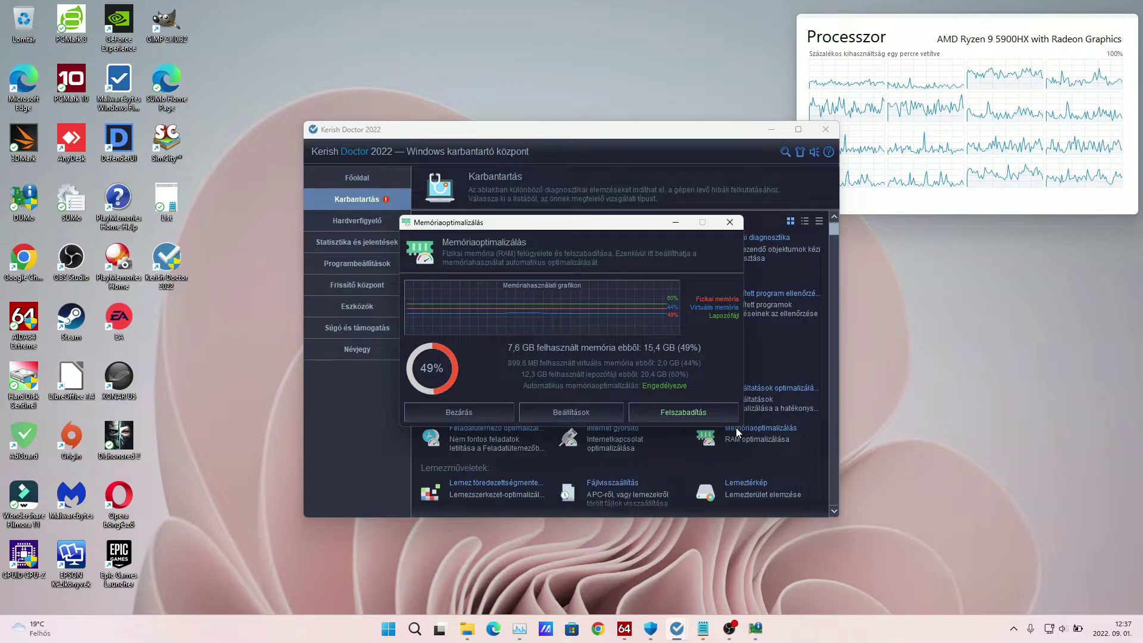
left_click(728, 223)
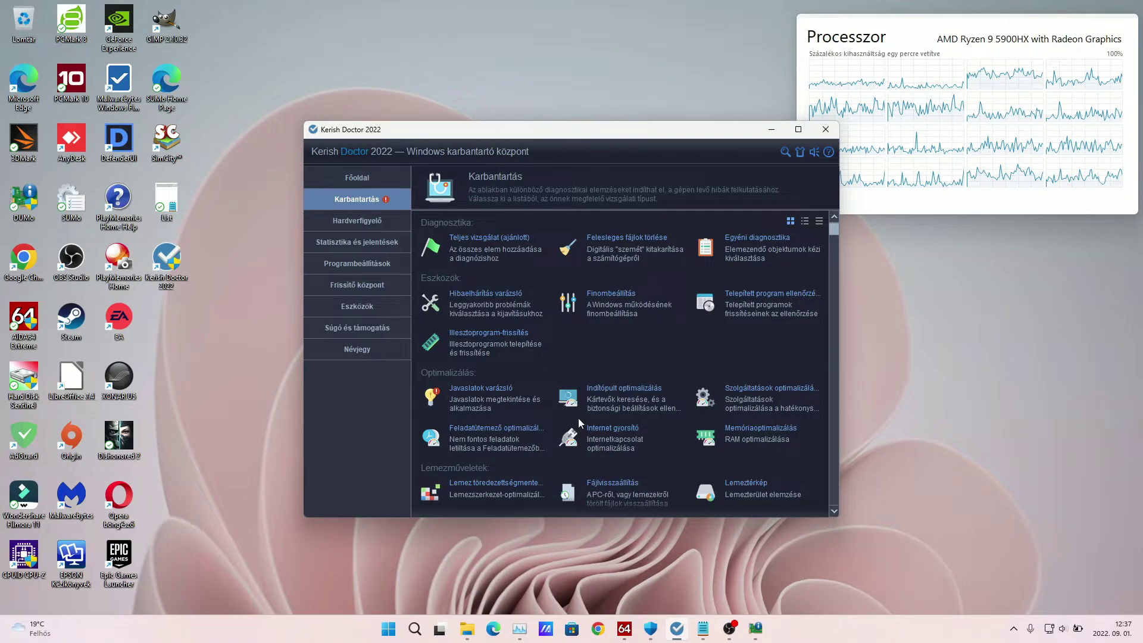
- Check the drive list in the disk defragmenter (Lemez töredezettségmentesítő), start analyzing Windows 11 (C:) and decline to continue on the SSD
scroll(577, 418, "down", 1)
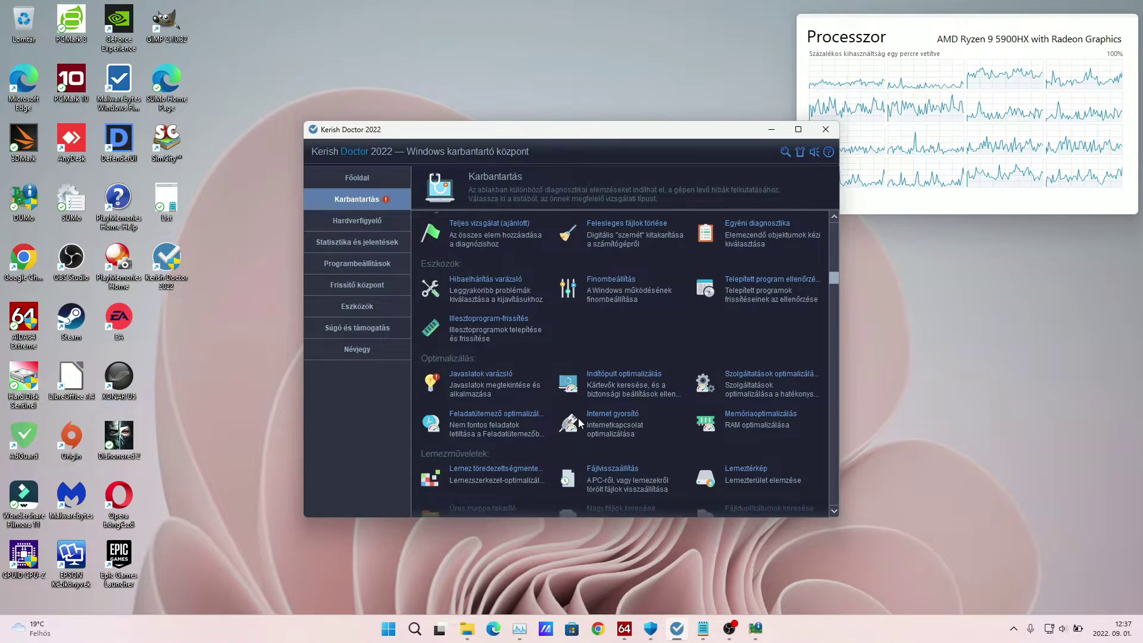
left_click(497, 472)
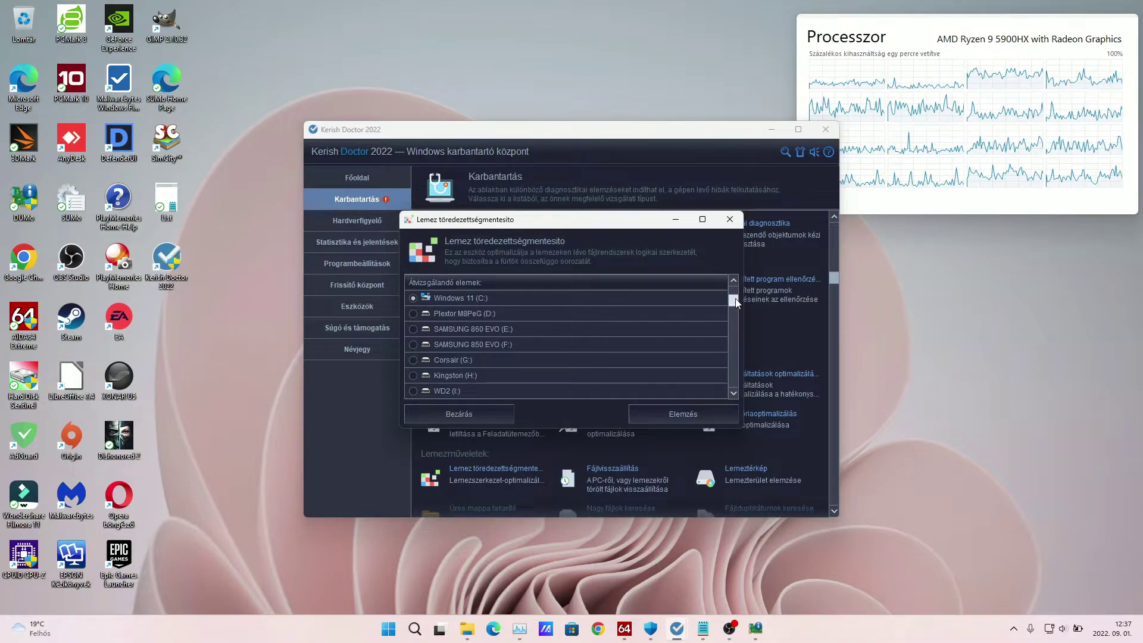
left_click_drag(736, 302, 731, 398)
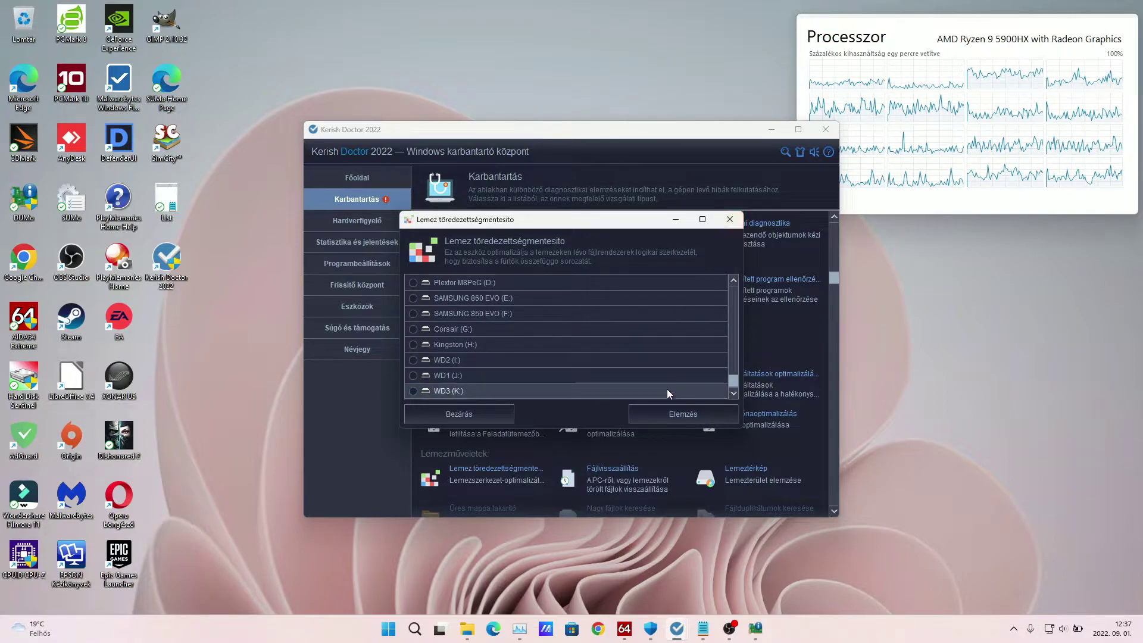
left_click(637, 411)
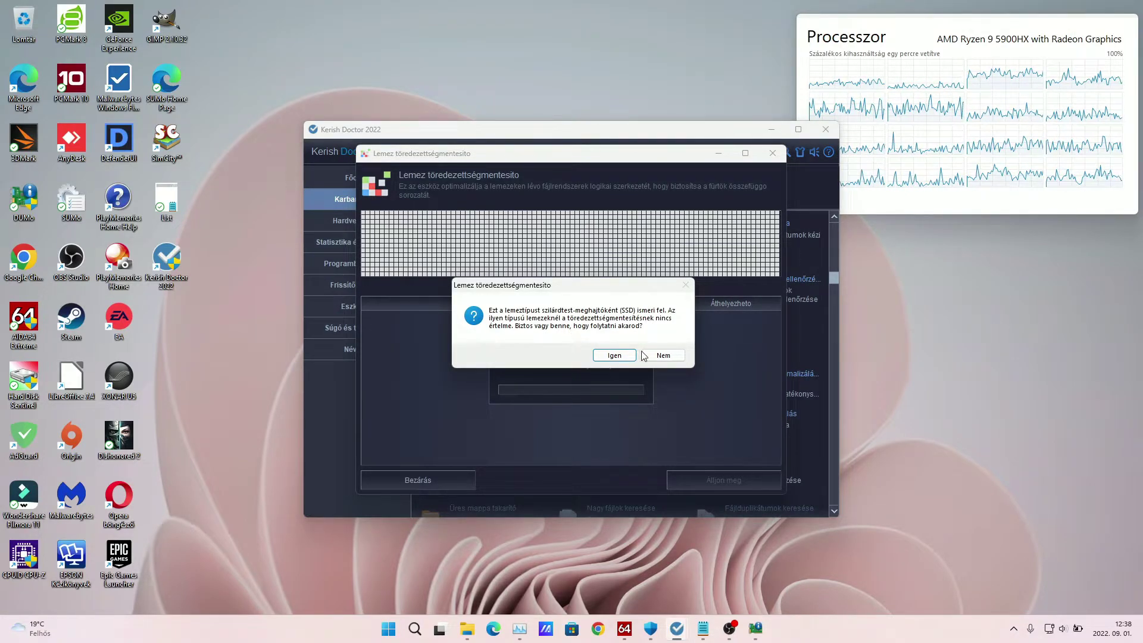
left_click(661, 355)
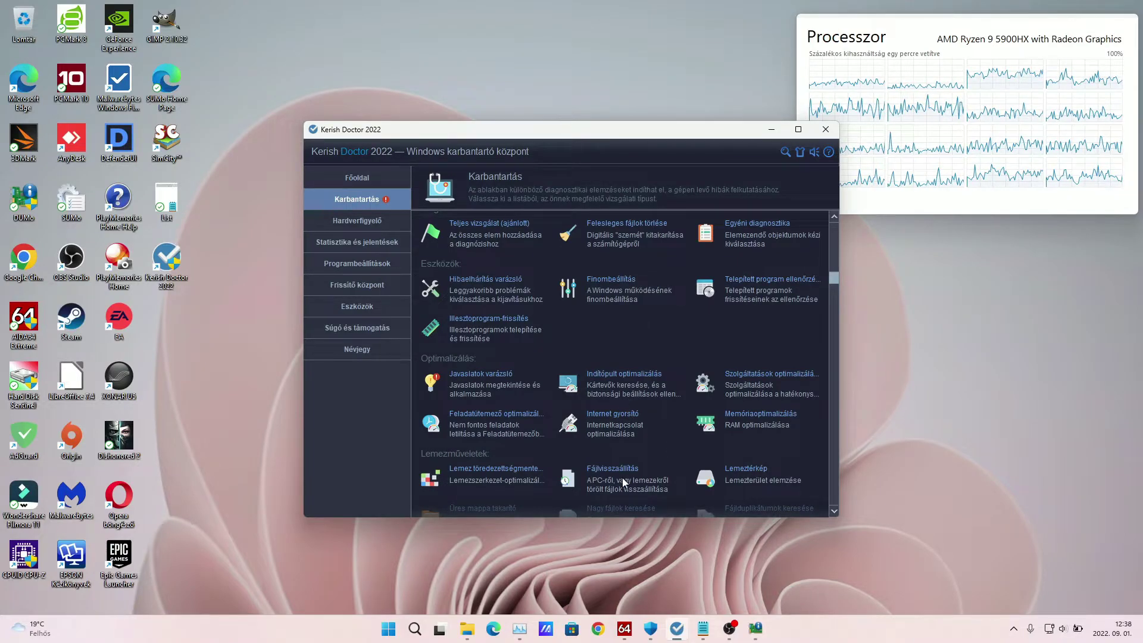
- Review the drives and file types offered by the file recovery tool (Fájlvisszaállítás), and close it without scanning
scroll(622, 462, "down", 1)
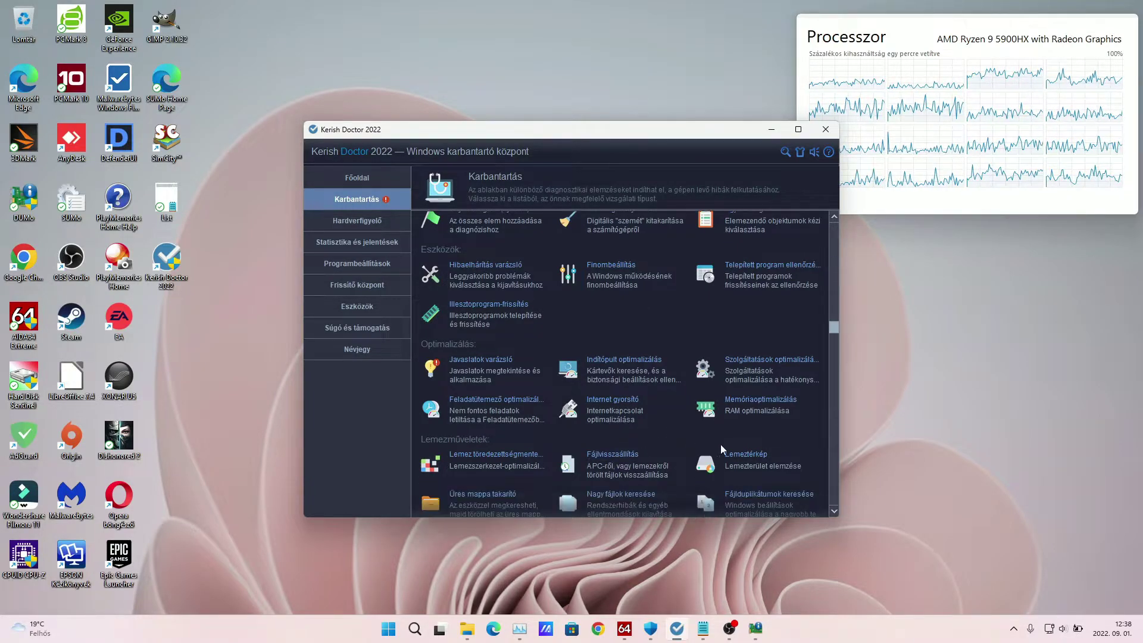
left_click(623, 458)
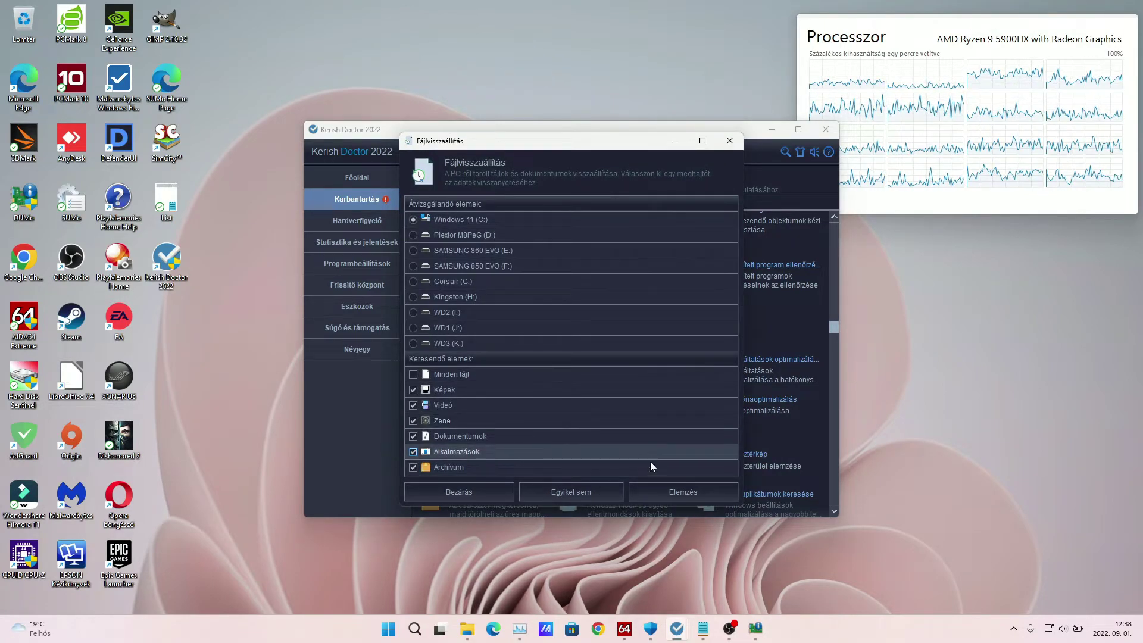
left_click(485, 493)
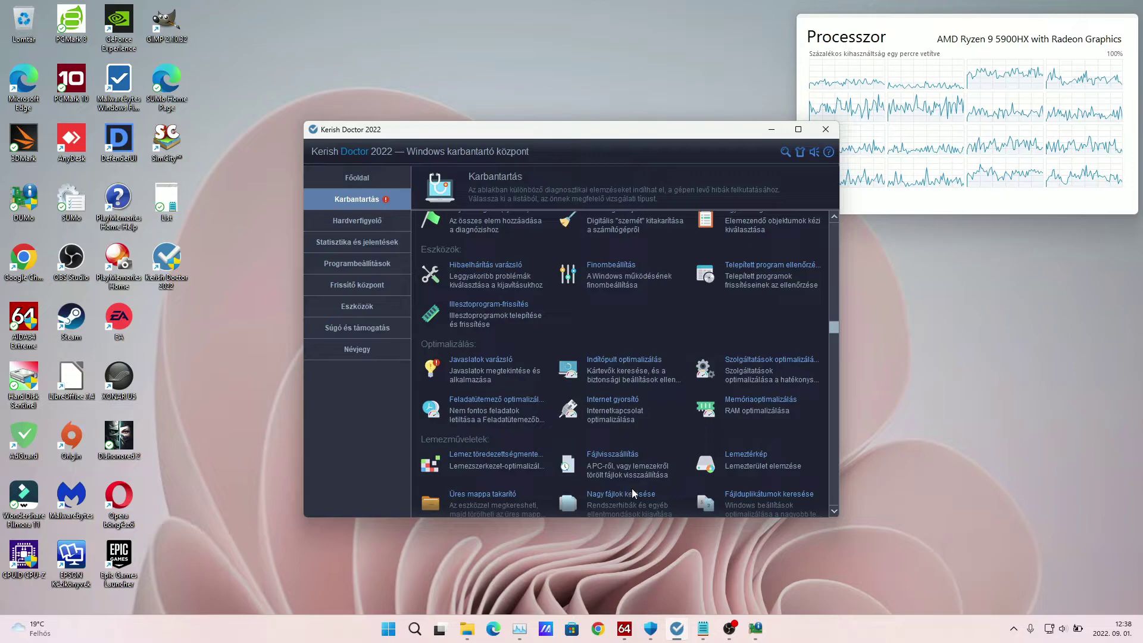
- Run the disk map (Lemeztérkép) analysis of Windows 11 (C:) while monitoring the C: disk's activity in Task Manager, moved clear of the scan
left_click(741, 455)
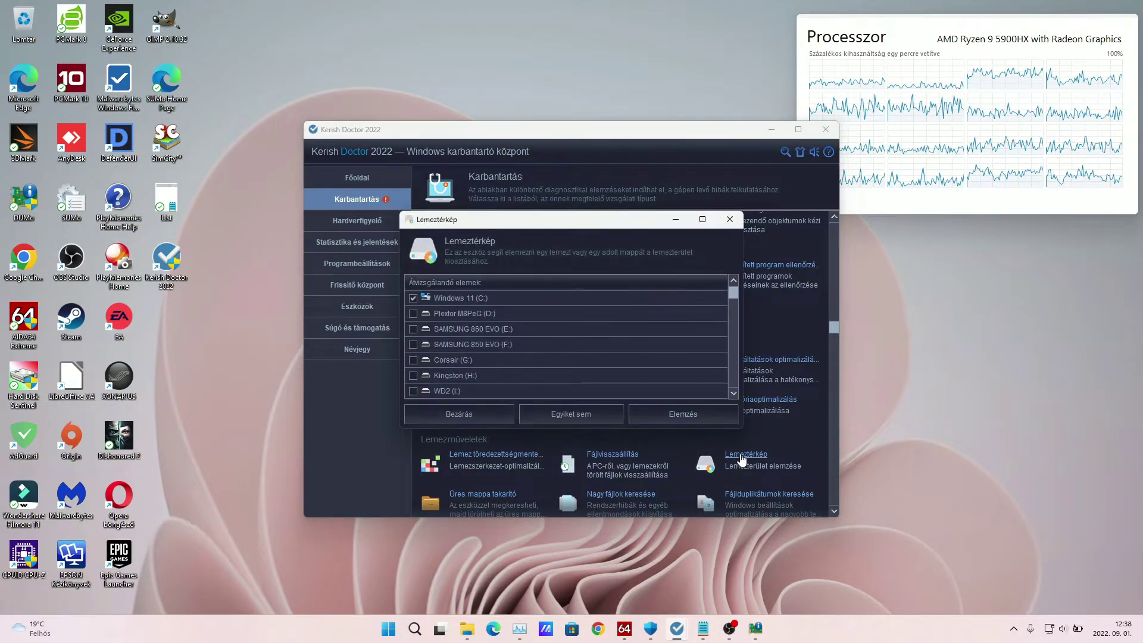
left_click(656, 417)
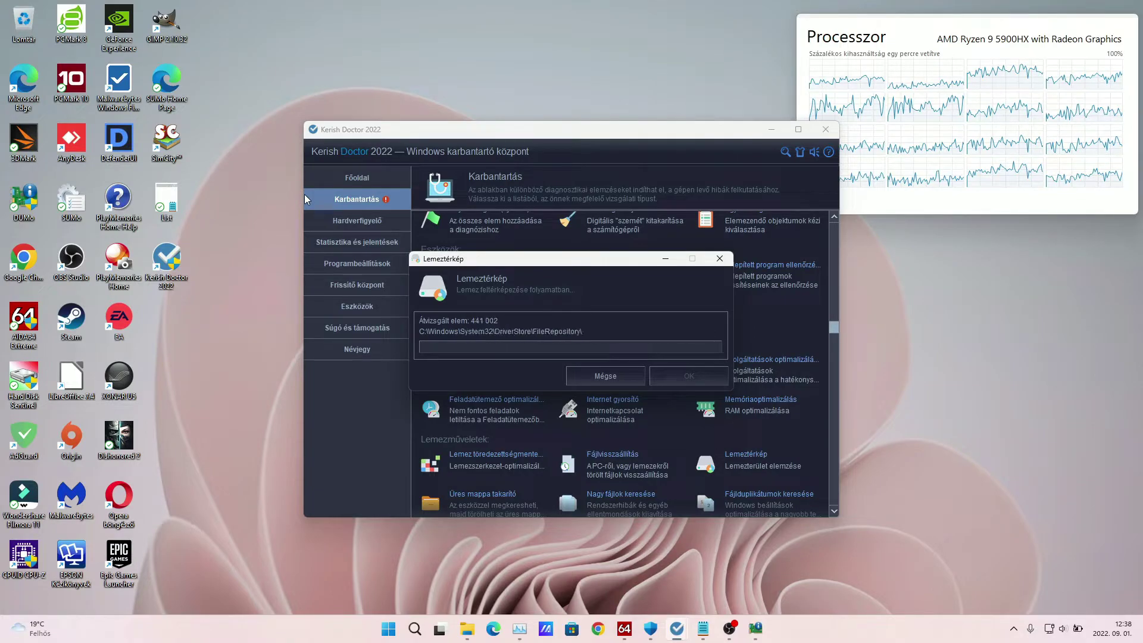
double_click(883, 151)
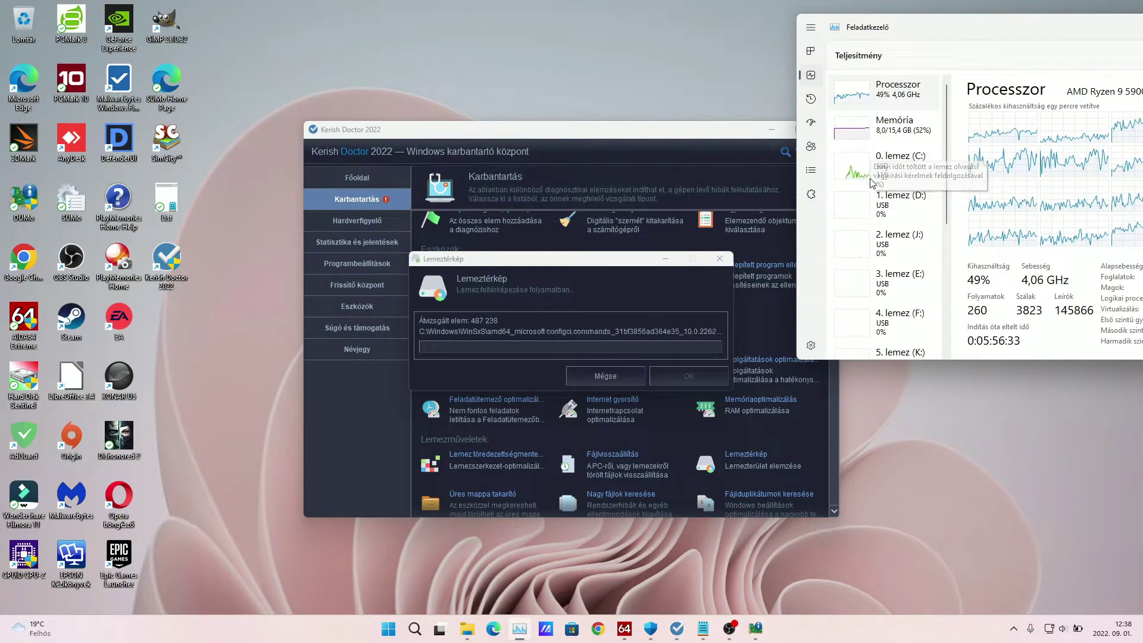
left_click(872, 173)
left_click_drag(950, 27, 150, 278)
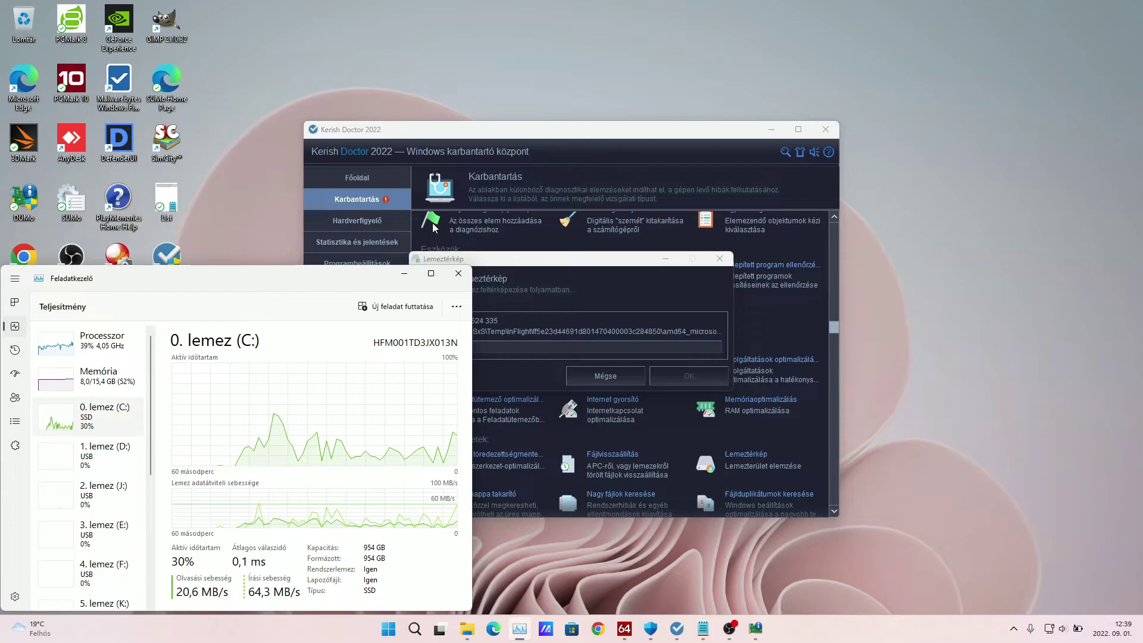
left_click(527, 267)
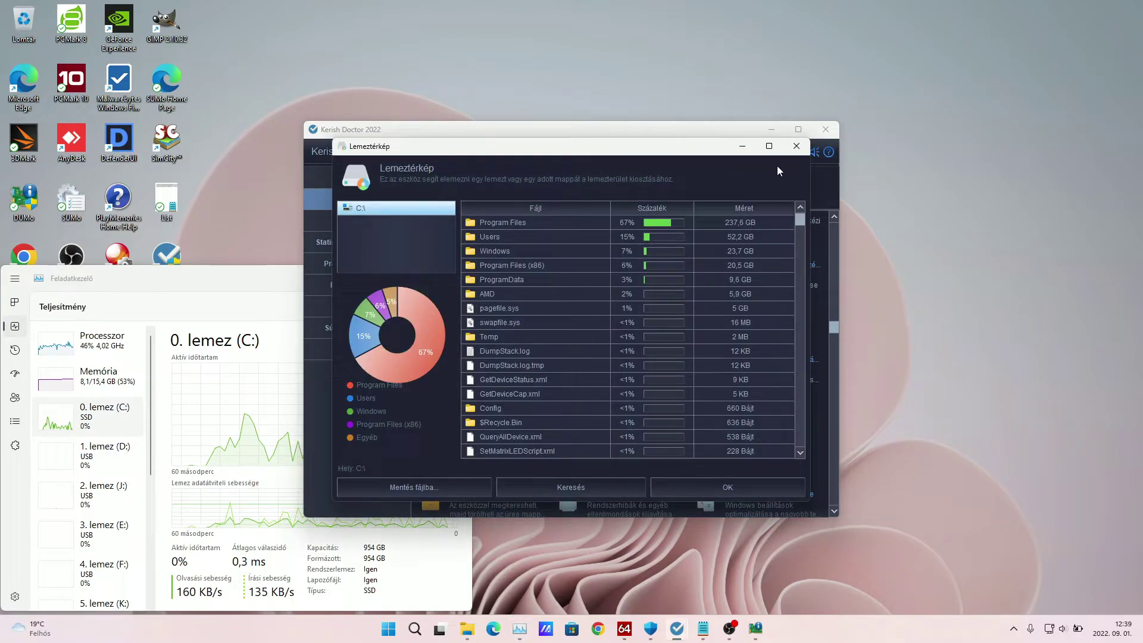
- Examine the C: disk map in a maximized window, browsing into Program Files and EA Games, and close the map
left_click(768, 145)
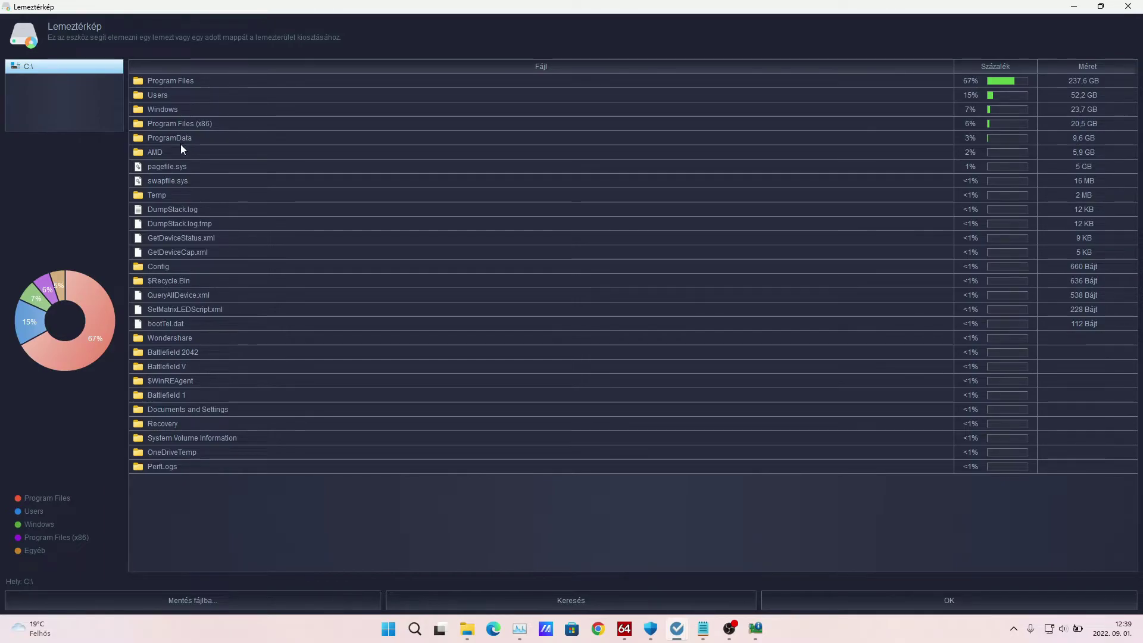
double_click(173, 80)
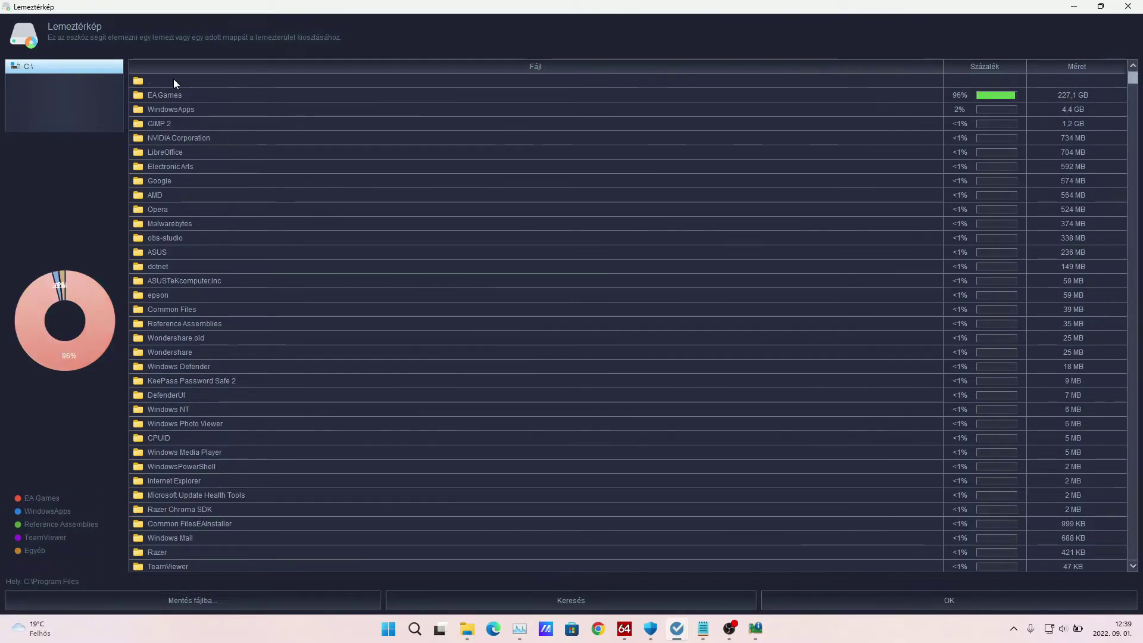
double_click(171, 97)
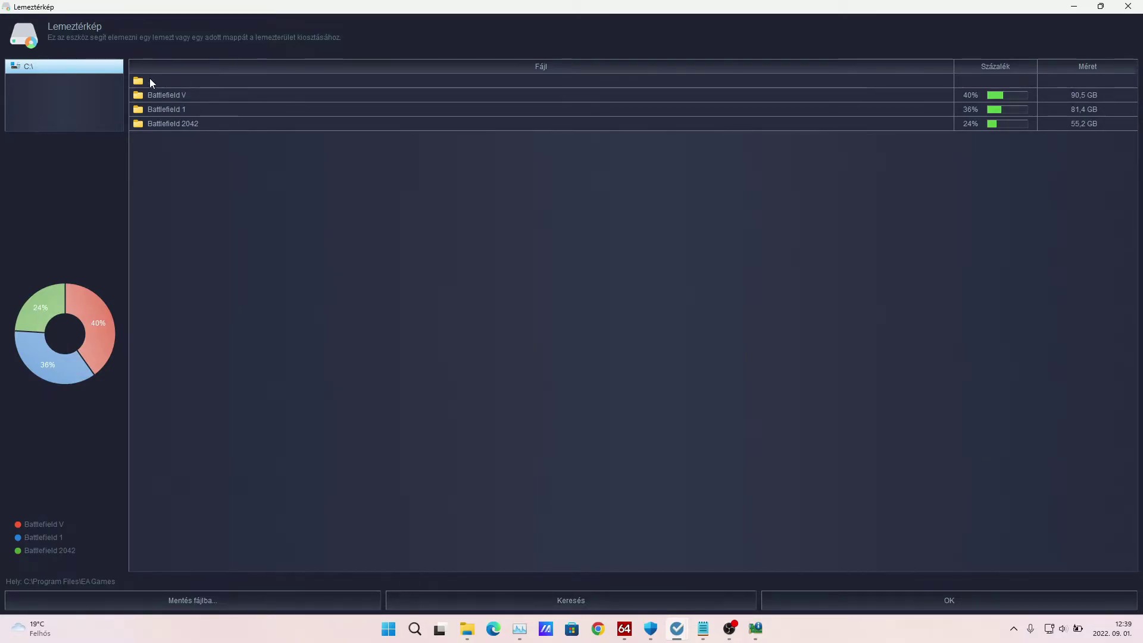
double_click(151, 81)
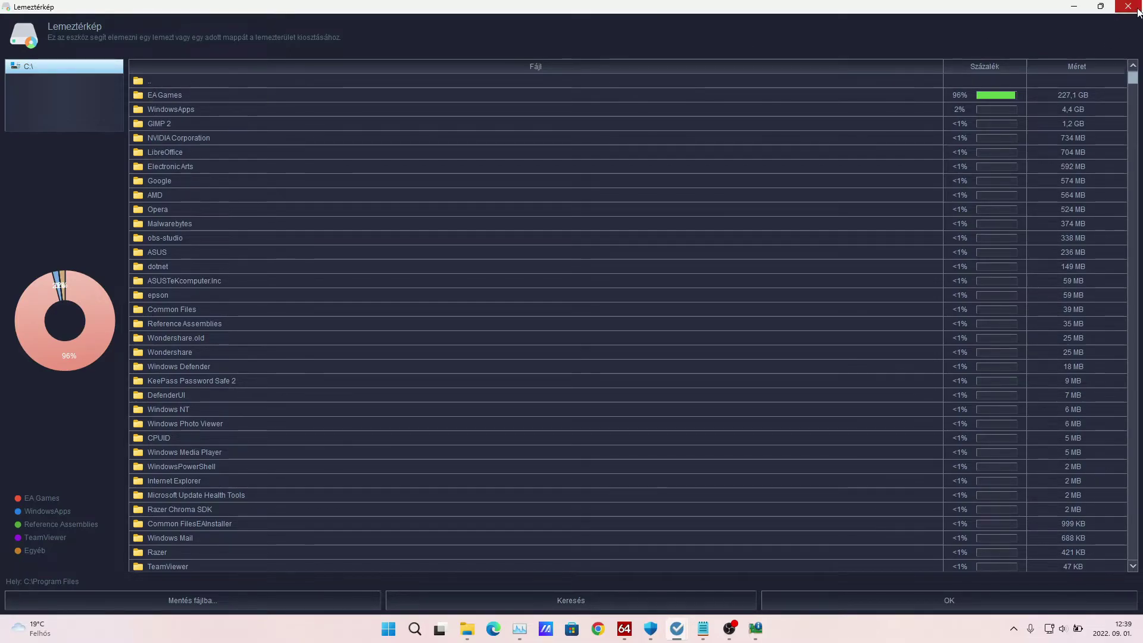
left_click(858, 599)
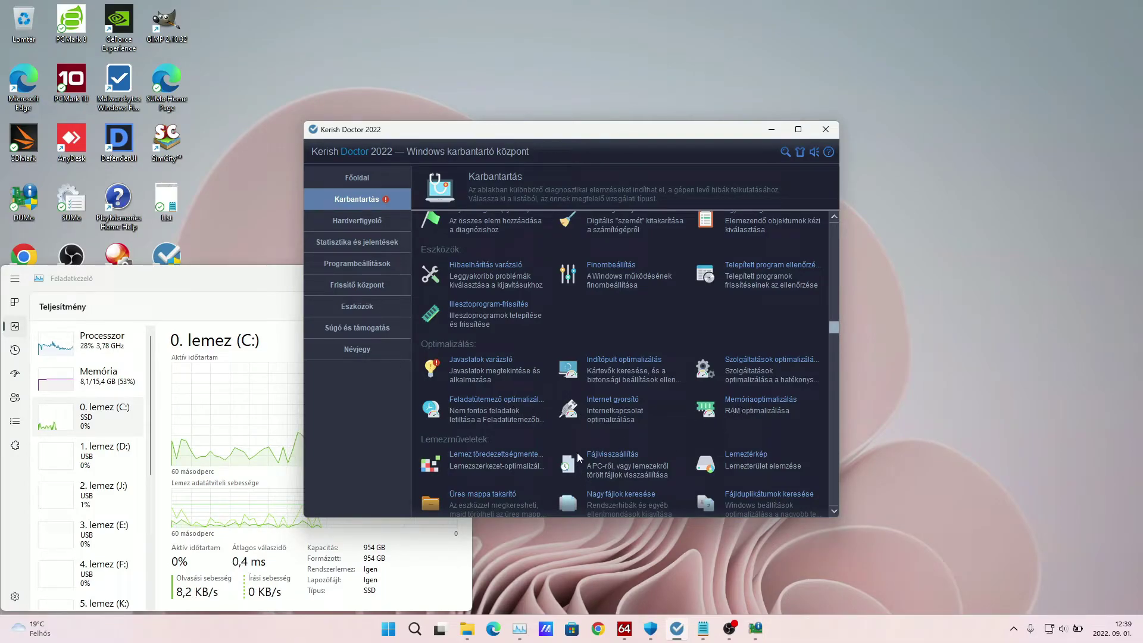
- Scan the preselected folders with the empty folder cleaner (Üres mappa takarító) and delete all the empty folders listed
scroll(640, 461, "down", 2)
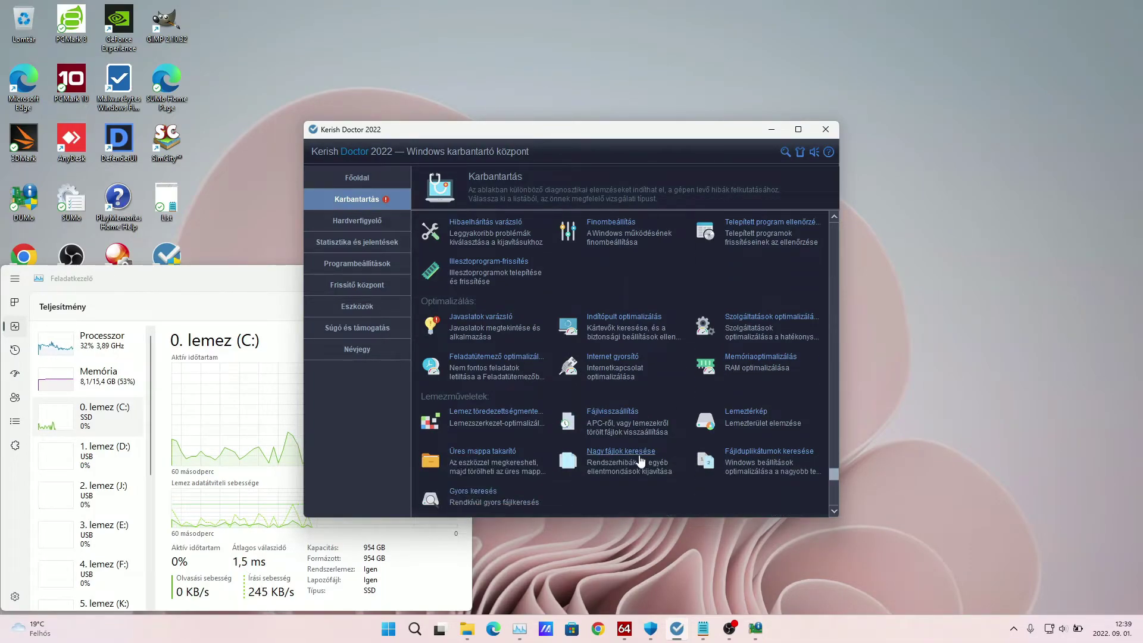
left_click(481, 451)
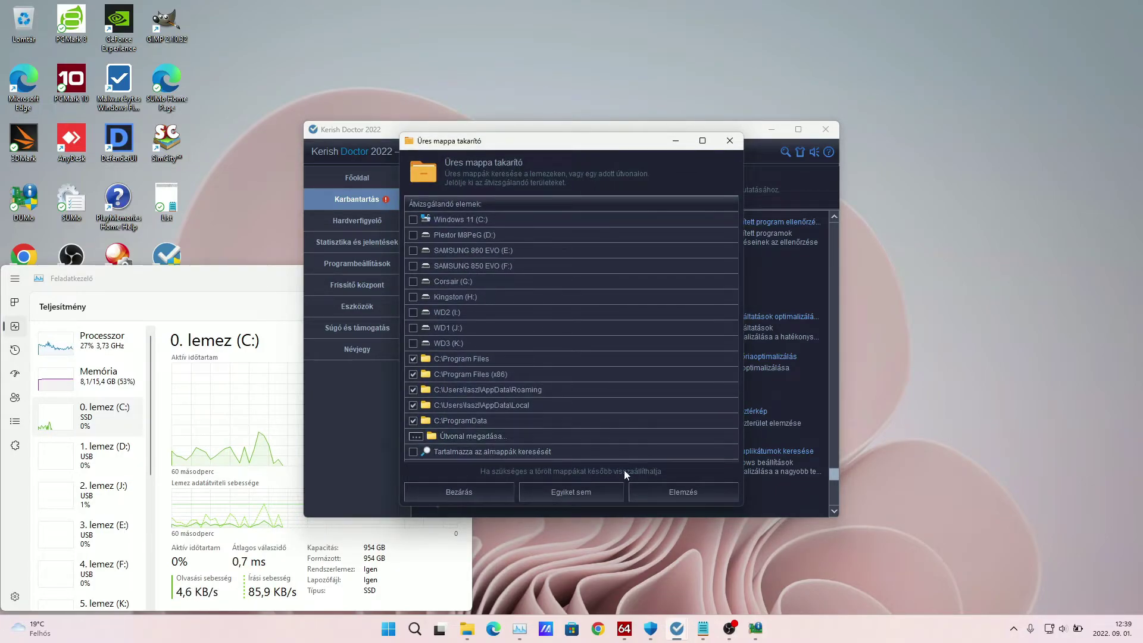
left_click(655, 487)
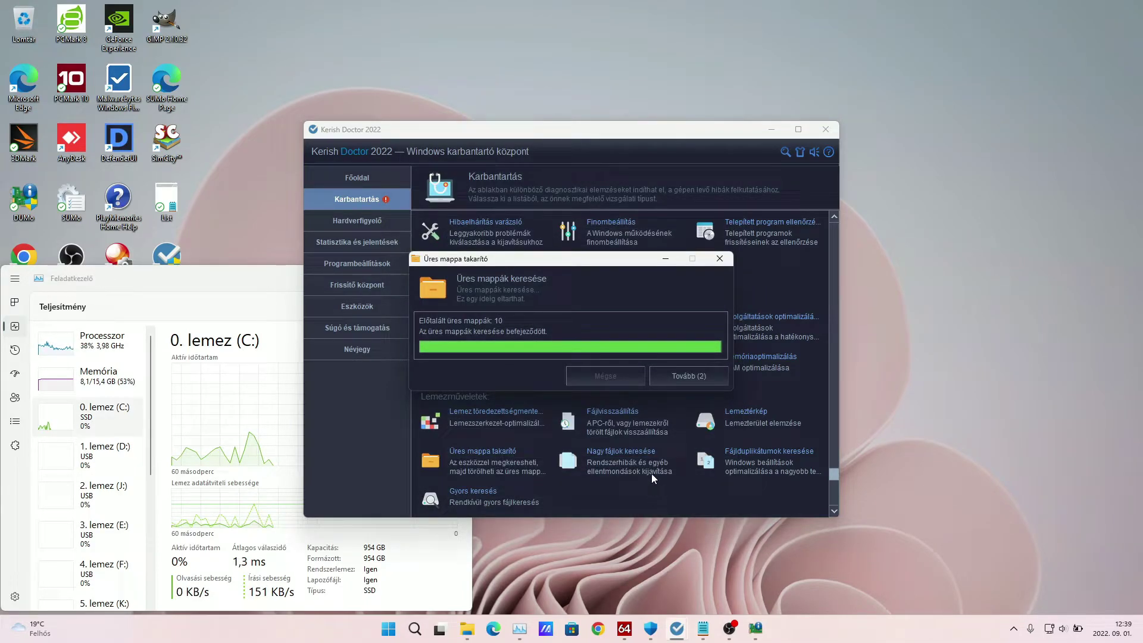
left_click(681, 379)
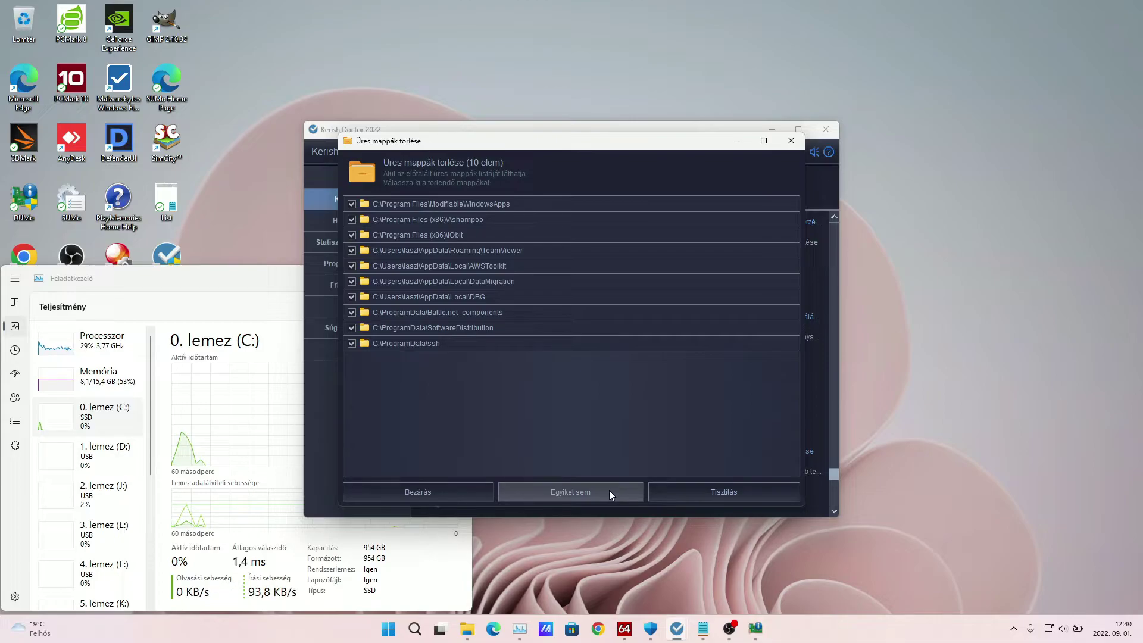
left_click(675, 491)
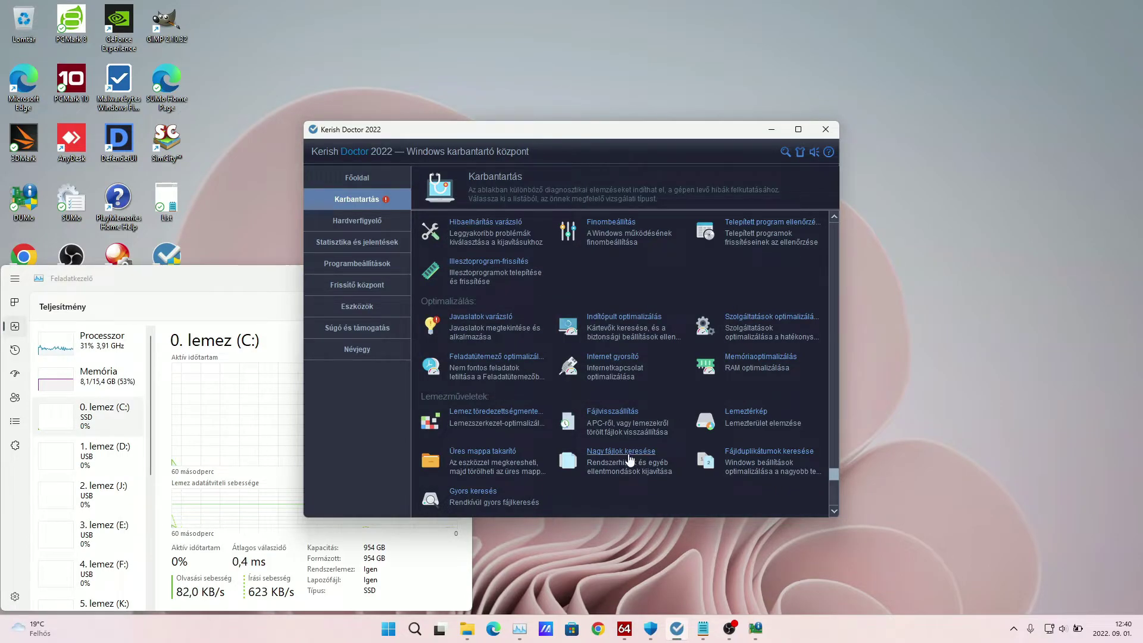
- Look over the large file search (Nagy fájlok keresése) without scanning, and search Windows 11 (C:) for duplicate files by name and size
left_click(629, 458)
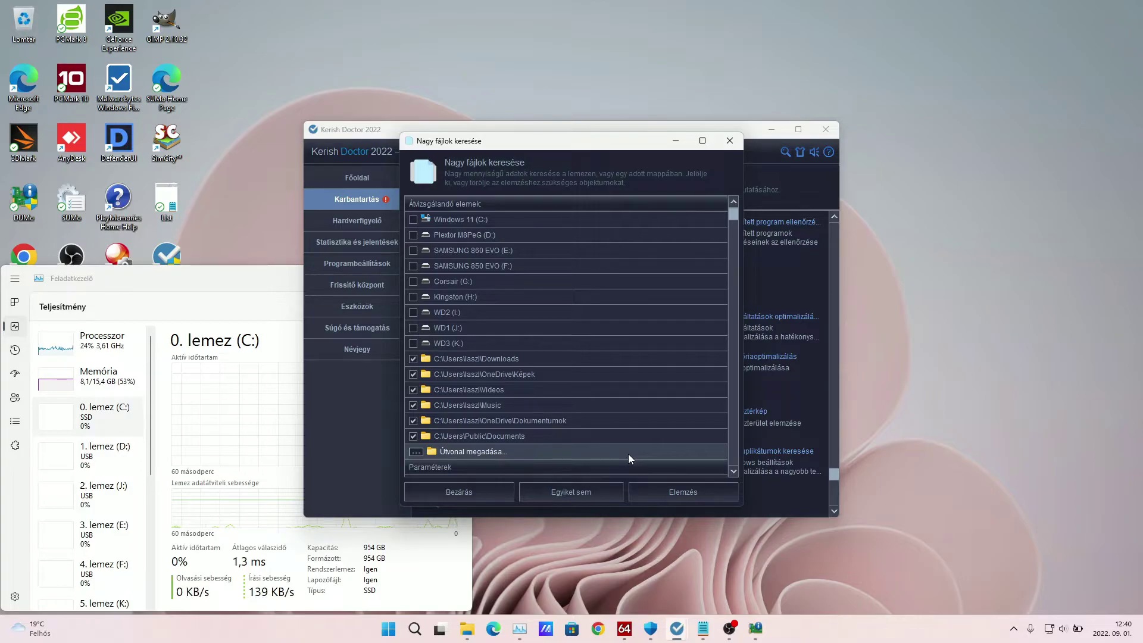
left_click(732, 148)
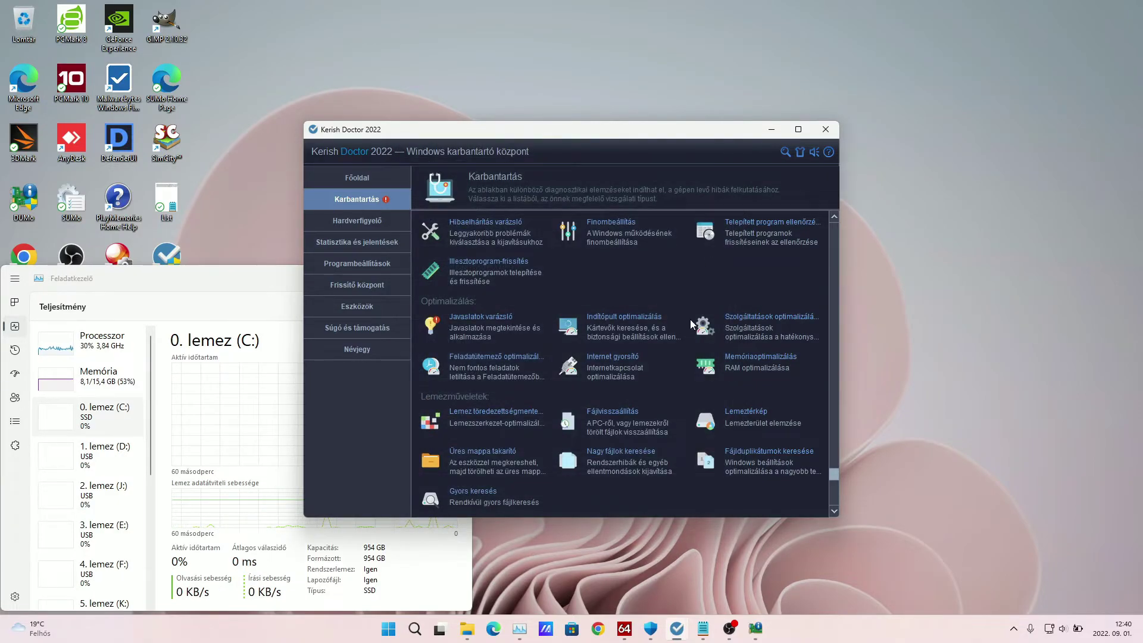
left_click(743, 454)
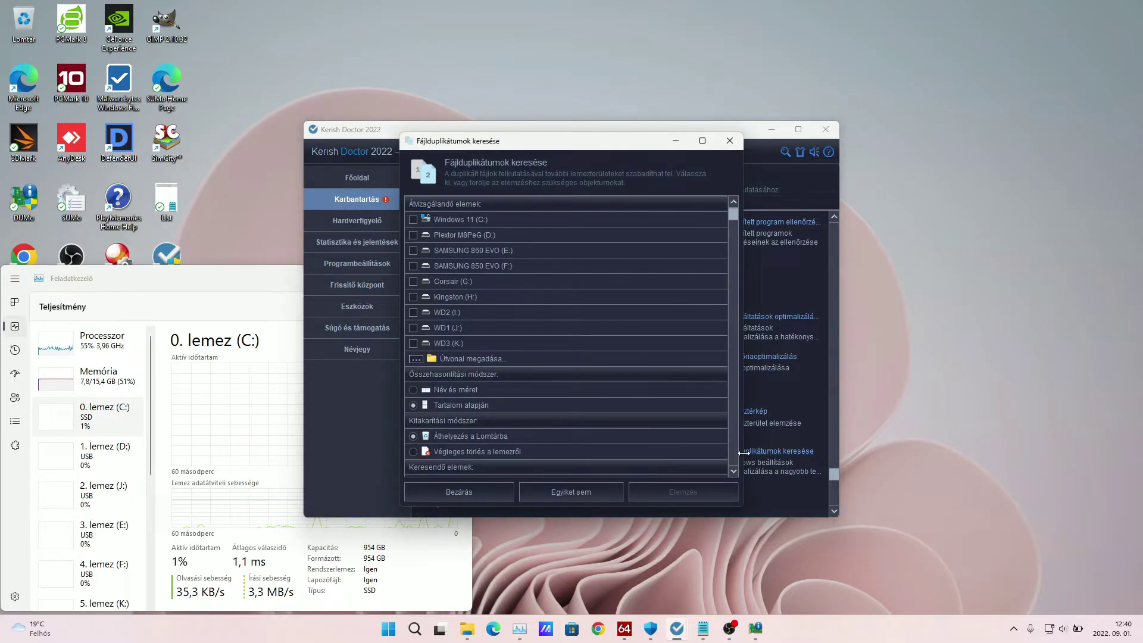
left_click(411, 218)
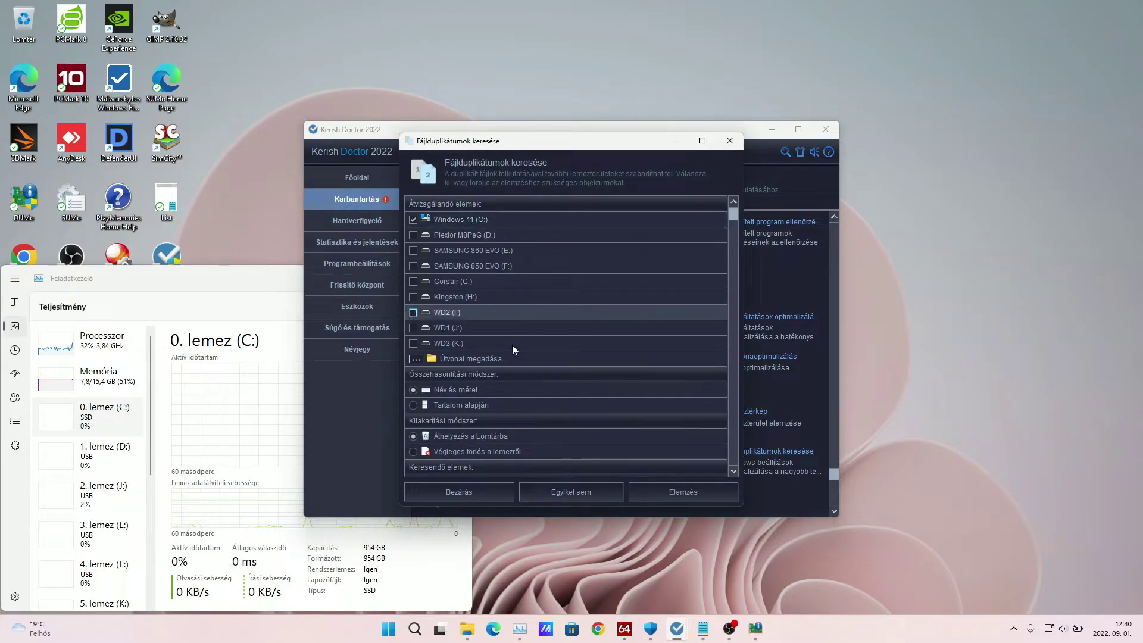
left_click(651, 495)
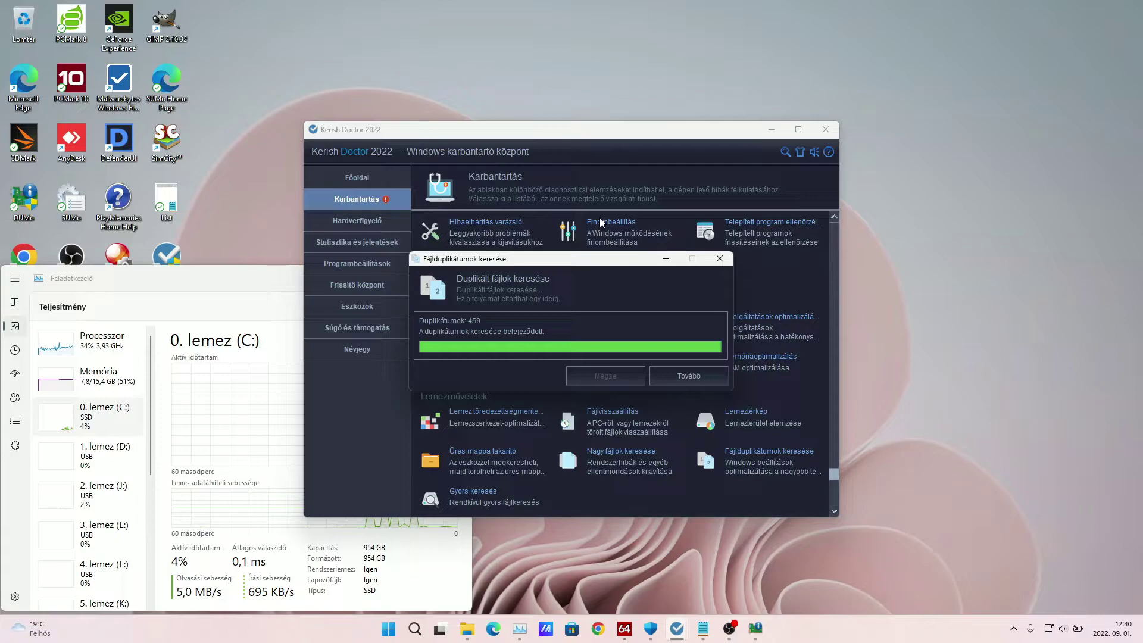
left_click(687, 374)
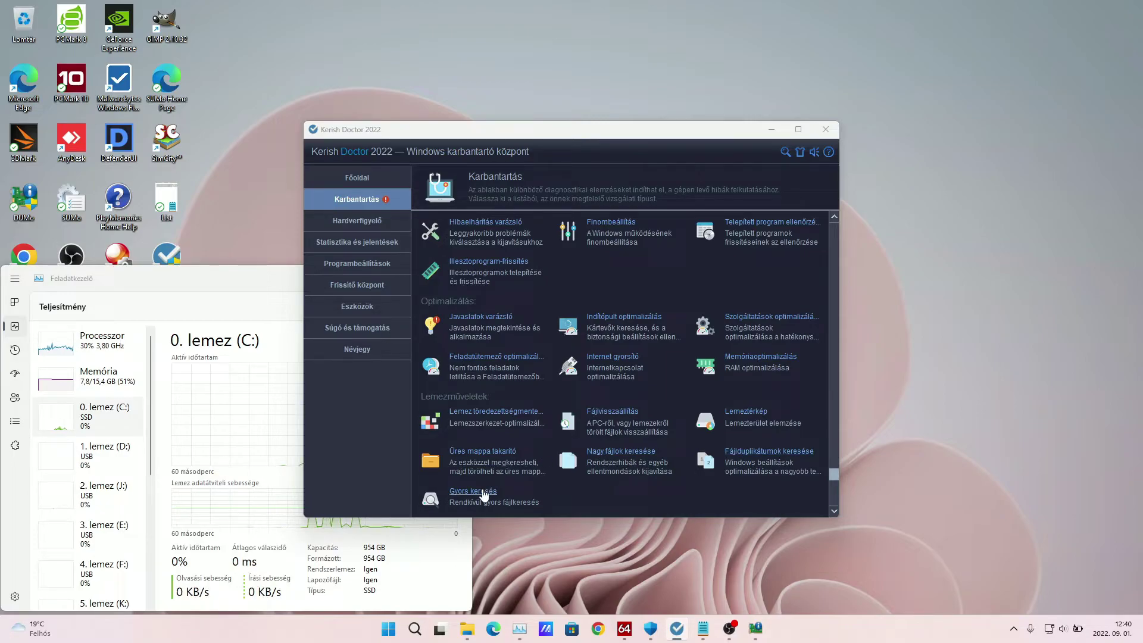
- Look over the quick search (Gyors keresés) options without searching, and review the maximized Hardverfigyelő page with its temperature threshold settings
left_click(484, 494)
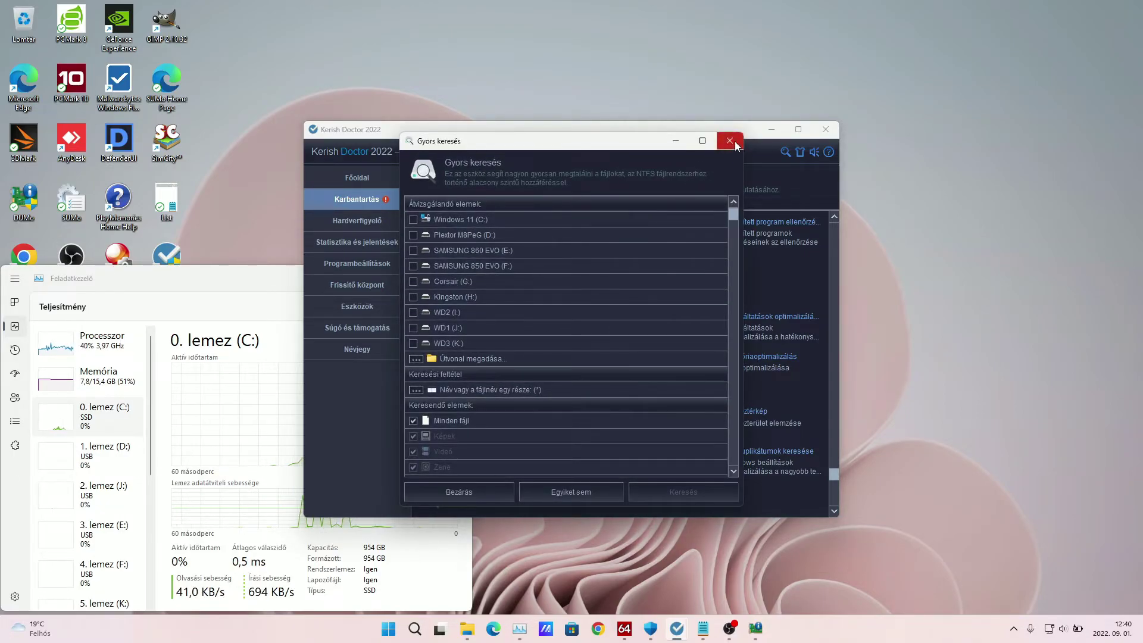
left_click(729, 140)
left_click(361, 221)
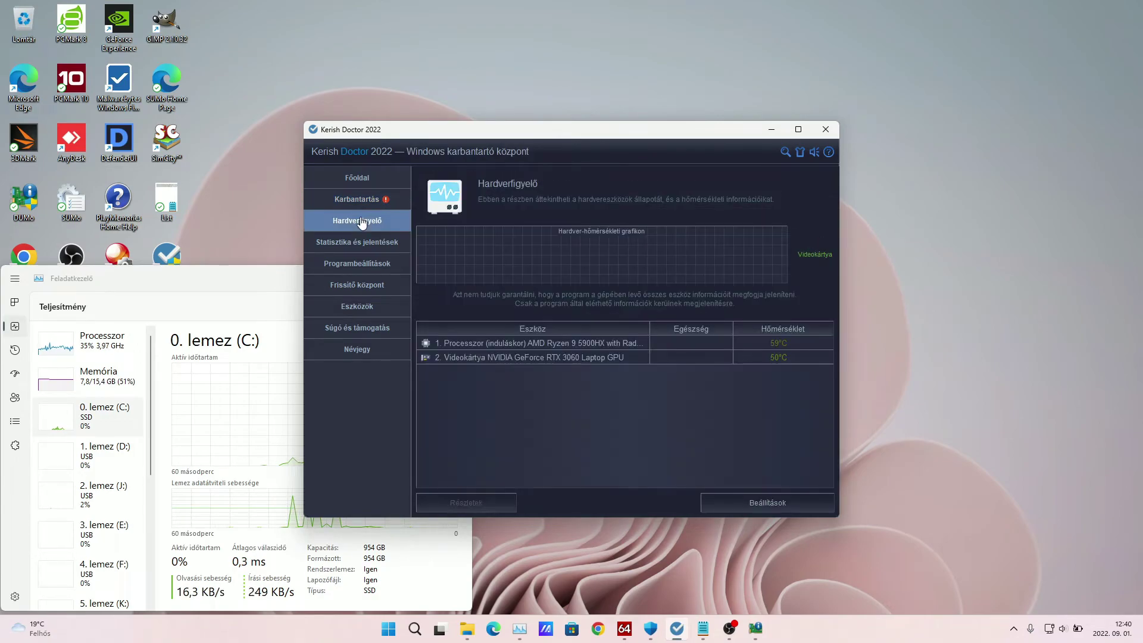
left_click(798, 129)
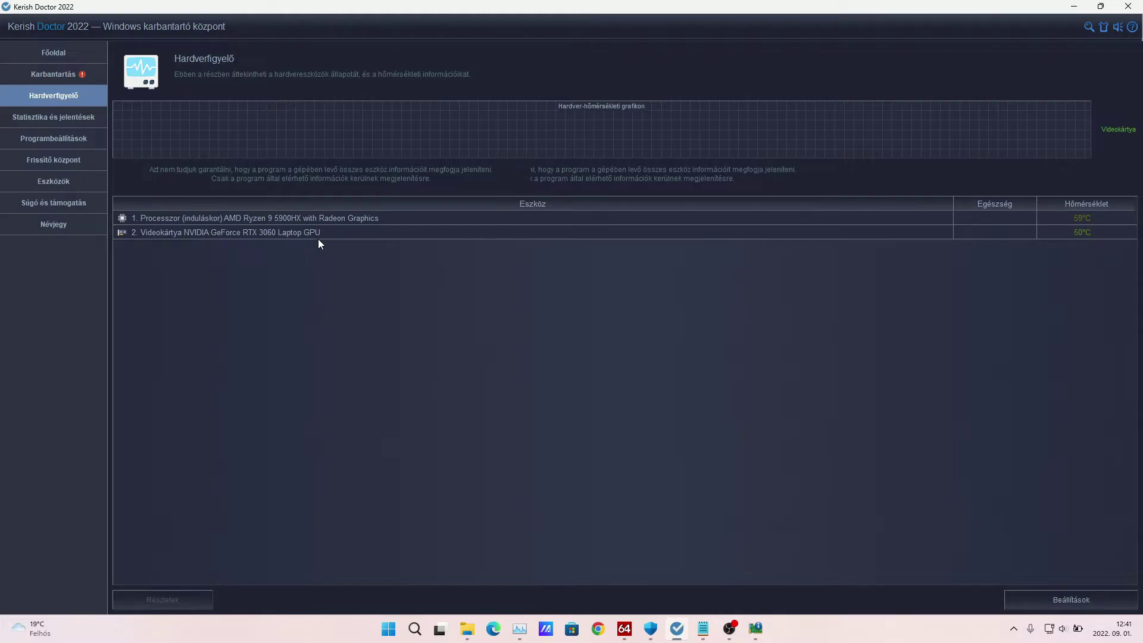
left_click(1062, 599)
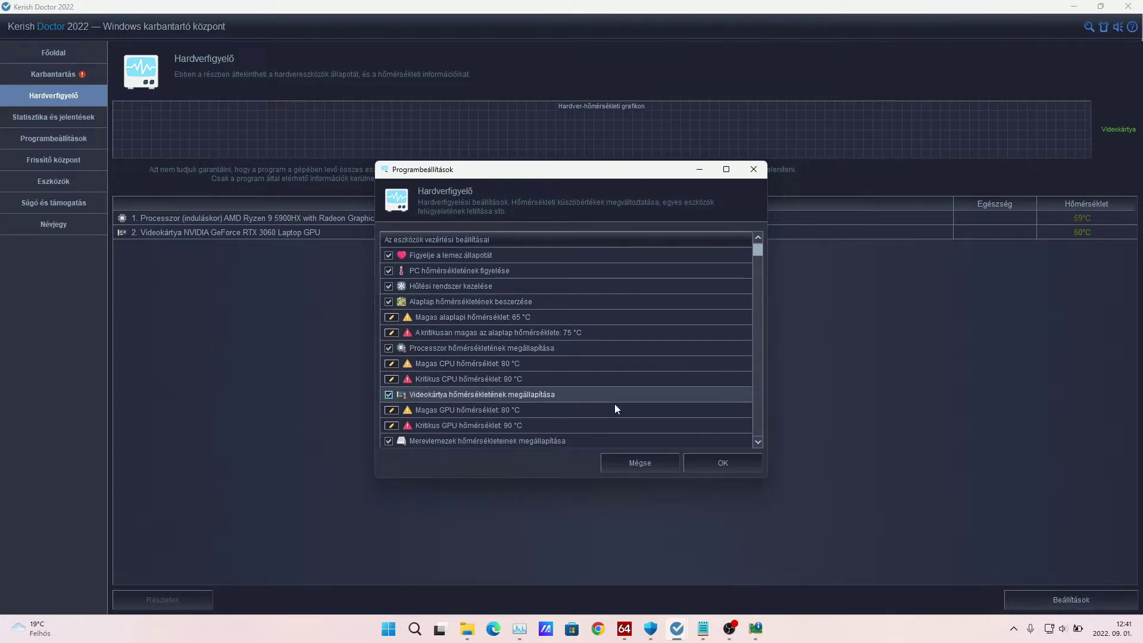
scroll(759, 443, "down", 1)
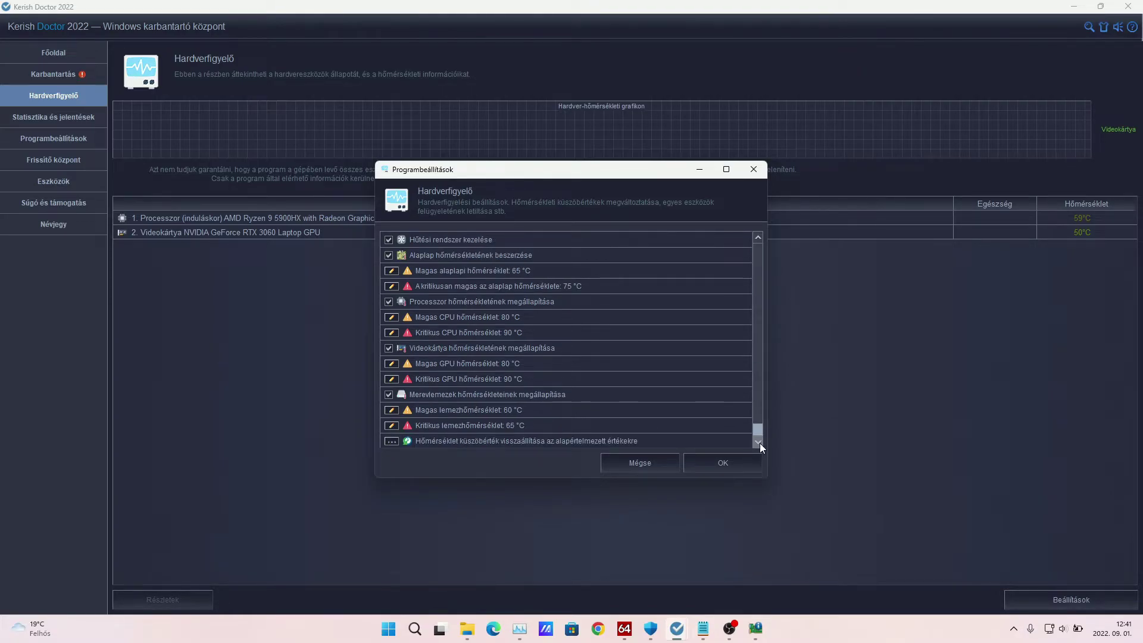
left_click(731, 467)
- Review the logged scan and deletion events under Statisztika és jelentések, going back to the earlier log file deletions
left_click(64, 125)
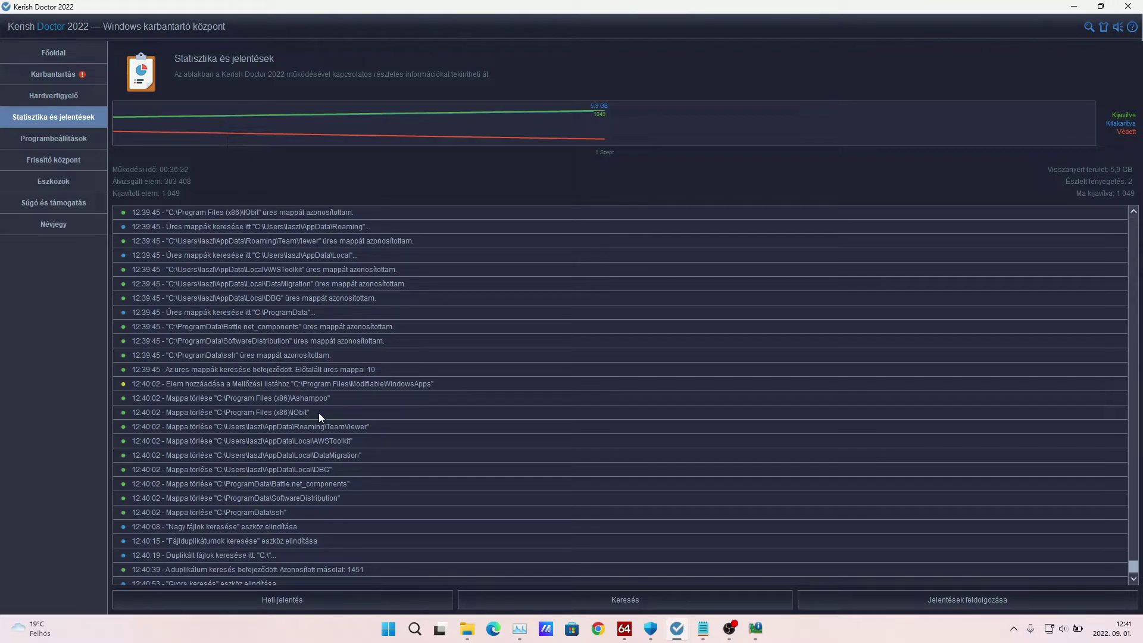
scroll(188, 312, "up", 15)
scroll(200, 310, "up", 10)
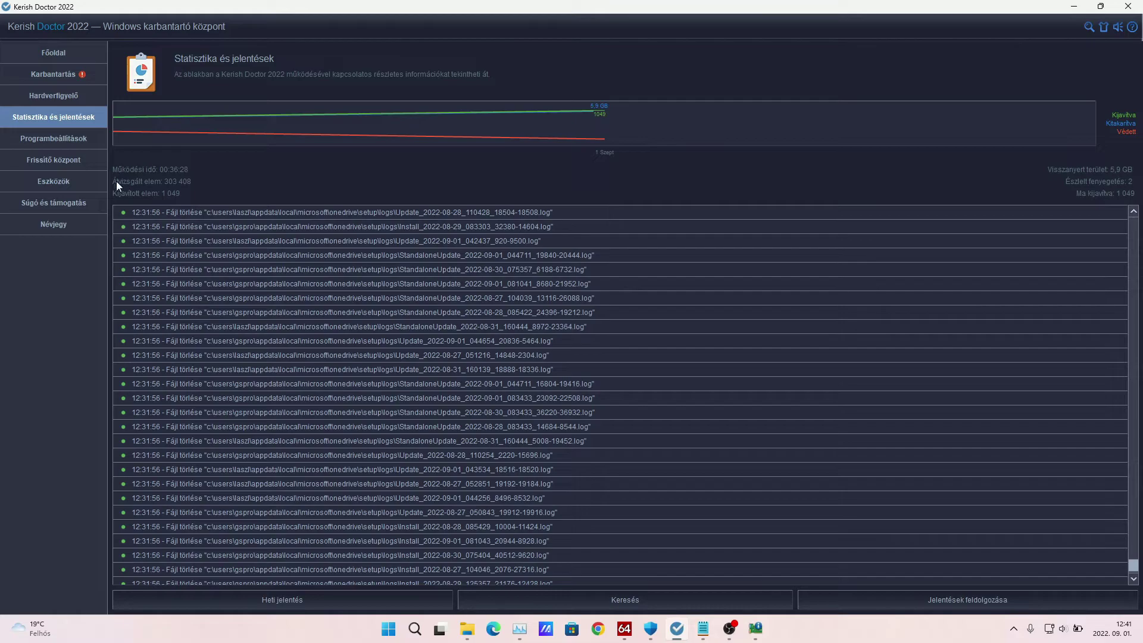
- Review the general program settings (Általános) in a maximized window, and close them without changes
left_click(77, 146)
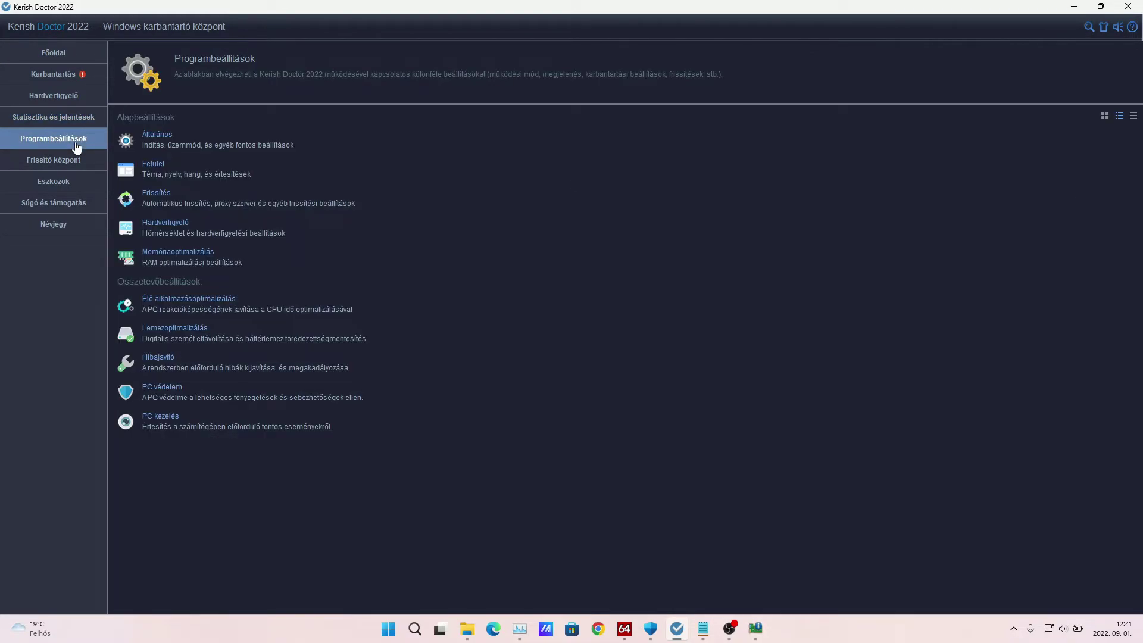
left_click(157, 133)
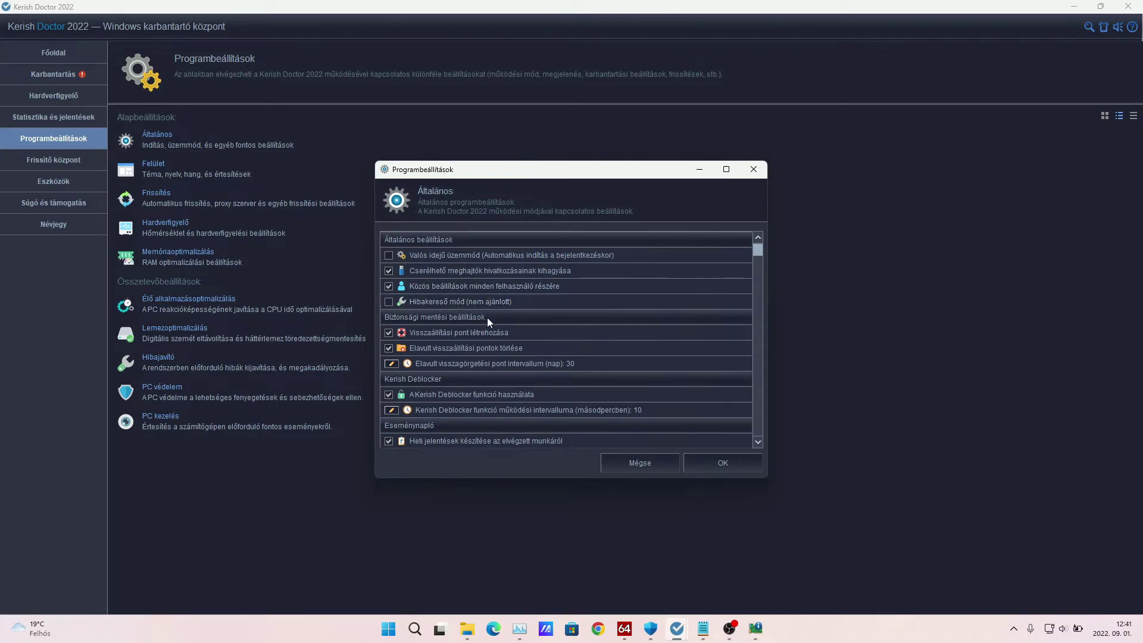
left_click(726, 169)
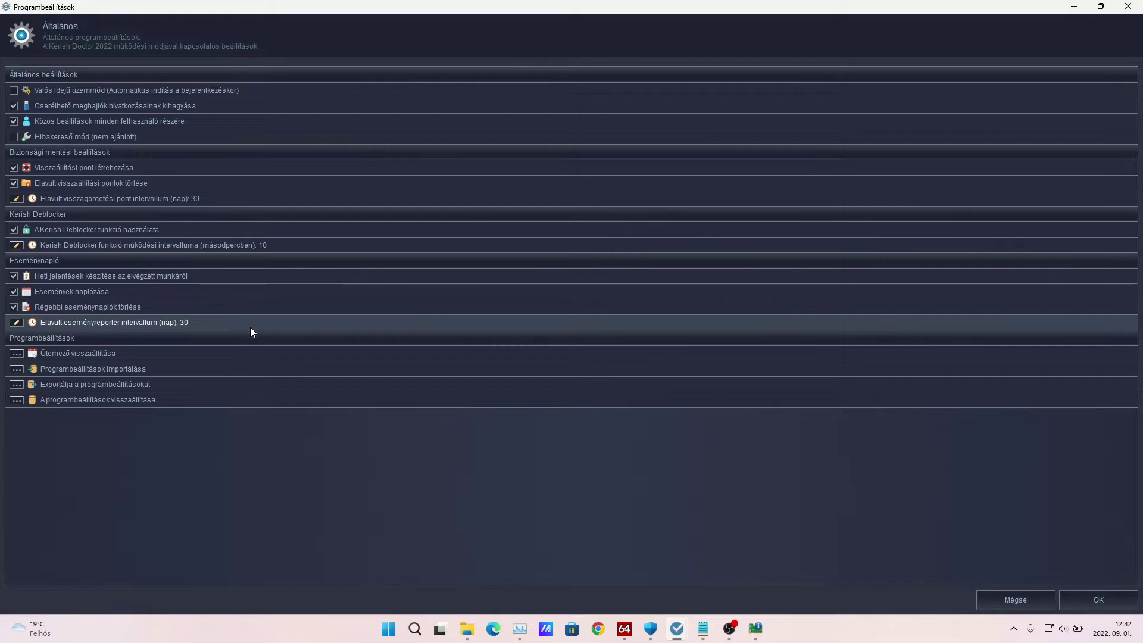
left_click(1127, 6)
- Switch the interface theme to Világos téma and maximize the program window again
left_click(171, 165)
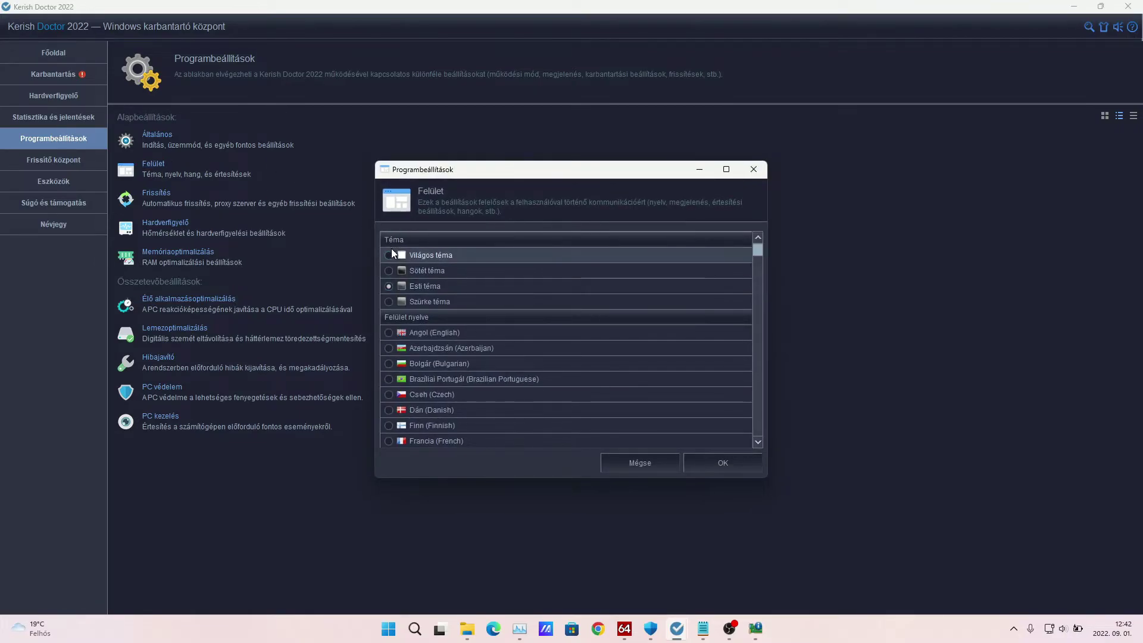
left_click(390, 253)
left_click(713, 464)
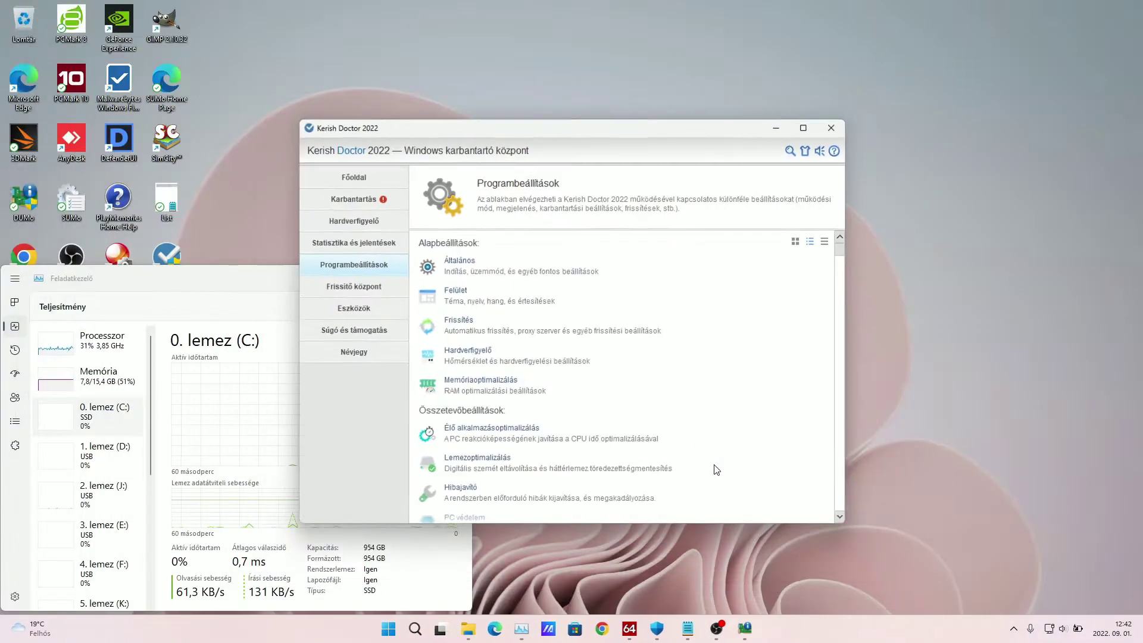
left_click(799, 129)
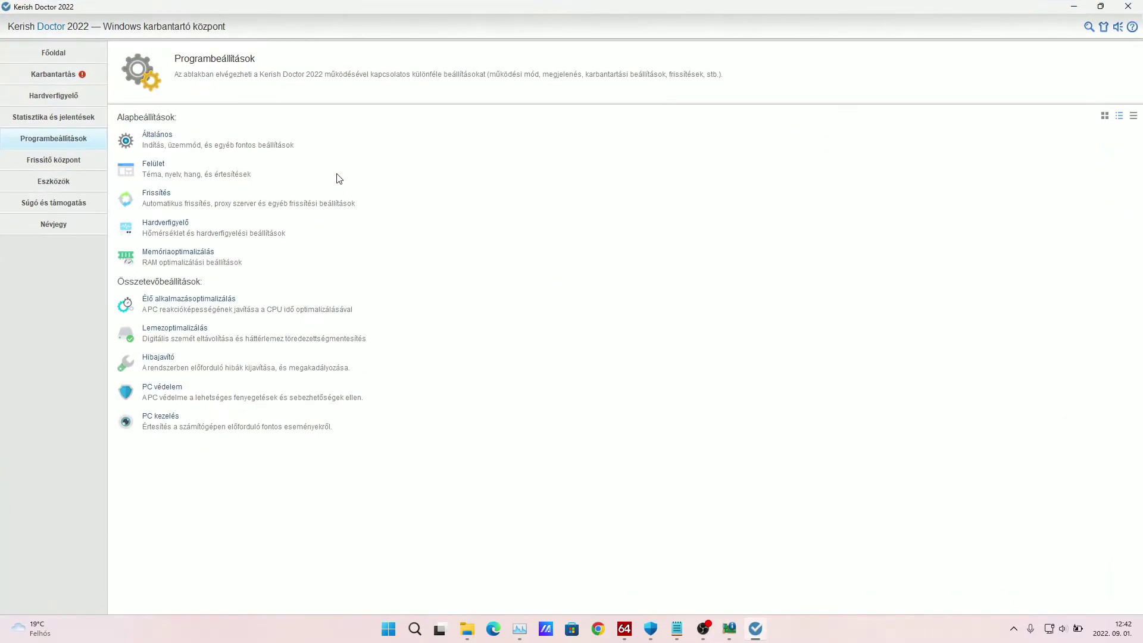
- Set the interface theme to Szürke téma, reviewing the language, display, notification and sound options before applying it
left_click(155, 170)
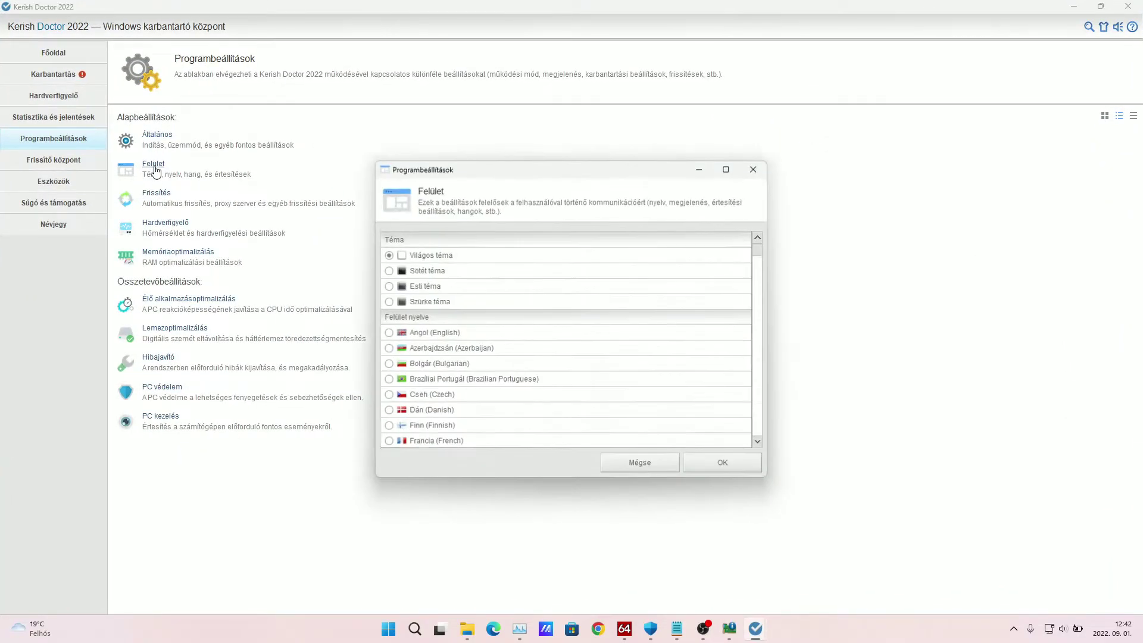
left_click(393, 302)
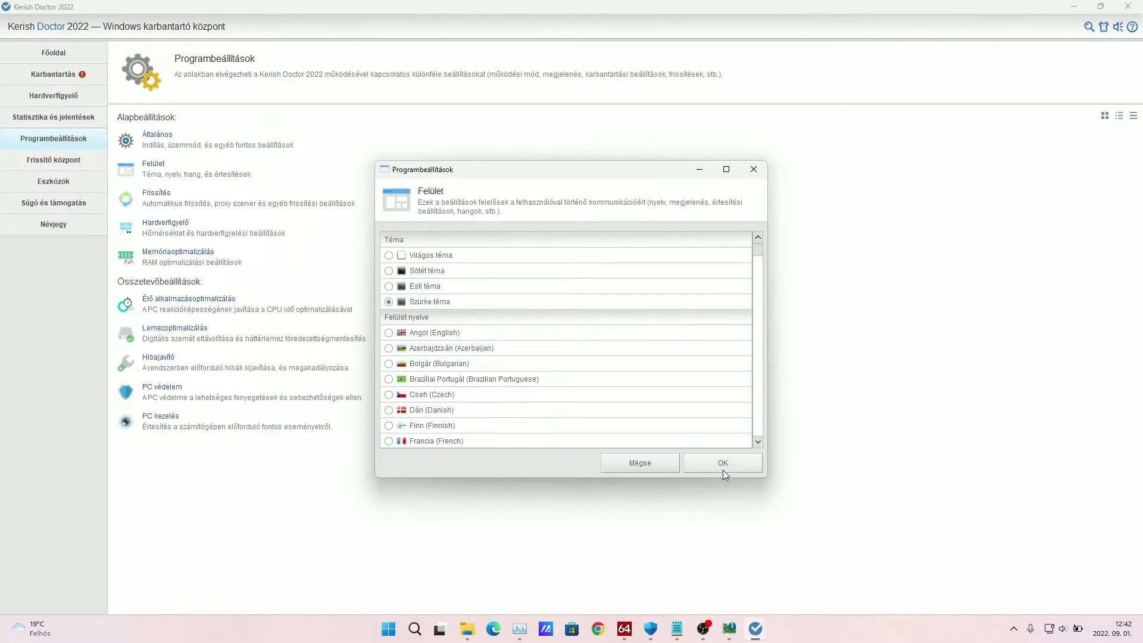
scroll(759, 257, "down", 5)
left_click_drag(766, 288, 771, 312)
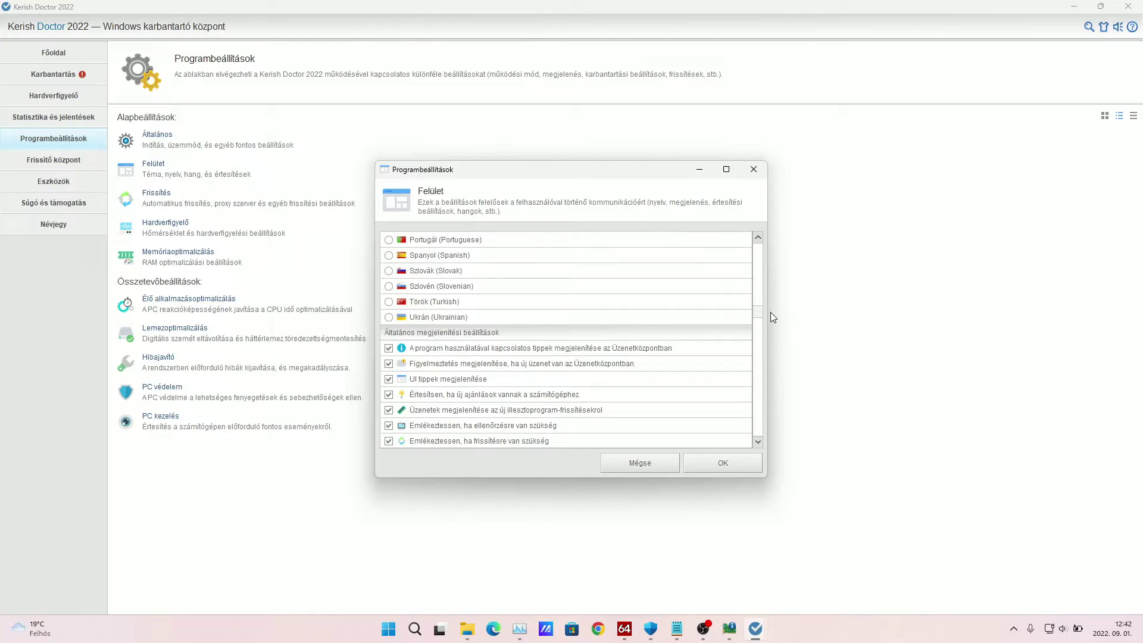
left_click_drag(771, 312, 773, 323)
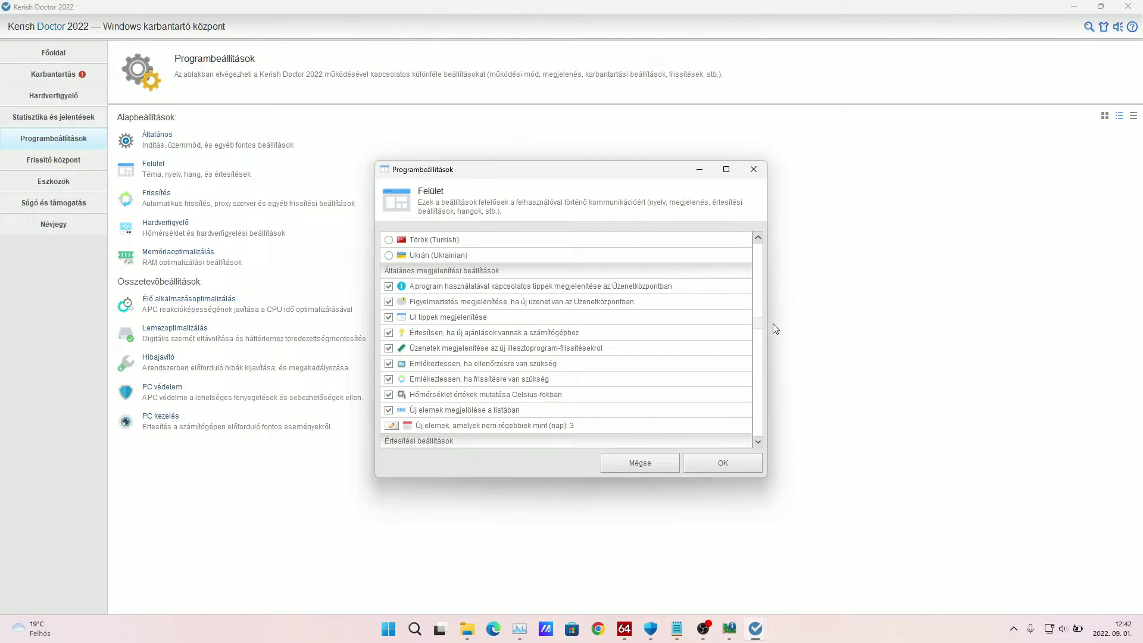
left_click_drag(772, 323, 773, 356)
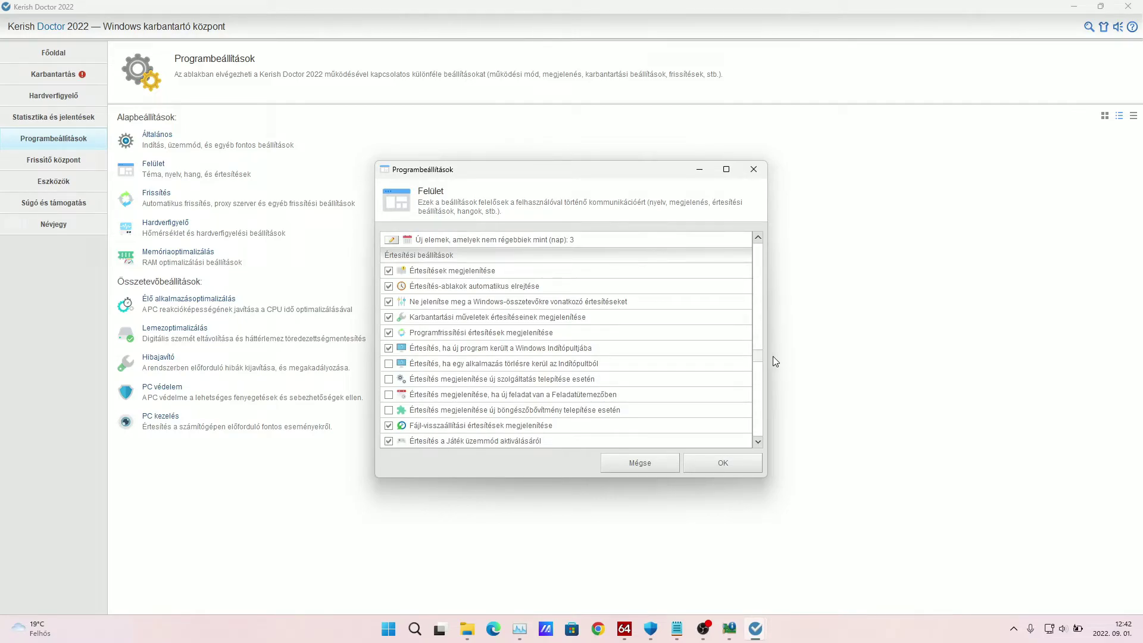
left_click_drag(772, 356, 772, 388)
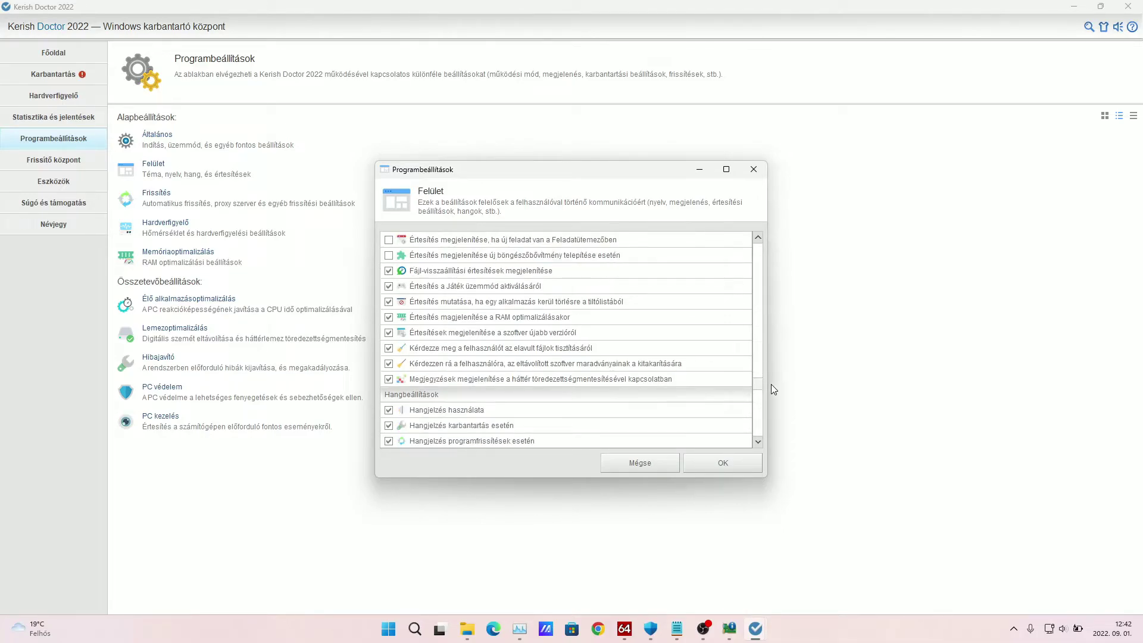
left_click_drag(770, 384, 759, 439)
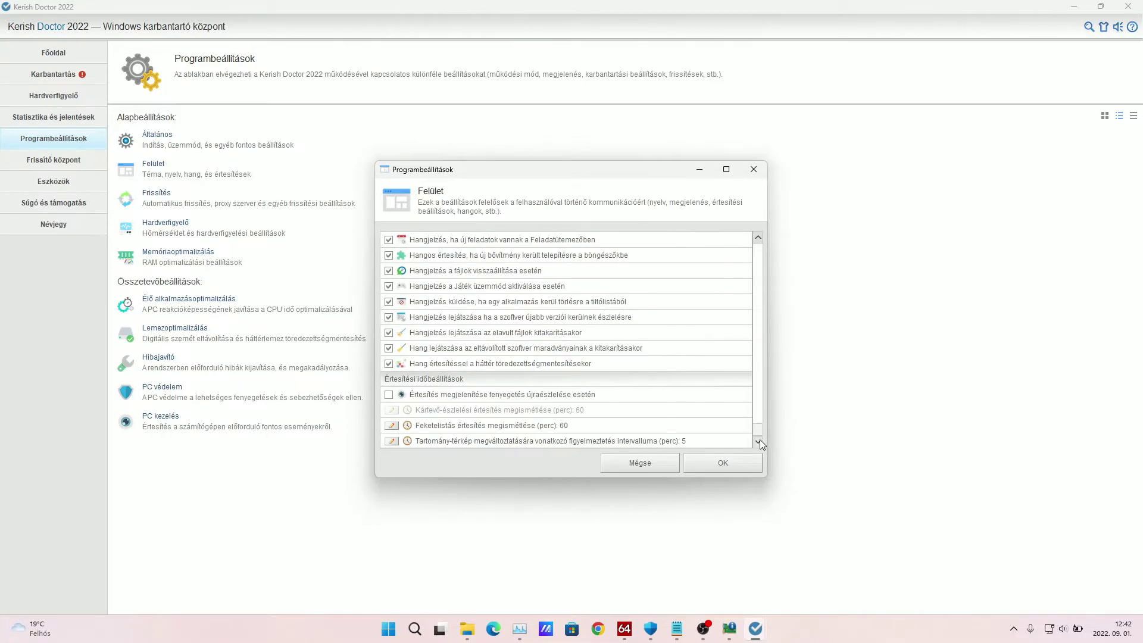
left_click(726, 464)
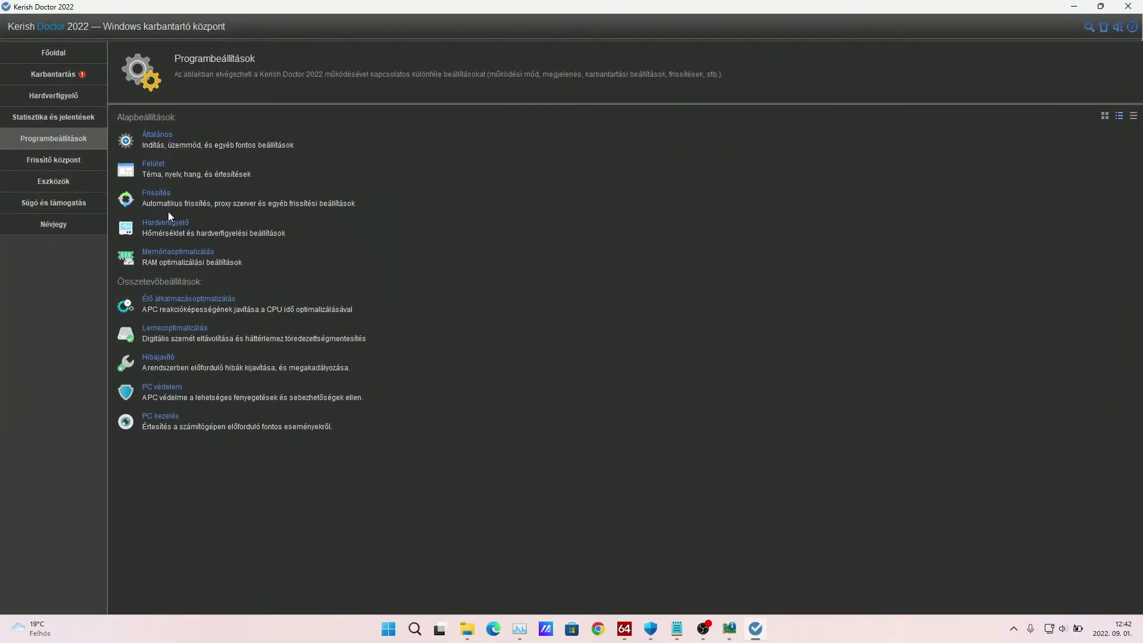
- Review the update (Frissítés), hardware monitor and live application optimization settings in turn, closing each without changes
left_click(158, 198)
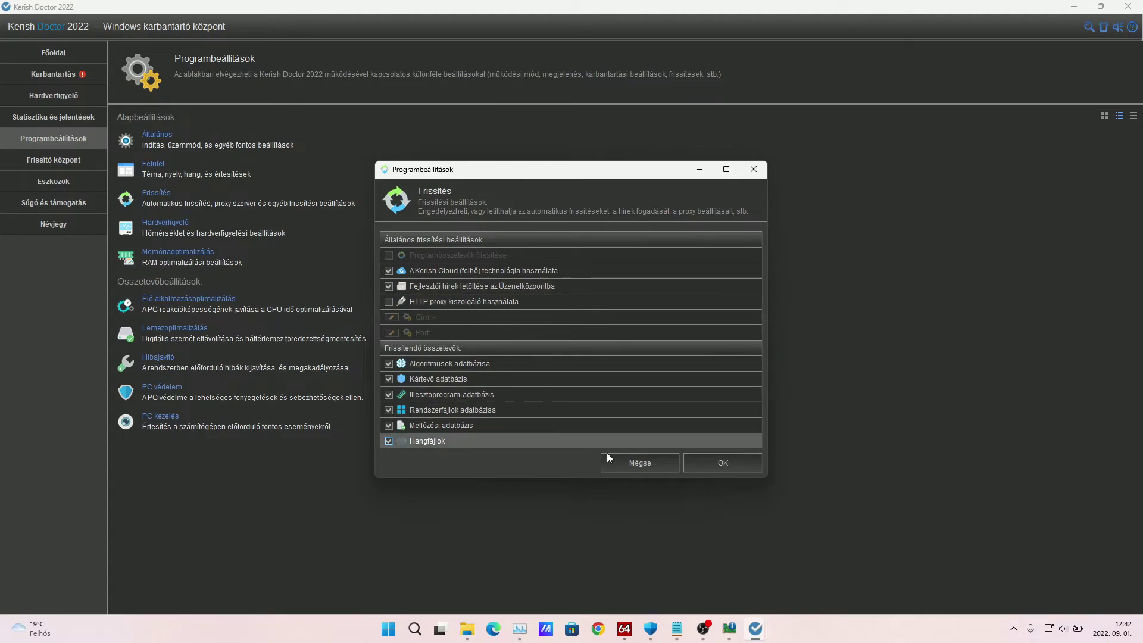
left_click(673, 467)
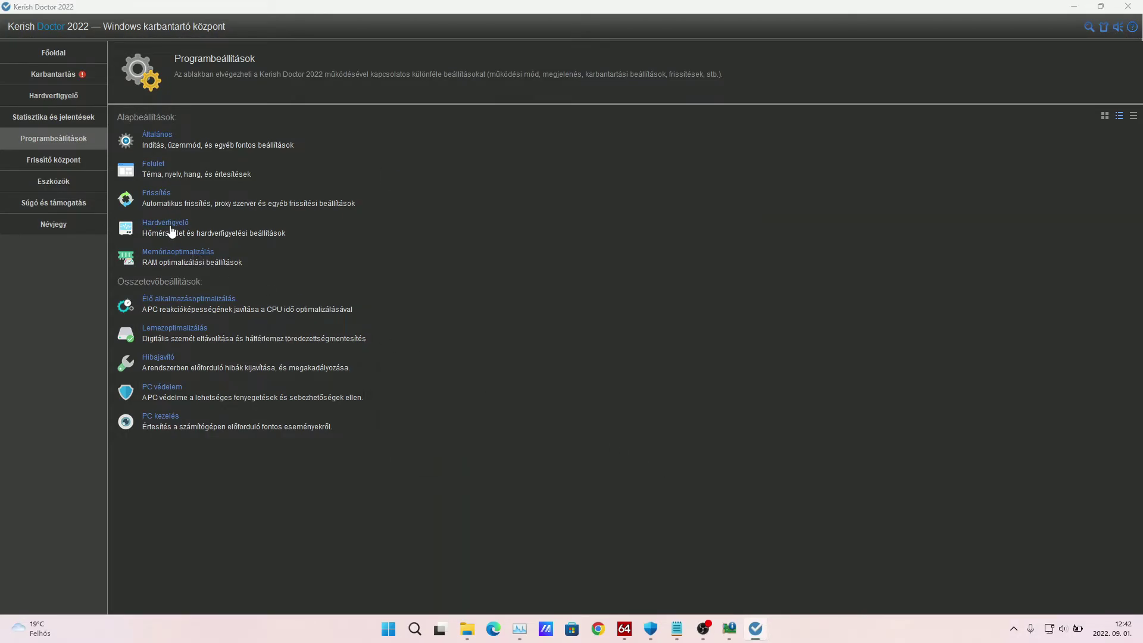
left_click(228, 232)
scroll(474, 327, "down", 1)
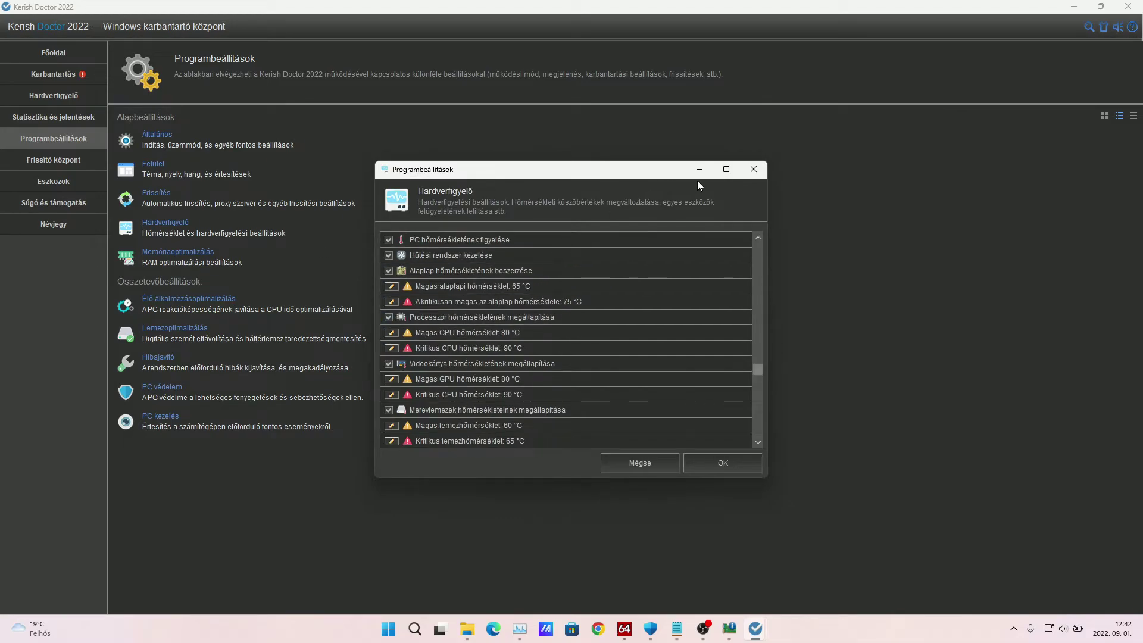
left_click(752, 170)
left_click(193, 301)
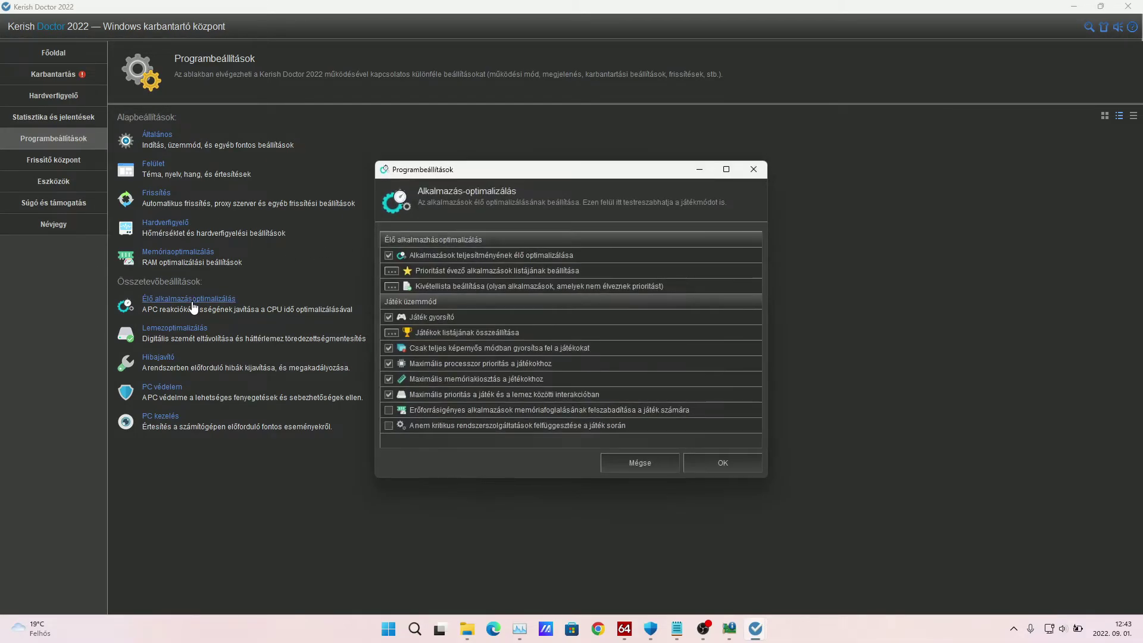
left_click(748, 171)
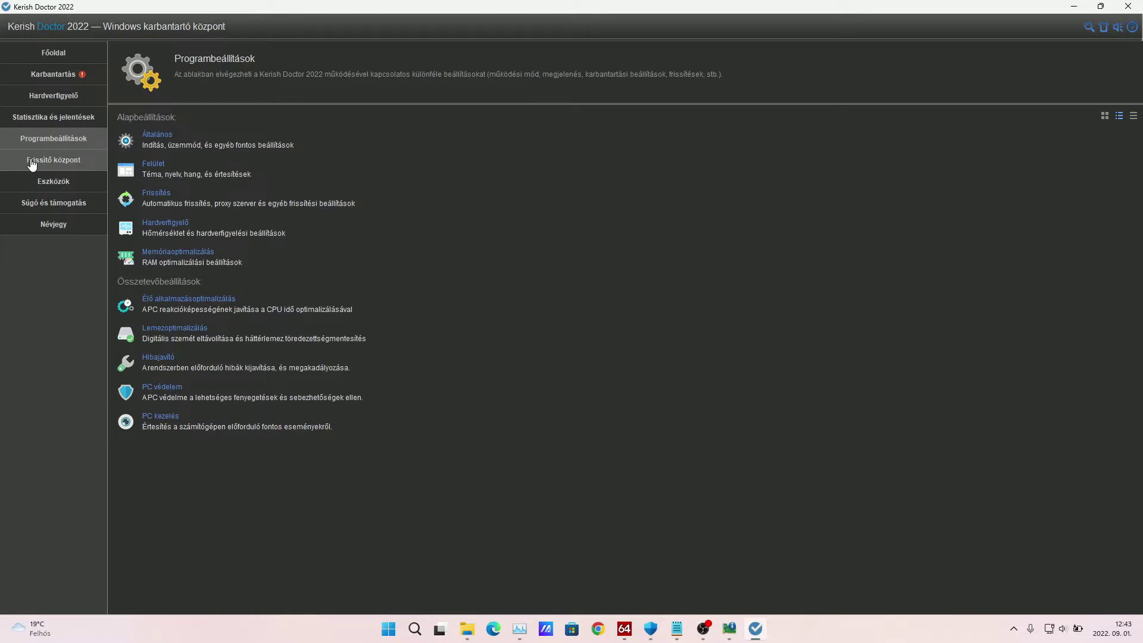
- Open the running processes list (Futó folyamatok) from the Eszközök tools, declining the desktop shortcut for it
left_click(33, 160)
left_click(33, 186)
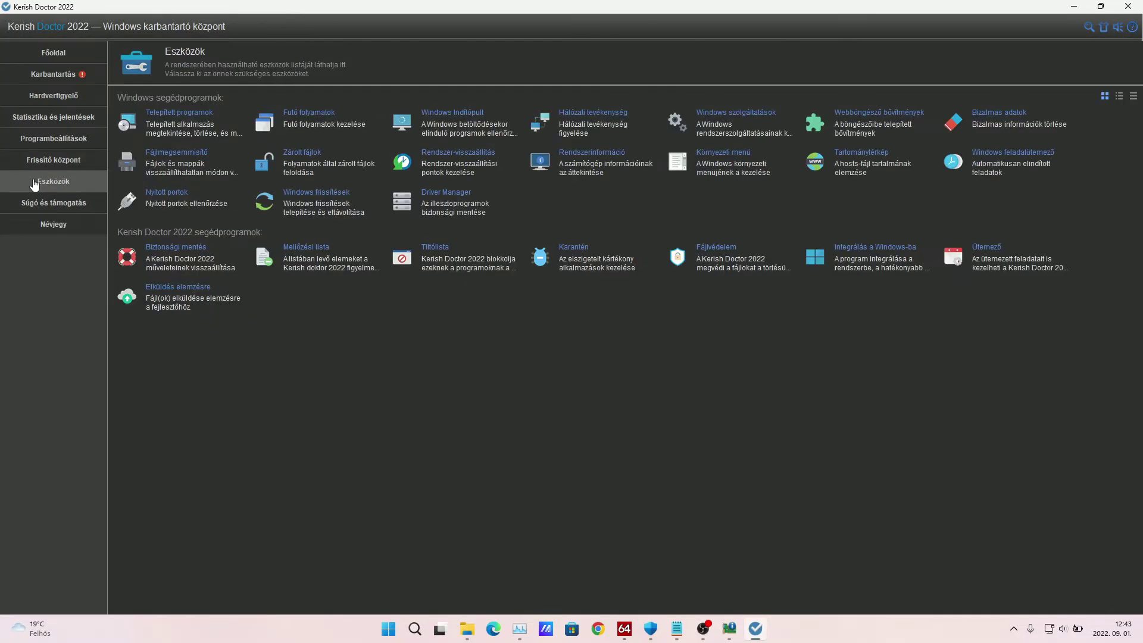
left_click(321, 121)
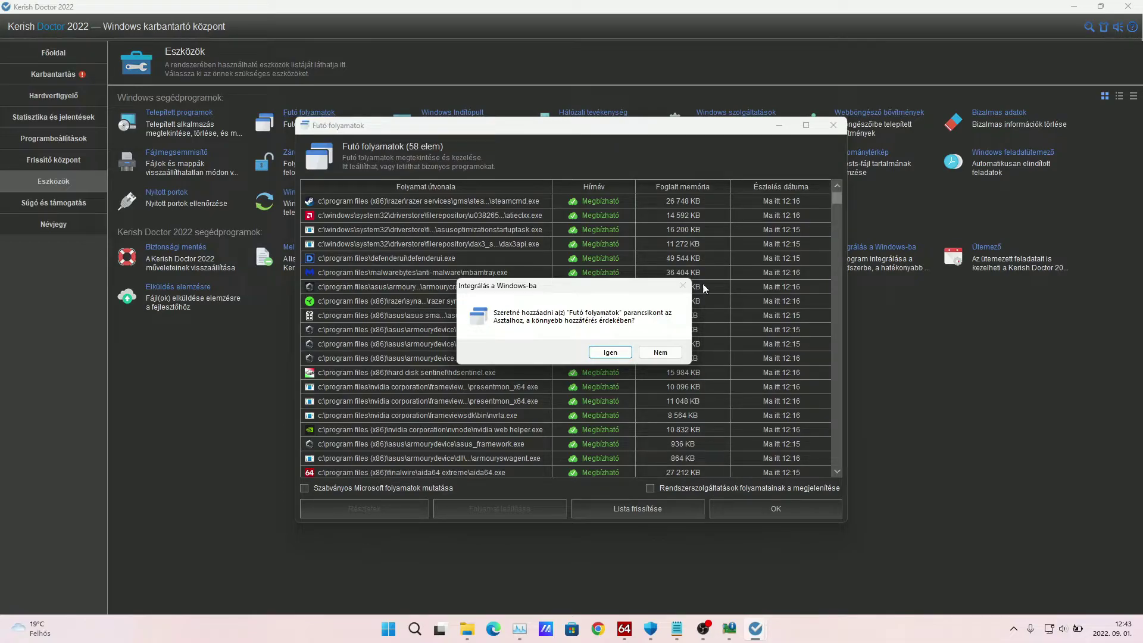
left_click(660, 354)
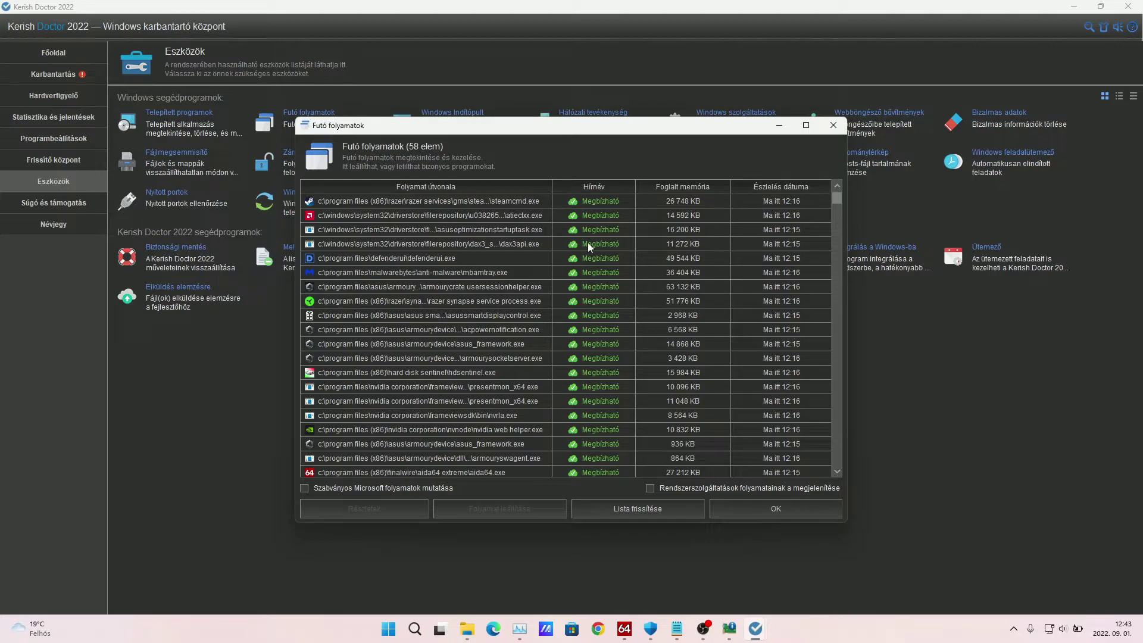
- Look through the running processes list in a maximized window, closing it and opening Futó folyamatok again
left_click(806, 125)
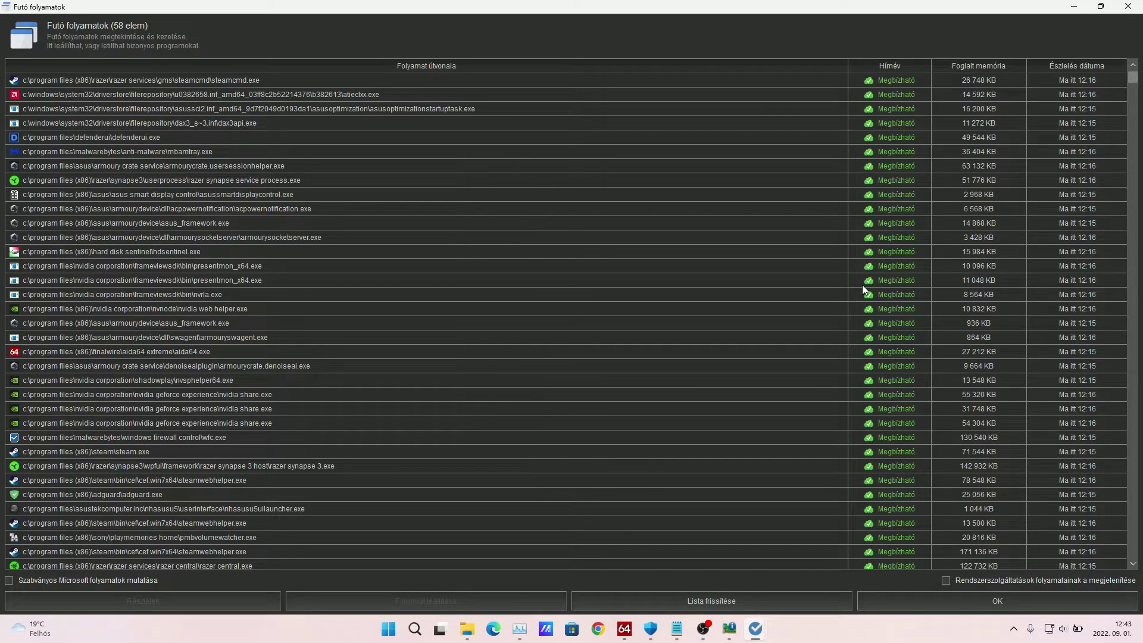
scroll(862, 284, "down", 3)
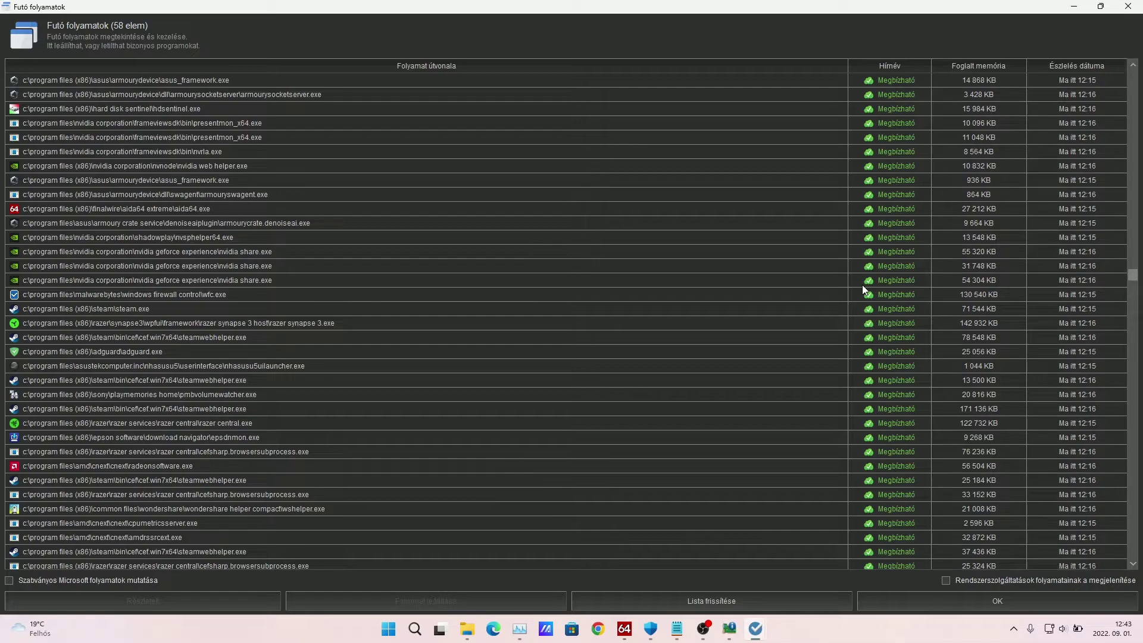
key("Escape")
left_click(315, 117)
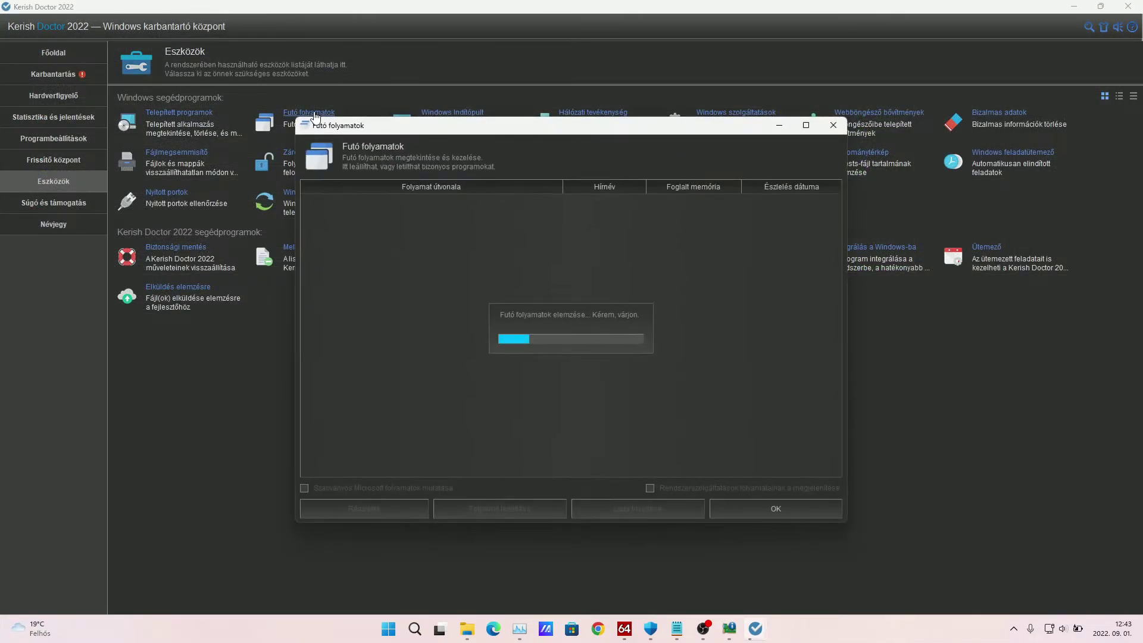
- Check the actions available for the asusoptimizationstartuptask.exe process, and read the maximized process list to its end
right_click(442, 226)
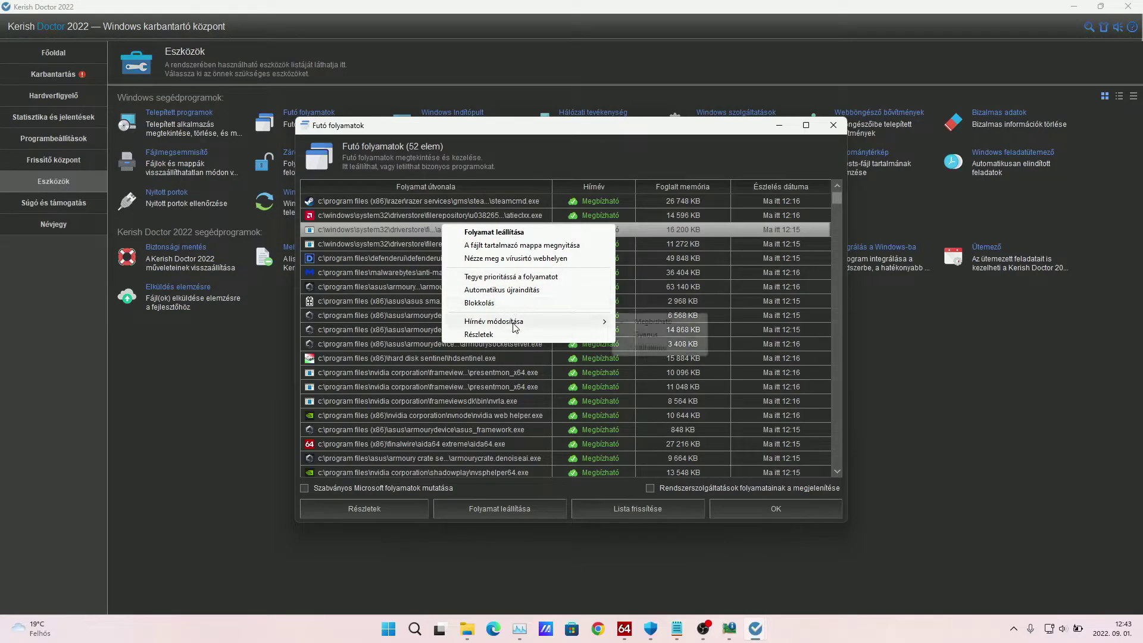
left_click(583, 132)
double_click(585, 132)
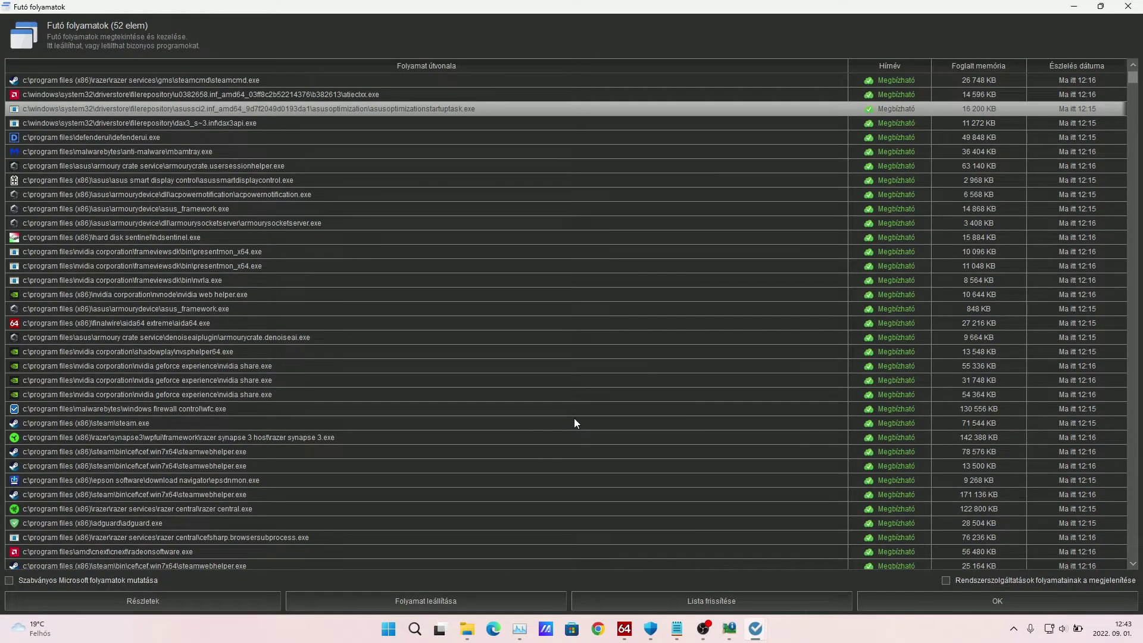
scroll(573, 417, "down", 4)
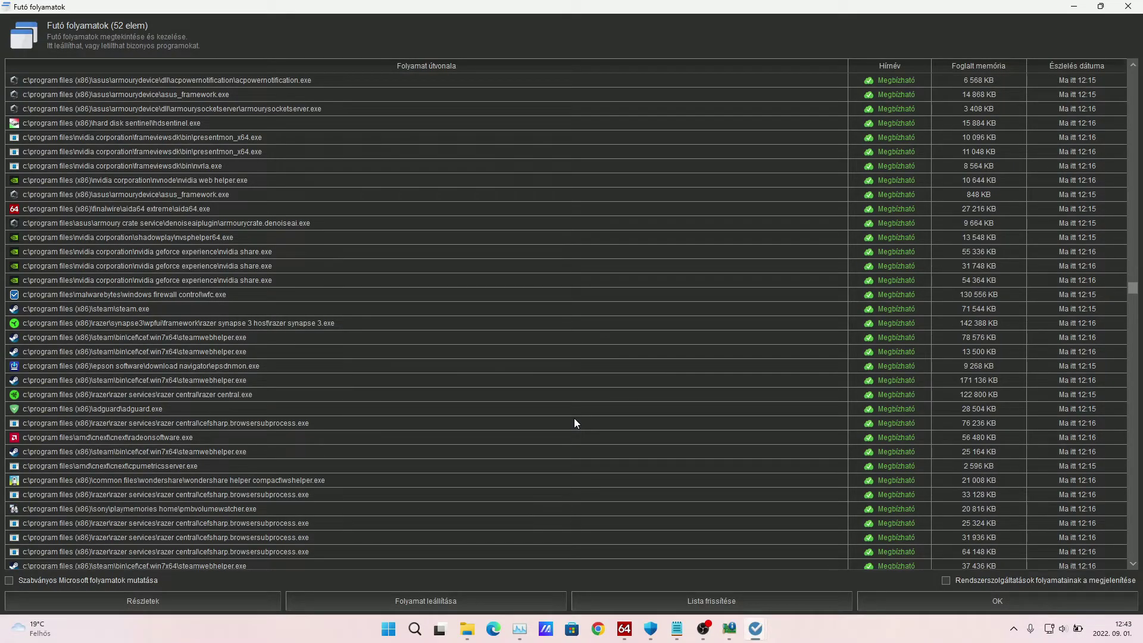
scroll(575, 418, "down", 2)
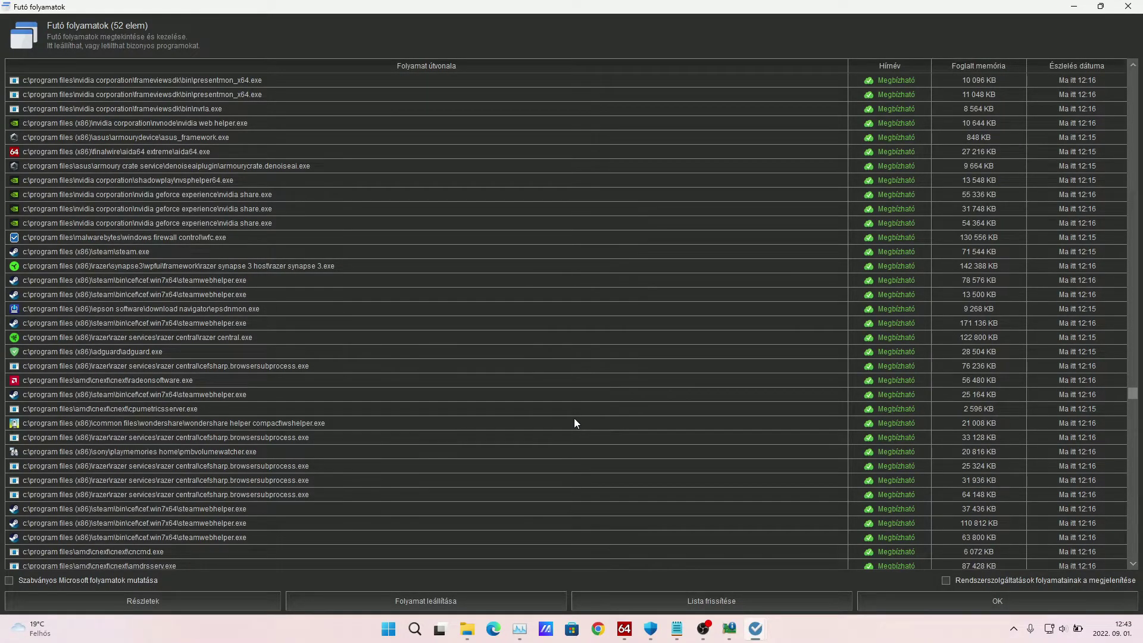
scroll(574, 418, "down", 3)
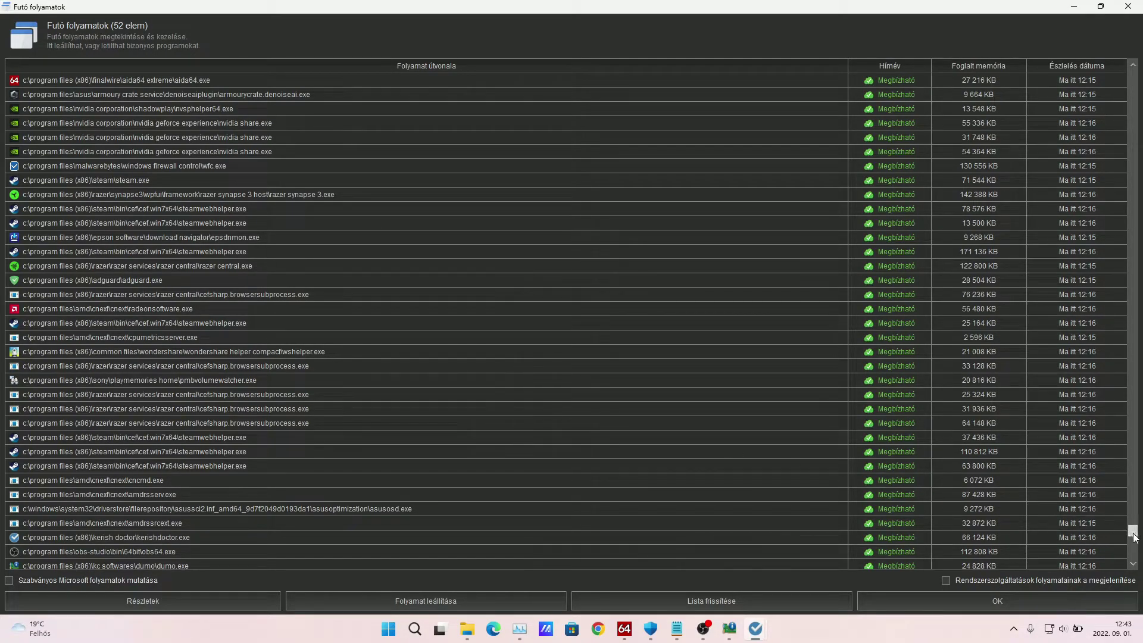
left_click(1133, 564)
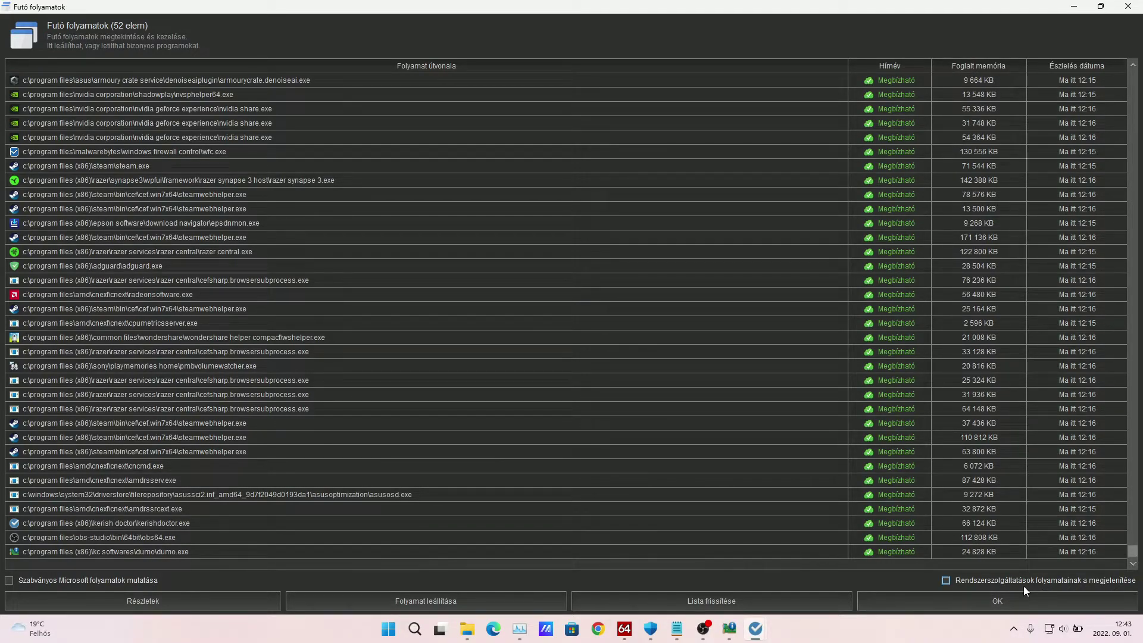
- View the program details of the selected ASUS Optimization Startup Task process, and close the running processes list
left_click(224, 598)
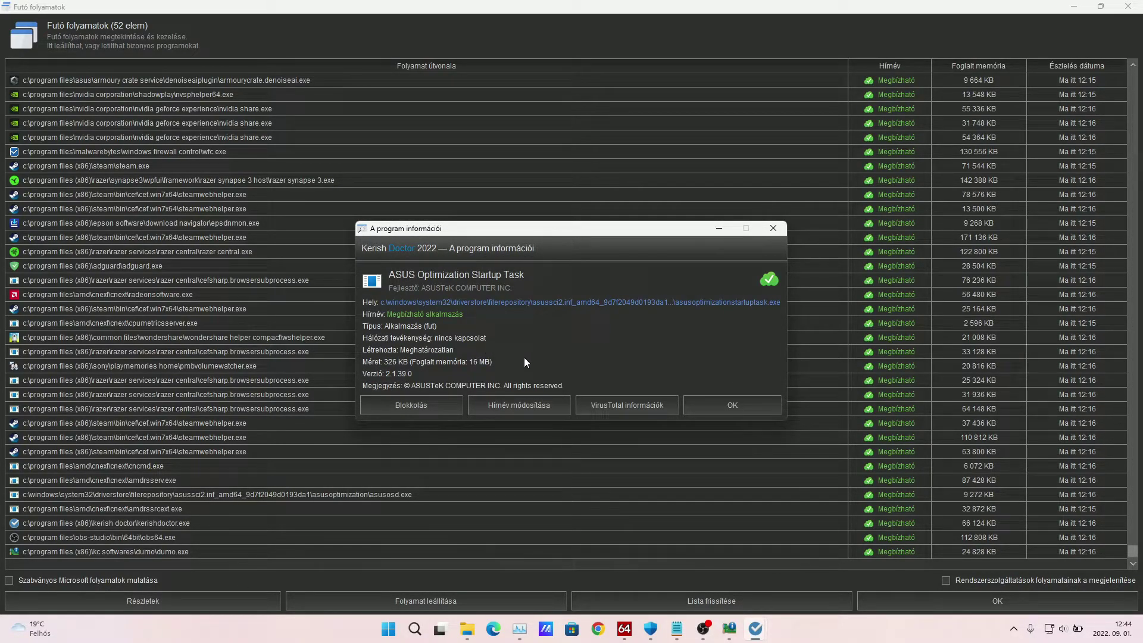
left_click(774, 227)
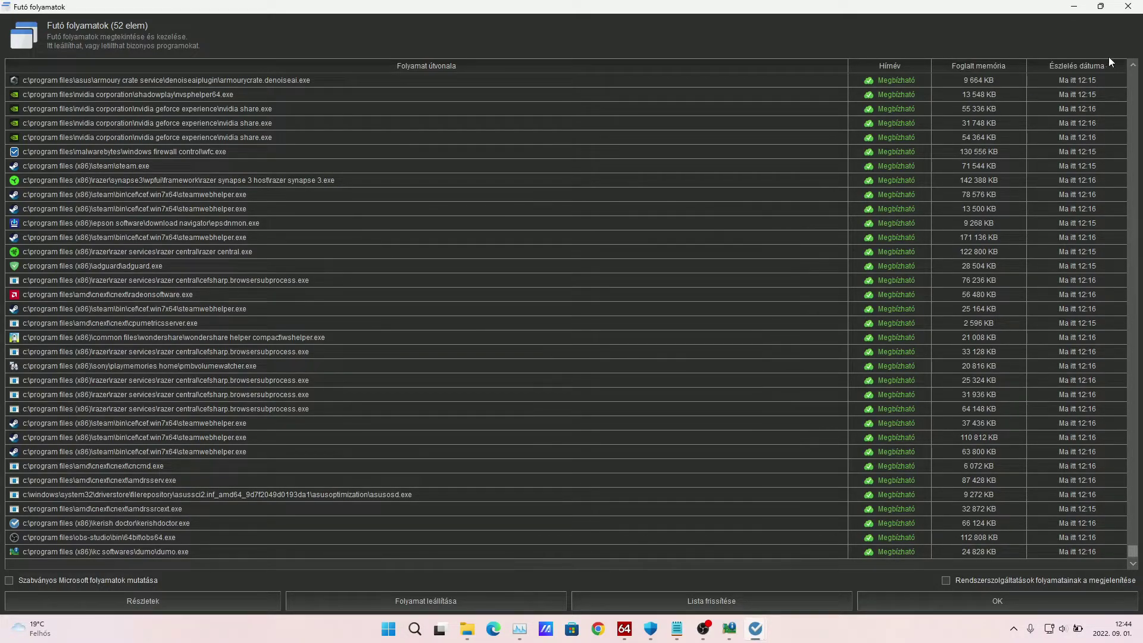
left_click(1128, 7)
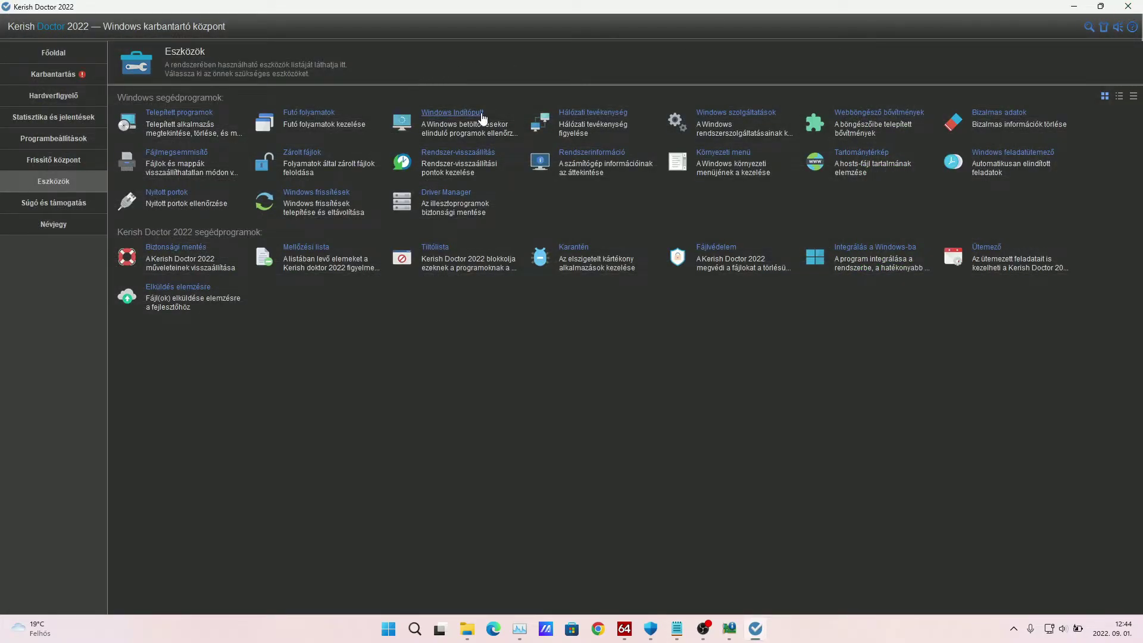
- Review the installed programs (Telepített programok) from start to end in a maximized window, and close the list
left_click(195, 113)
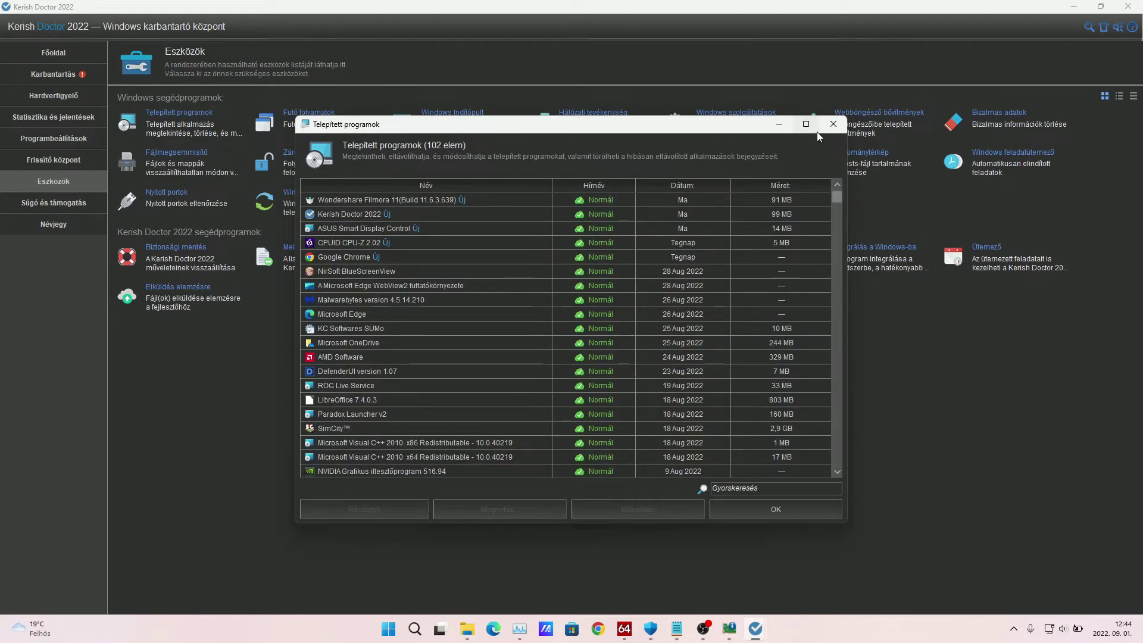
left_click(806, 124)
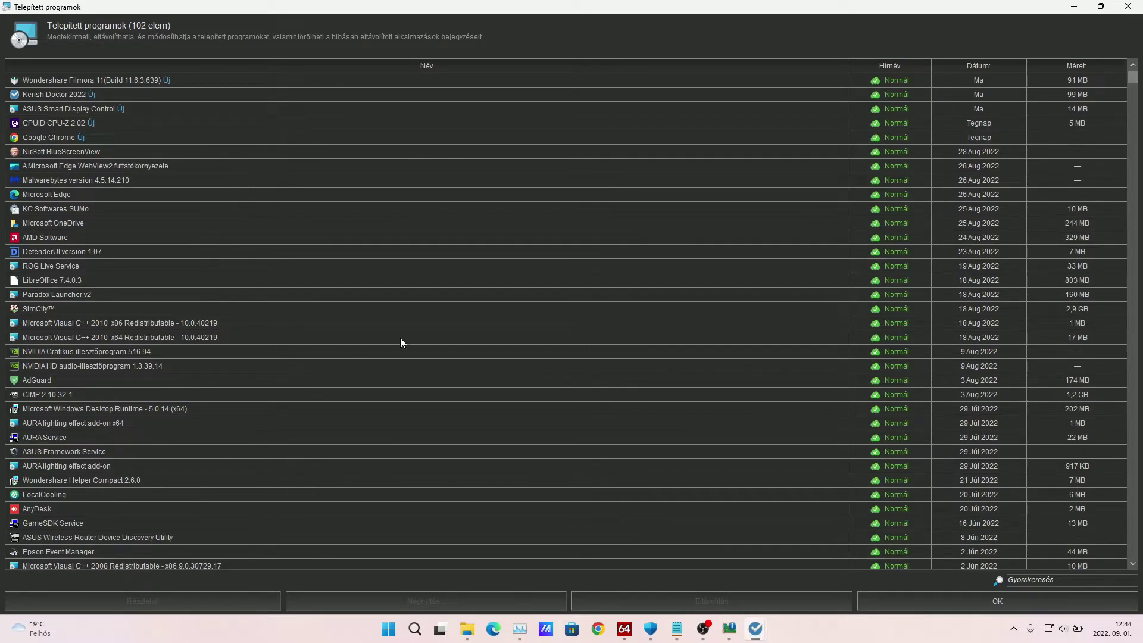
left_click_drag(1132, 77, 1134, 551)
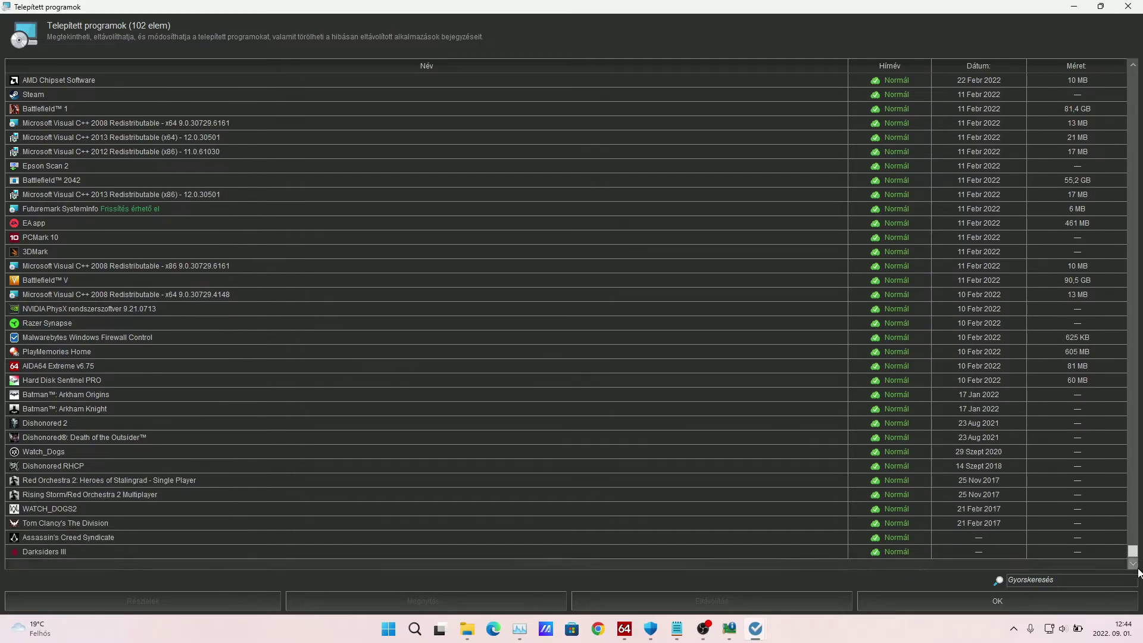
left_click(974, 606)
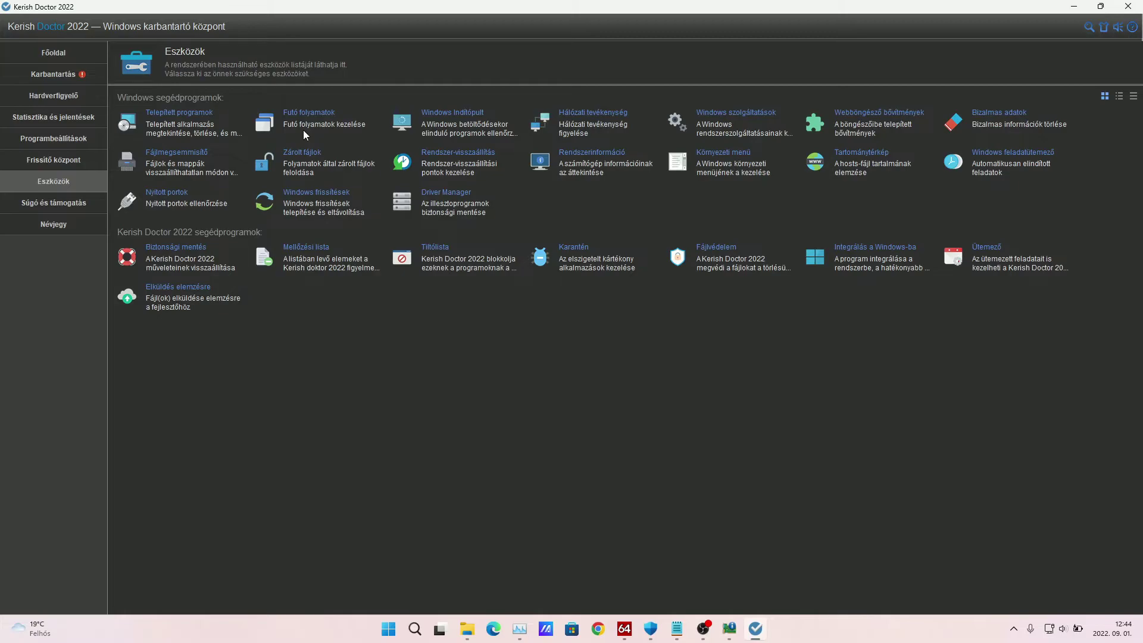
- Examine the Windows Indítópult startup applications full-screen, selecting the localcooling entry, and close the list without changes
left_click(455, 114)
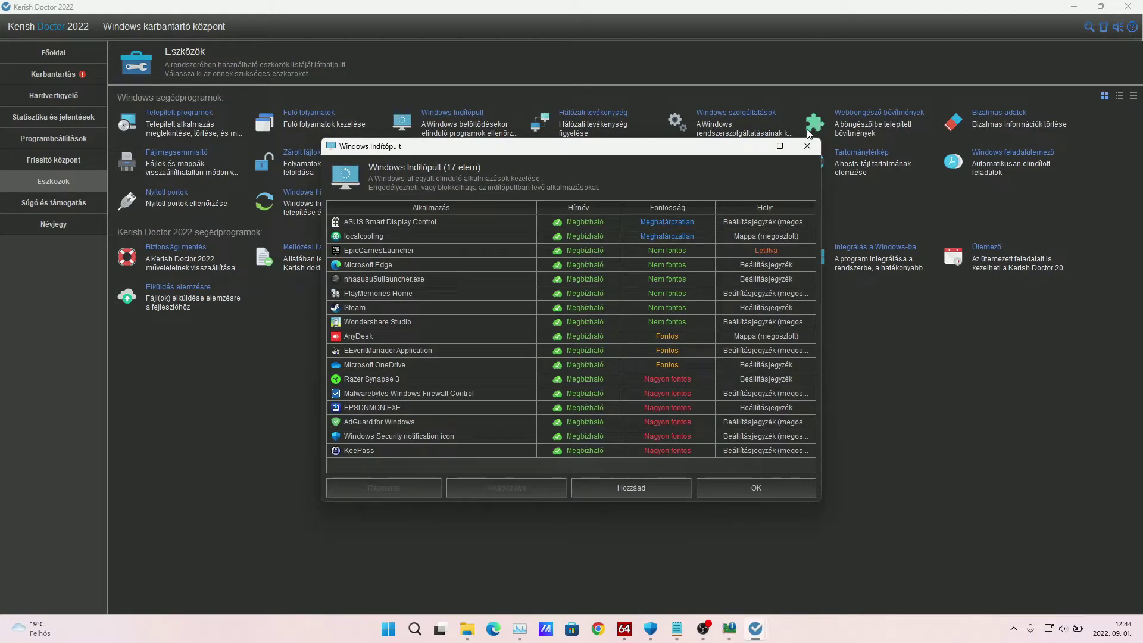
left_click(780, 146)
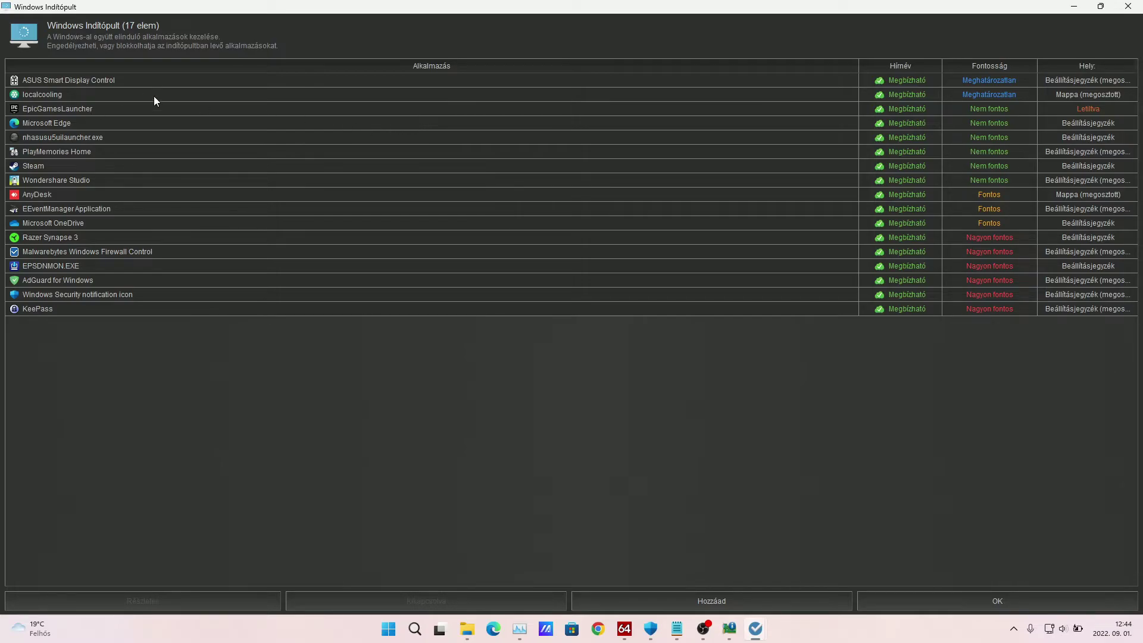
left_click(207, 82)
left_click(203, 94)
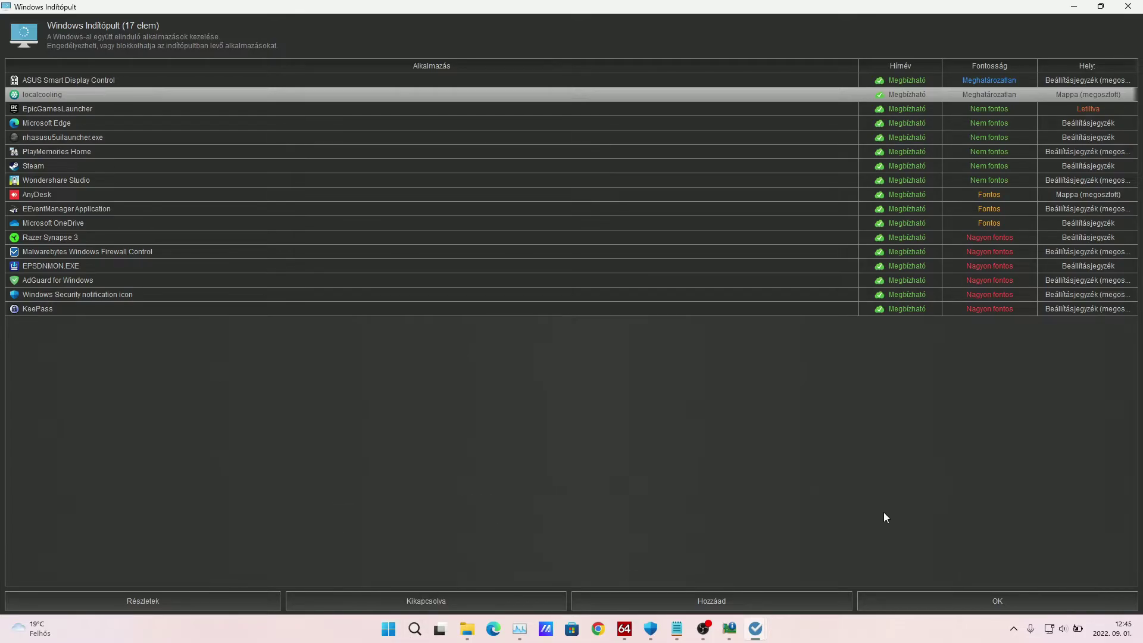
left_click(891, 593)
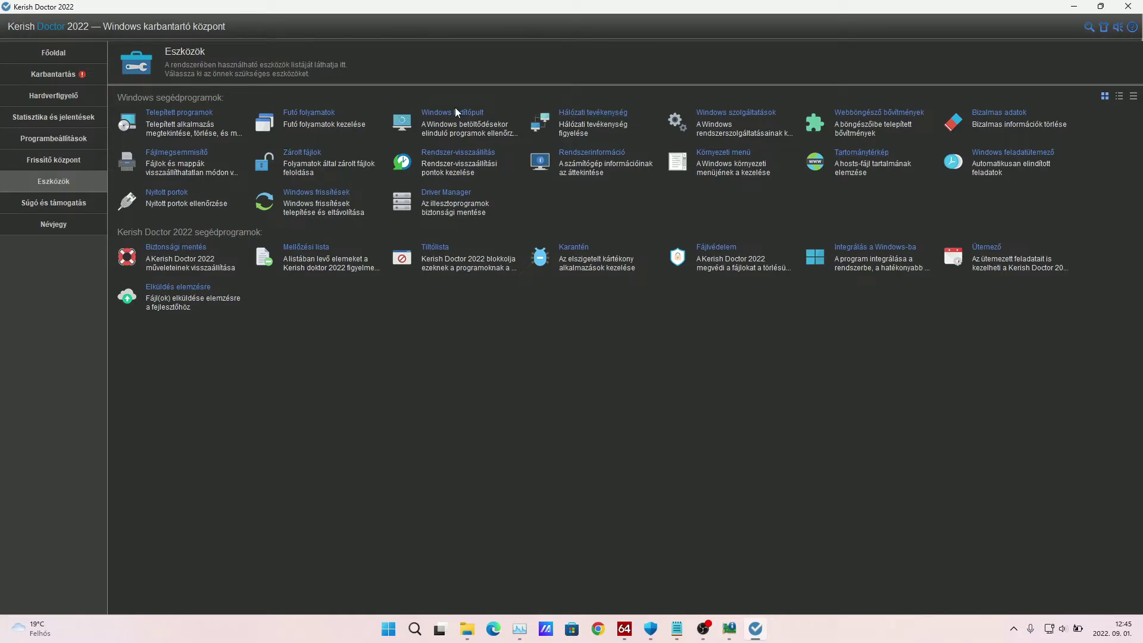
- Uninstall LocalCooling from Telepített programok, finding it with the quick search "lo" and completing its setup wizard
left_click(159, 115)
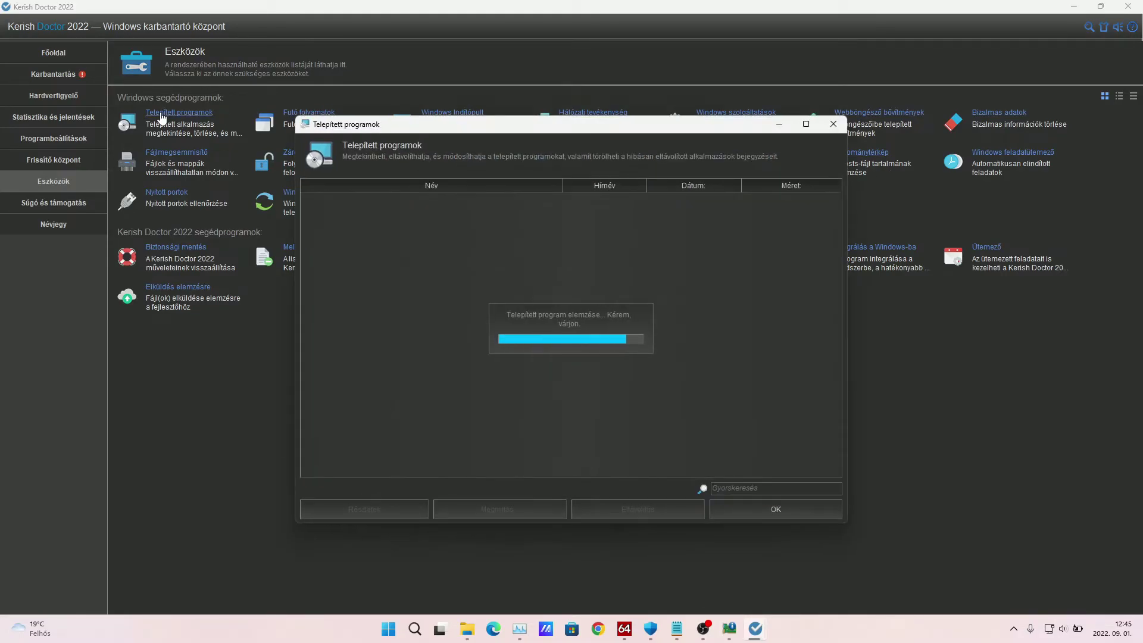
type("l")
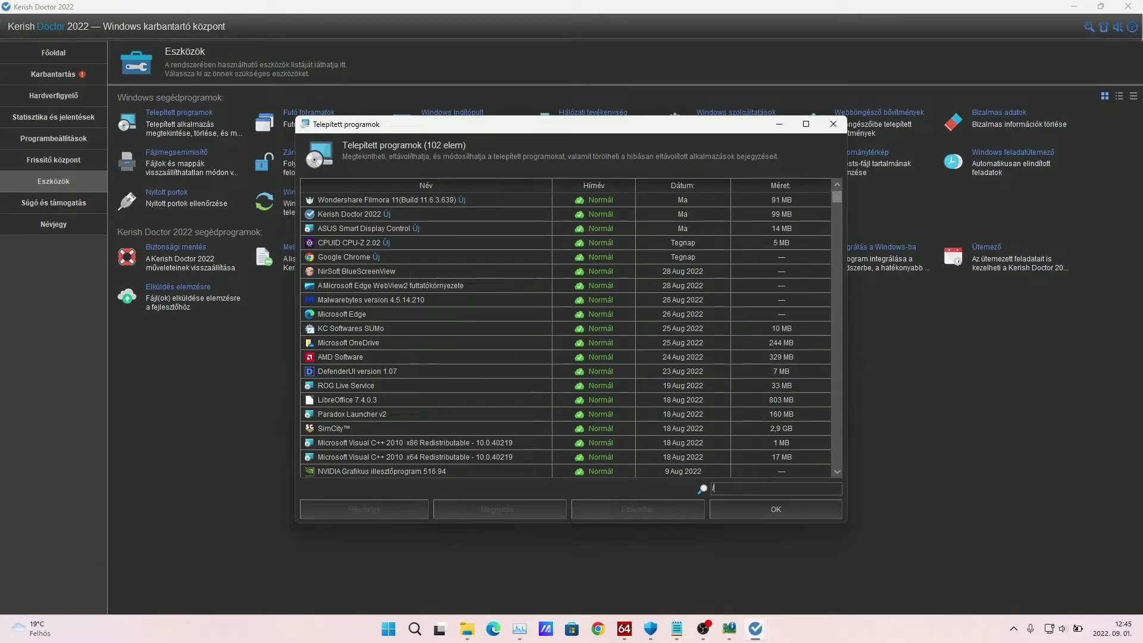
type("o")
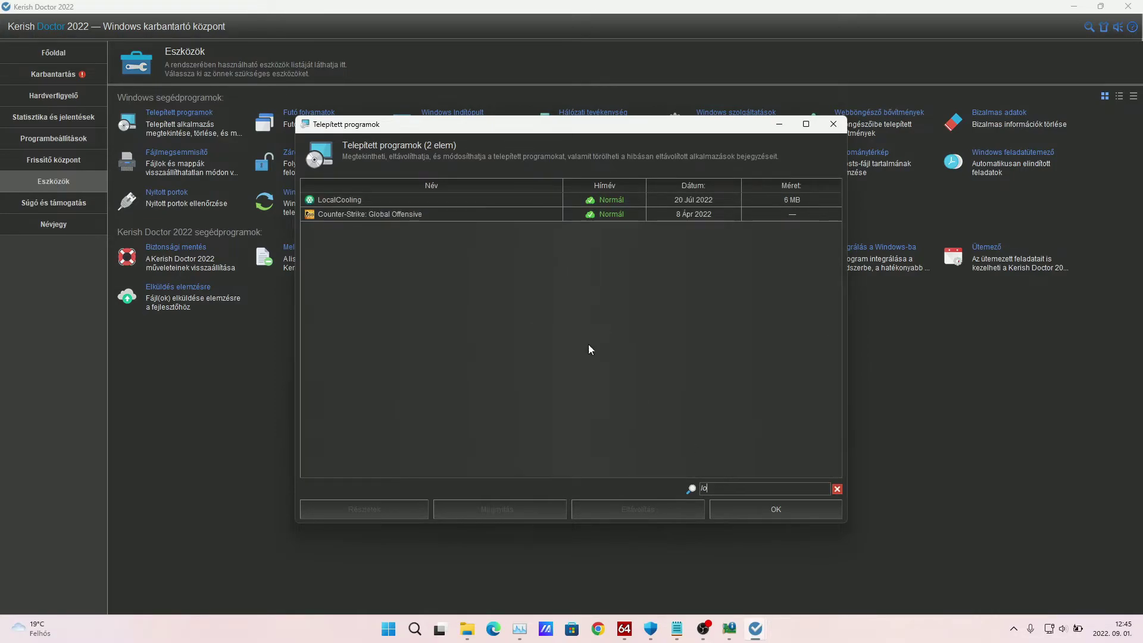
left_click(369, 202)
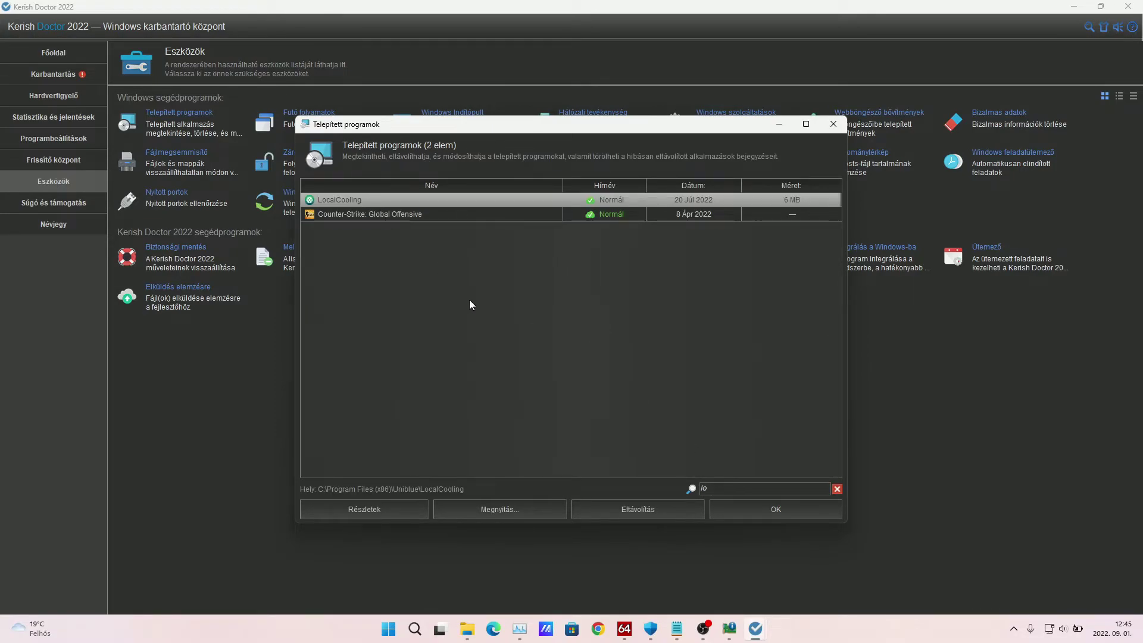
left_click(609, 516)
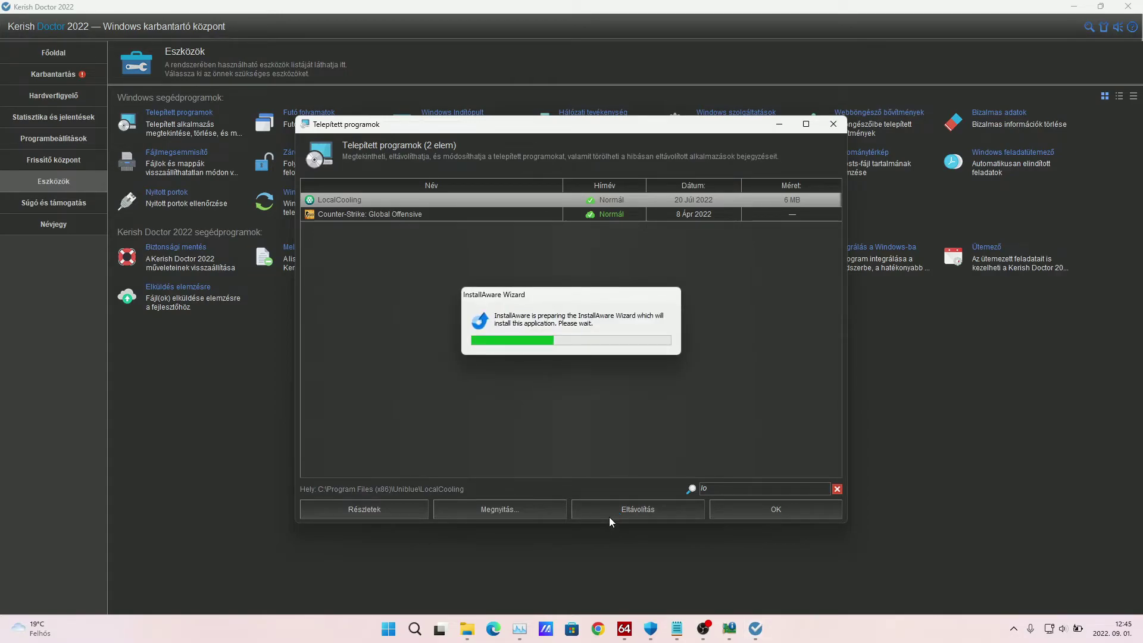
left_click(639, 422)
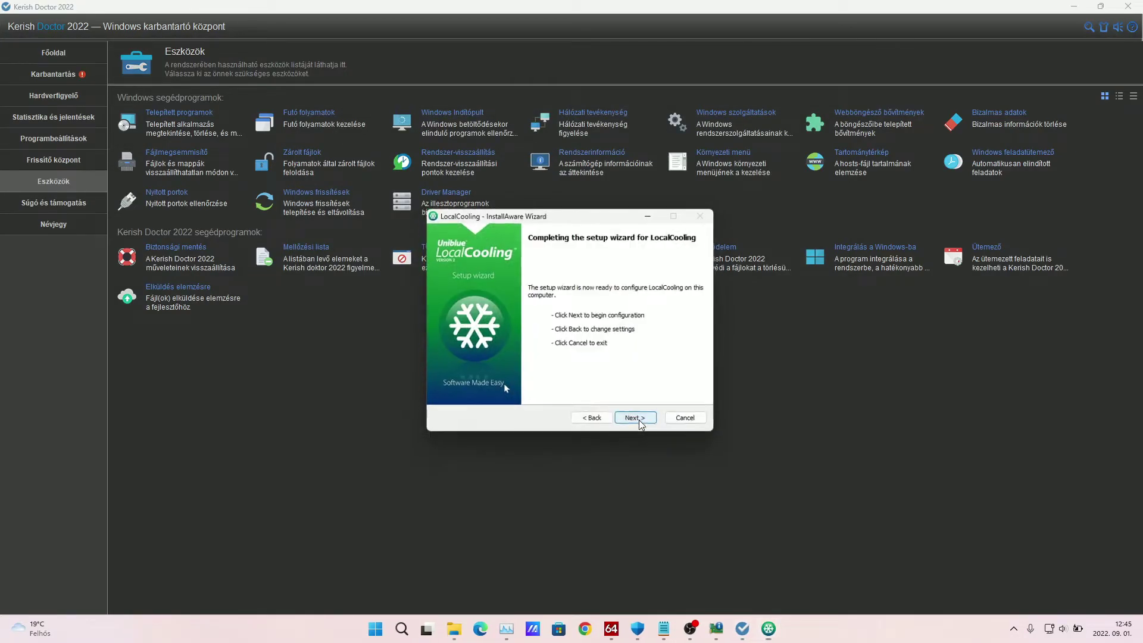
left_click(638, 421)
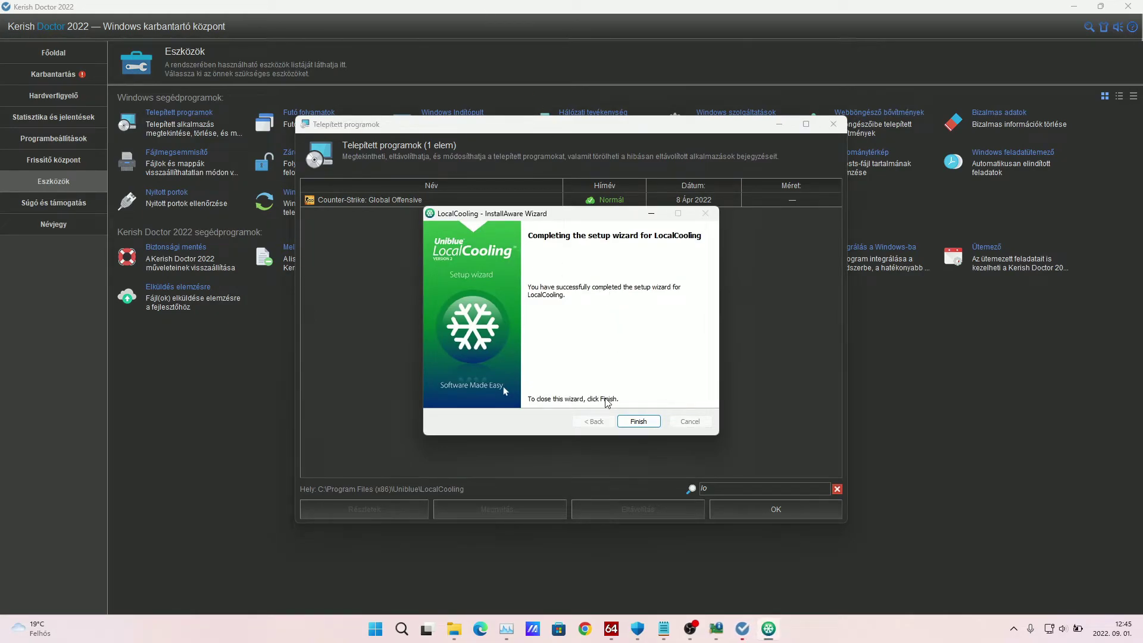
left_click(637, 421)
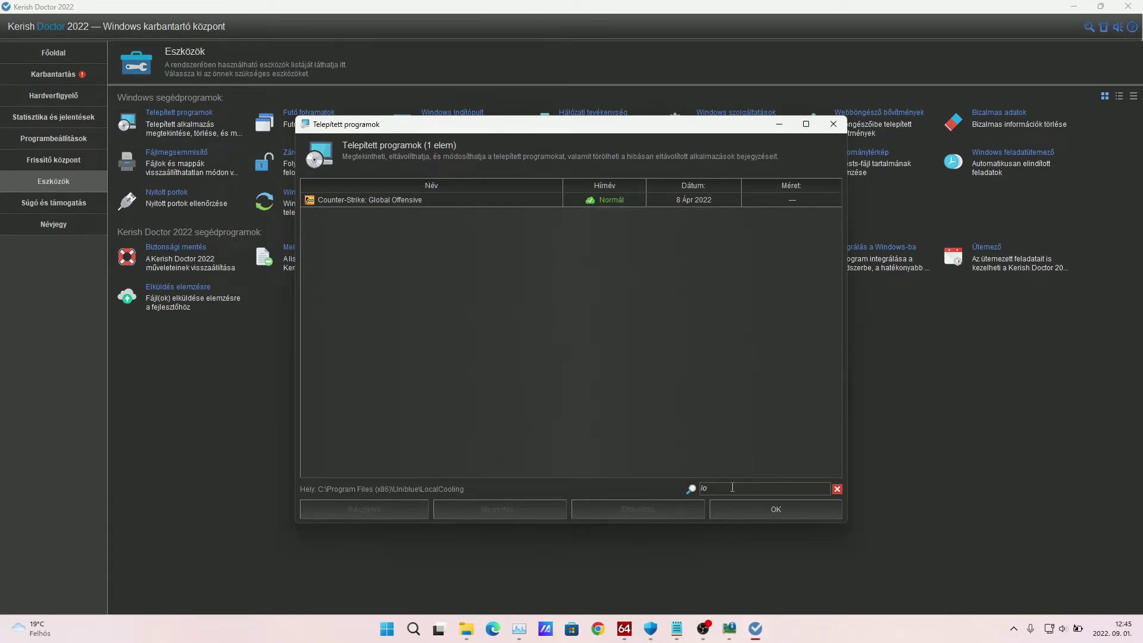
left_click(779, 509)
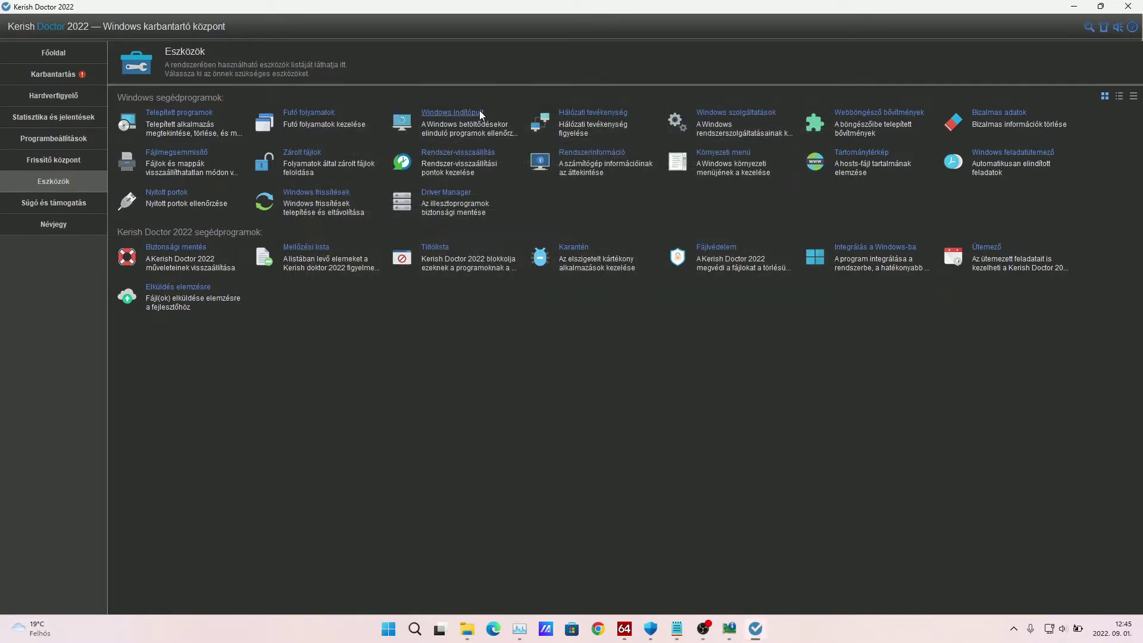
- Recheck the Windows Indítópult startup entries in a maximized window after the LocalCooling removal, and close the list
left_click(443, 113)
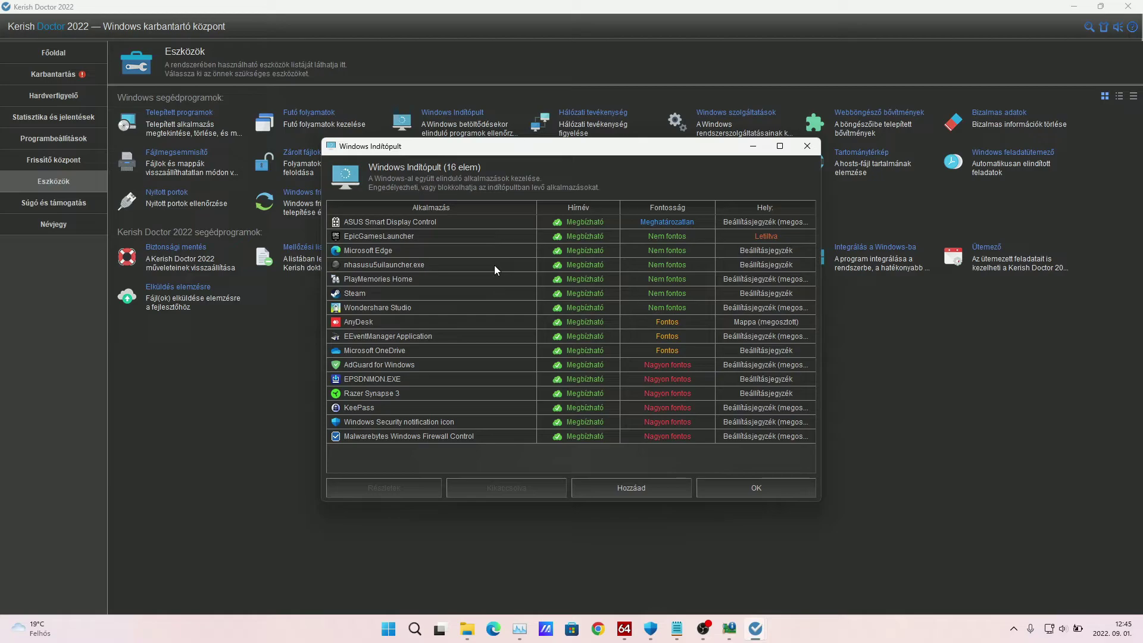
left_click(779, 147)
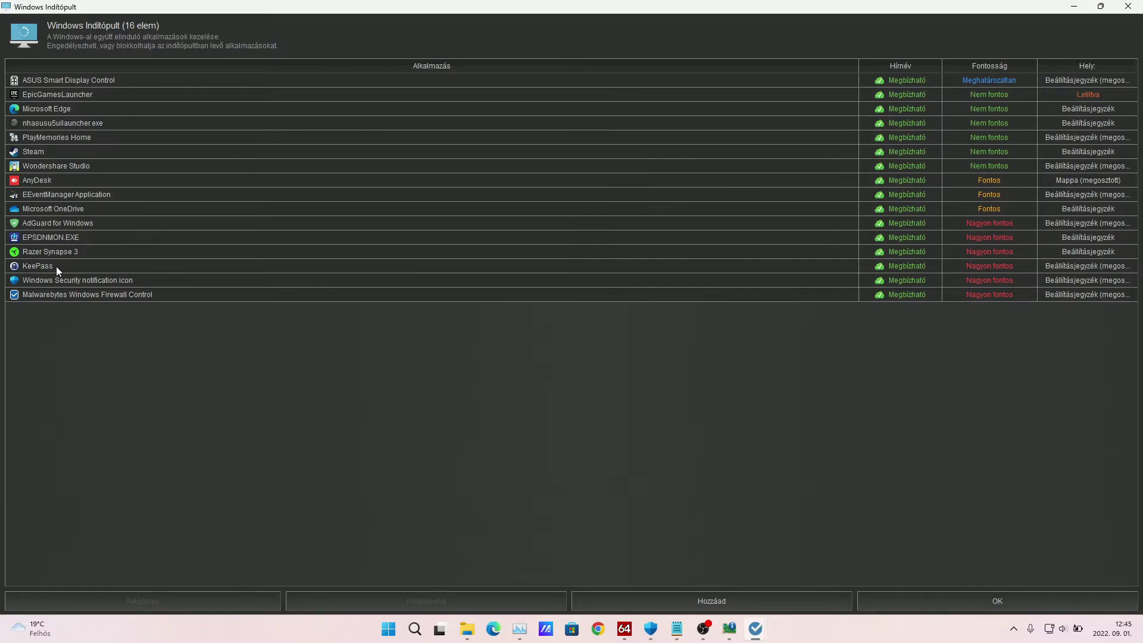
left_click(1128, 7)
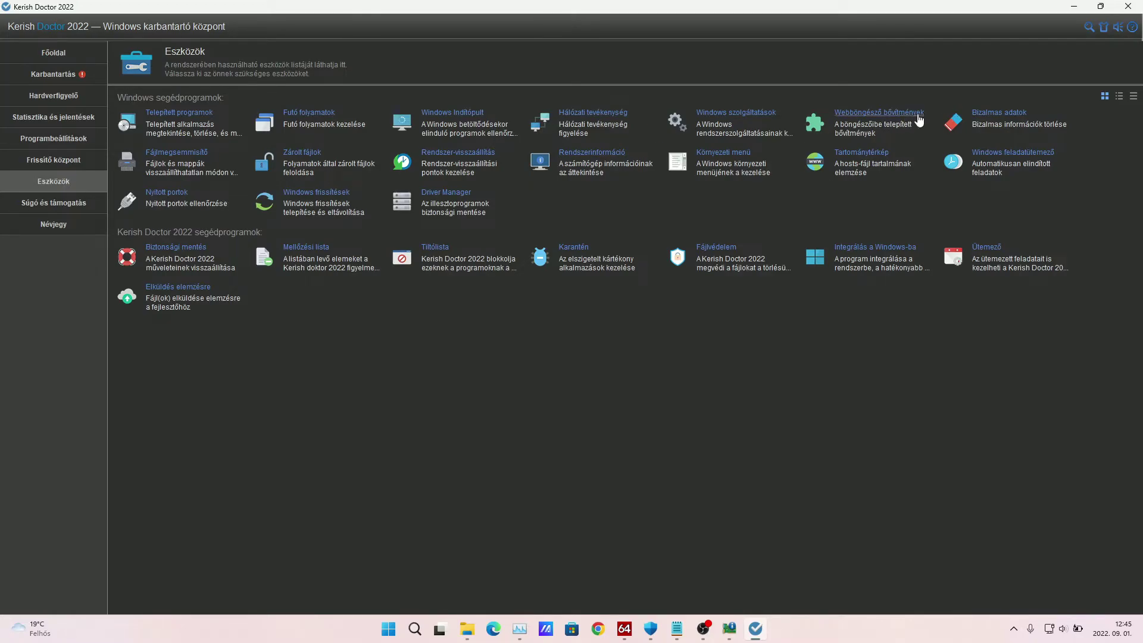
- Review the active connections in Hálózati tevékenység and the installed browser add-ons in Webböngésző bővítmények, closing both lists without changes
left_click(592, 116)
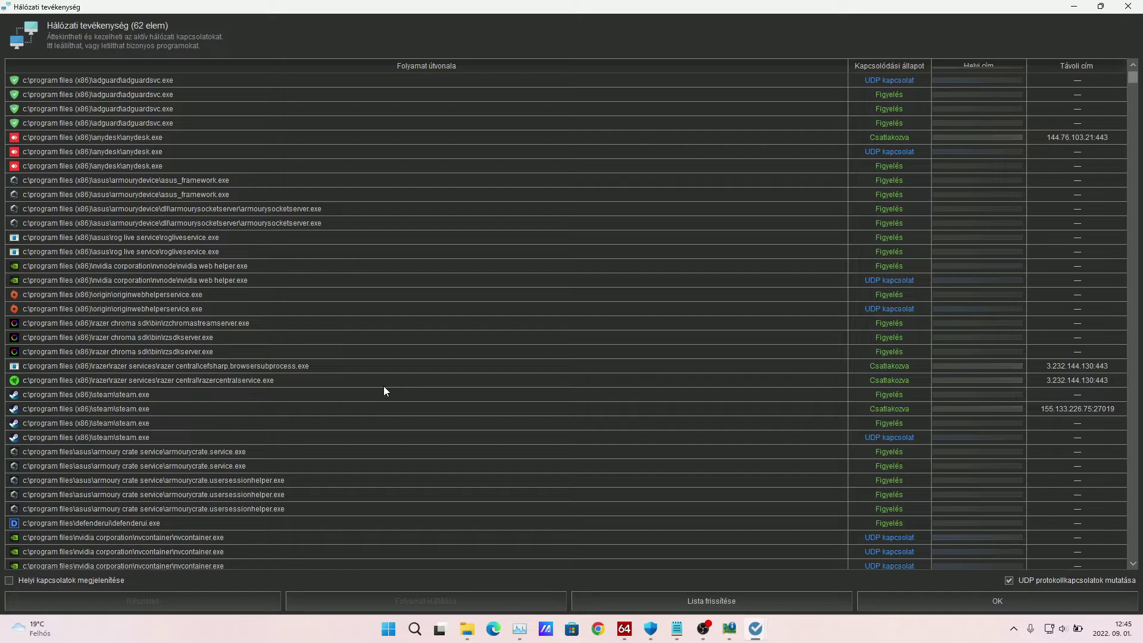
scroll(384, 387, "down", 2)
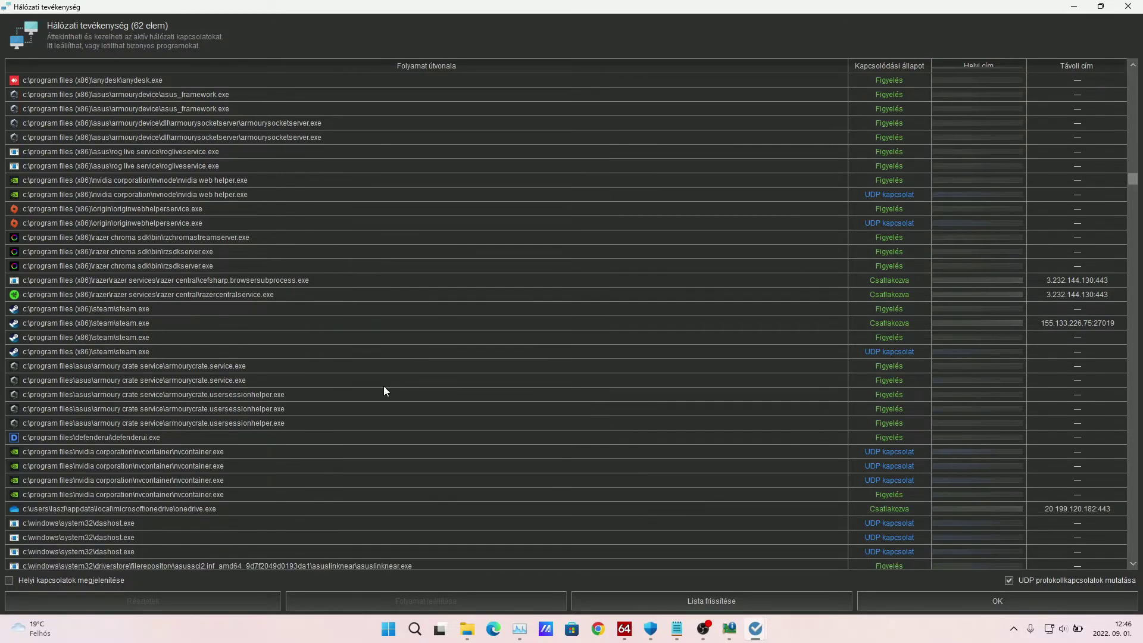
scroll(383, 386, "down", 3)
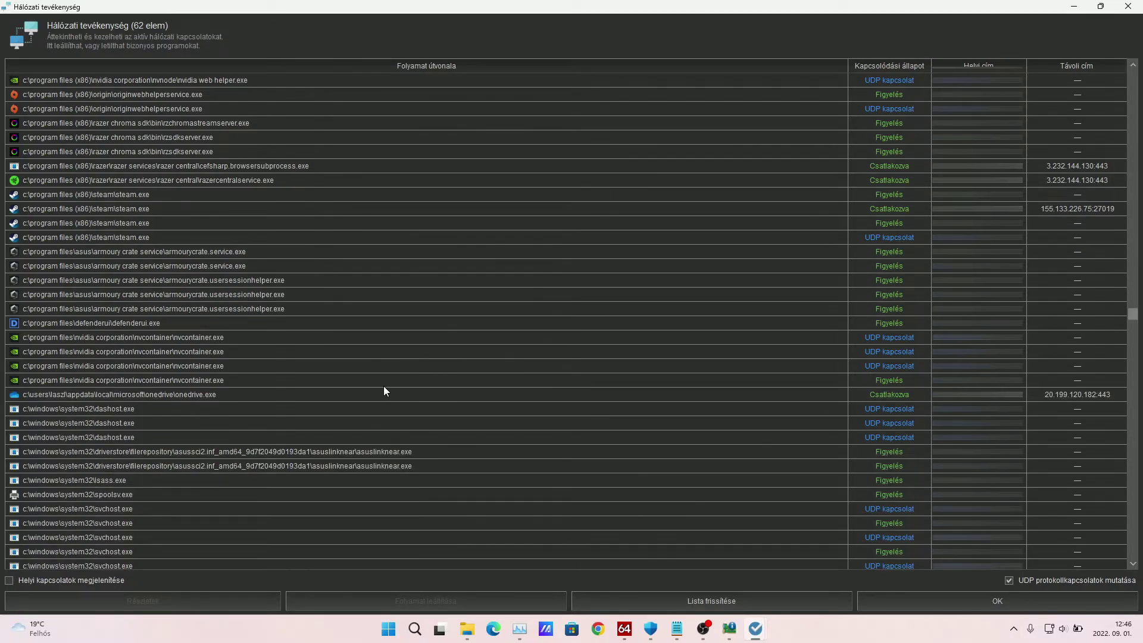
scroll(384, 387, "down", 2)
scroll(383, 386, "down", 3)
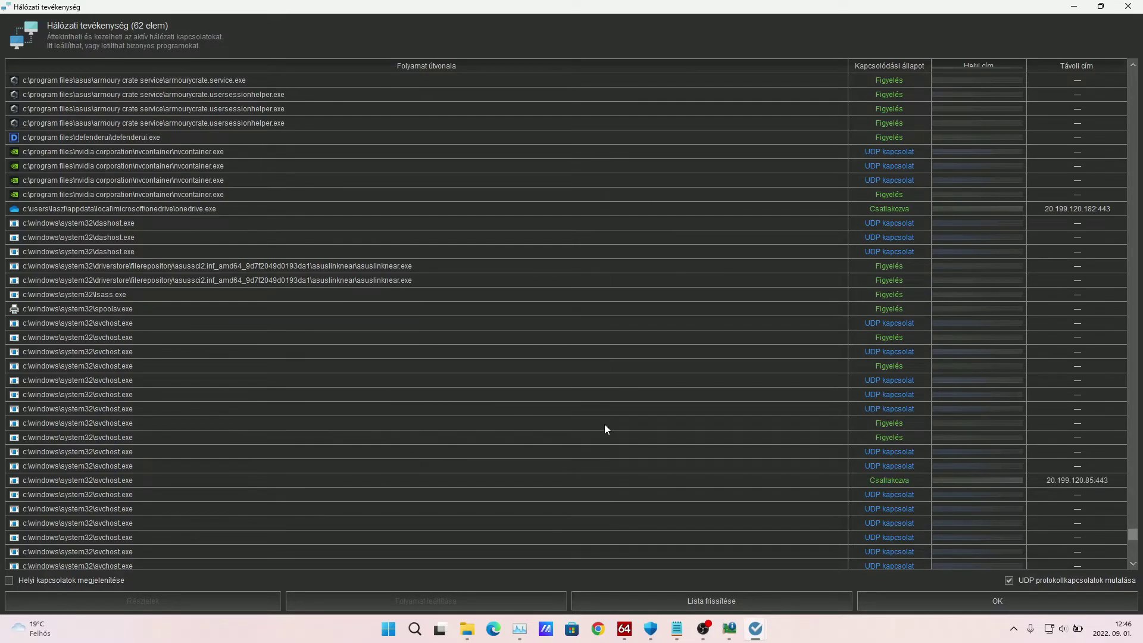
left_click(1128, 6)
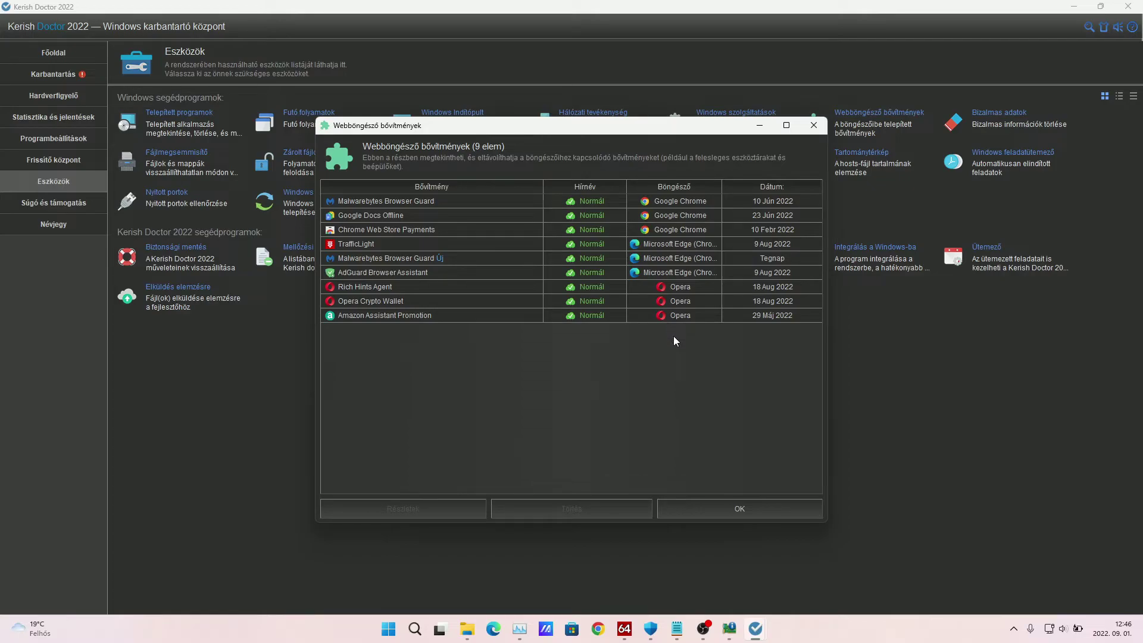
left_click(818, 127)
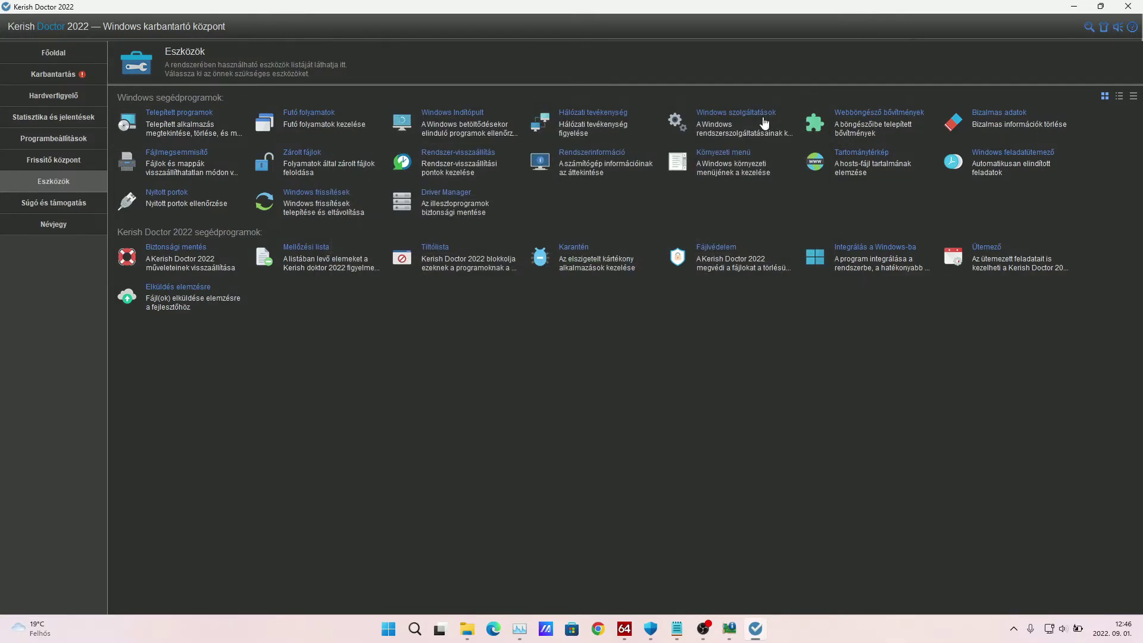
- Review the system services in Windows szolgáltatások in a maximized window, and close the list without changes
left_click(761, 119)
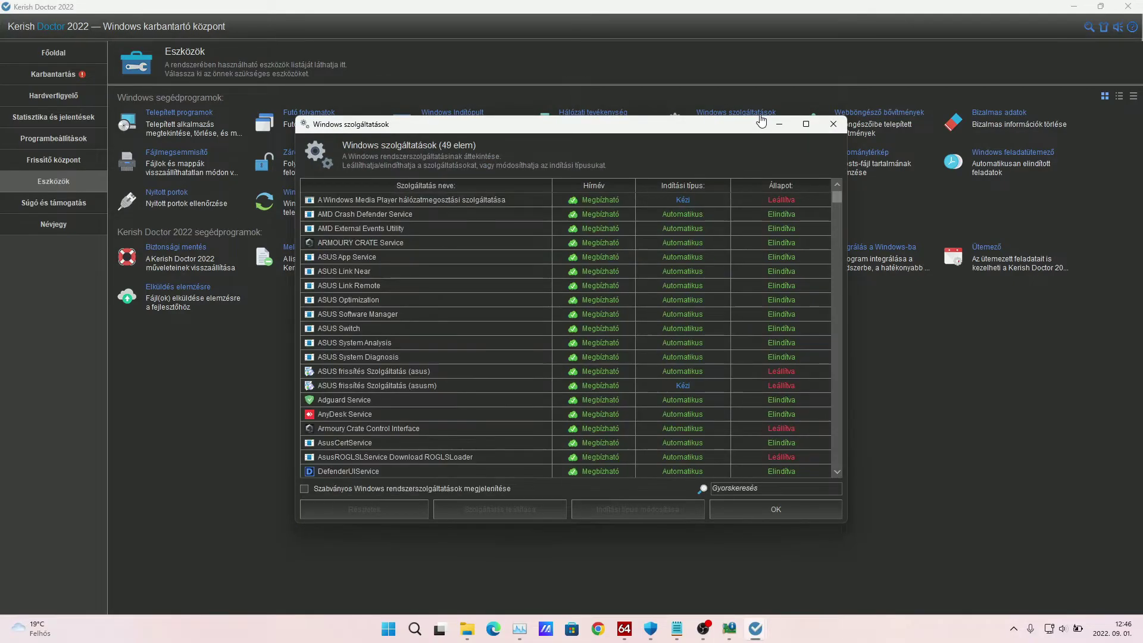
left_click(809, 124)
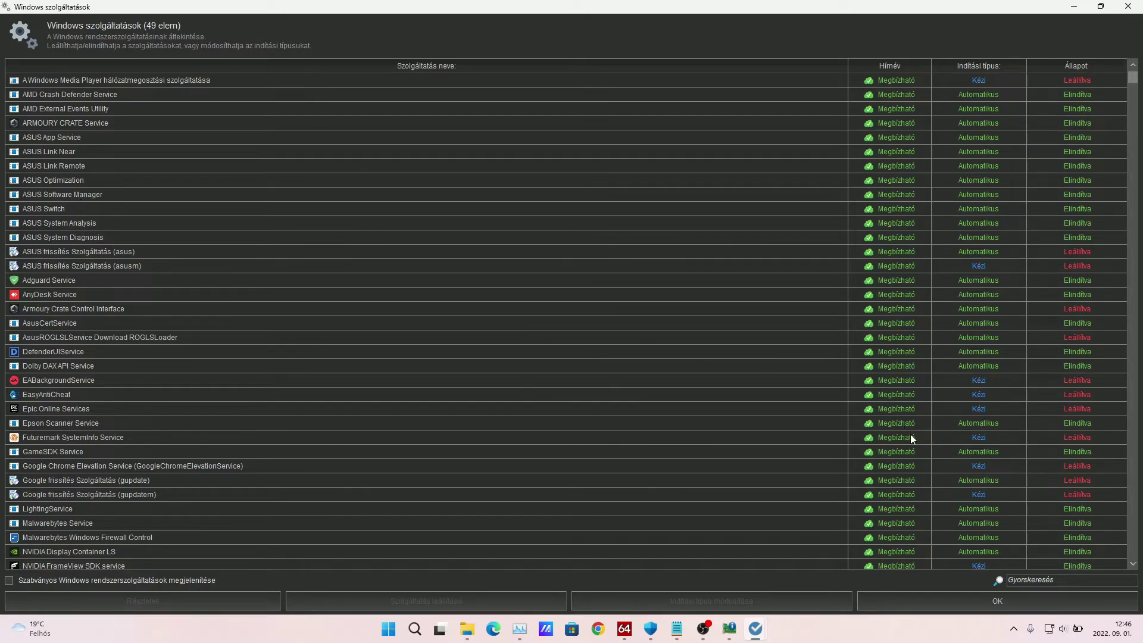
scroll(910, 435, "down", 2)
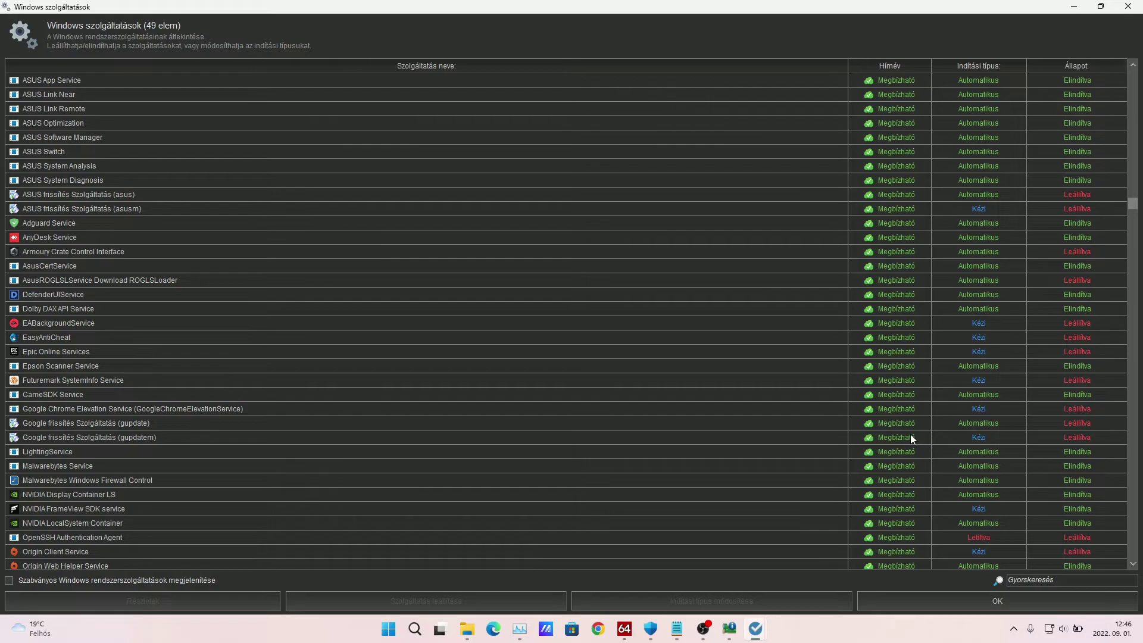
scroll(910, 438, "down", 1)
scroll(910, 439, "down", 2)
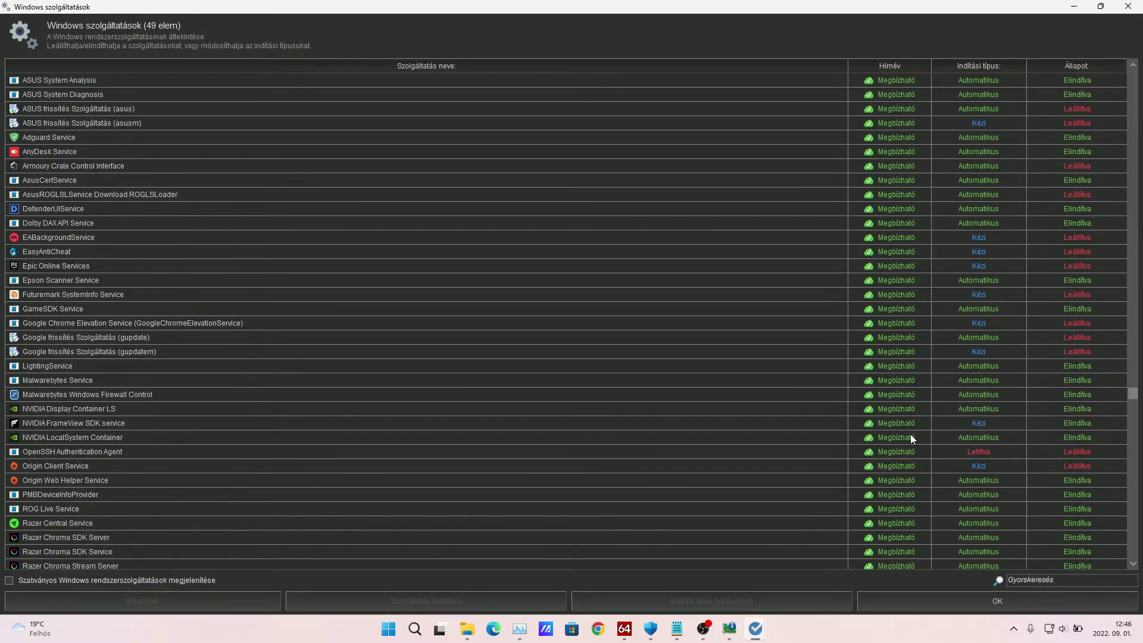
scroll(911, 439, "down", 1)
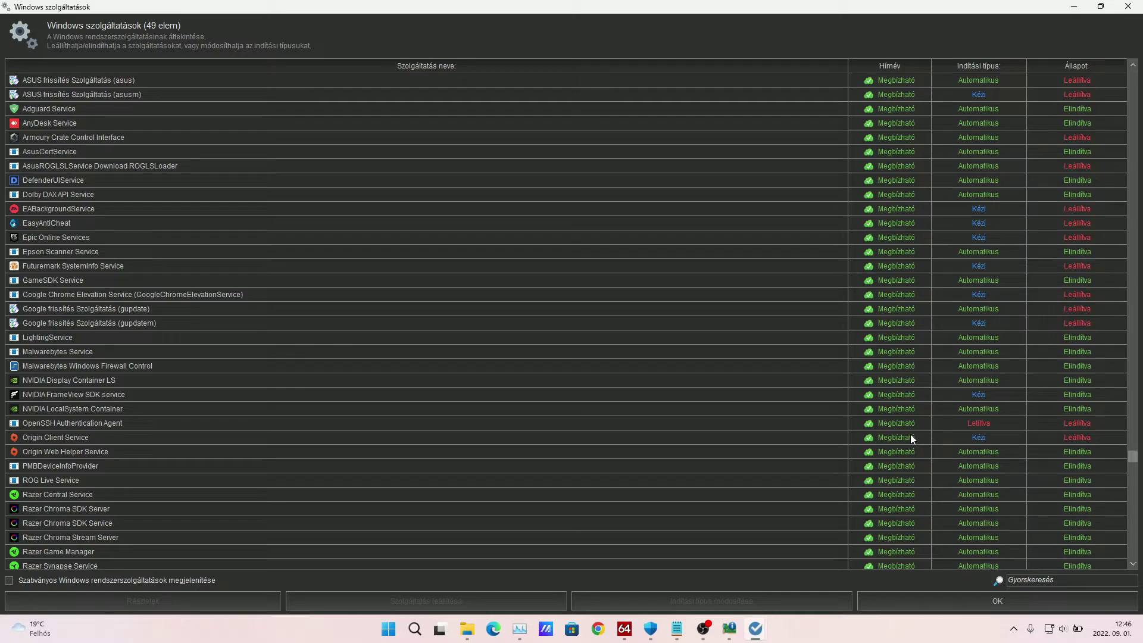
scroll(909, 438, "down", 1)
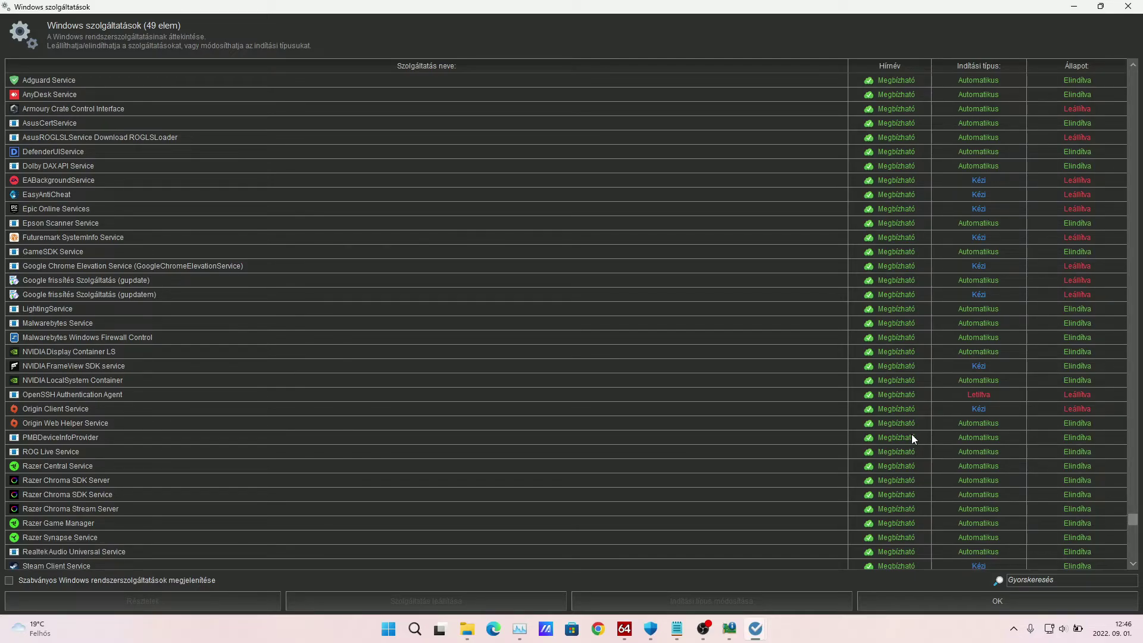
scroll(912, 435, "up", 7)
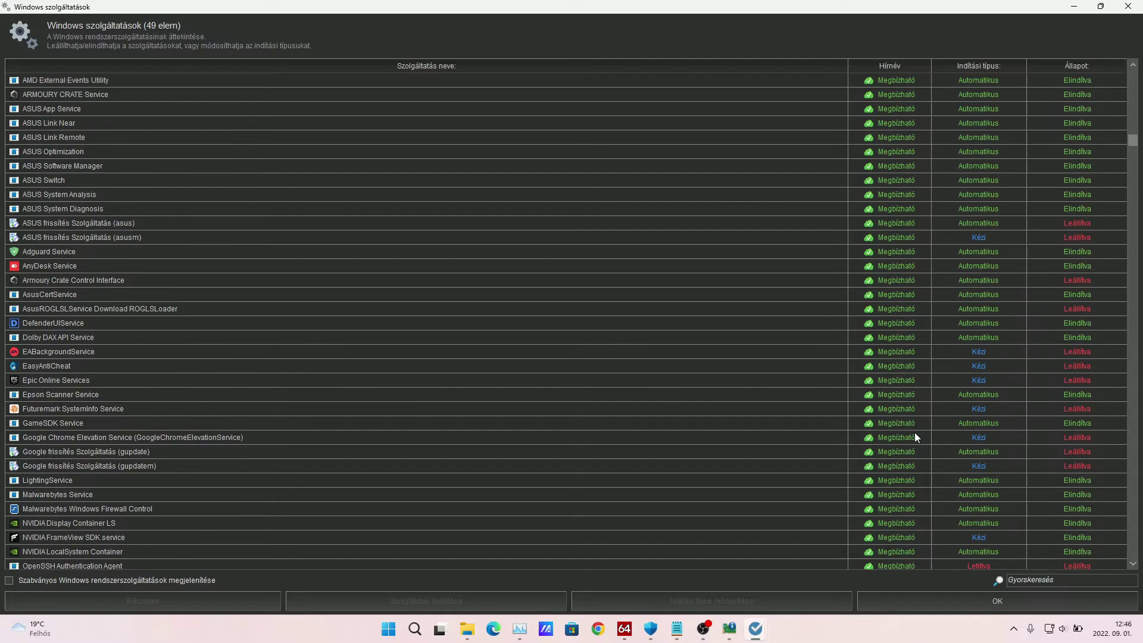
left_click(1127, 5)
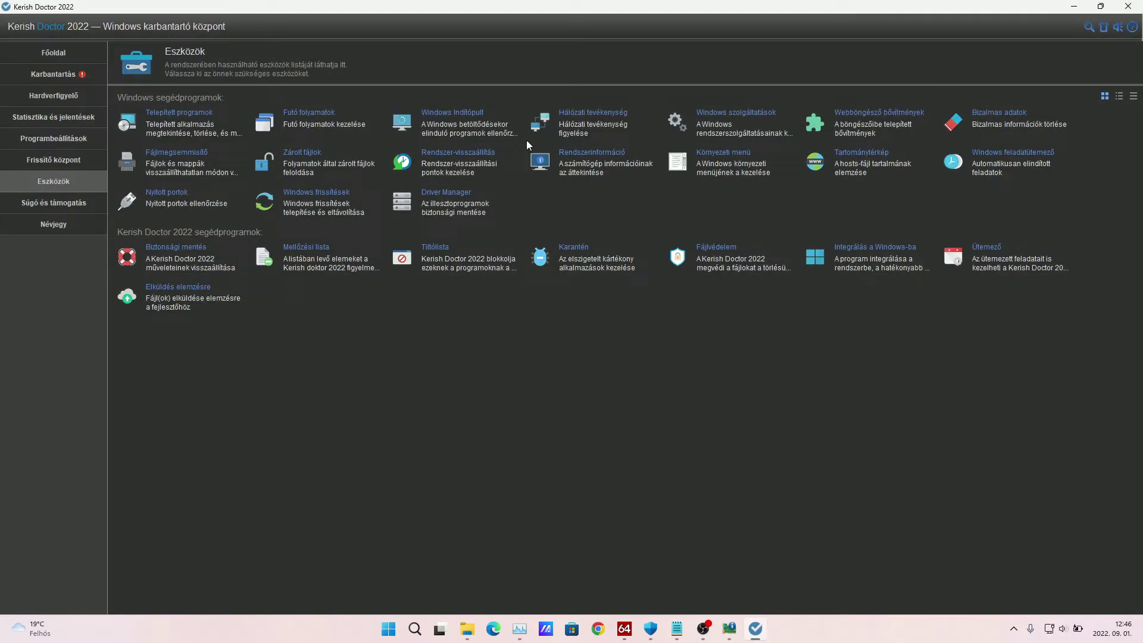
- Review the Bizalmas adatok cleaning options for the system and browsers, look at the Fájlmegsemmisítő shredder, and close both without deleting anything
left_click(1025, 121)
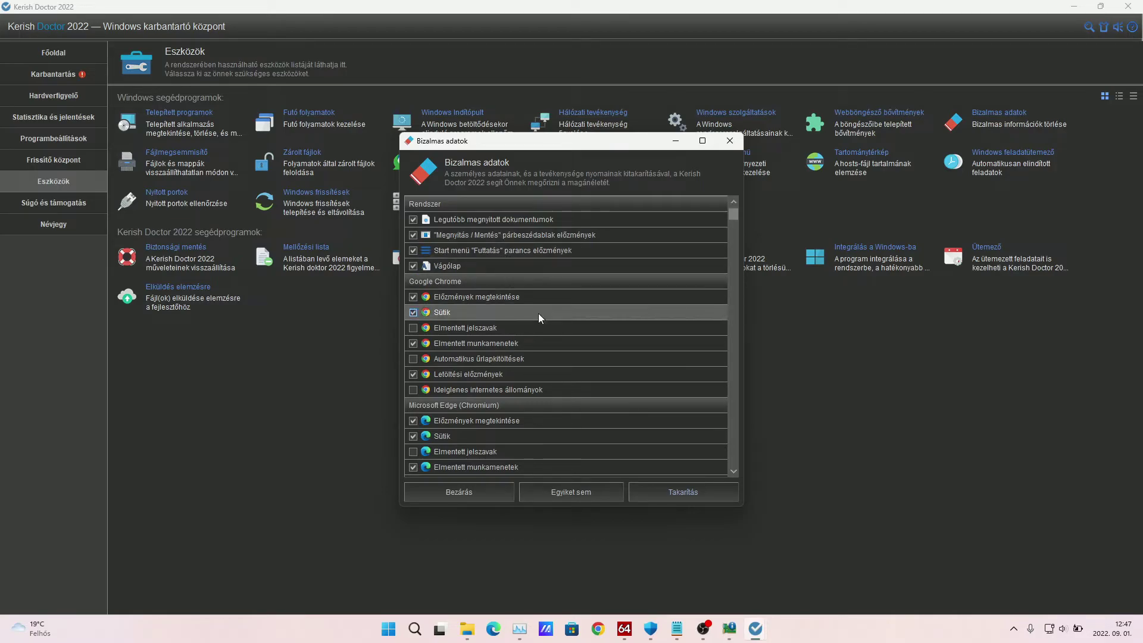
scroll(540, 315, "down", 4)
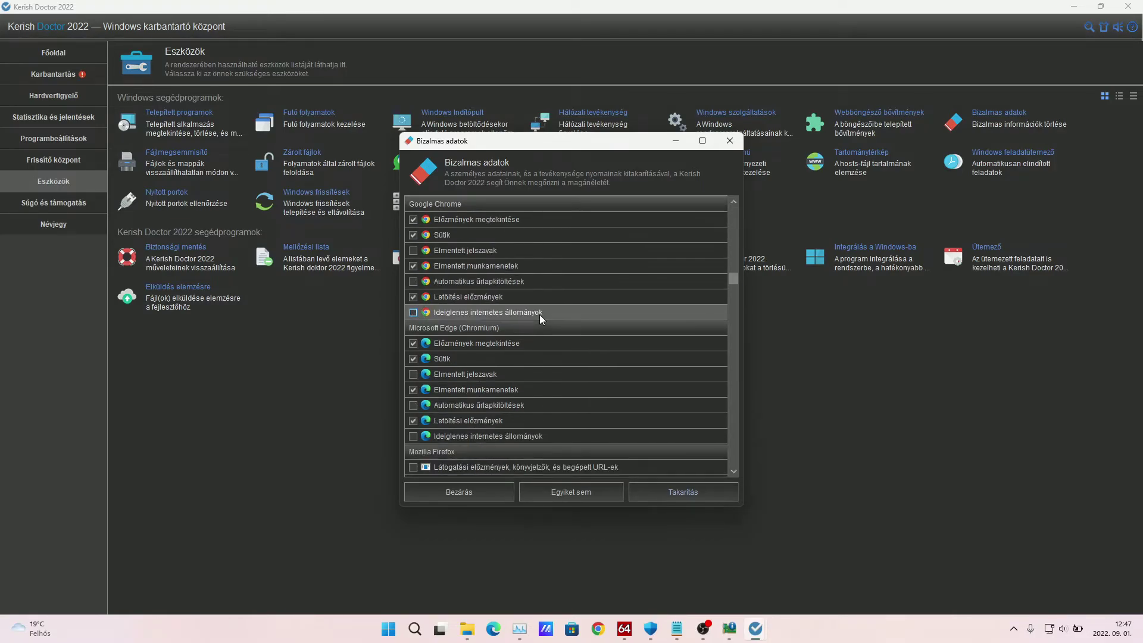
scroll(539, 314, "down", 3)
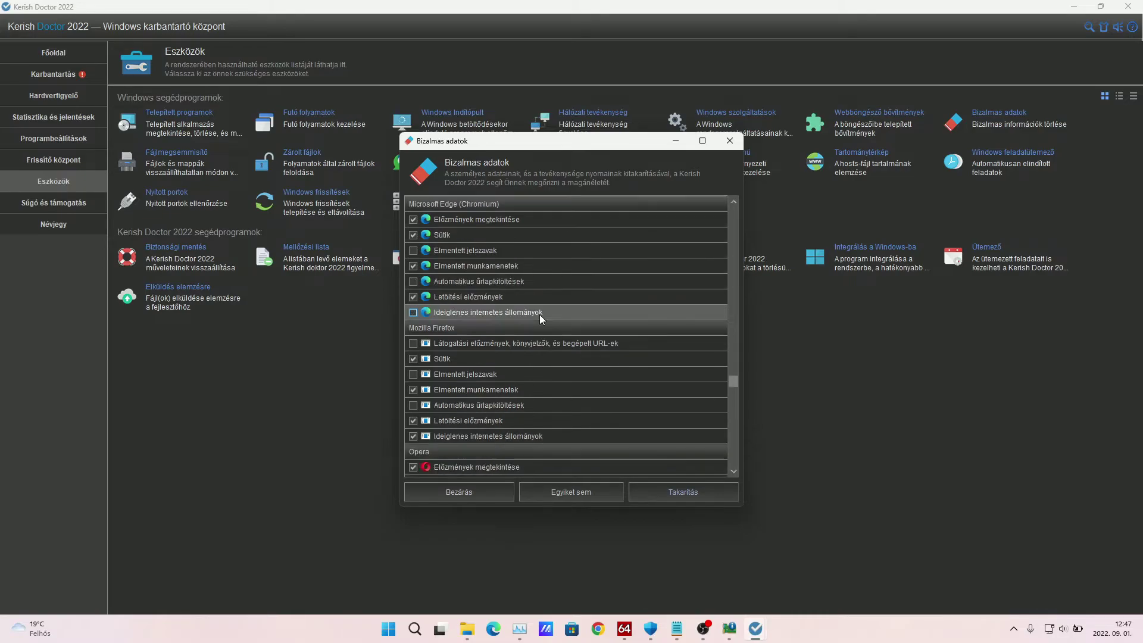
scroll(539, 314, "down", 2)
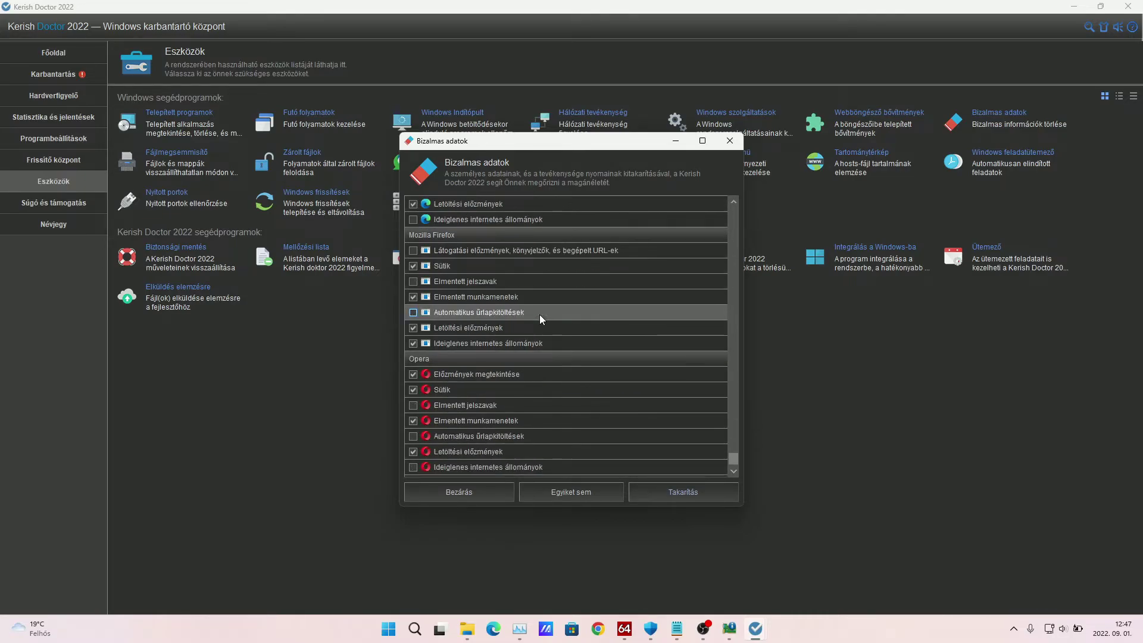
left_click(730, 141)
left_click(196, 156)
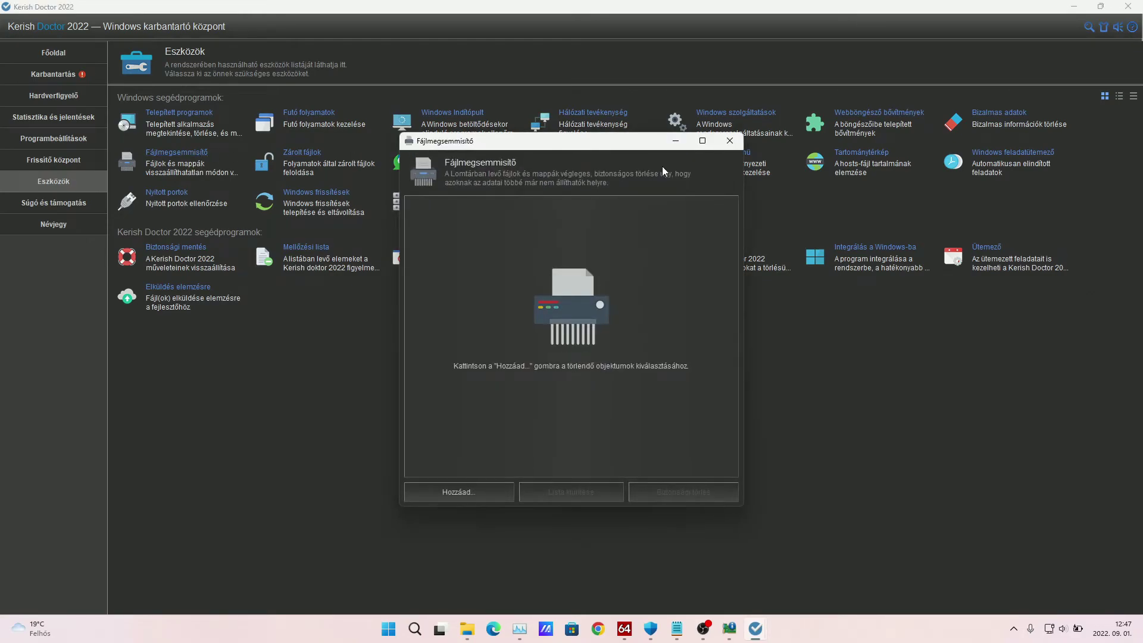
left_click(730, 141)
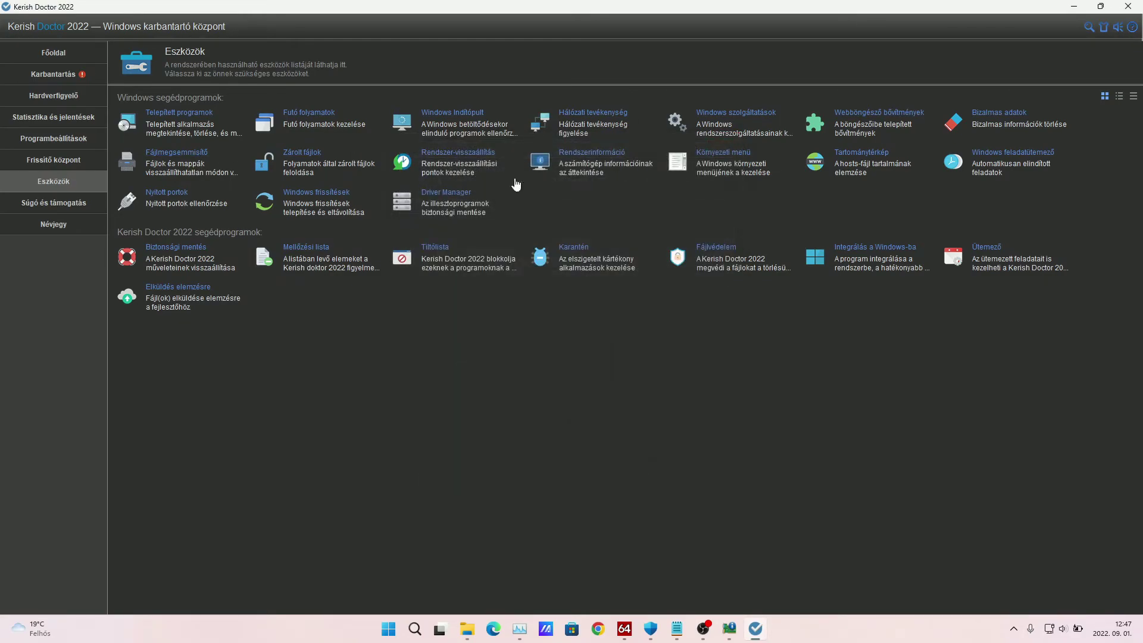
- Examine the locked files in Zárolt fájlok in a maximized window, and close the list without unlocking anything
left_click(297, 162)
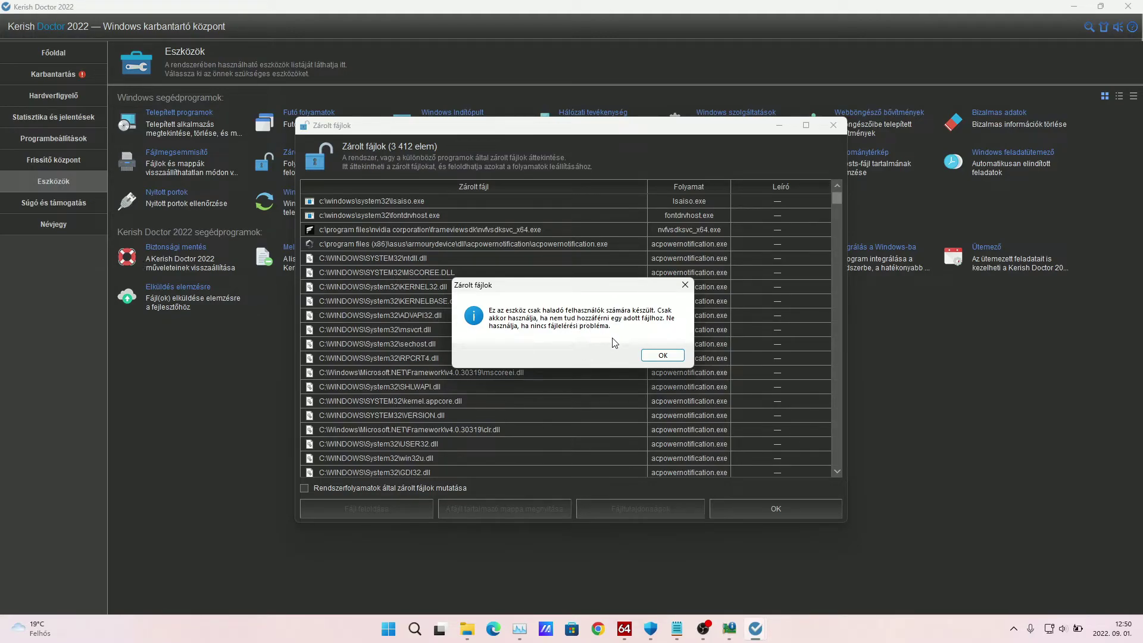
left_click(659, 355)
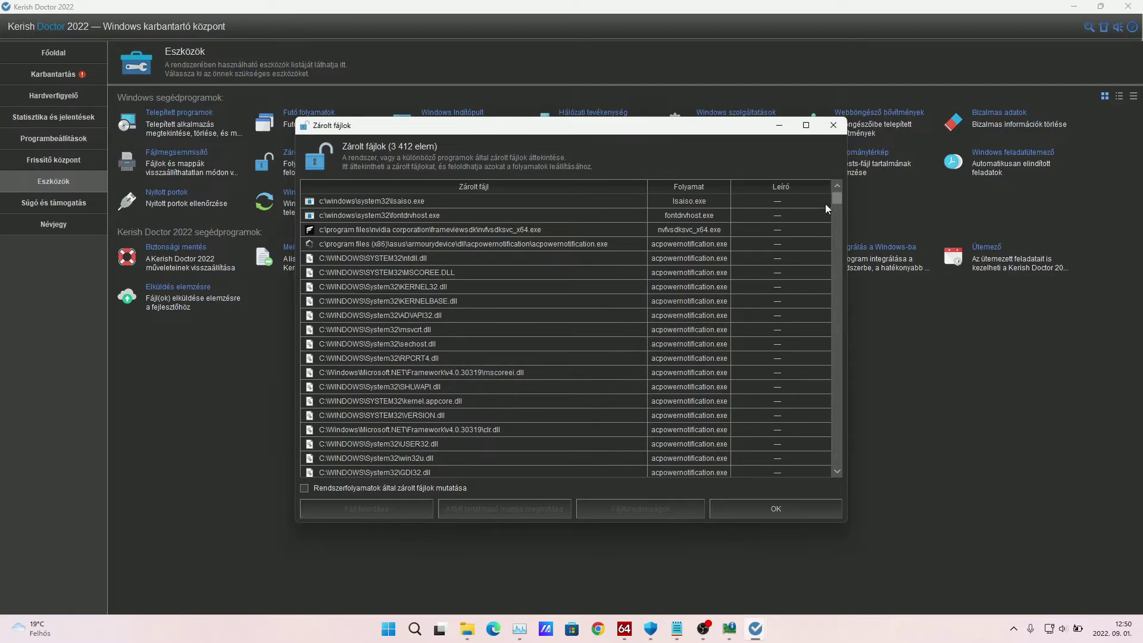
left_click(807, 126)
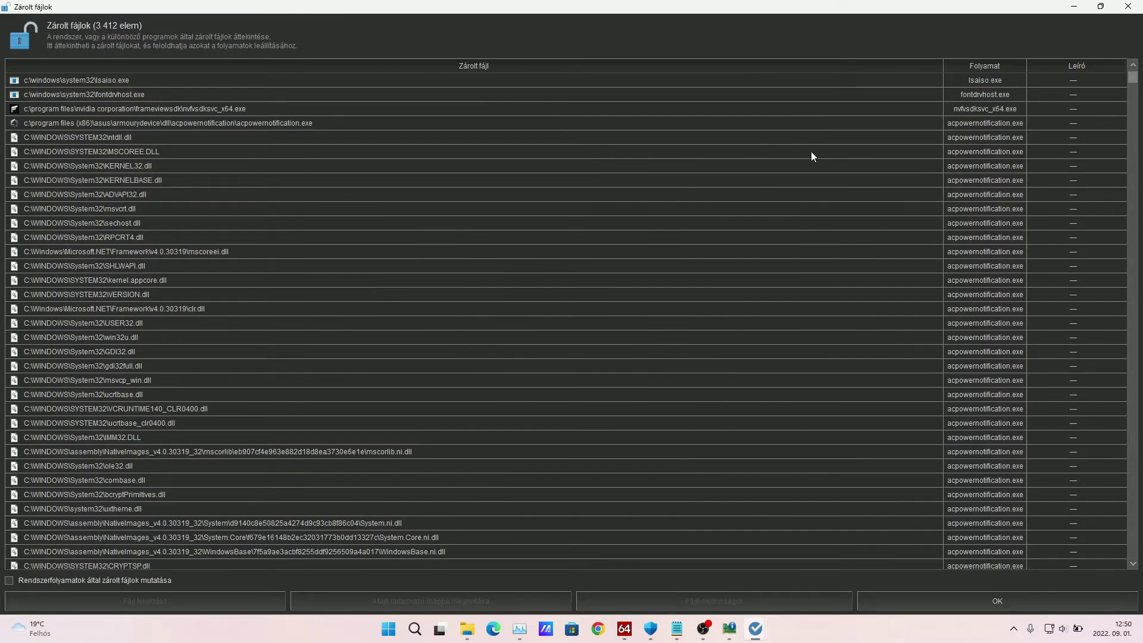
left_click(1131, 97)
left_click_drag(1133, 93, 1132, 128)
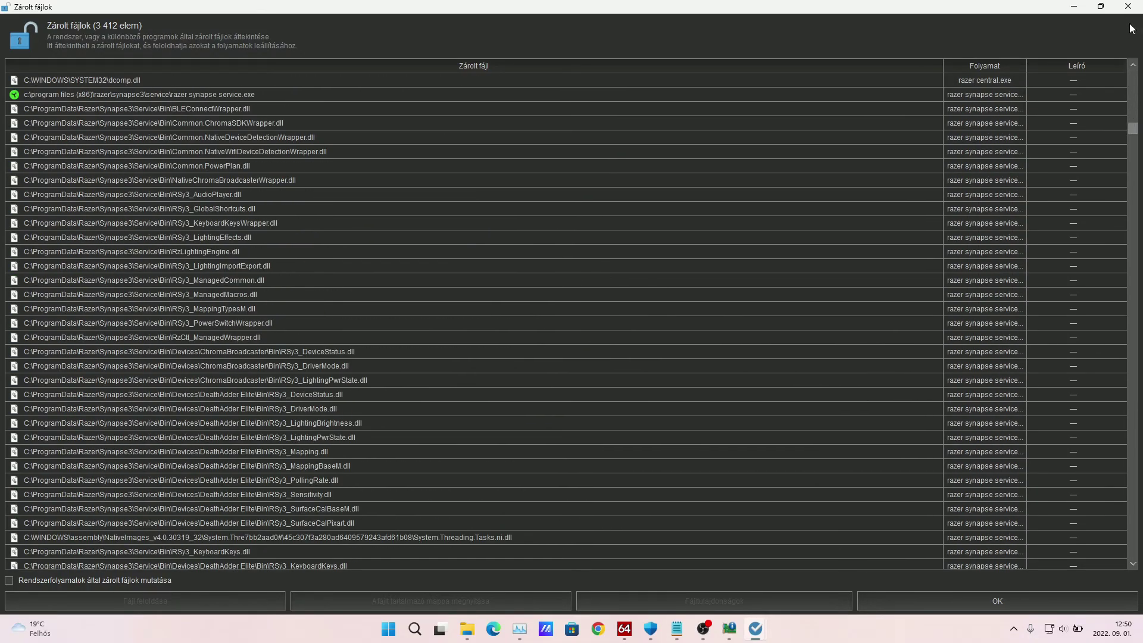
left_click(1127, 6)
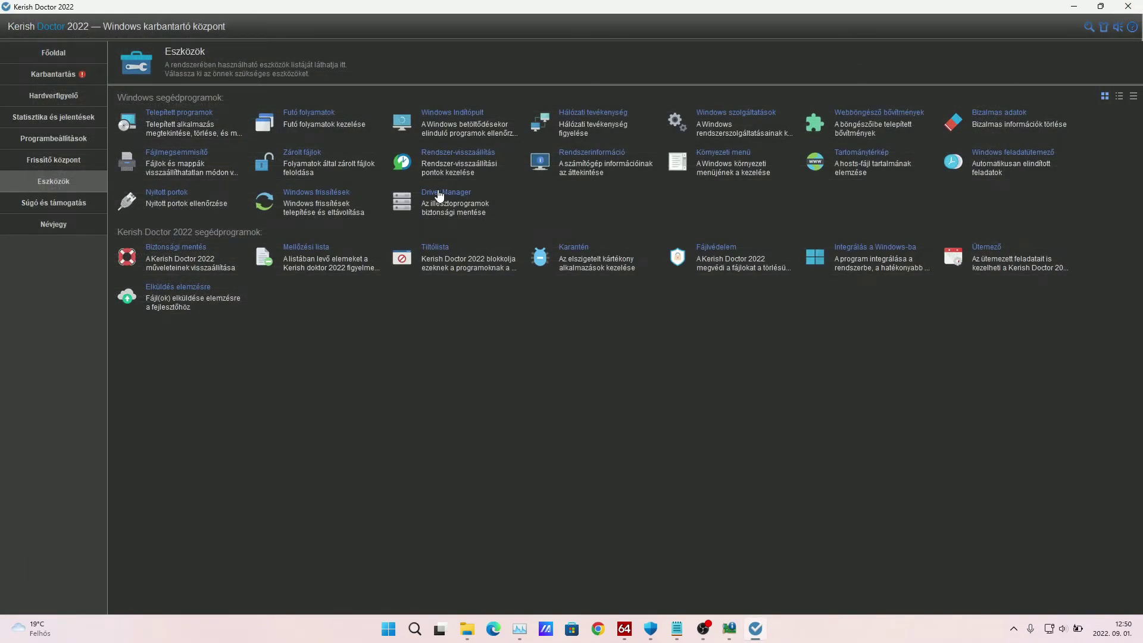
- Check the restore points in Rendszer-visszaállítás, and examine the maximized Rendszerinformáció summary, highlighting the performance rating of the HFM001TD3JX013N disk
left_click(478, 159)
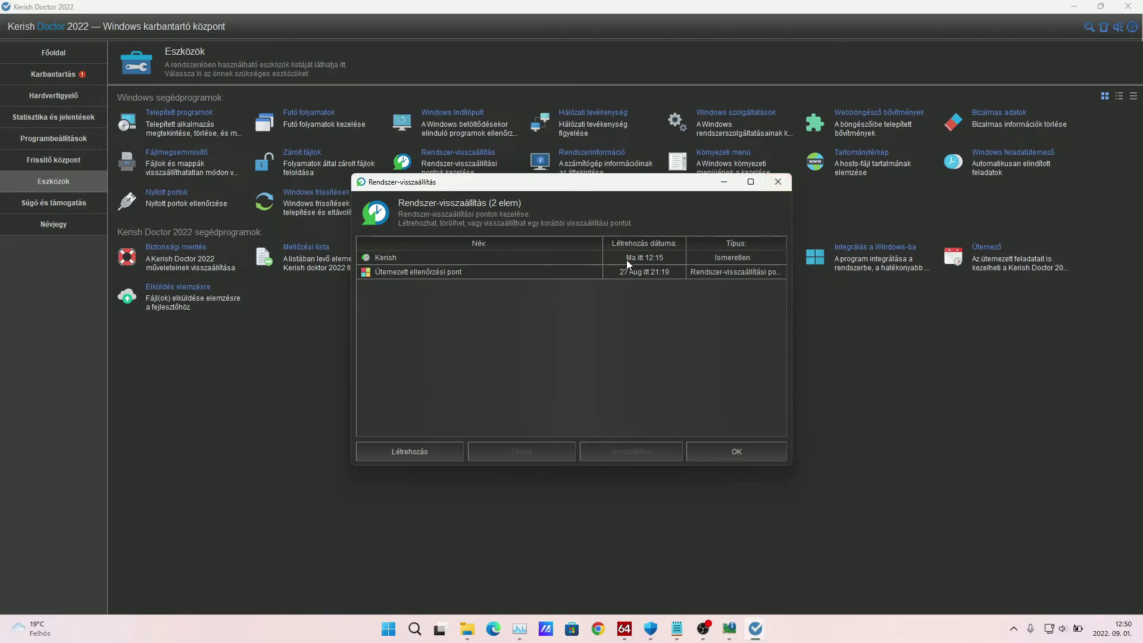
left_click(786, 181)
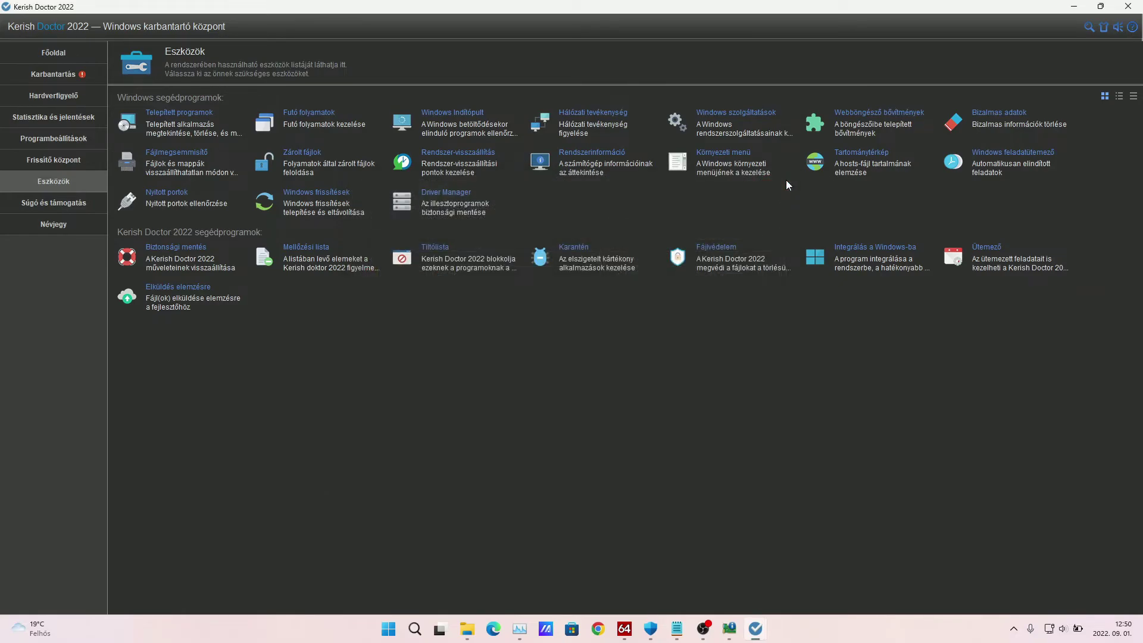
left_click(614, 156)
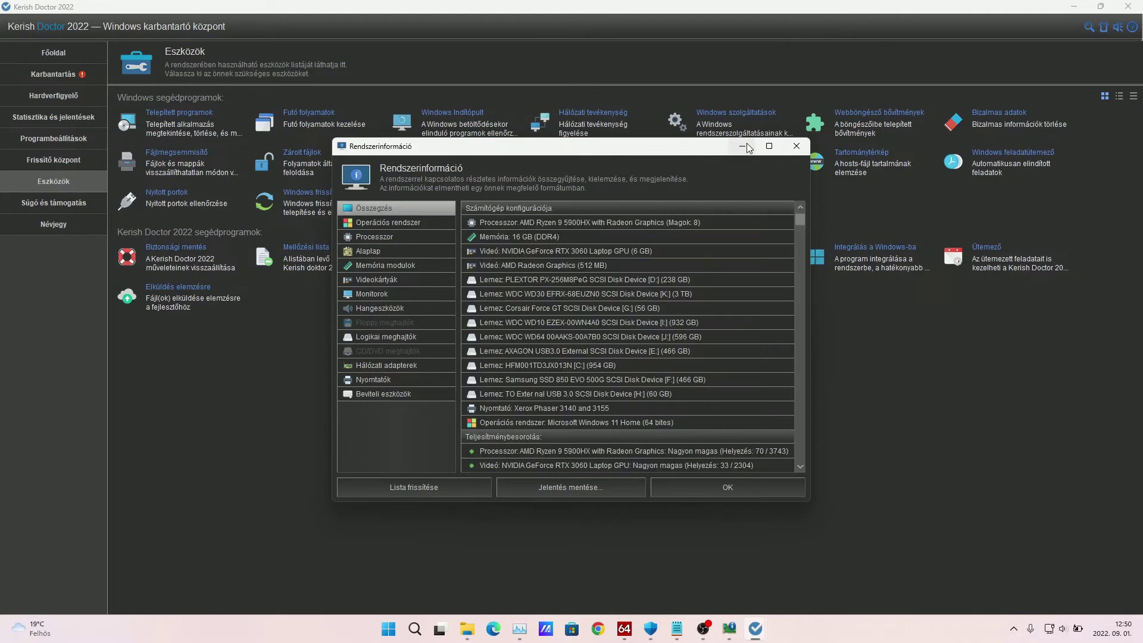
left_click(773, 148)
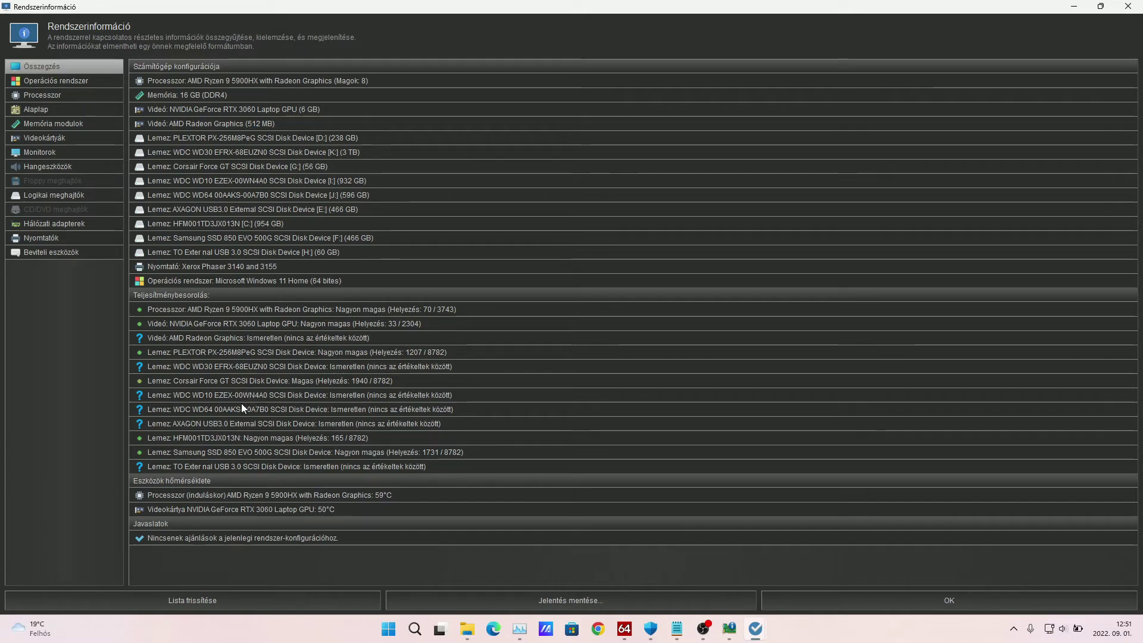
left_click(237, 437)
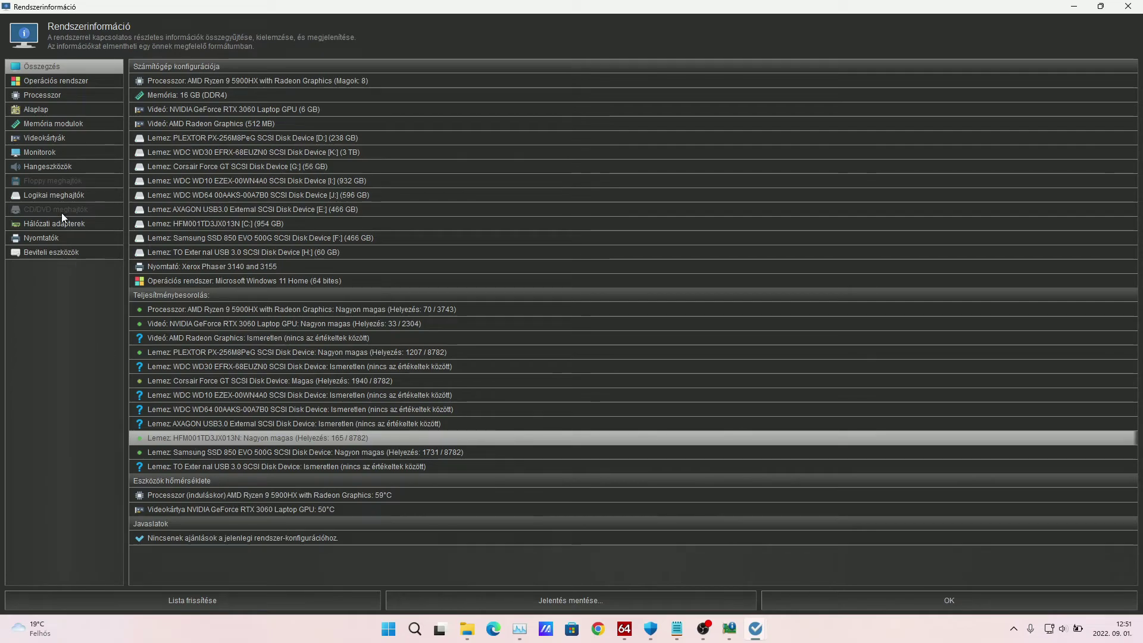
- Examine the Processzor, Alaplap, Memória modulok and Videokártyák details in Rendszerinformáció
left_click(65, 93)
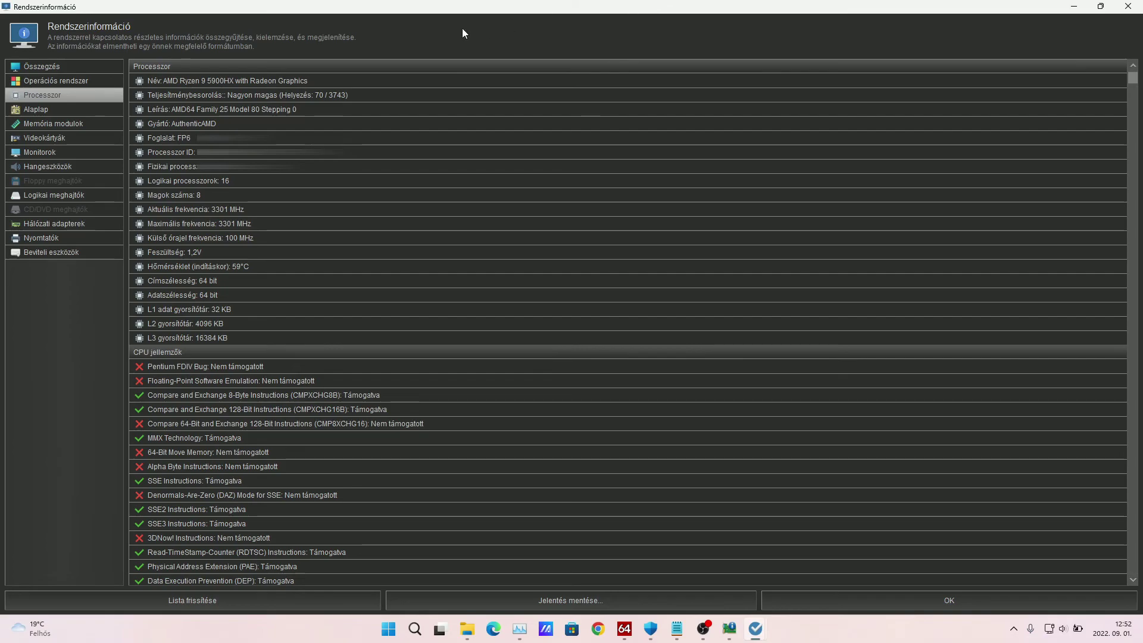
scroll(312, 435, "down", 3)
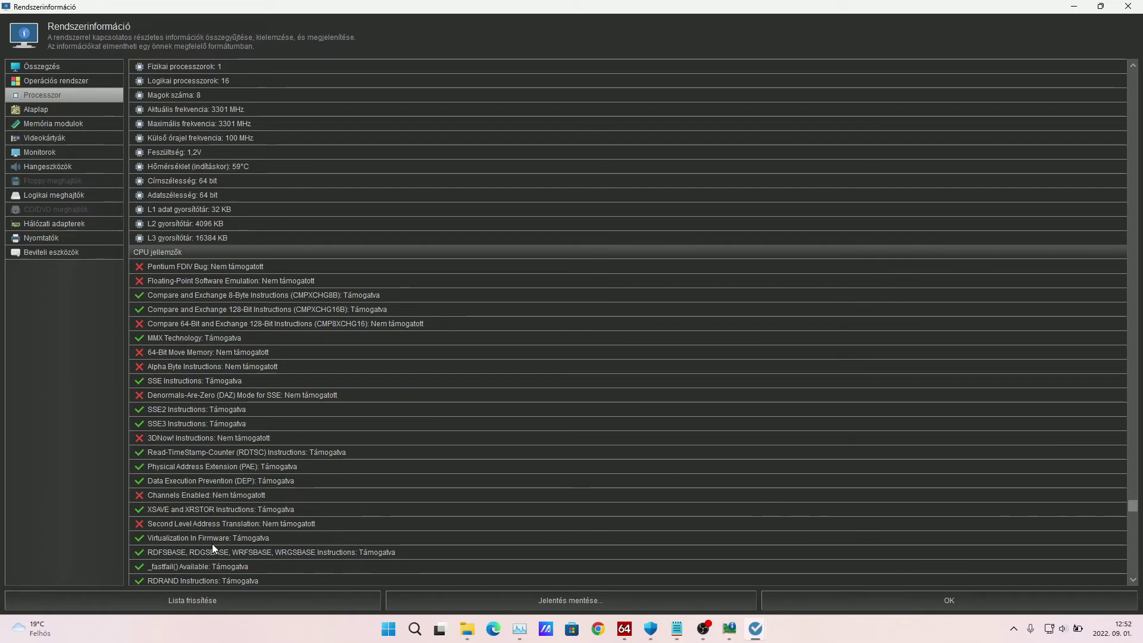
left_click(38, 108)
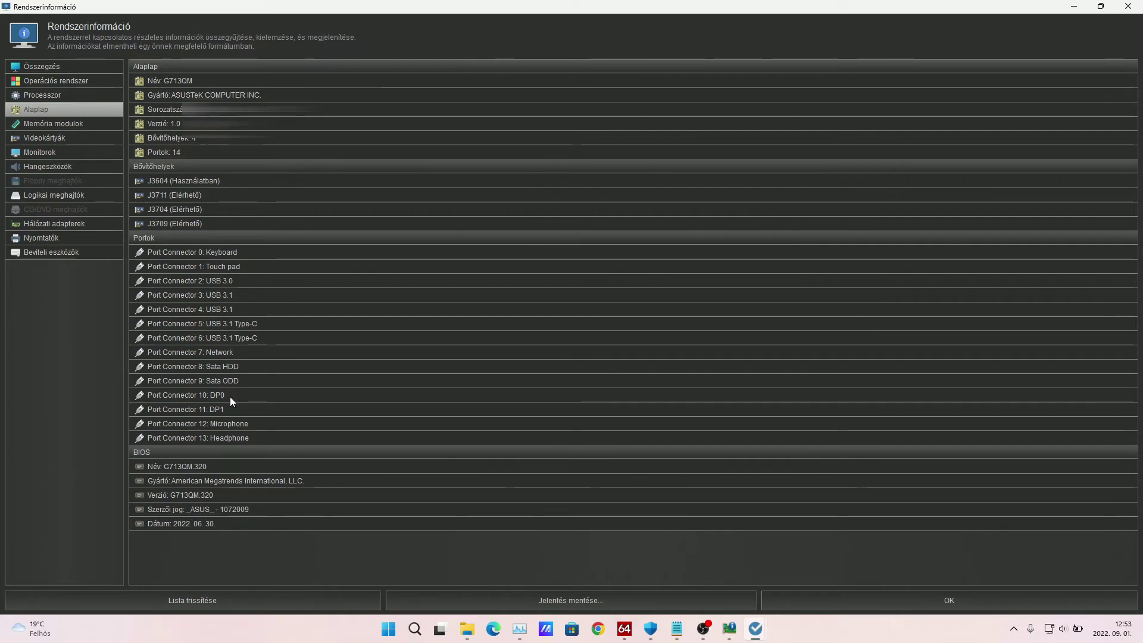
left_click(59, 127)
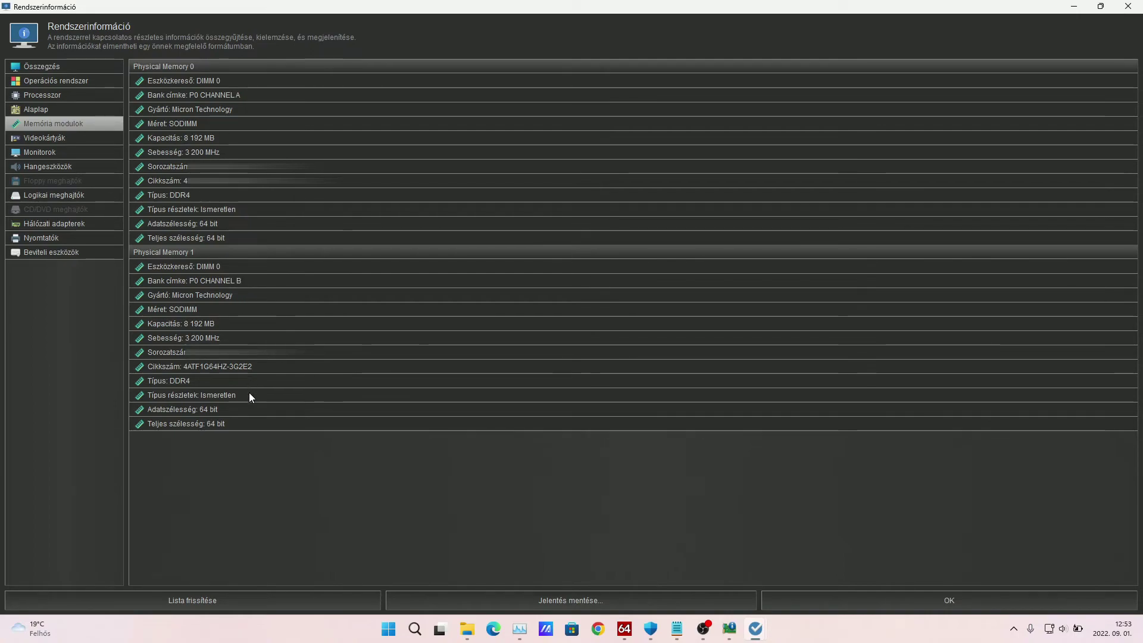
left_click(35, 138)
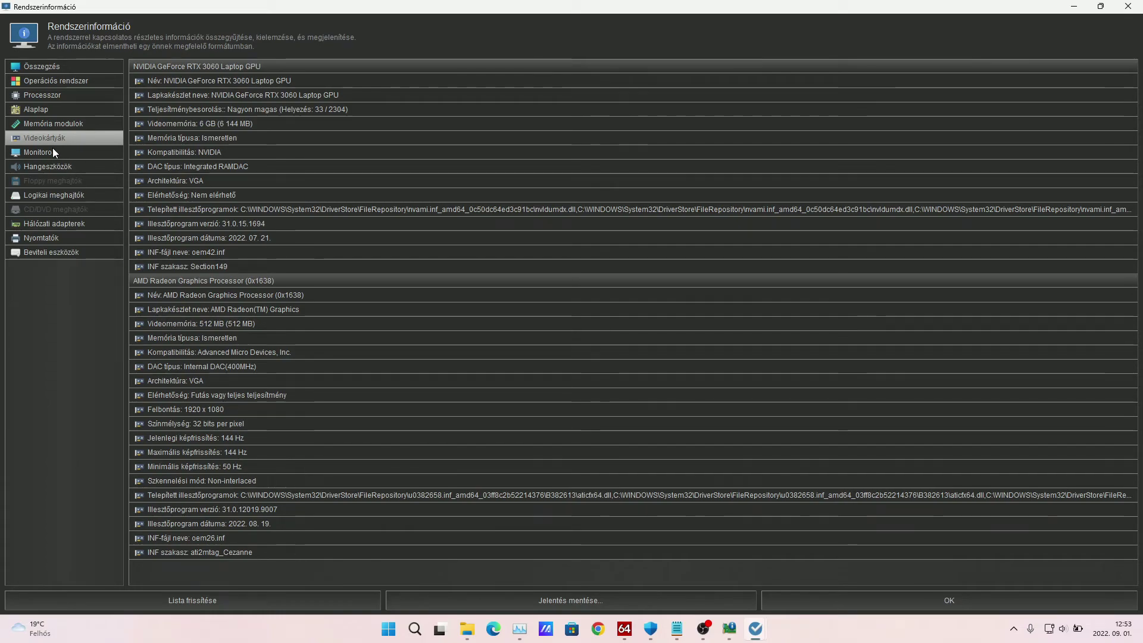
- Examine the Monitorok details through the last supported video mode, and view the Hangeszközök details in Rendszerinformáció
left_click(70, 152)
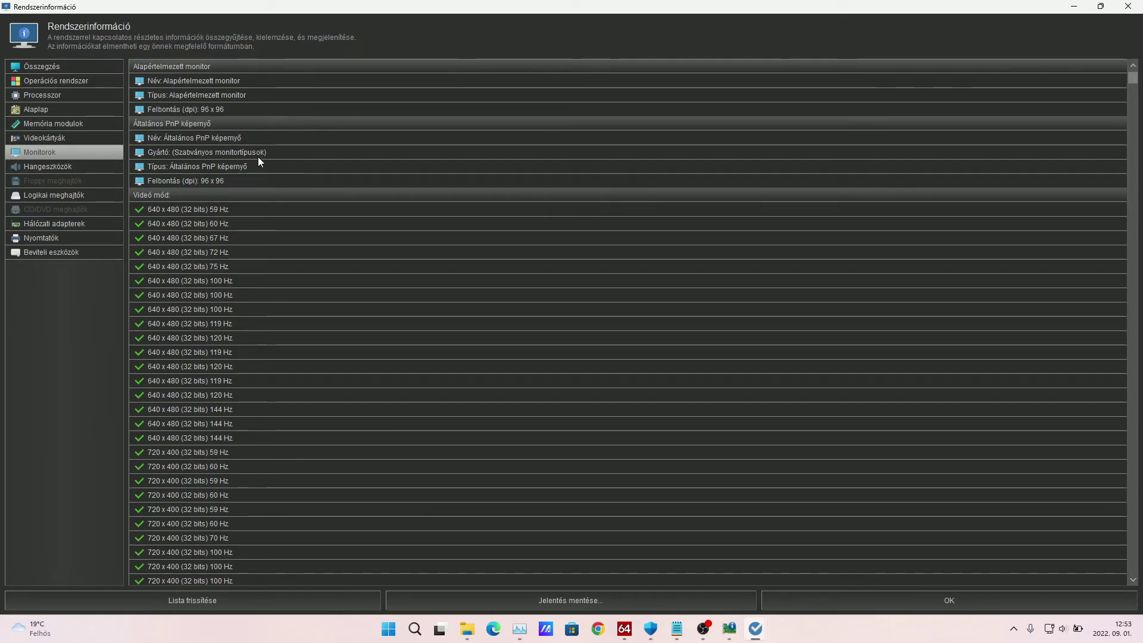
scroll(338, 359, "down", 5)
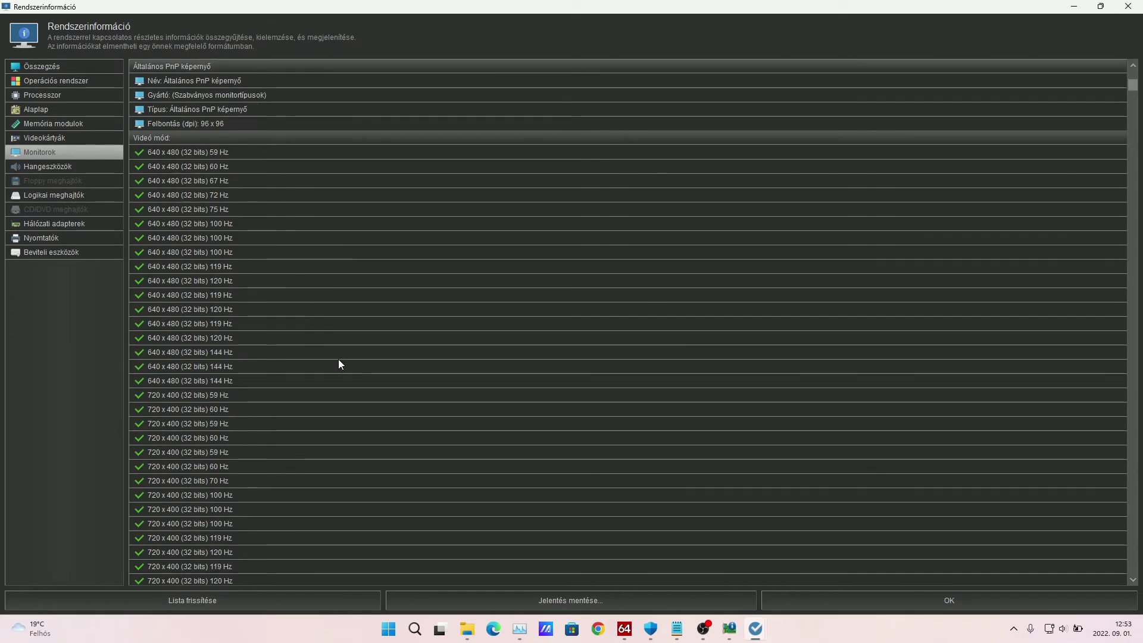
scroll(338, 365, "down", 2)
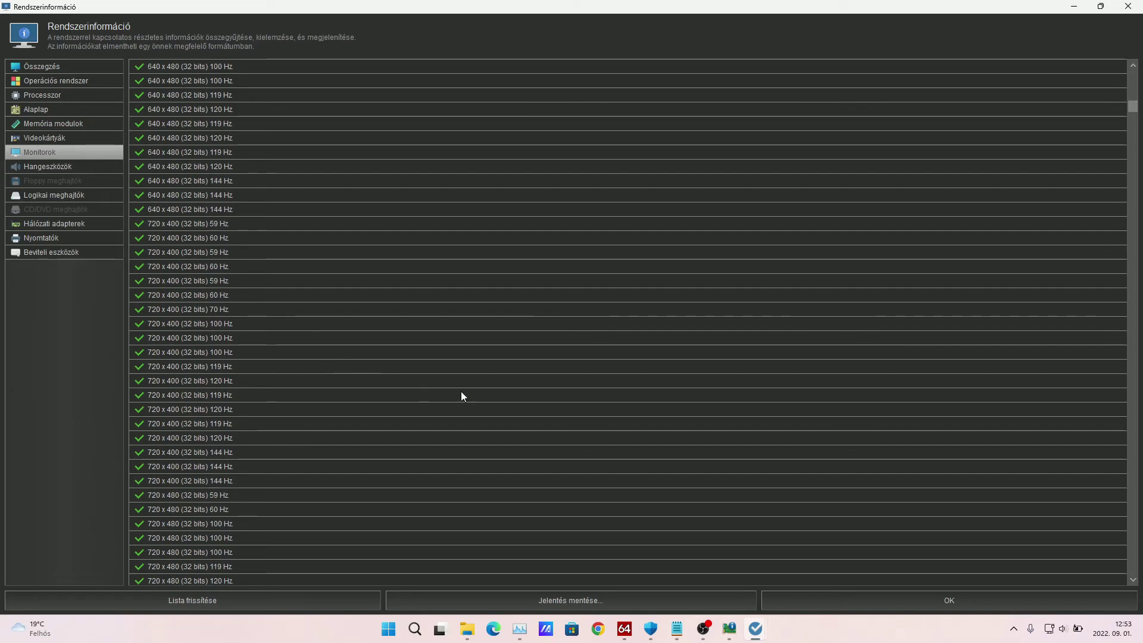
left_click_drag(1132, 113, 1084, 616)
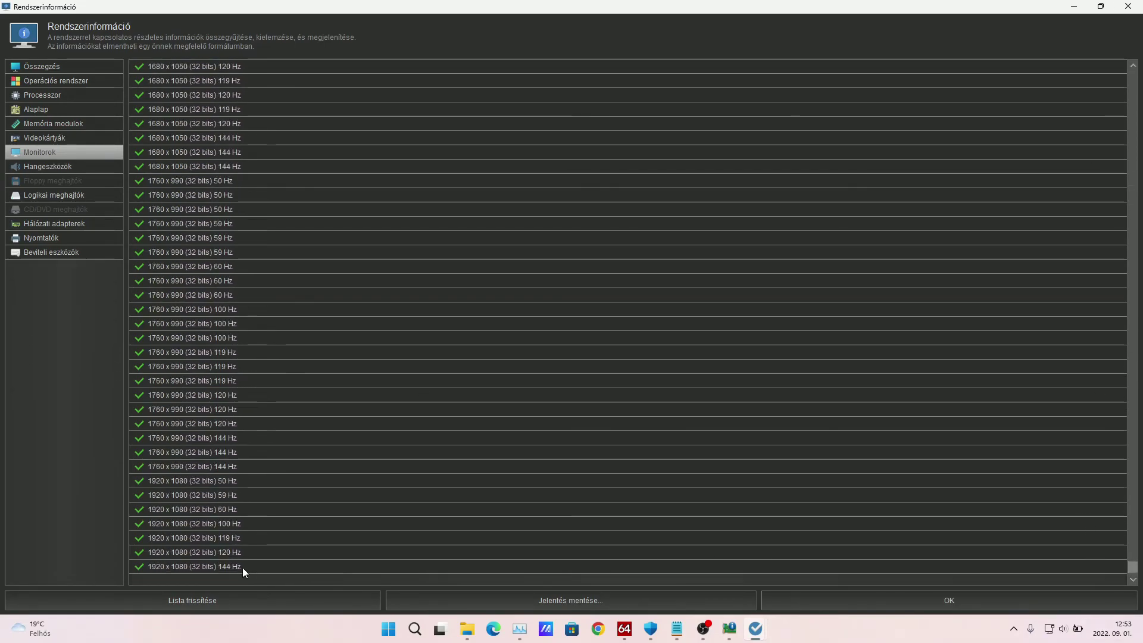
left_click(81, 167)
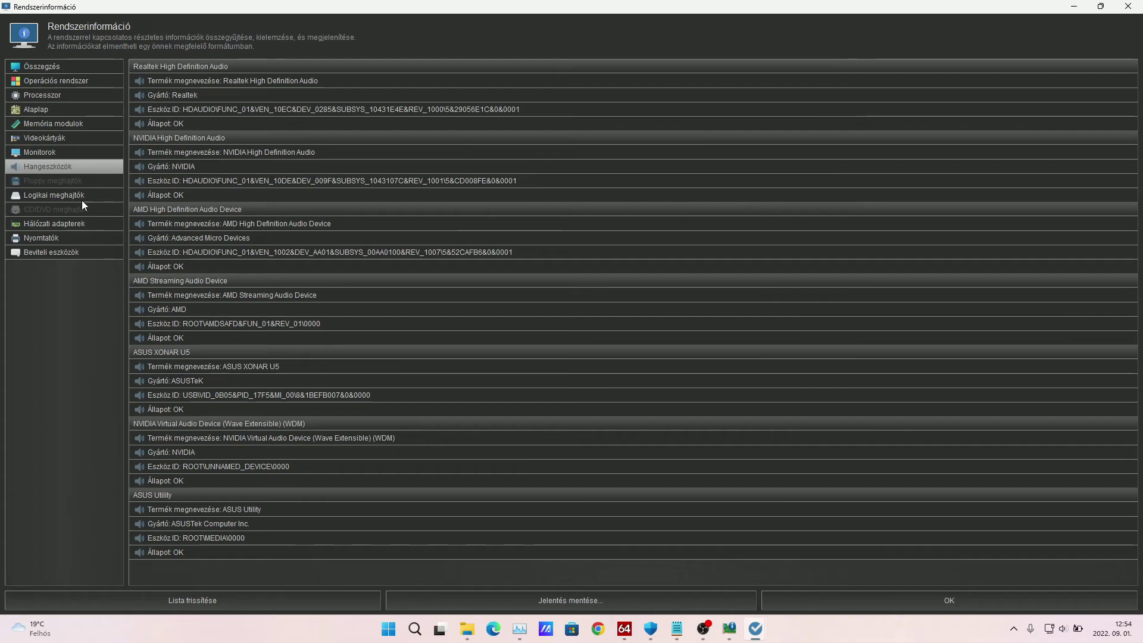
- Examine the details of every drive under Logikai meghajtók, from the PLEXTOR disk to the last external USB 3.0 disk
left_click(66, 195)
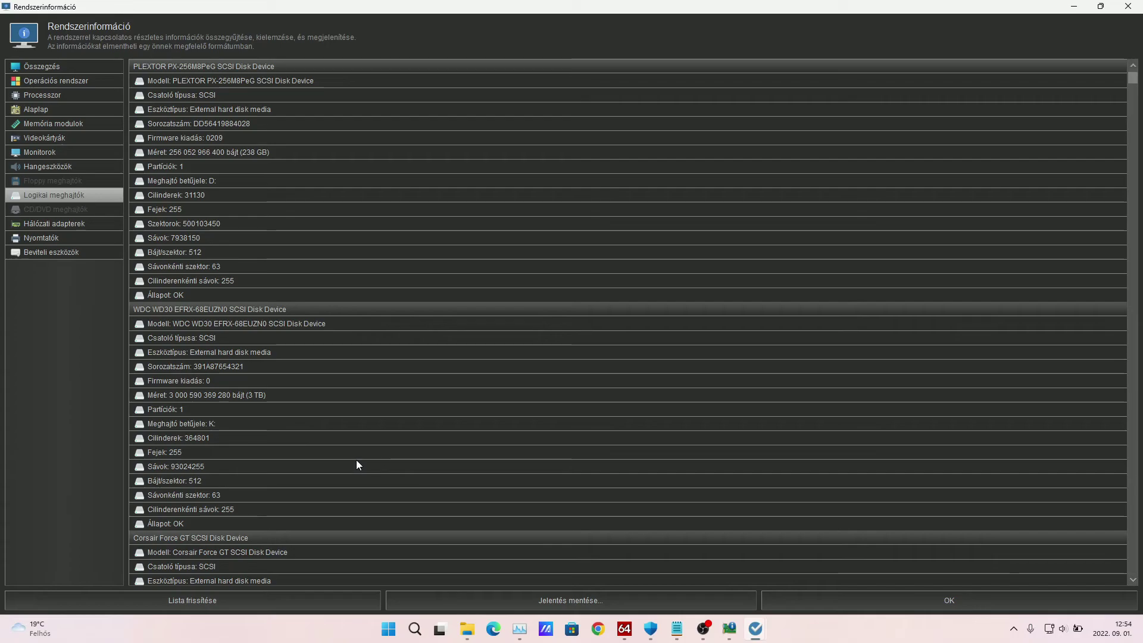
scroll(356, 461, "down", 2)
scroll(356, 460, "up", 2)
scroll(356, 459, "down", 5)
scroll(356, 459, "down", 6)
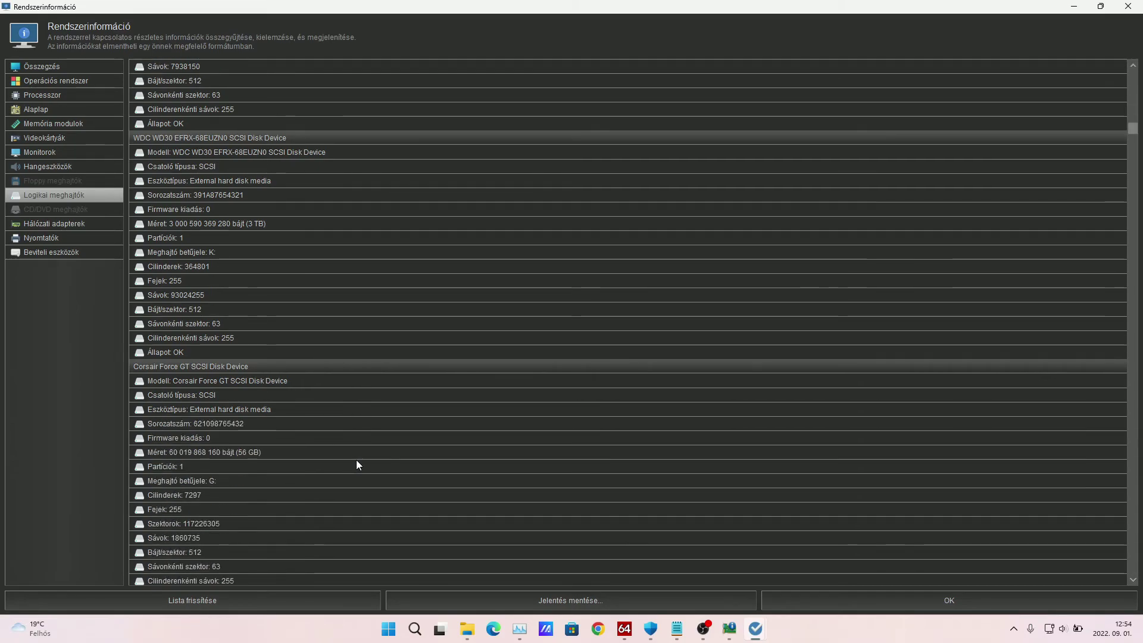
scroll(356, 459, "down", 5)
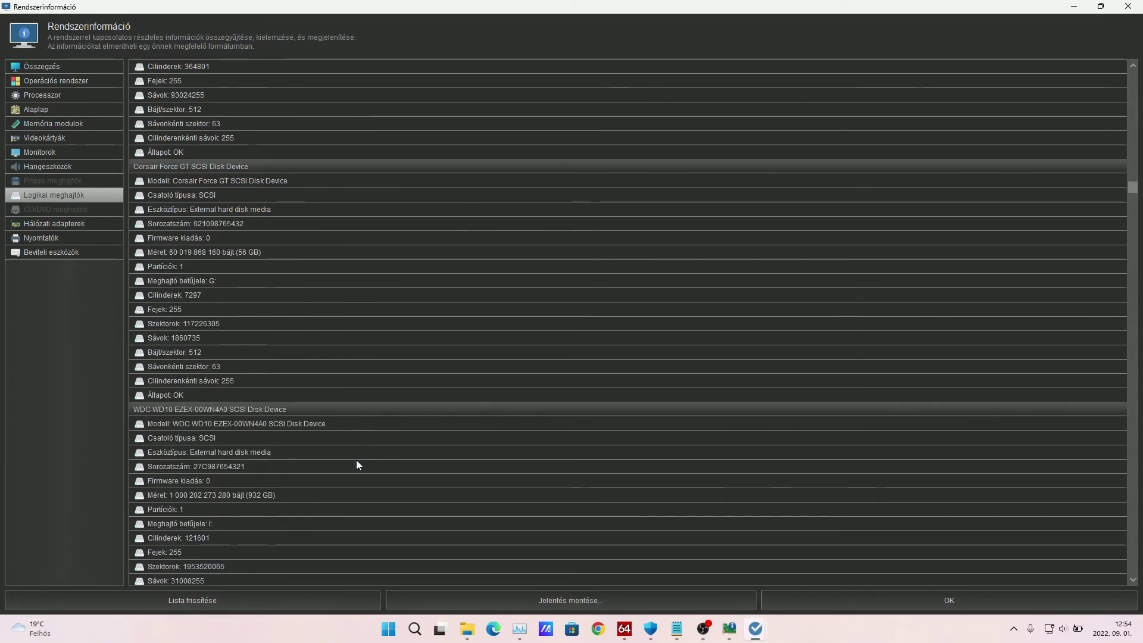
scroll(357, 464, "down", 1)
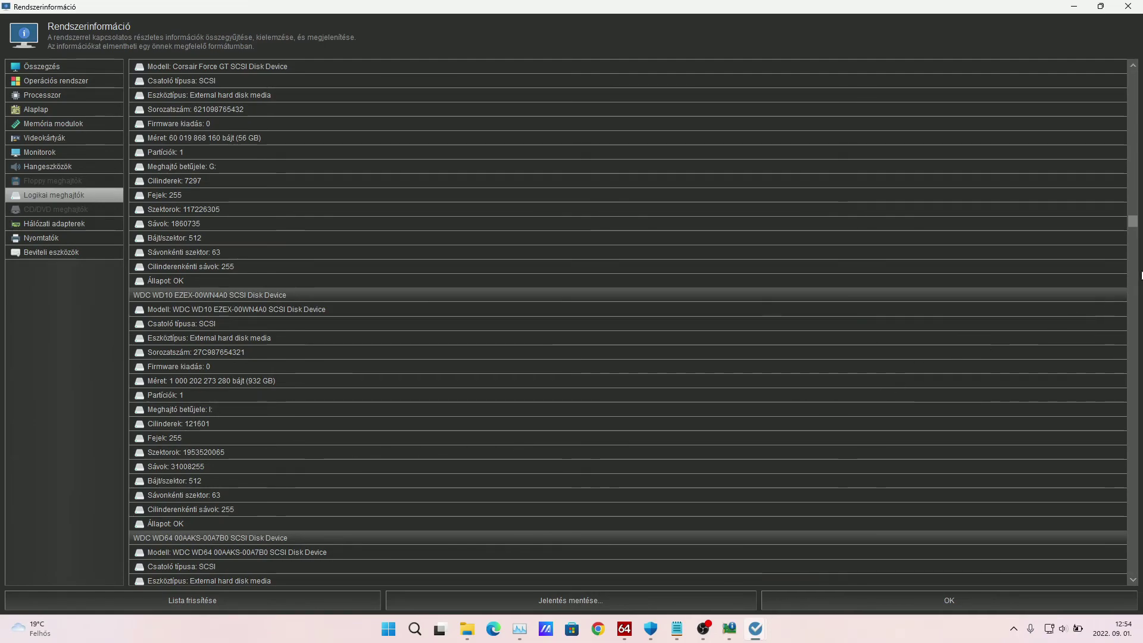
left_click_drag(1132, 228, 1132, 362)
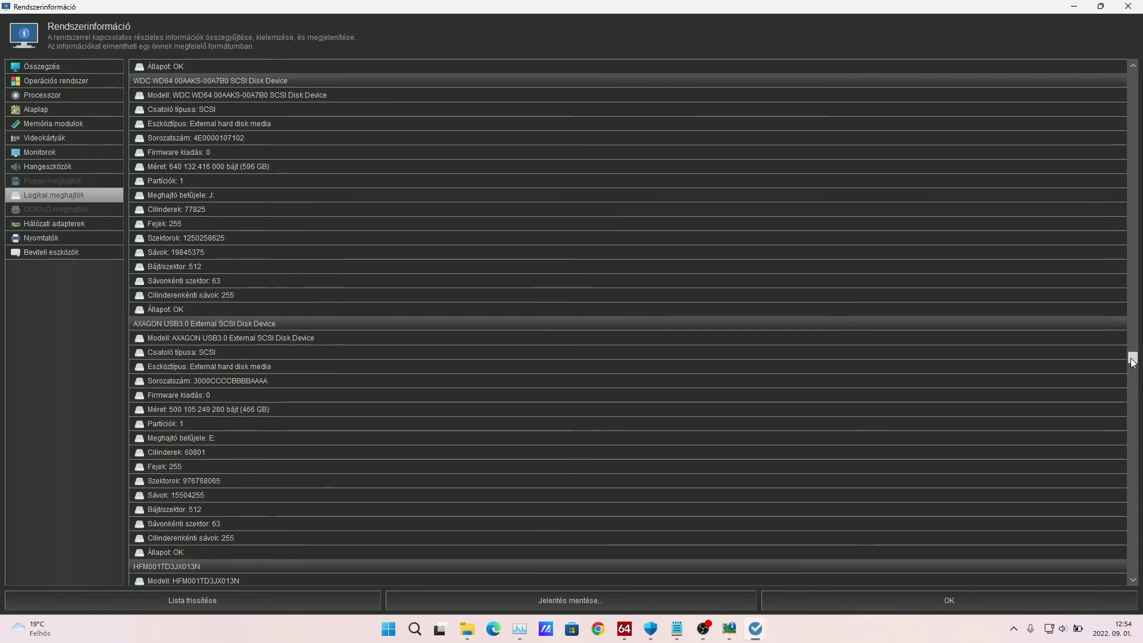
left_click_drag(1133, 361, 1126, 507)
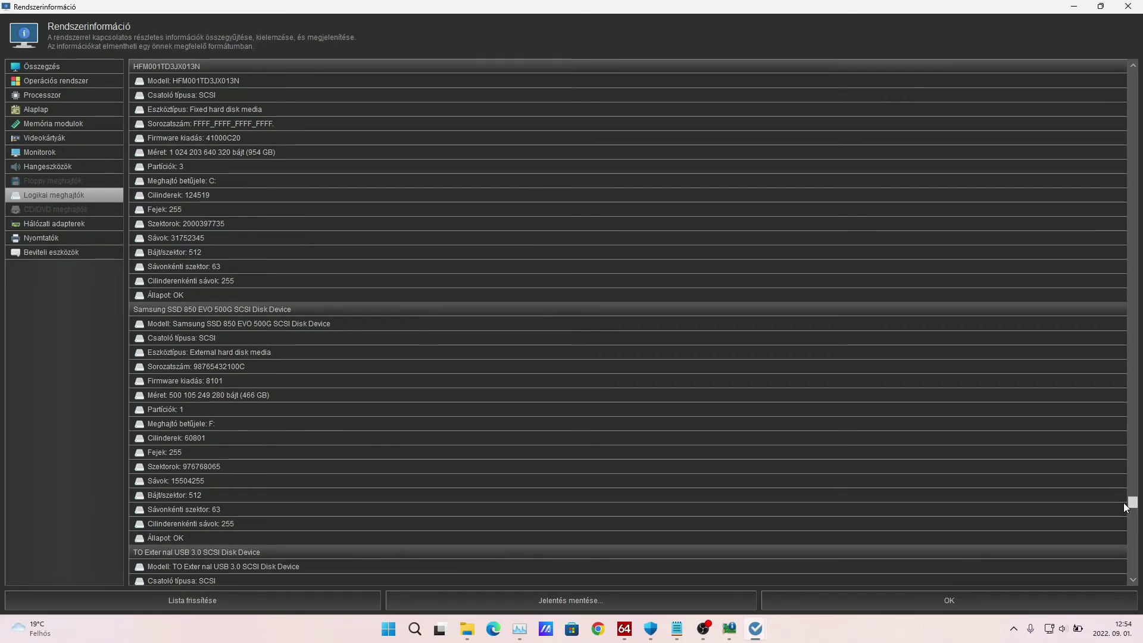
left_click_drag(1125, 508, 1121, 613)
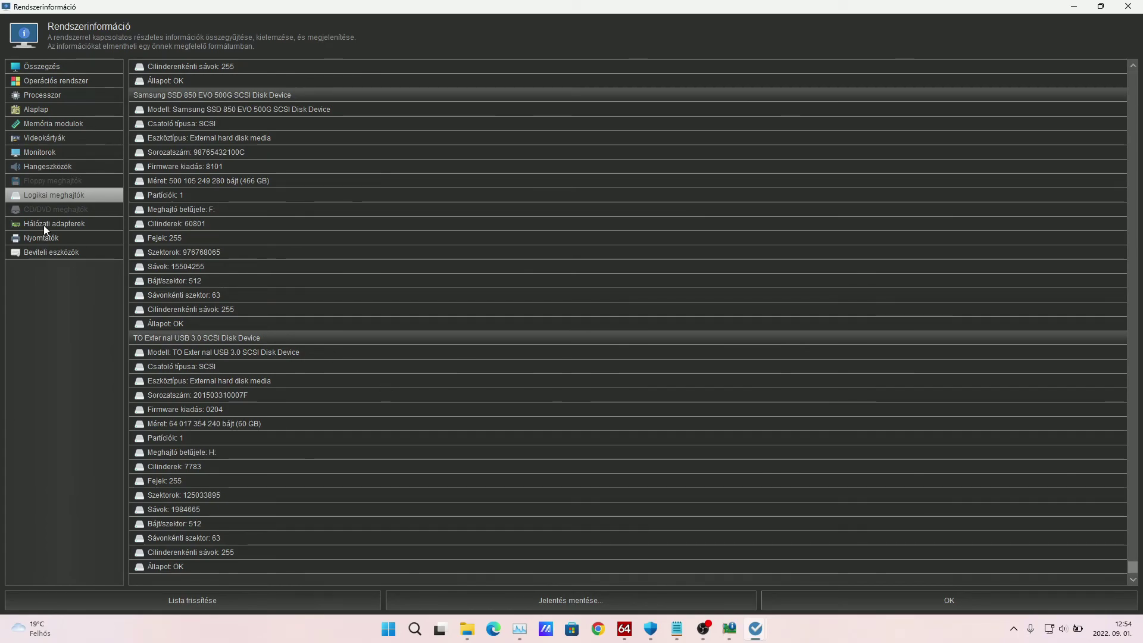
- Examine the keyboards and mice under Beviteli eszközök, and close Rendszerinformáció
key("End")
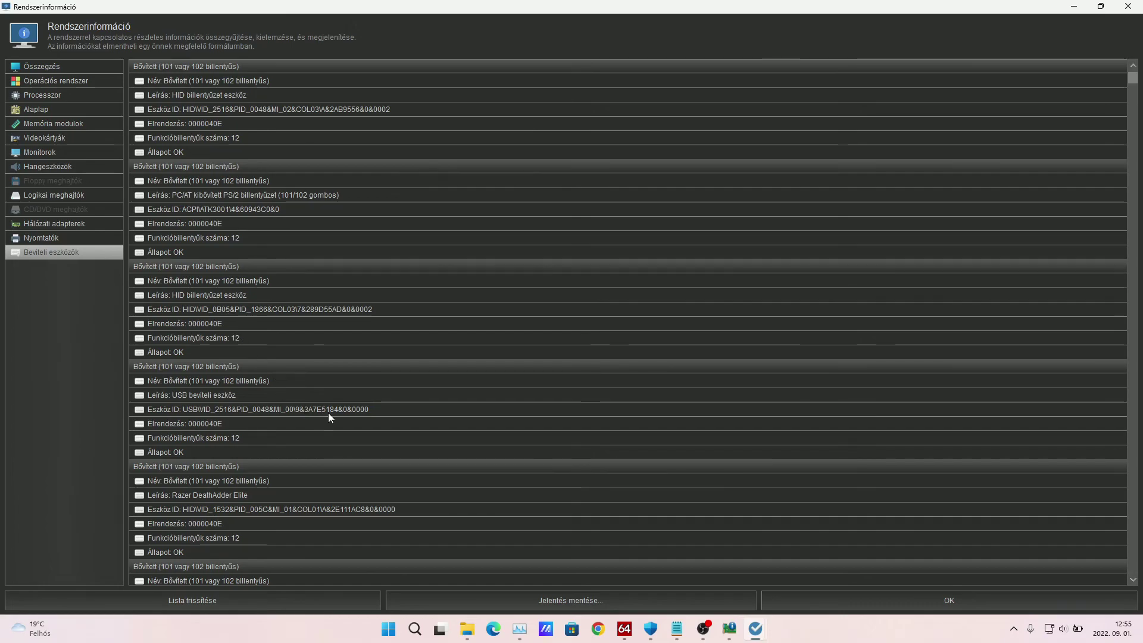
scroll(328, 413, "down", 3)
scroll(329, 417, "down", 2)
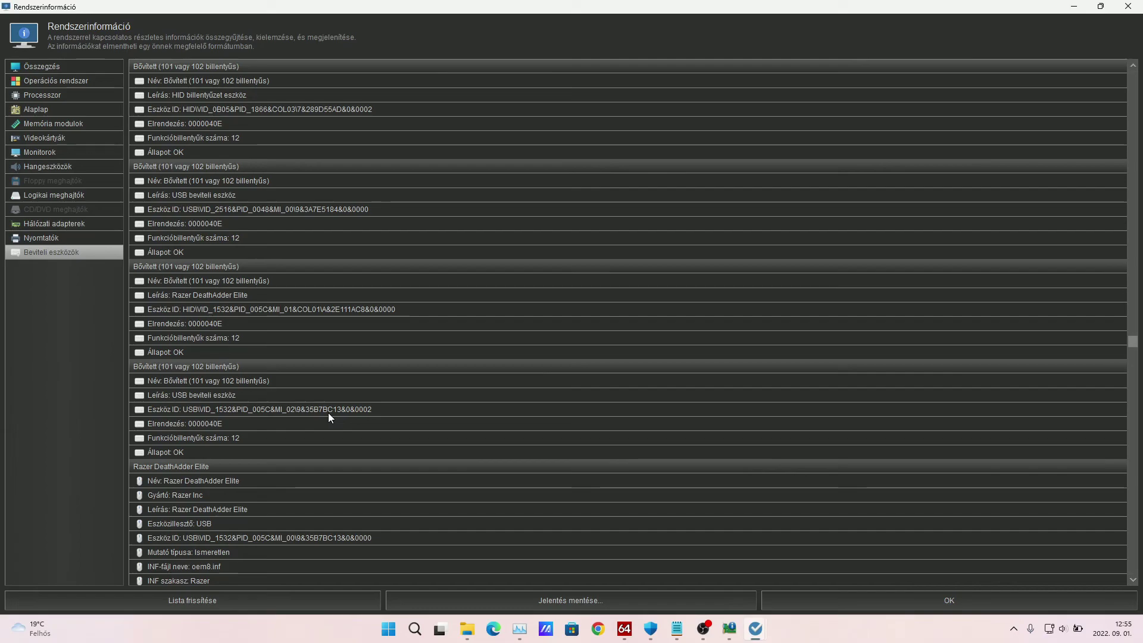
scroll(328, 413, "down", 5)
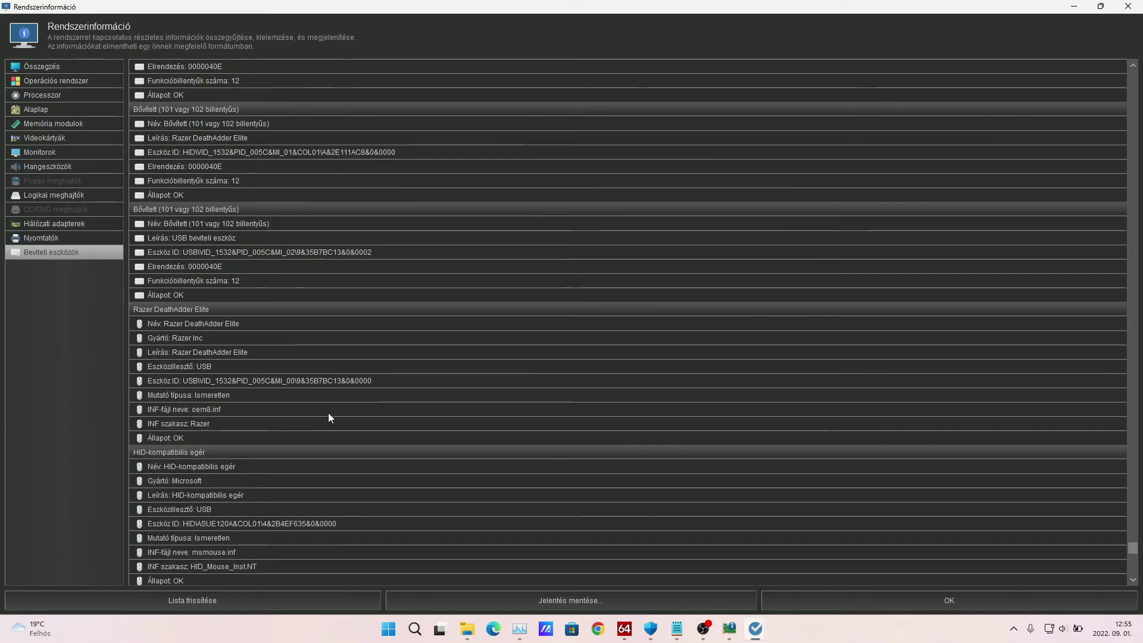
left_click(805, 601)
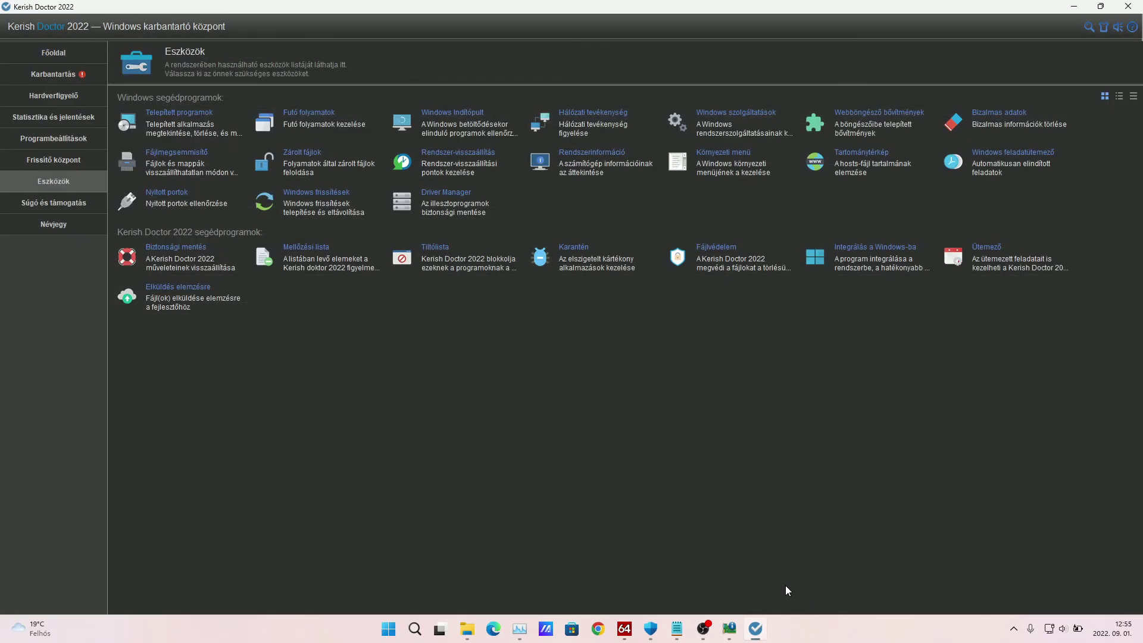
- Look through the object and file types in Környezeti menü down to .zip, and close it without editing any context menu entry
left_click(721, 156)
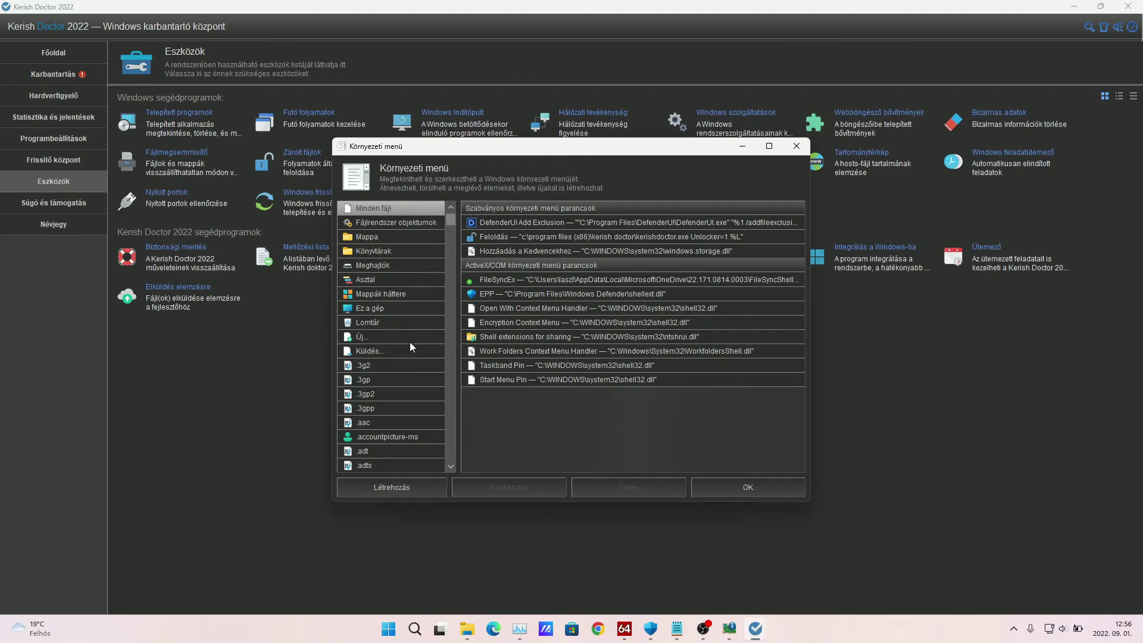
scroll(402, 377, "down", 3)
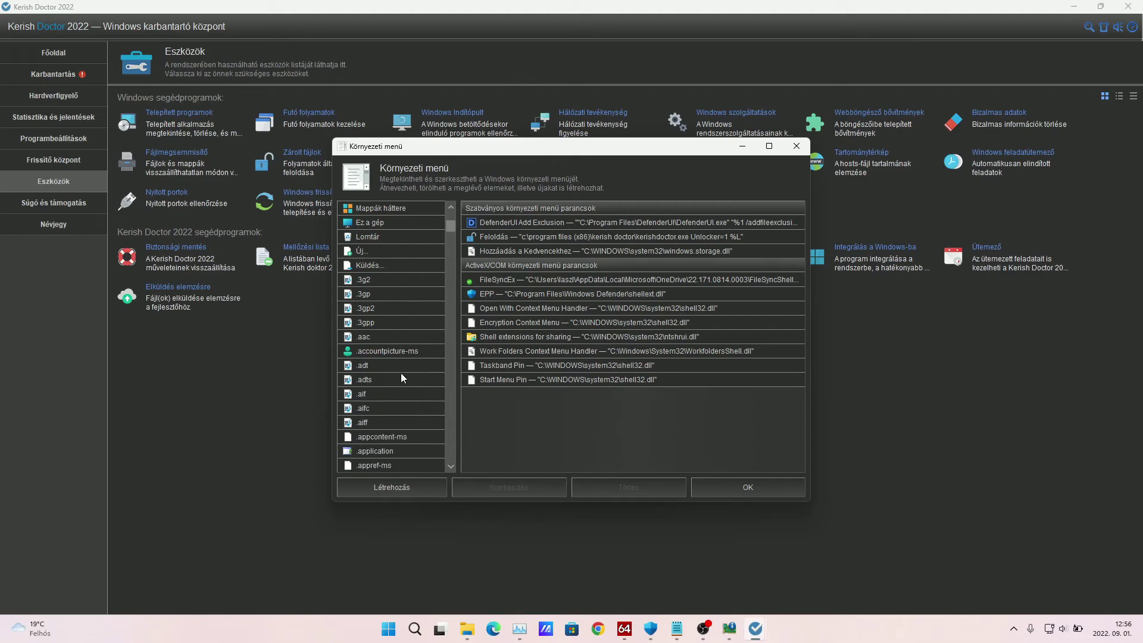
scroll(401, 378, "down", 3)
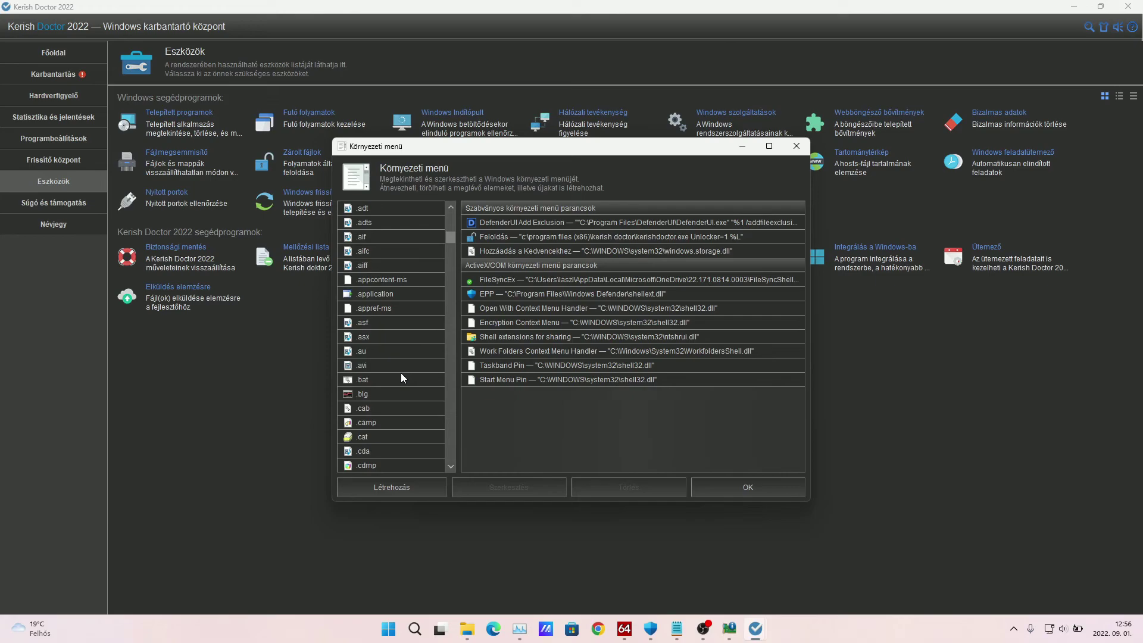
left_click_drag(455, 238, 451, 455)
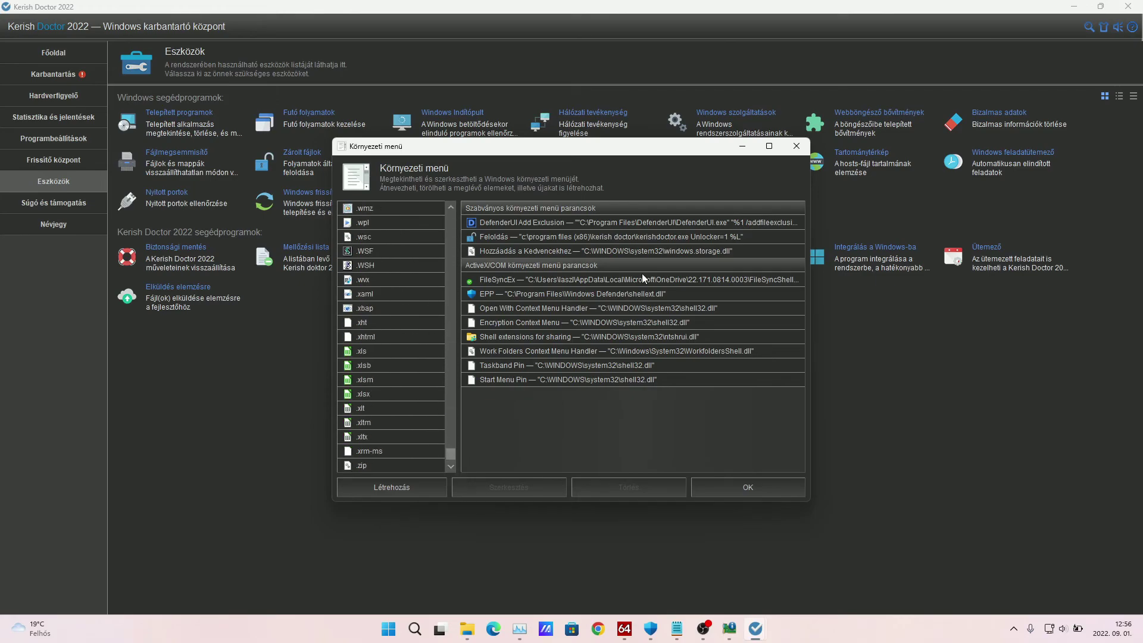
left_click(801, 154)
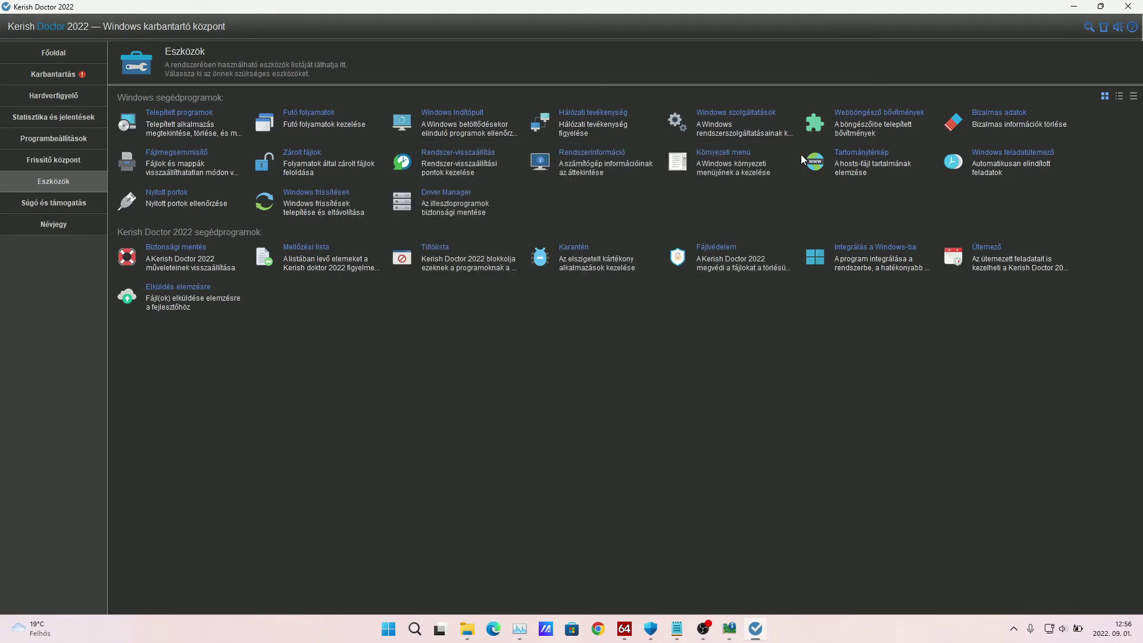
- Check the hosts entries in Tartománytérkép and the scheduled tasks in a maximized Windows feladatütemező, closing both without changes
left_click(842, 157)
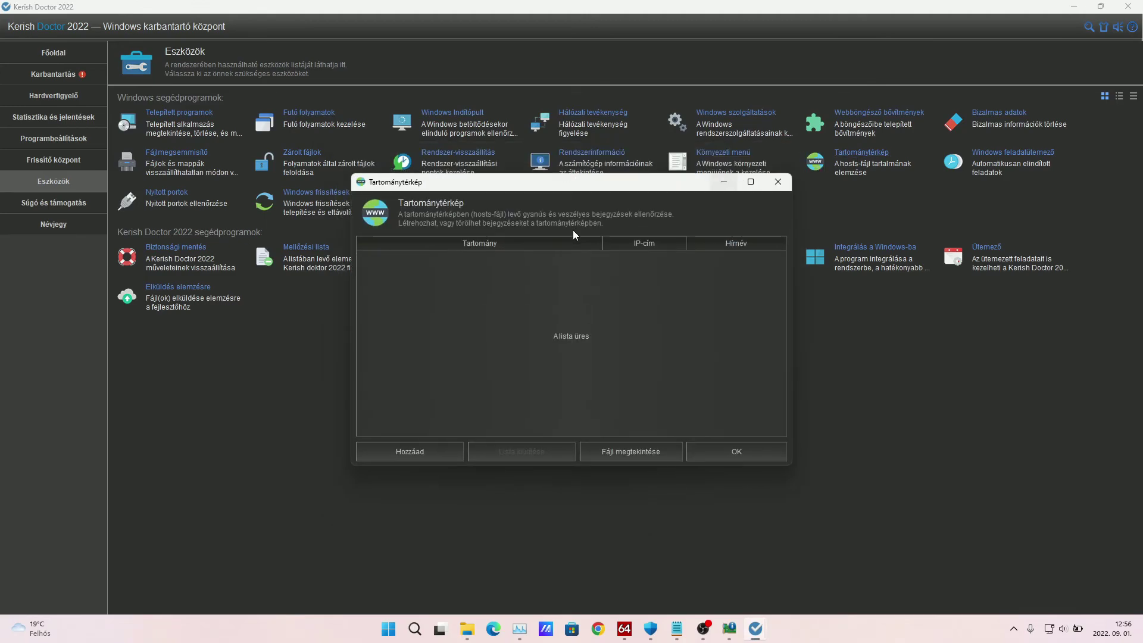
left_click(778, 181)
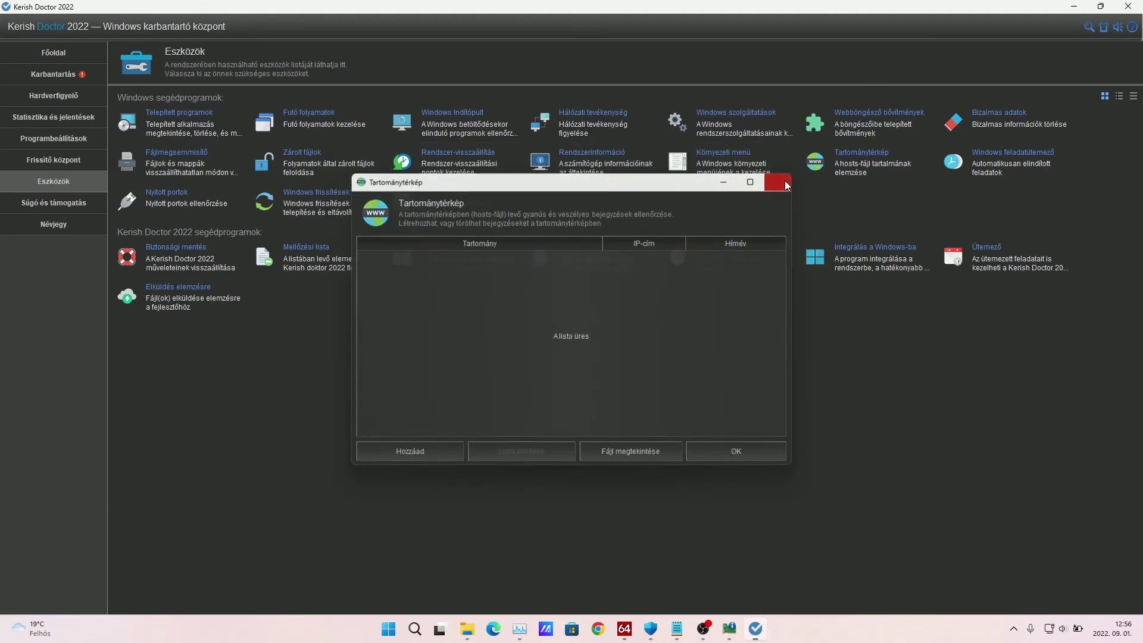
left_click(980, 159)
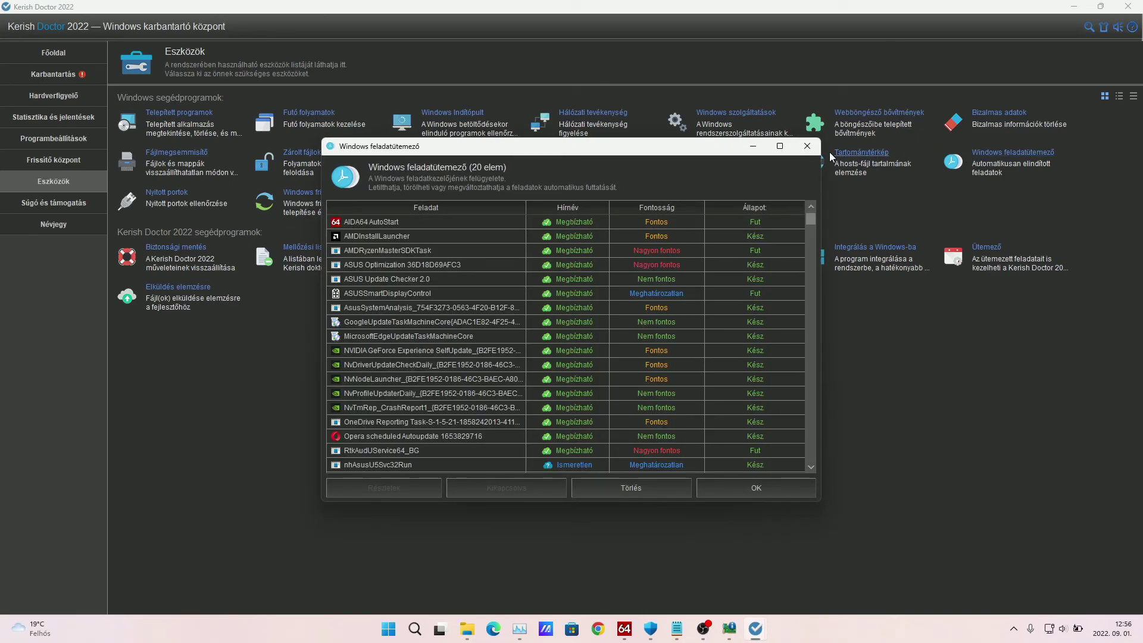
left_click(783, 147)
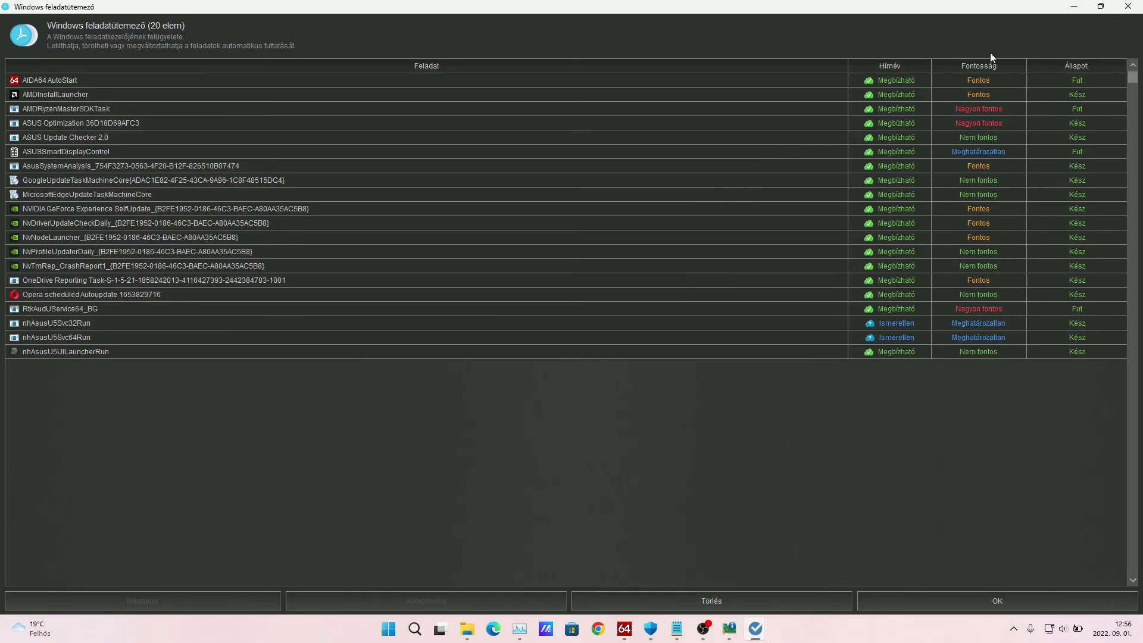
left_click(1127, 6)
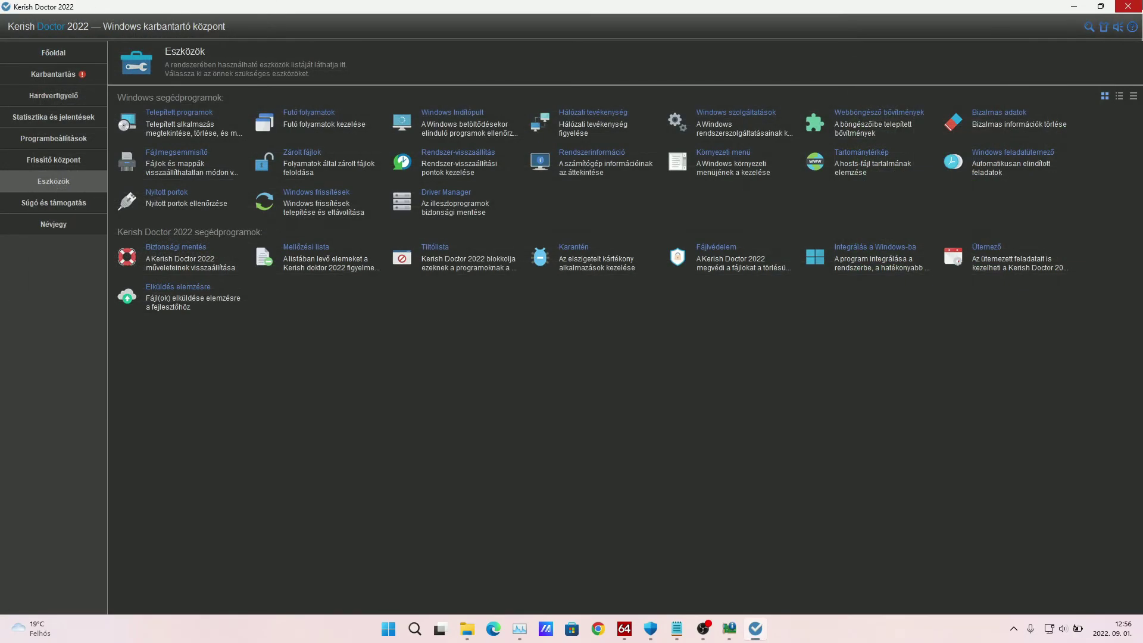
- Check the backups in Biztonsági mentés, briefly selecting the one dated 2022. 09. 01., and close it without restoring anything
left_click(184, 255)
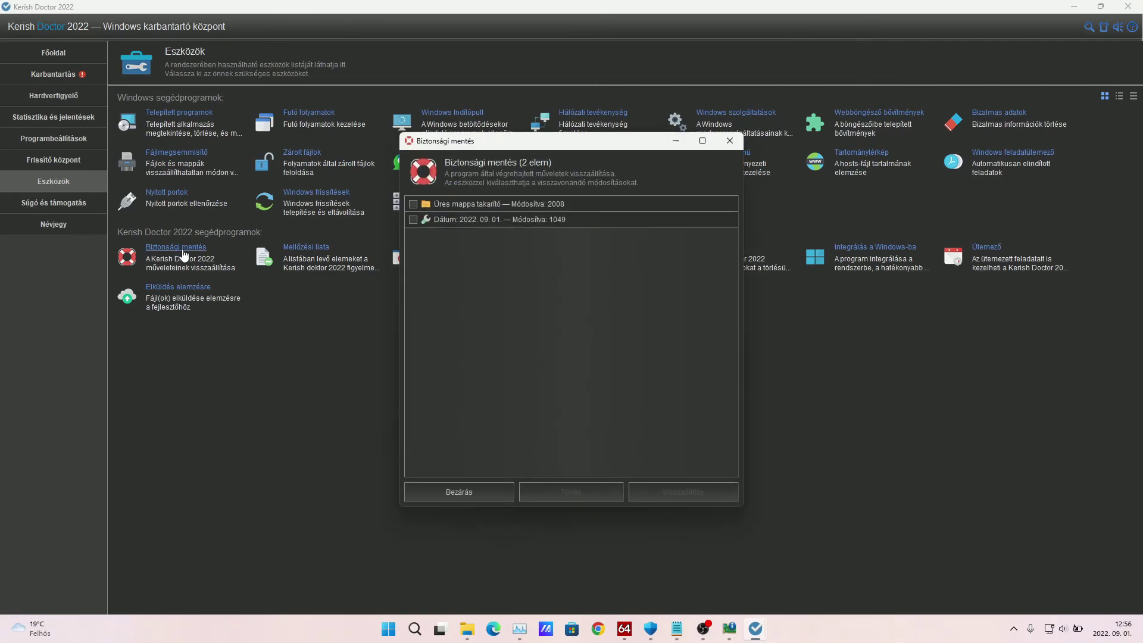
left_click(449, 222)
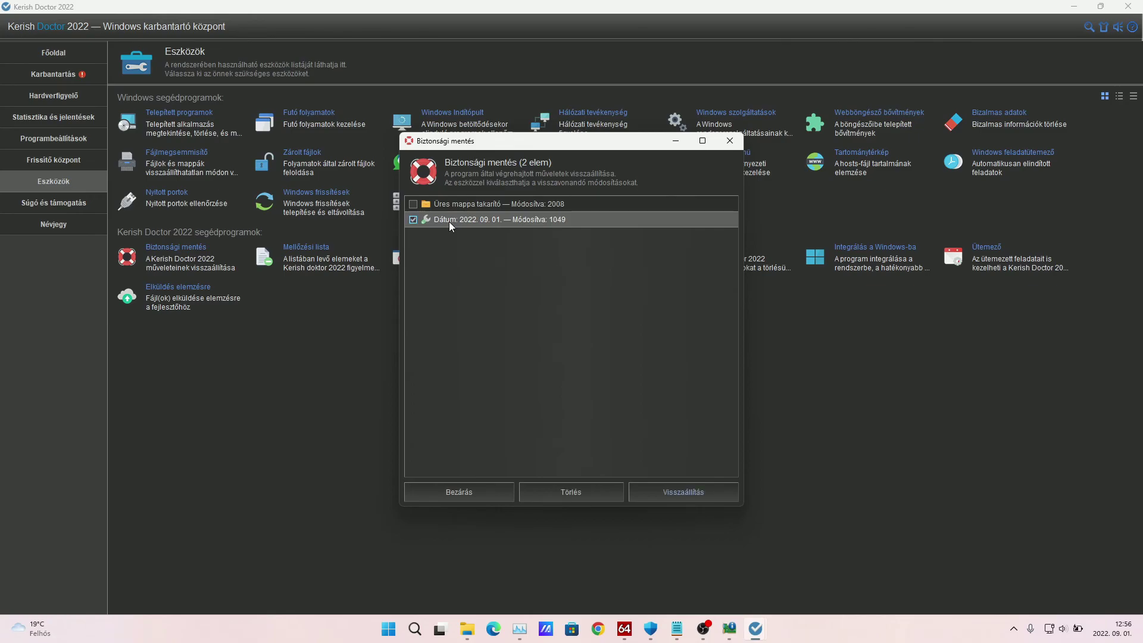
left_click(450, 221)
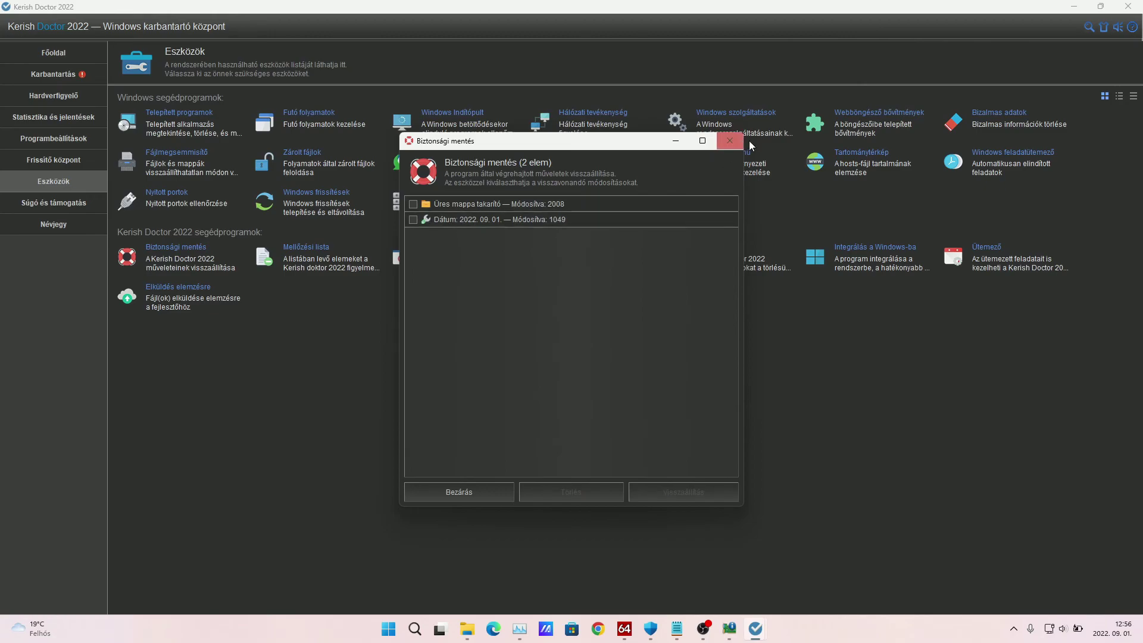
left_click(730, 141)
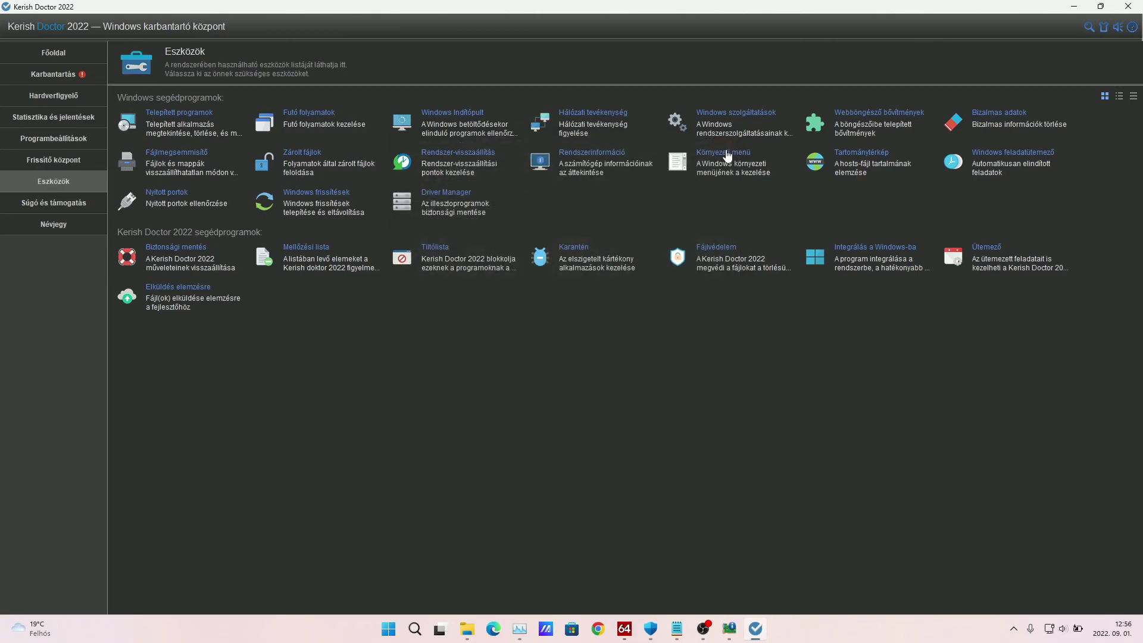
- Examine the Mellőzési lista through its last entry in a maximized window, close it, and open the Tiltólista
left_click(315, 252)
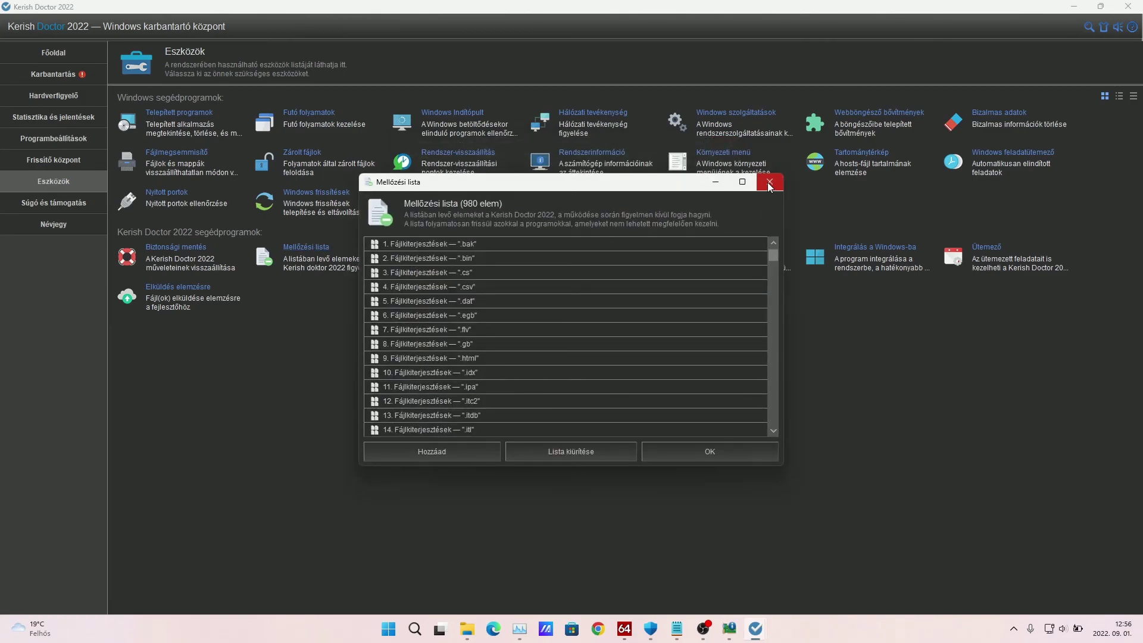
left_click(743, 183)
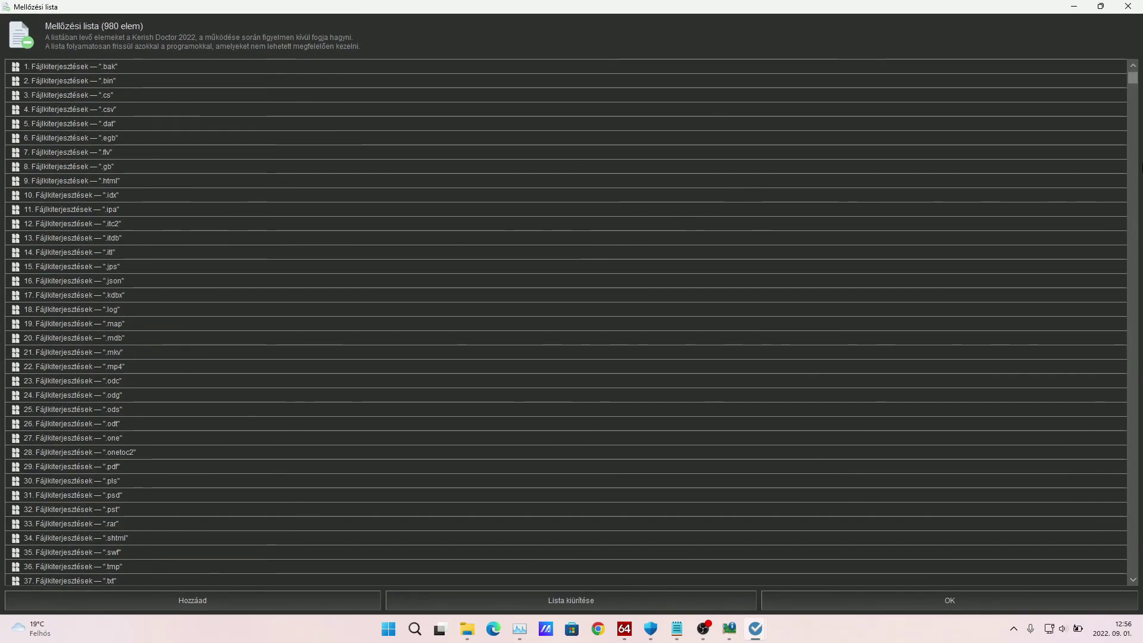
left_click_drag(1130, 80, 1106, 570)
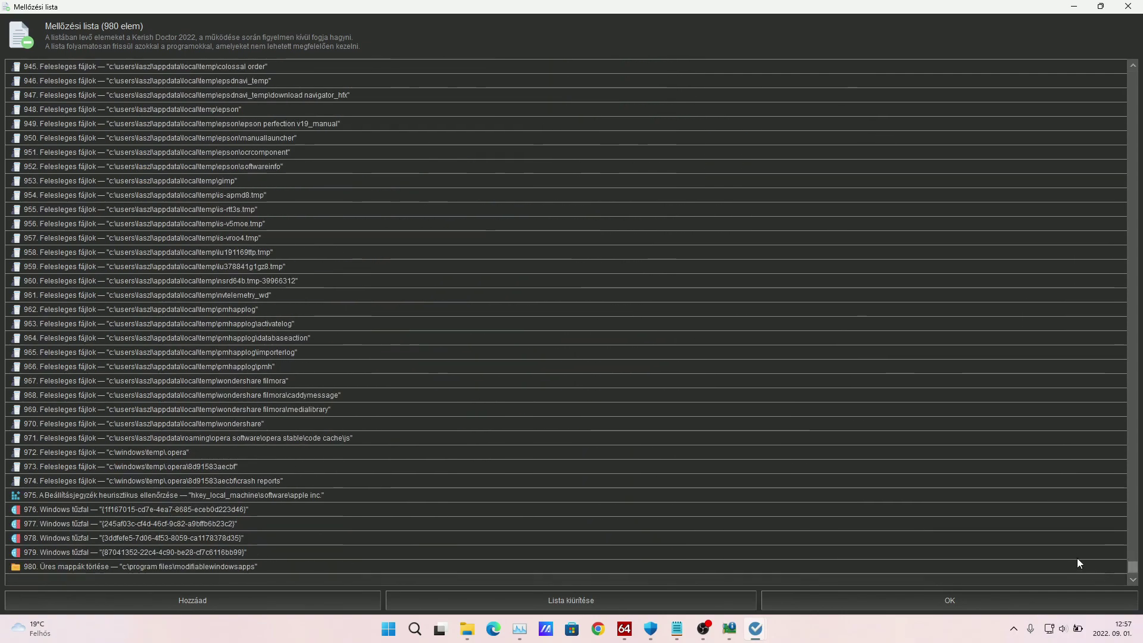
left_click(1127, 6)
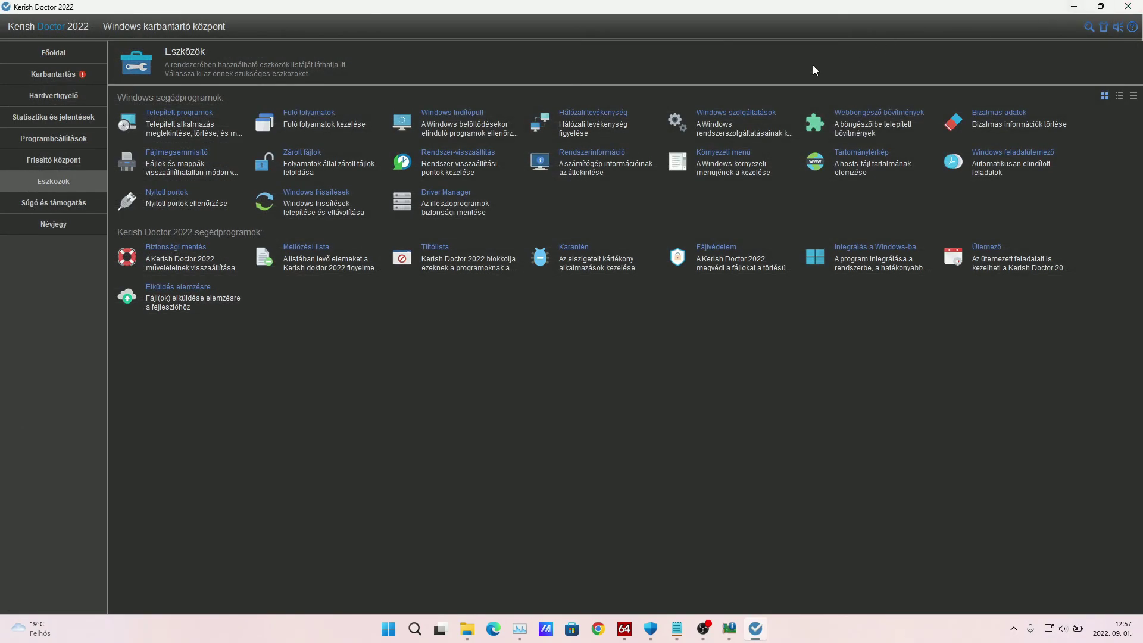
left_click(434, 248)
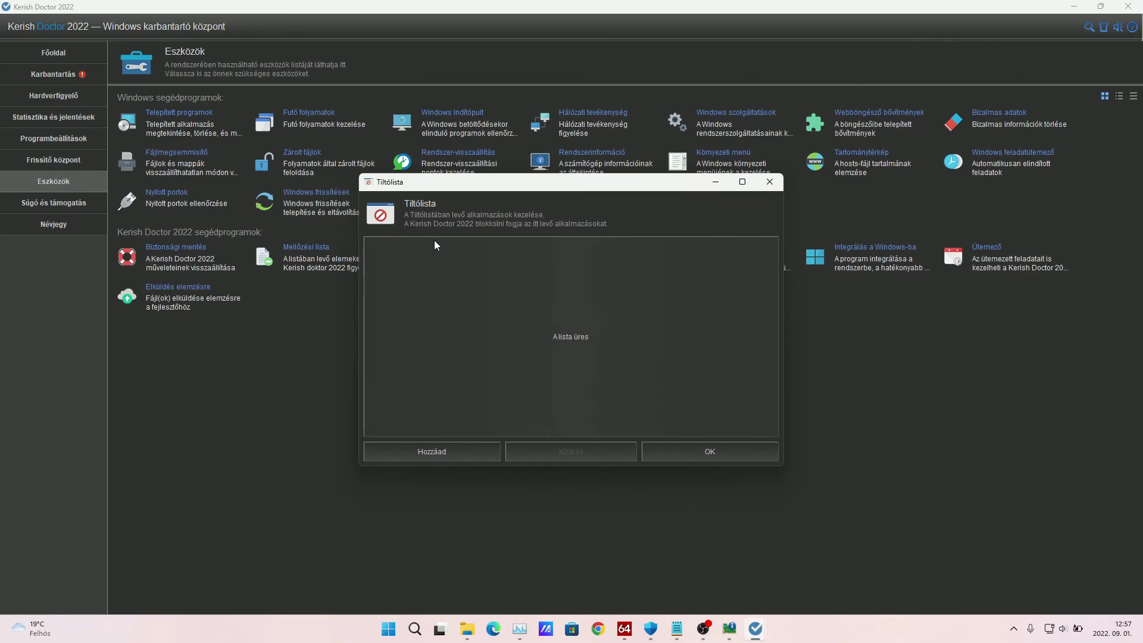
- Close the Tiltólista without adding an application, then check the isolated programs in Karantén and close it
left_click(769, 182)
left_click(562, 251)
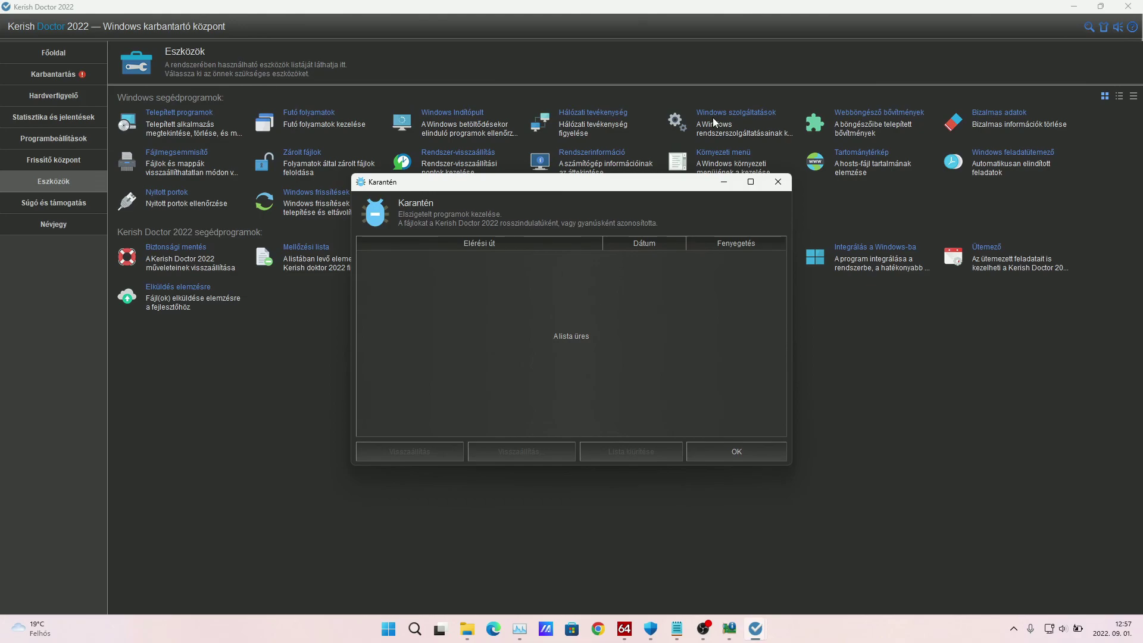
left_click(777, 181)
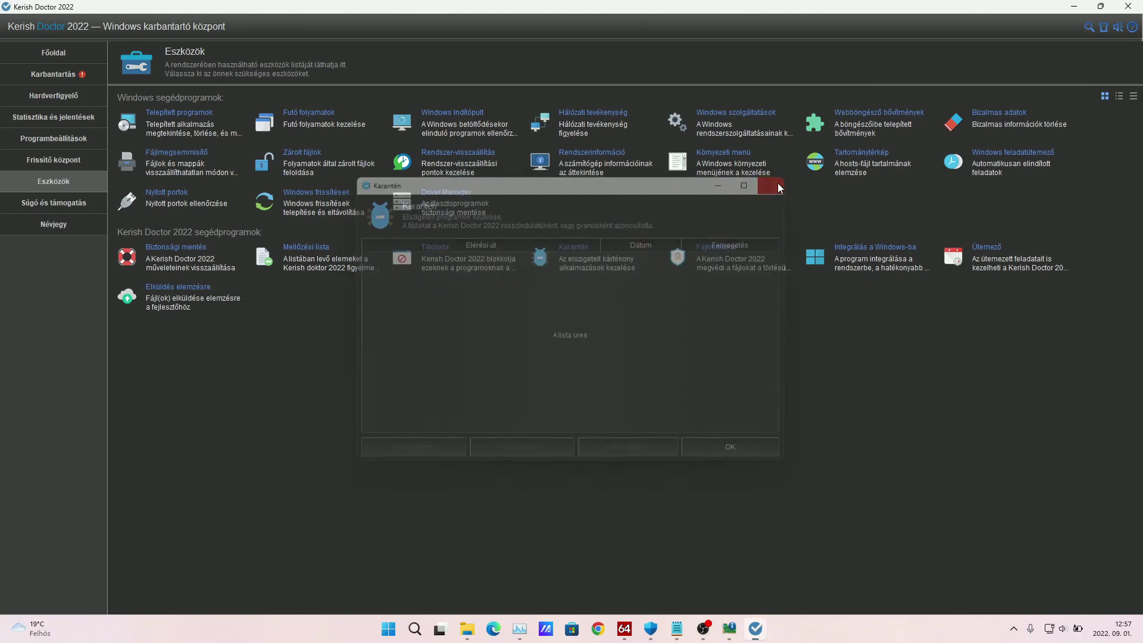
- Examine the protected system files in a maximized Fájlvédelem window through the last entry, and close it without changing the list
left_click(716, 253)
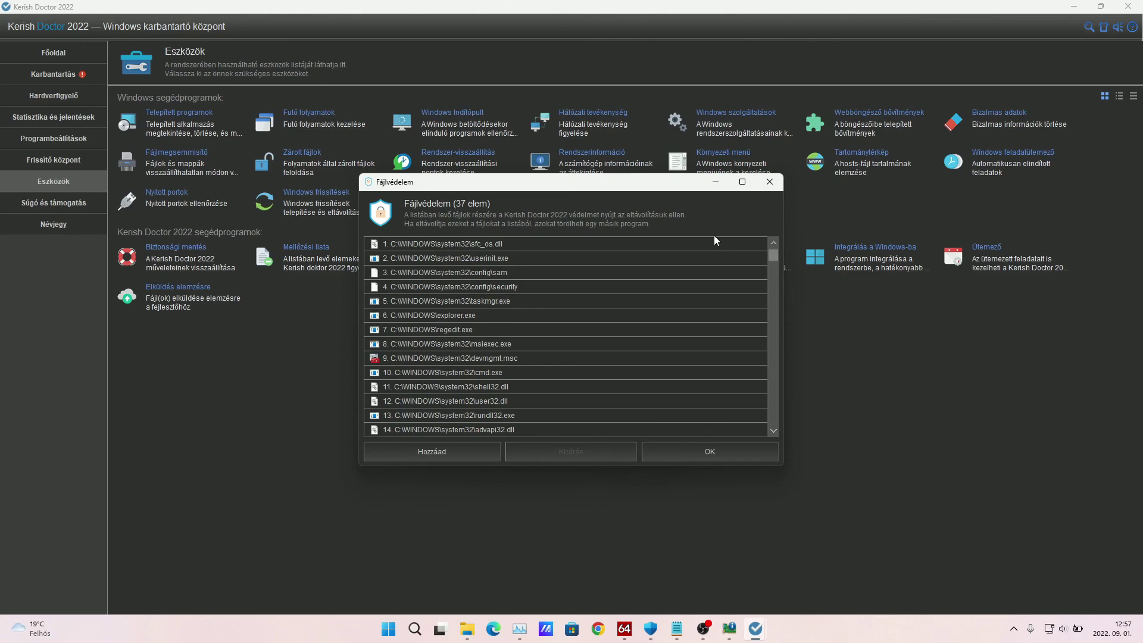
left_click(742, 183)
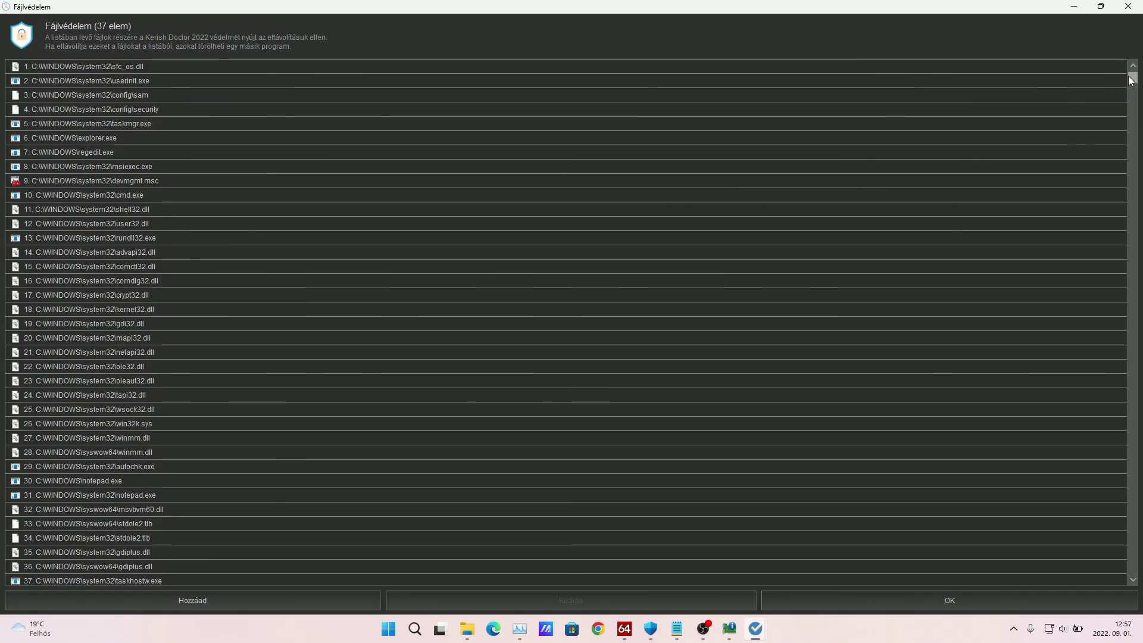
left_click_drag(1128, 93, 1135, 529)
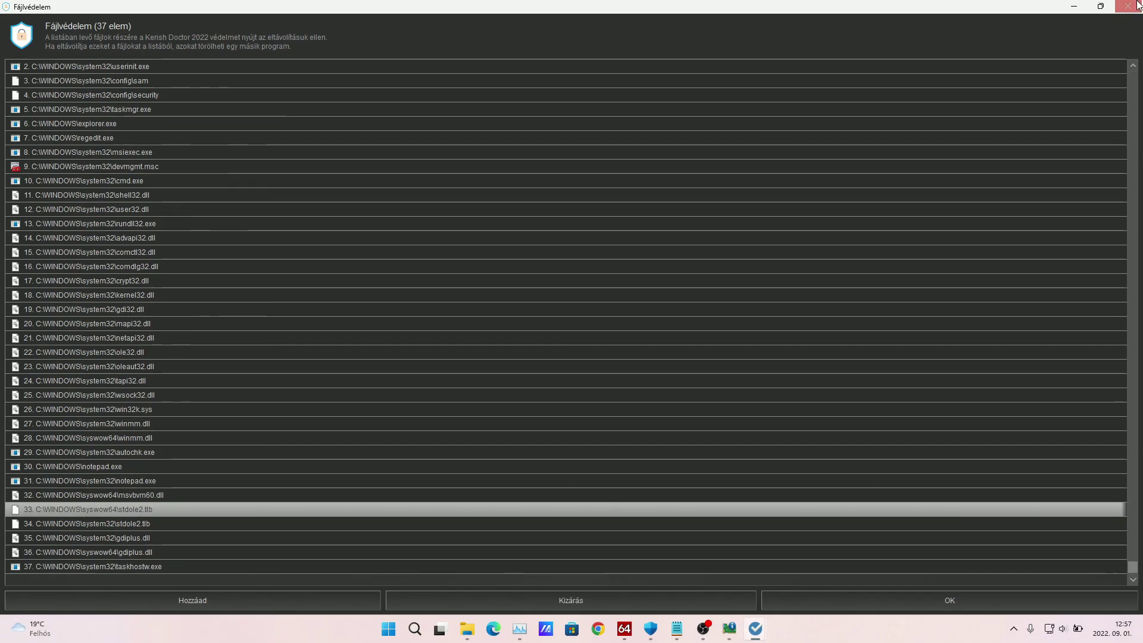
left_click(1128, 6)
- Look through the context menu and desktop shortcut options in a maximized Integrálás a Windows-ba window, closing it without changes
left_click(875, 247)
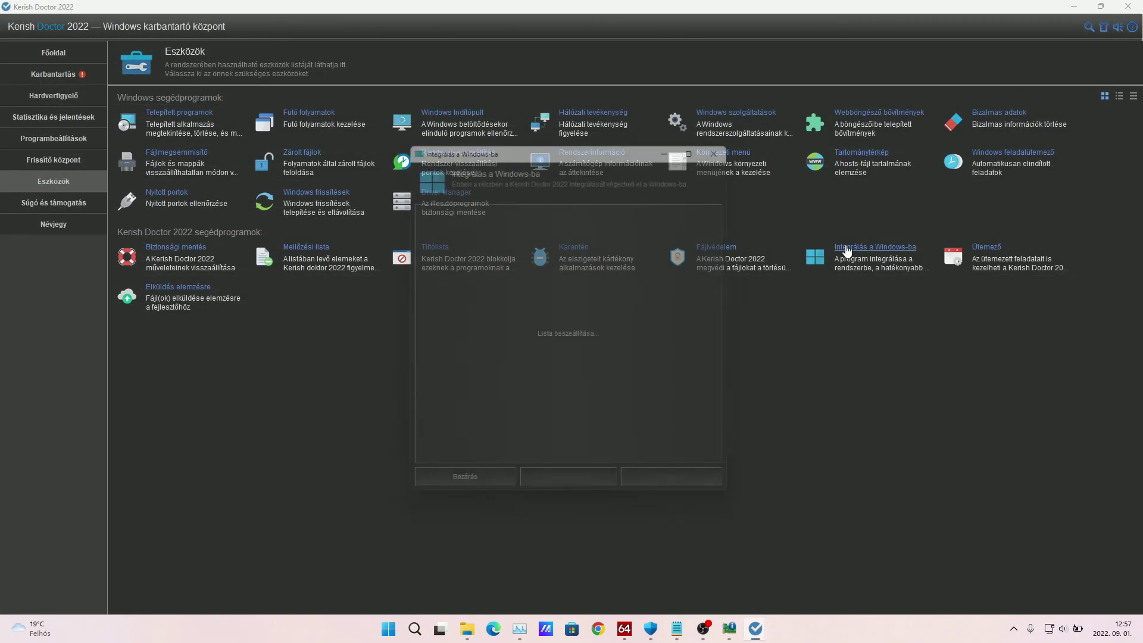
left_click(703, 141)
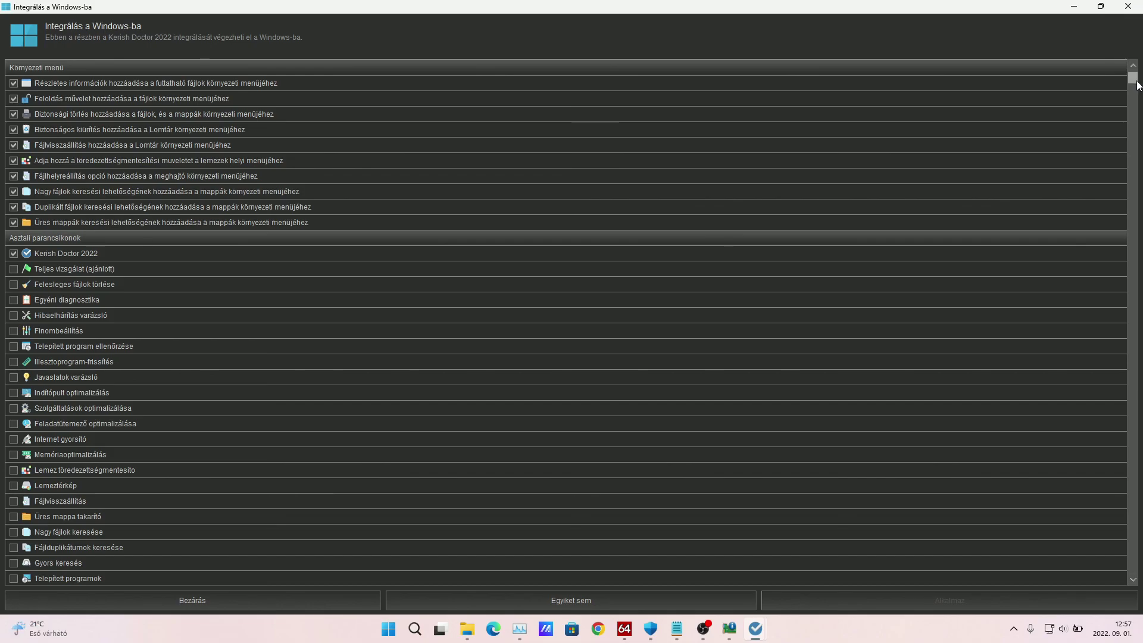
left_click_drag(1137, 85, 1139, 577)
left_click(1127, 6)
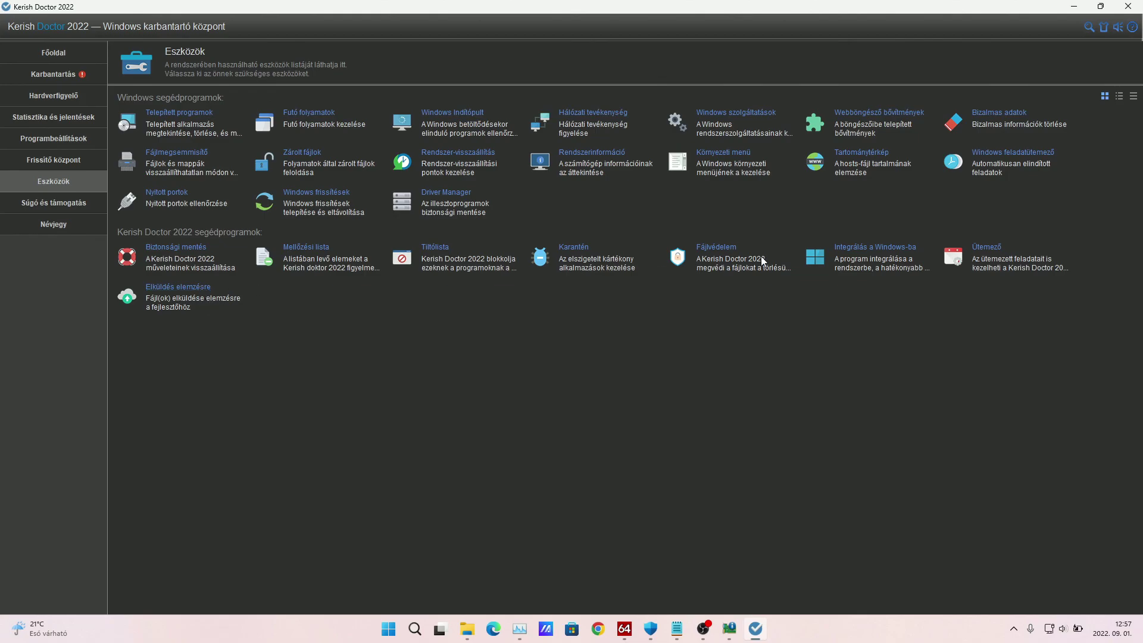
- Check the background tasks in Ütemező and the file submission tool Elküldés elemzésre, closing both without adding anything
left_click(987, 248)
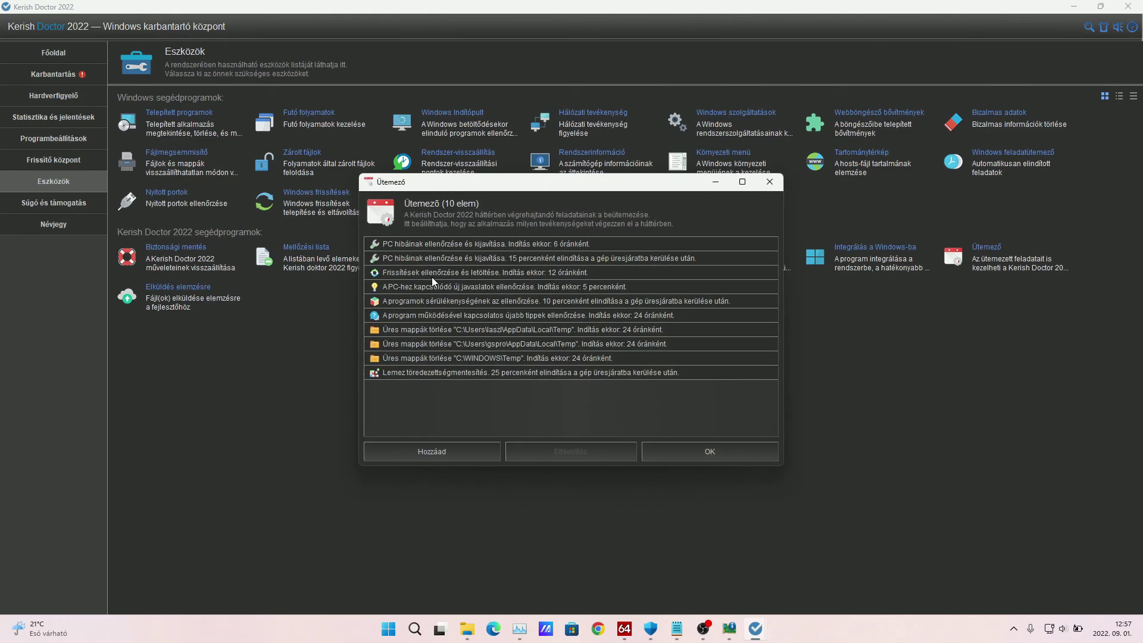
left_click(769, 182)
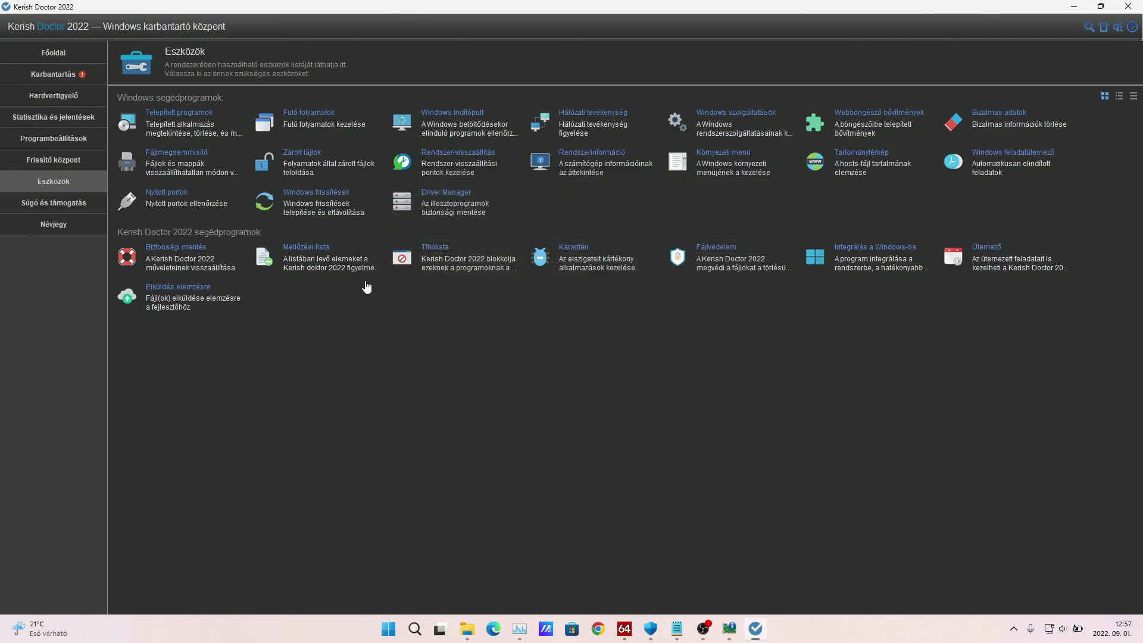
left_click(186, 295)
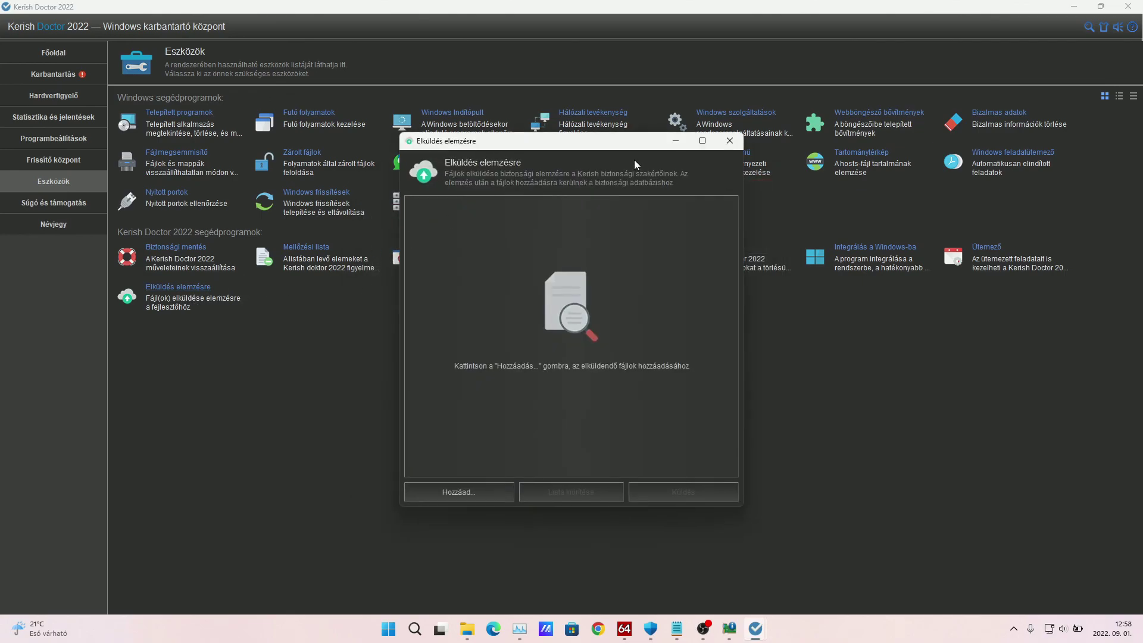
left_click(729, 141)
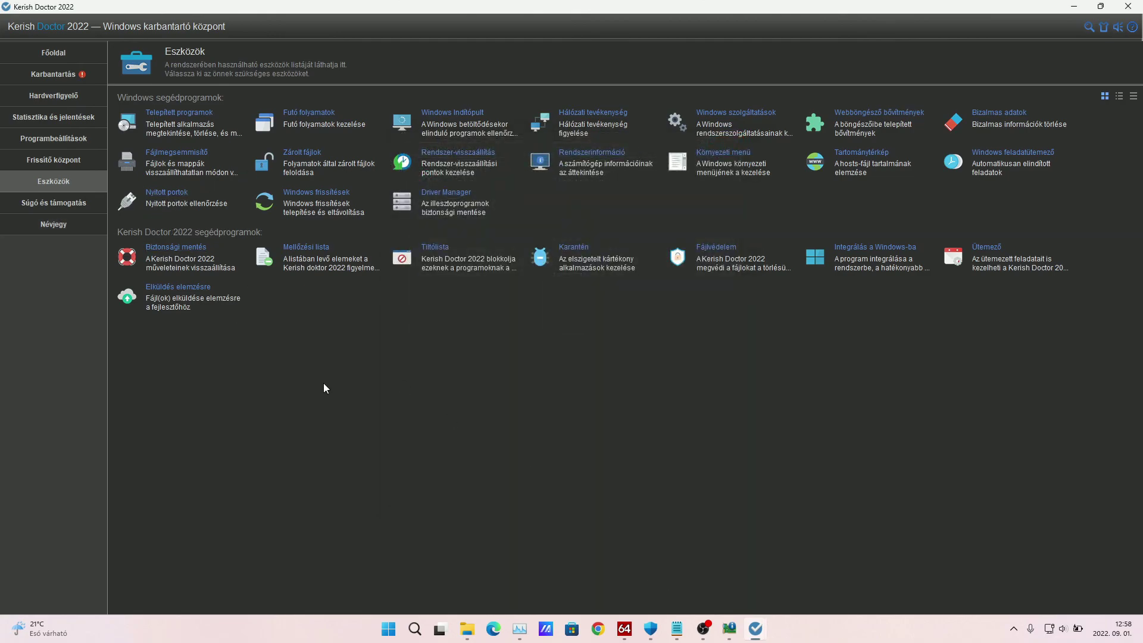
left_click(67, 213)
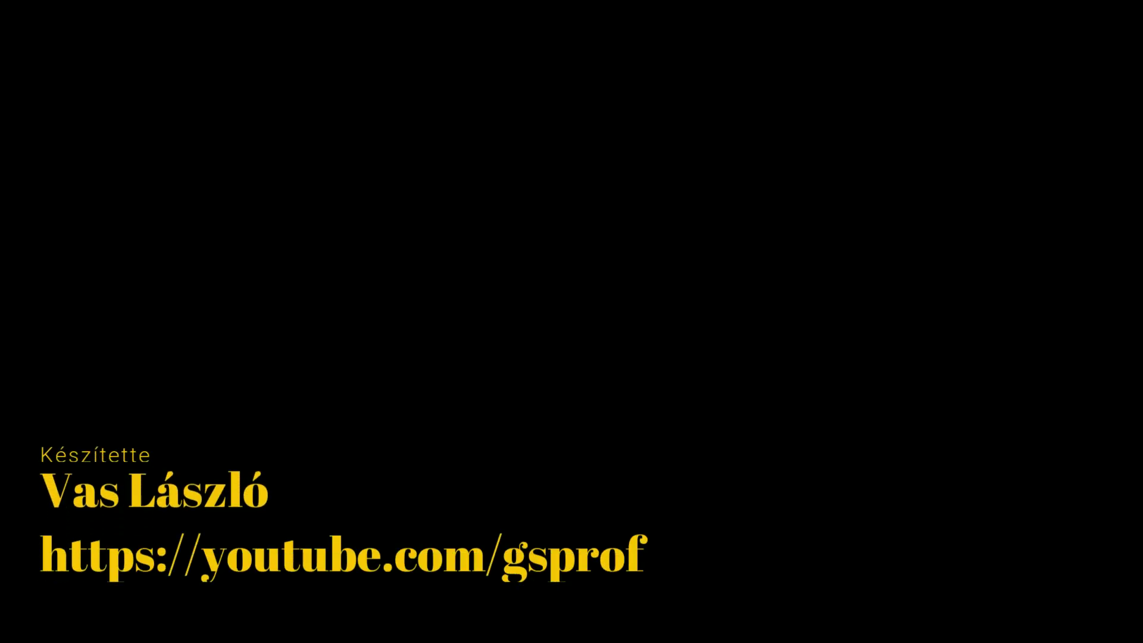